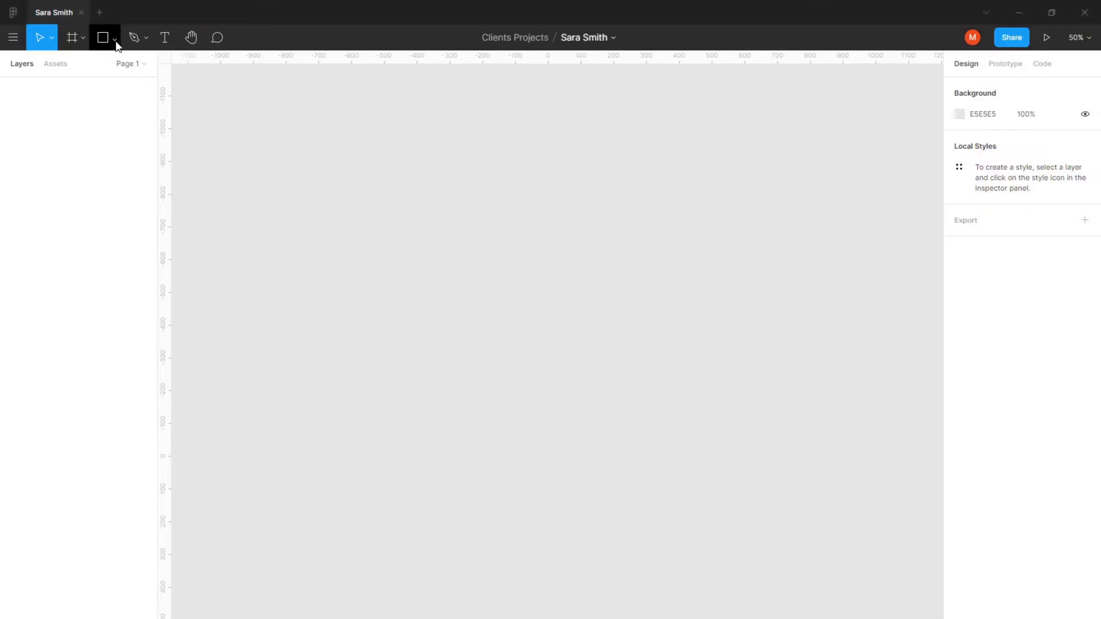
Step: Add a 1440×1024 Desktop frame to the canvas
click(114, 38)
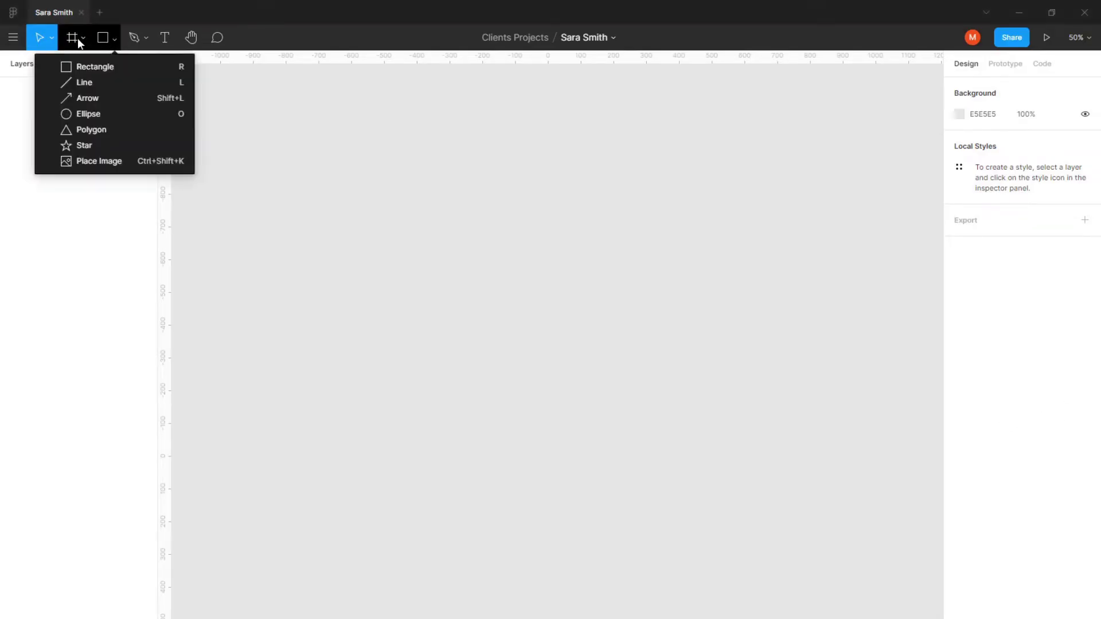
click(79, 42)
click(68, 67)
click(1032, 153)
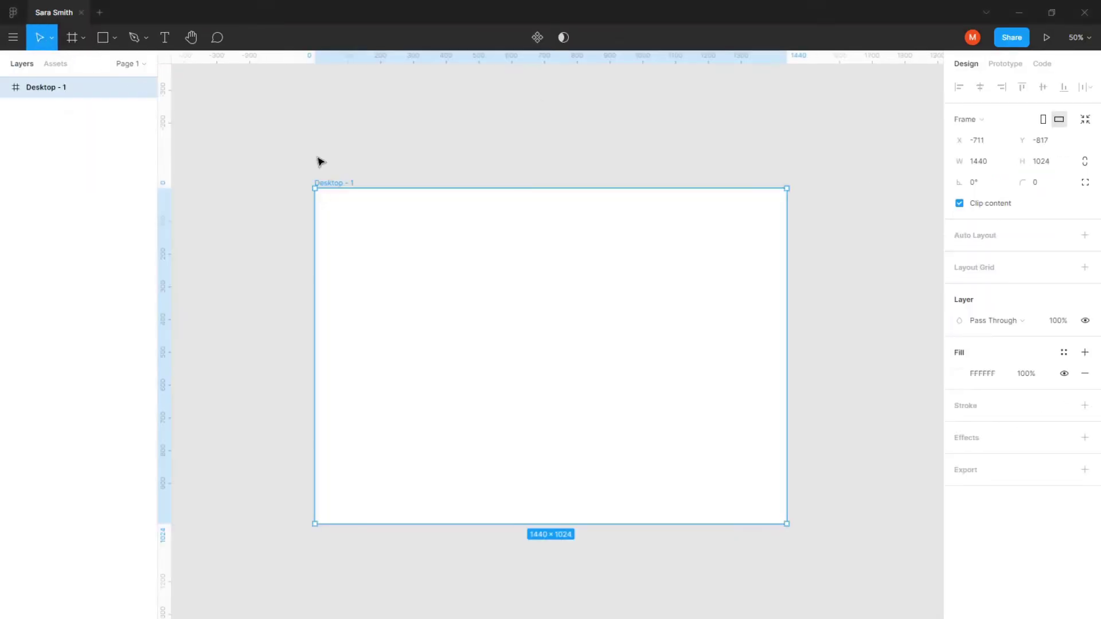
Step: Rename the Desktop - 1 frame to Home
double_click(51, 89)
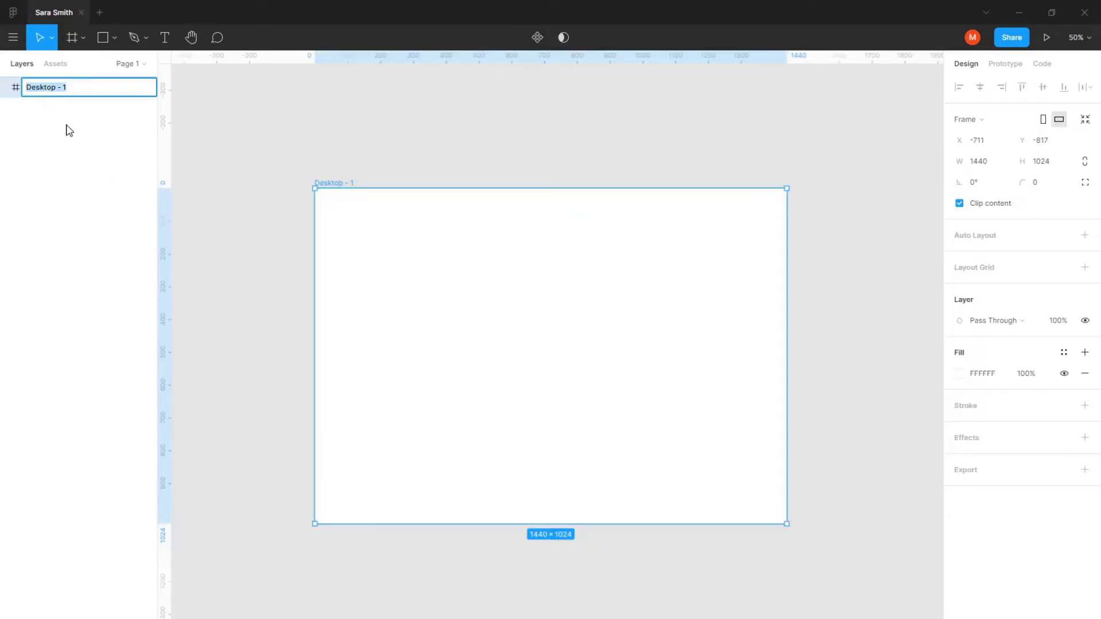
text(Home)
key(Return)
click(521, 152)
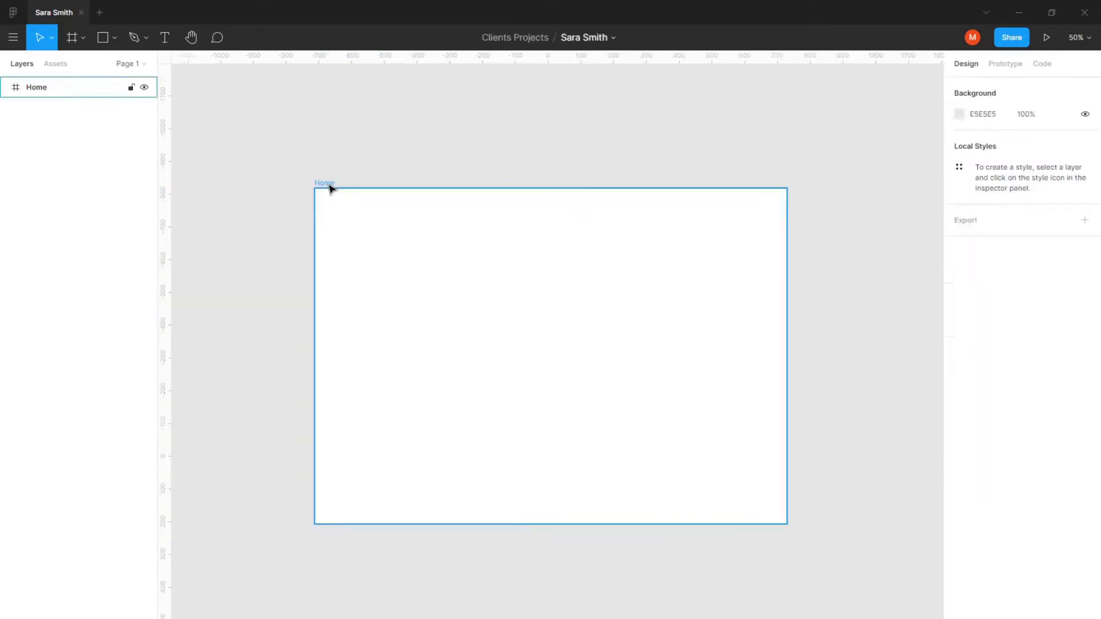
click(332, 186)
Step: Set the canvas zoom to 80%
click(1076, 38)
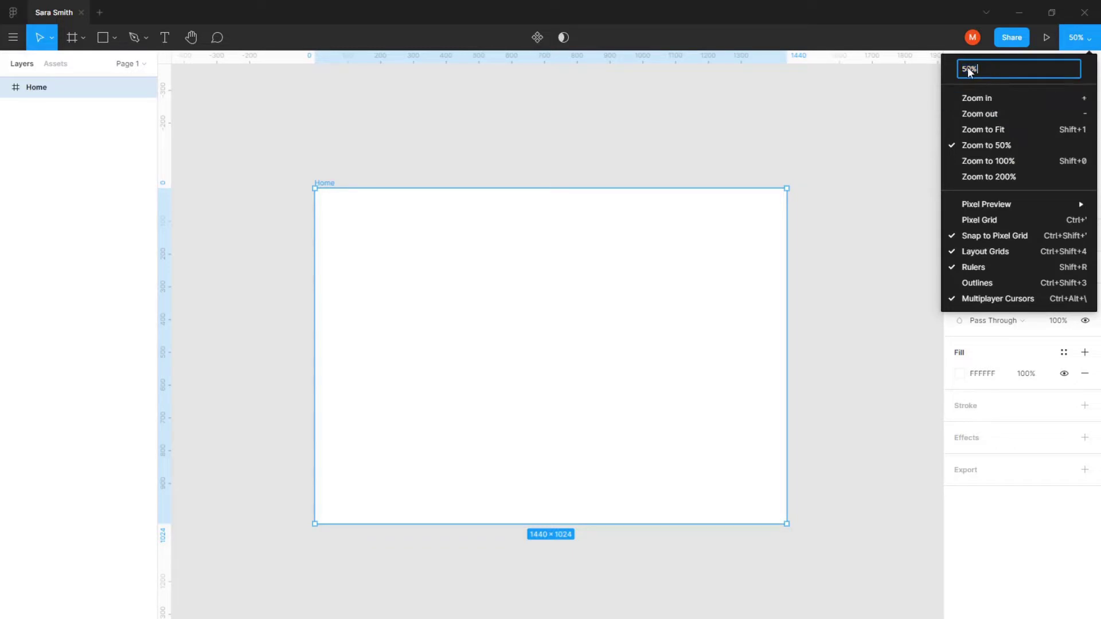
text(80)
key(Return)
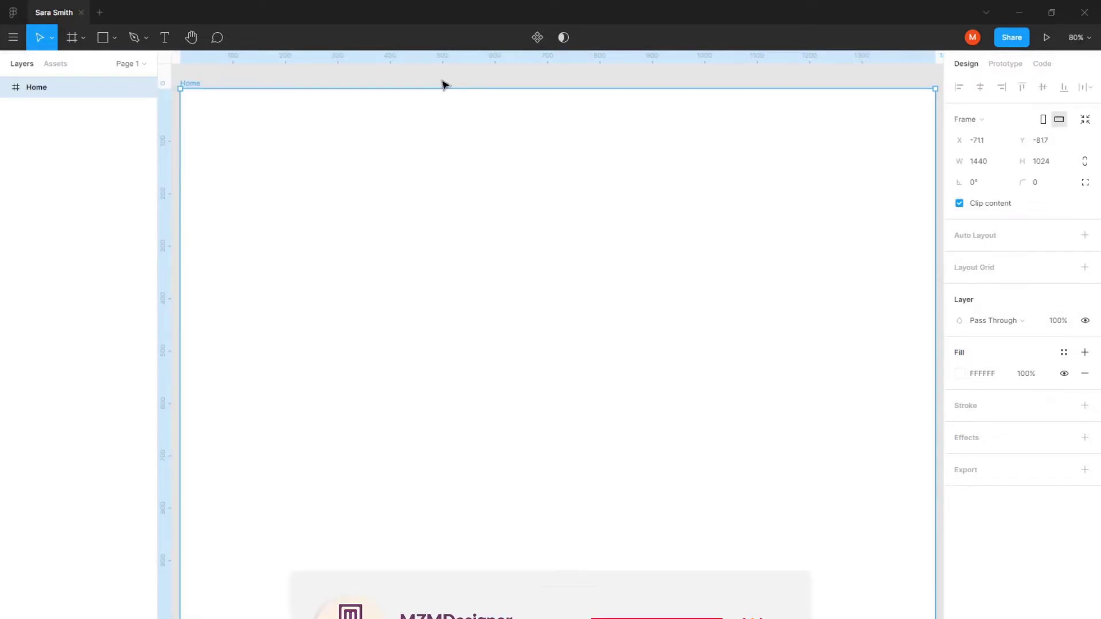
Step: Add a 12-column layout grid to the Home frame
key(Escape)
click(193, 89)
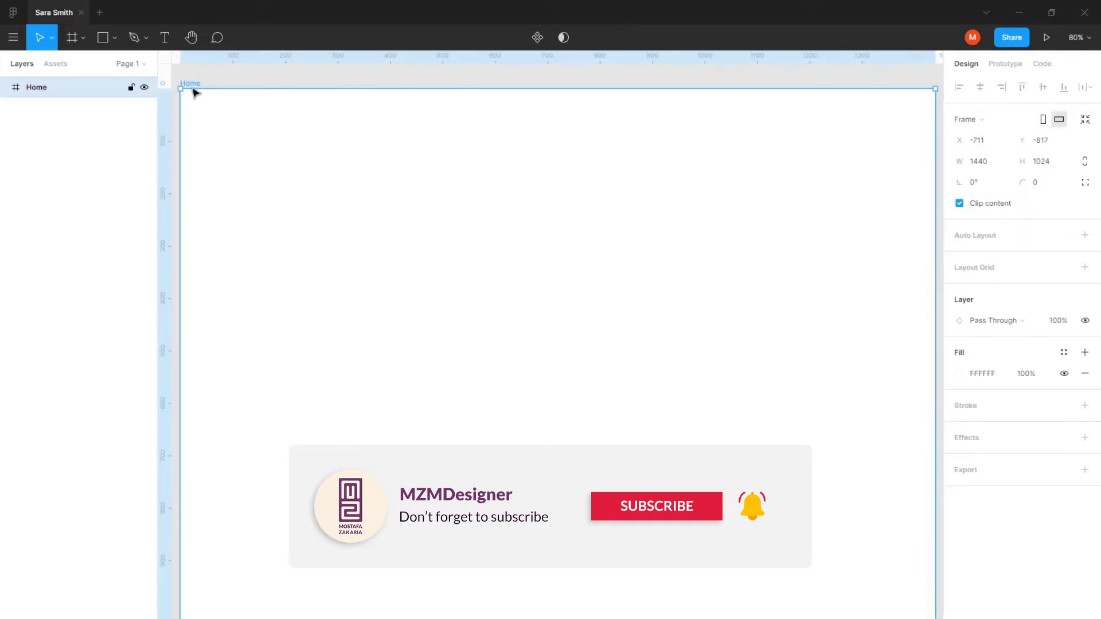
click(1086, 268)
click(959, 288)
click(809, 291)
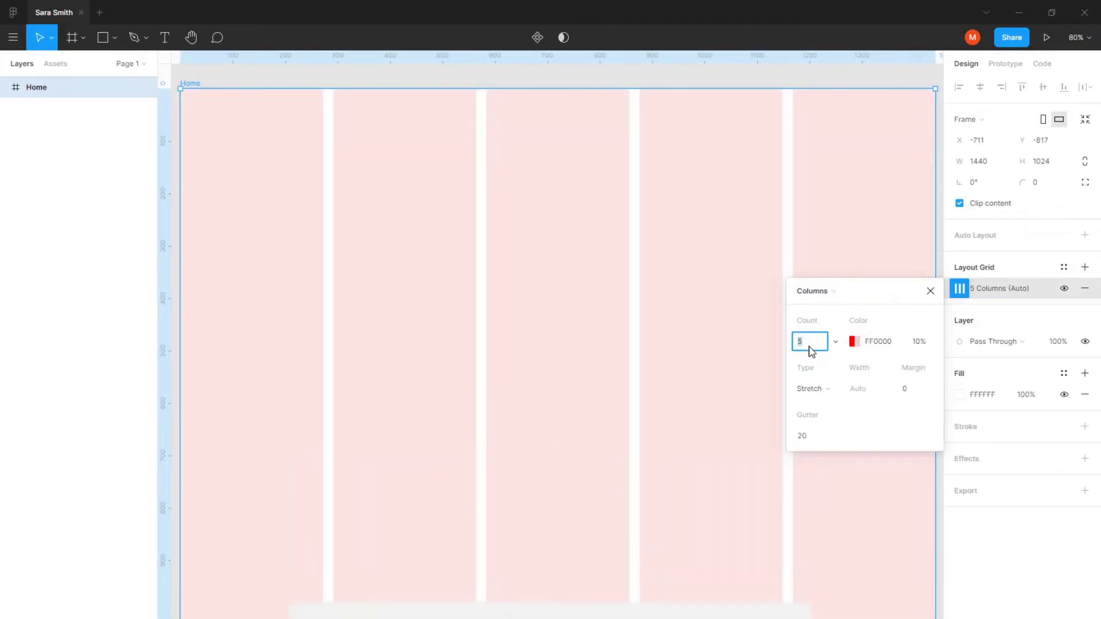
text(12)
Step: Centre the grid columns with 65 px width, 30 px gutters and 5% opacity
click(819, 396)
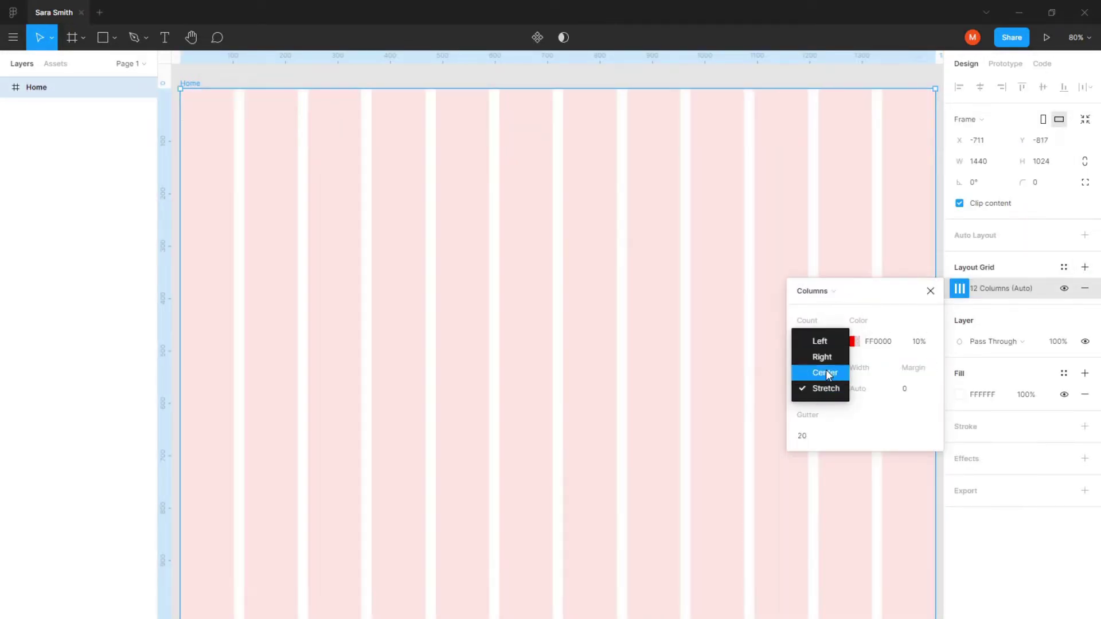
click(825, 371)
click(797, 443)
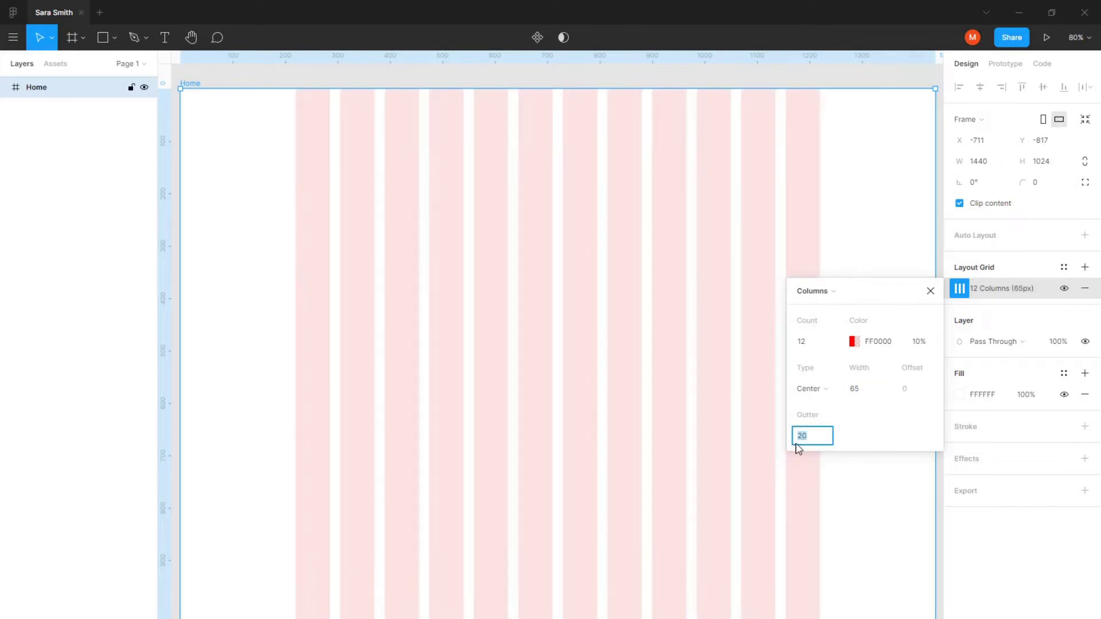
text(30)
key(Return)
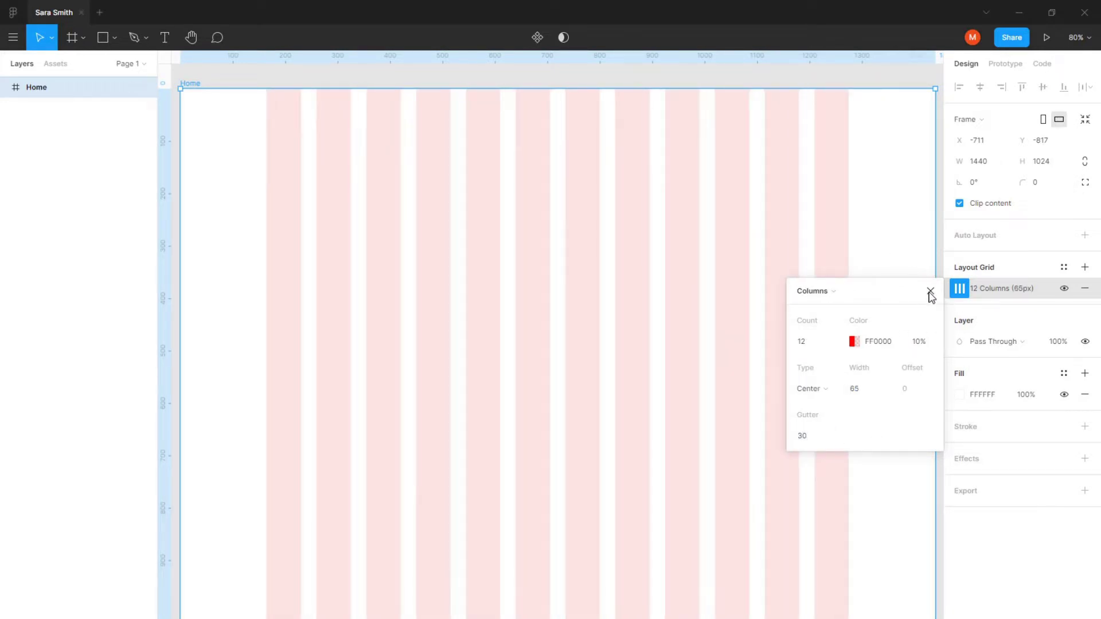
text(5)
key(Return)
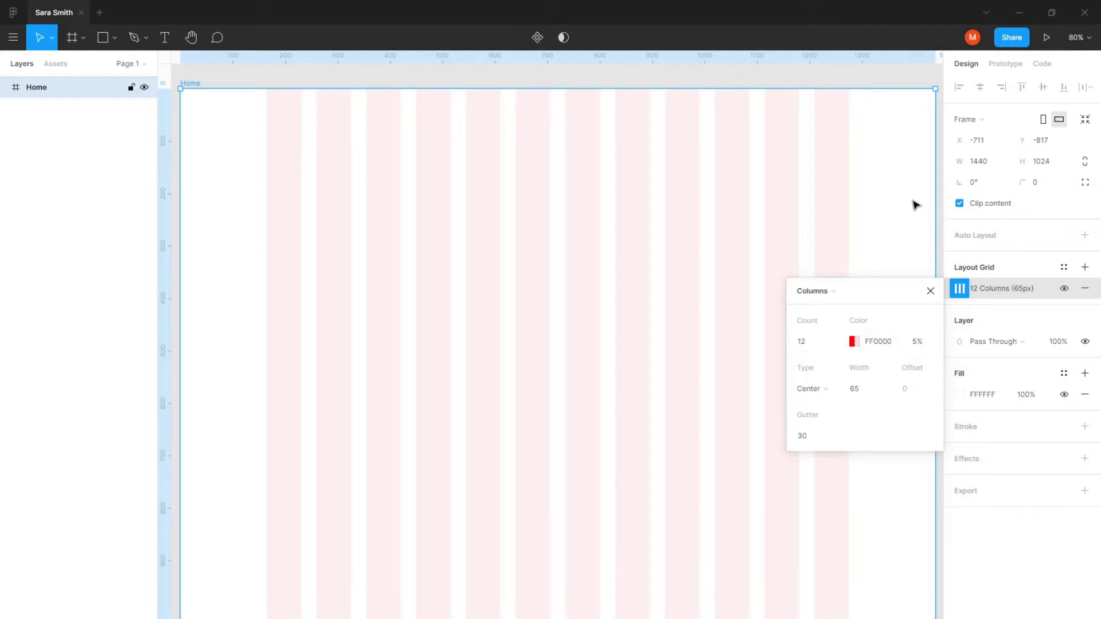
click(877, 84)
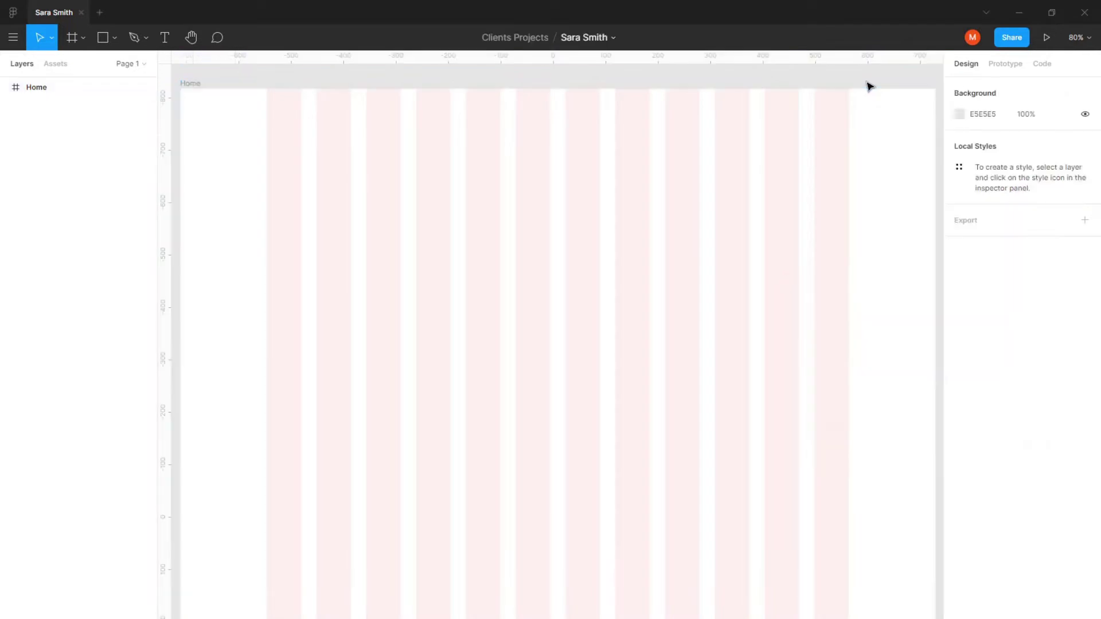
Step: Place the logo image as a 51×51 mark on the Home frame, then start a text box
click(116, 46)
click(105, 172)
click(539, 350)
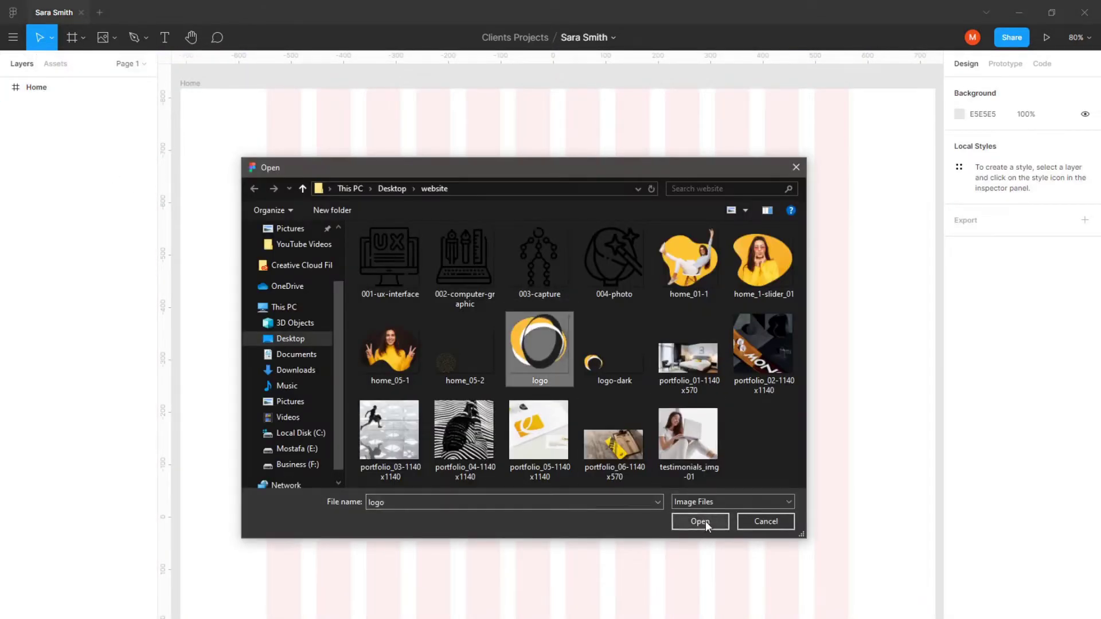
click(700, 522)
mouse_move(439, 316)
mouse_down()
mouse_move(496, 260)
mouse_move(466, 289)
mouse_move(272, 316)
mouse_up()
click(169, 42)
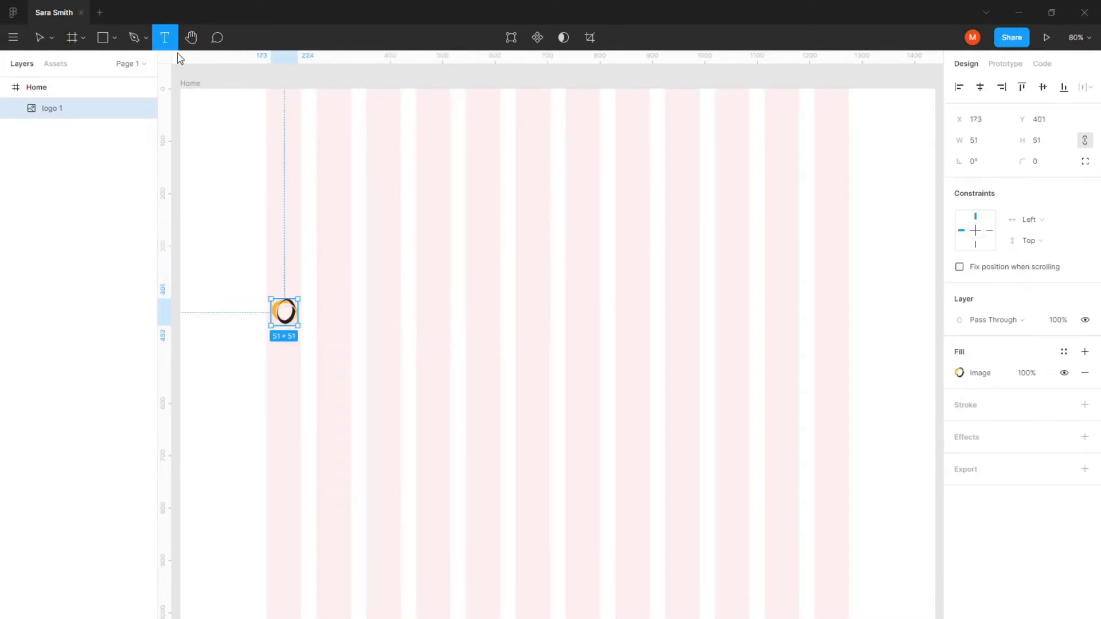
click(377, 341)
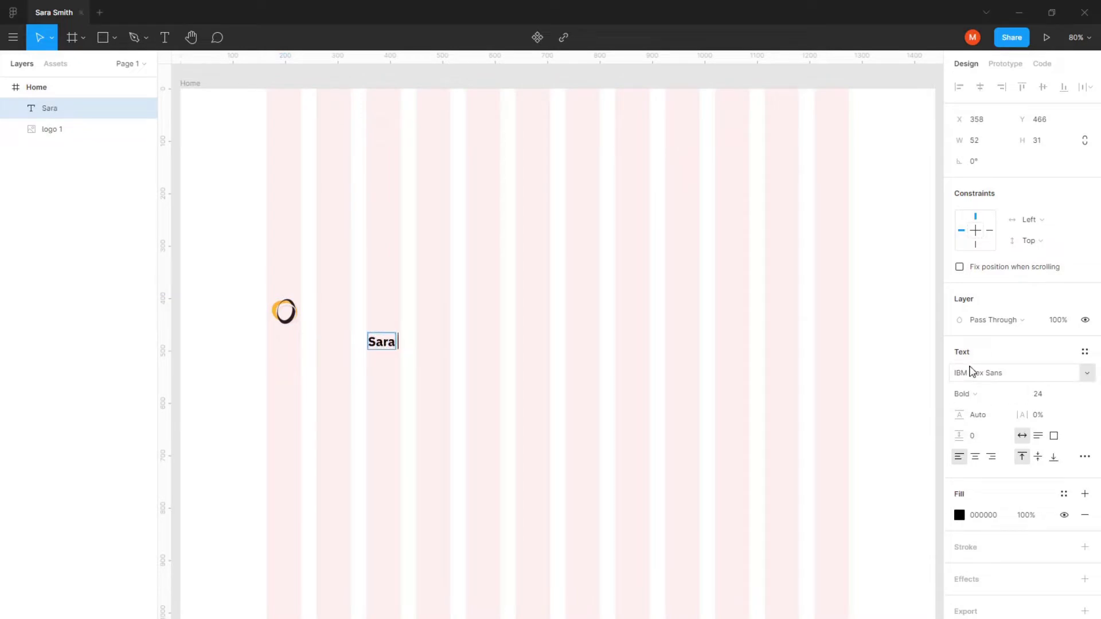
Step: Make the name uppercase and break it into SARA / SMITH on two lines
key(ctrl+a)
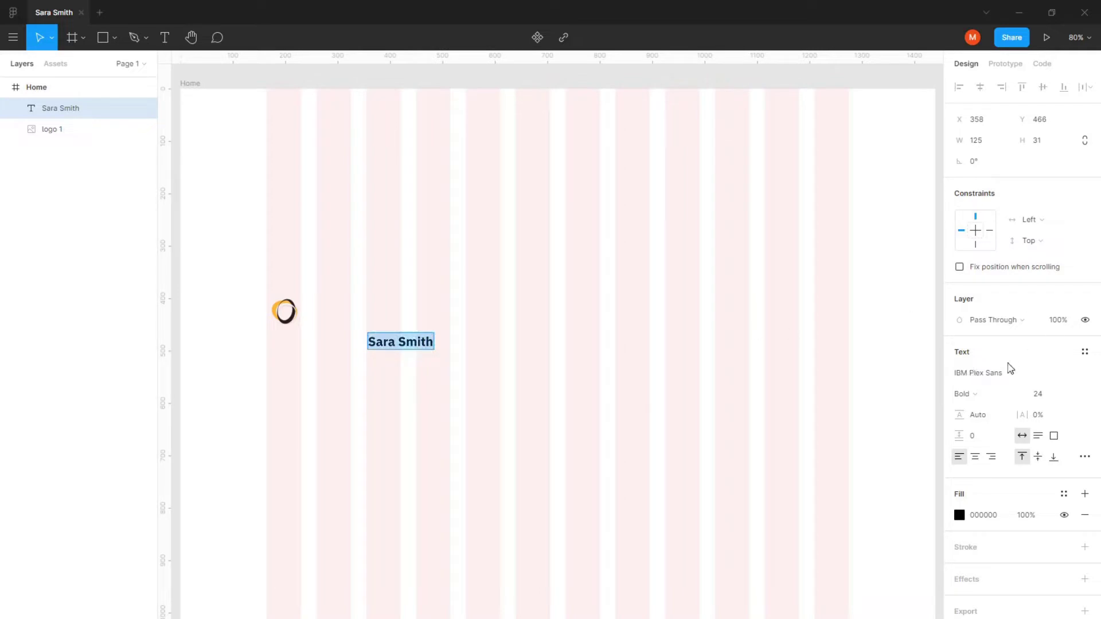
click(1085, 457)
click(882, 532)
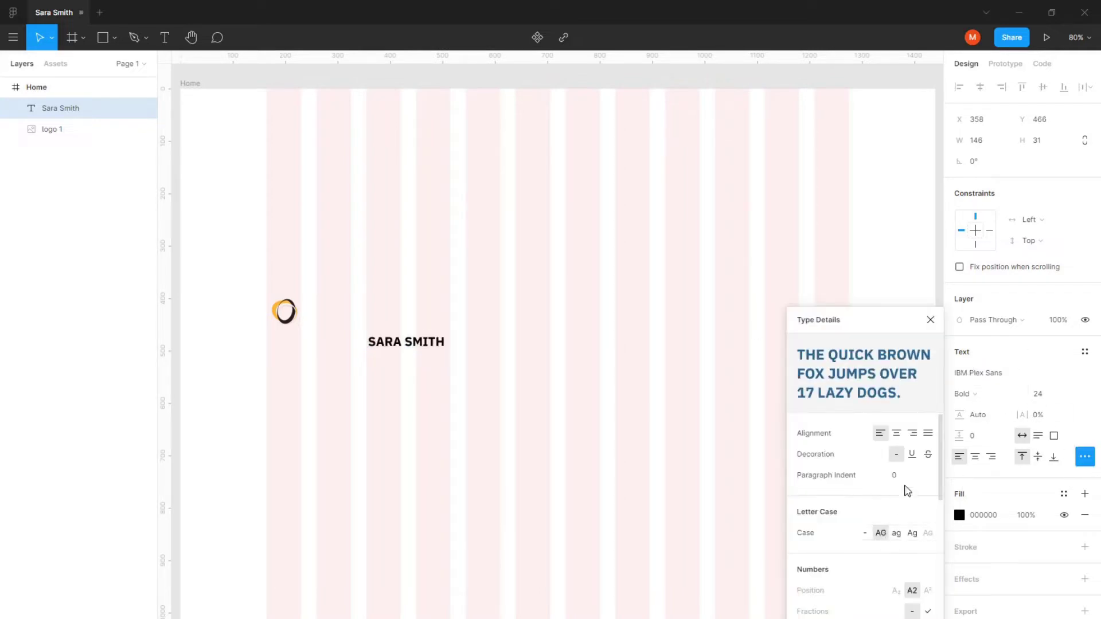
click(1085, 457)
click(404, 343)
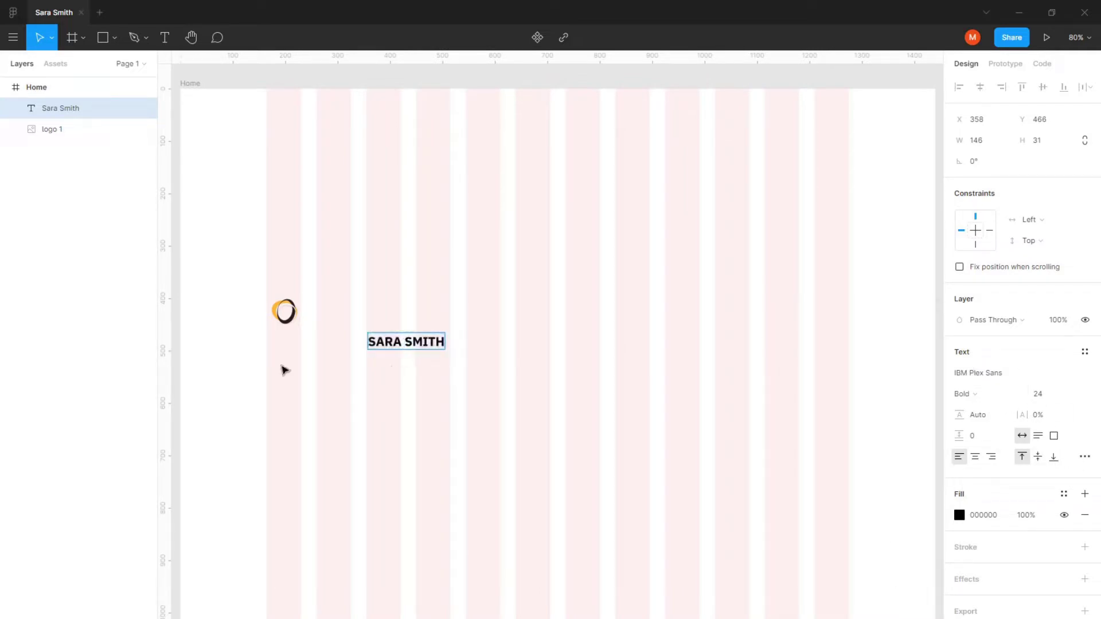
key(Return)
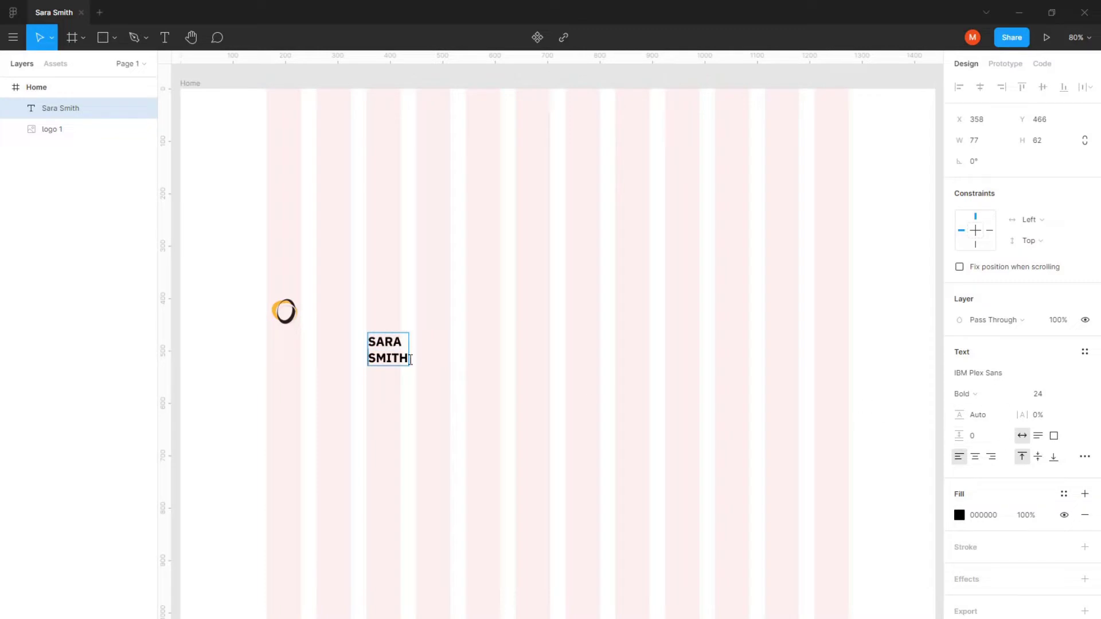
double_click(396, 360)
key(Escape)
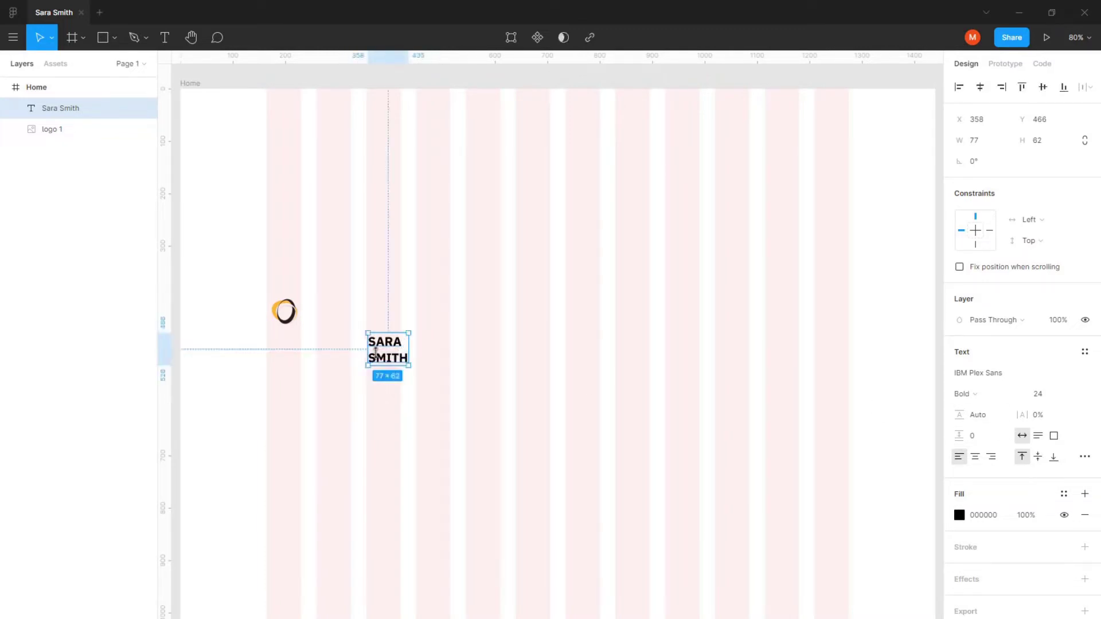
Step: Move the name beside the logo and vertically centre them
drag(386, 351, 329, 312)
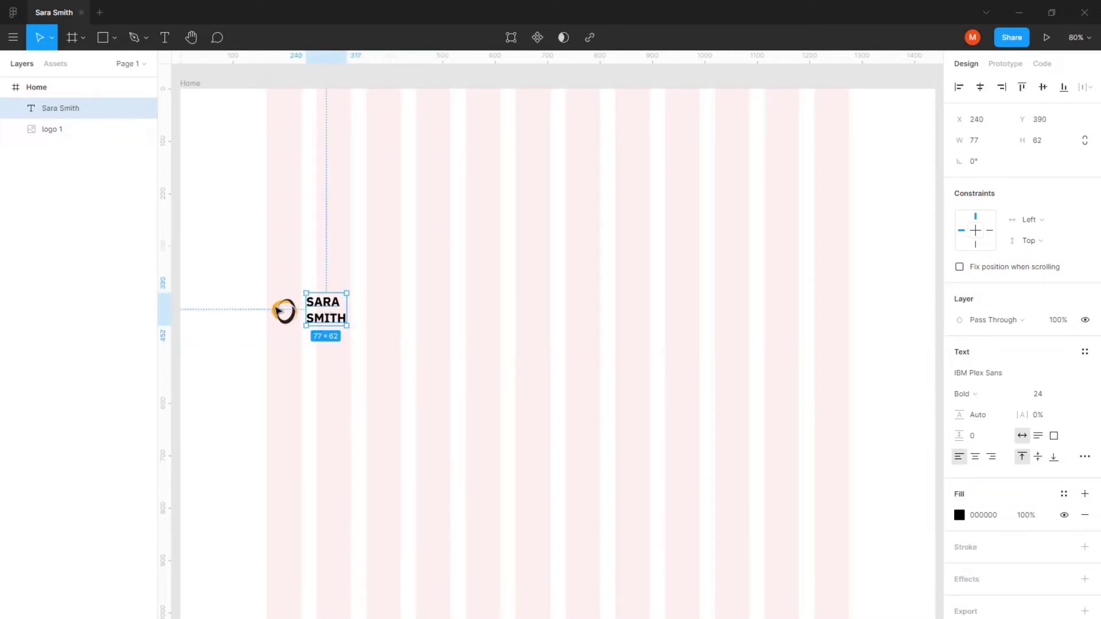
shift+click(285, 311)
click(1043, 88)
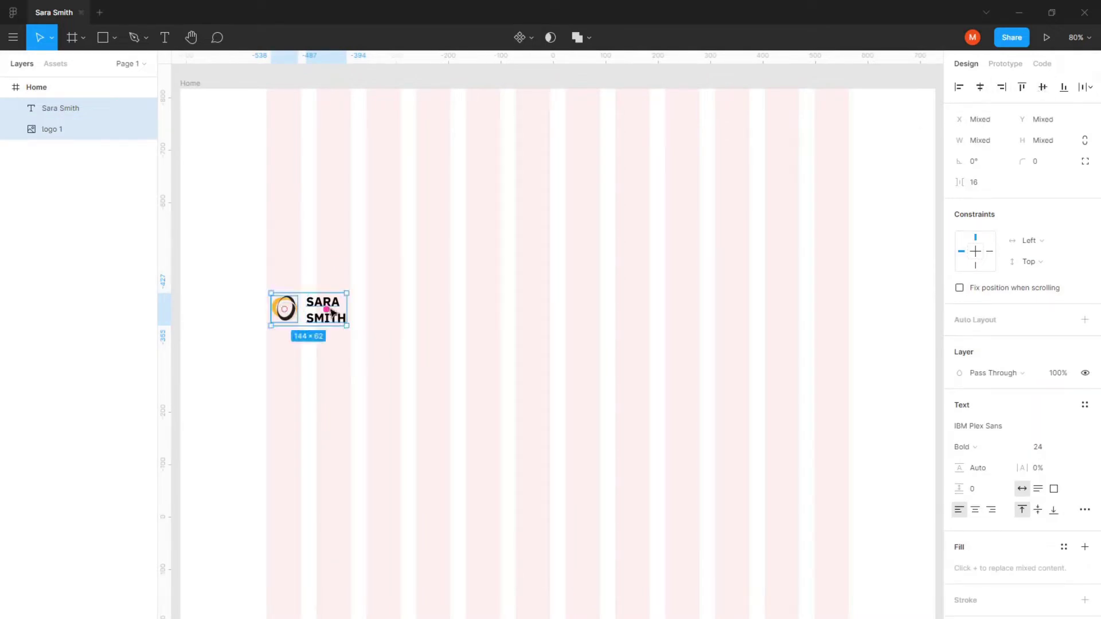
click(400, 292)
Step: Outline the name text and move logo and name to the frame's top-left
right_click(321, 298)
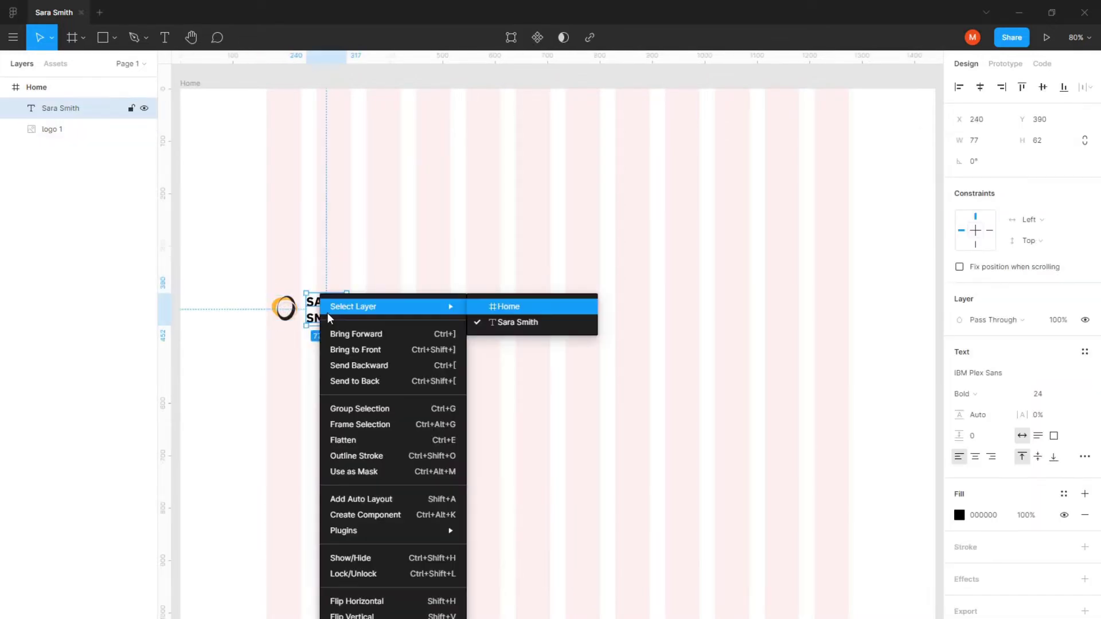
click(378, 456)
drag(386, 270, 246, 343)
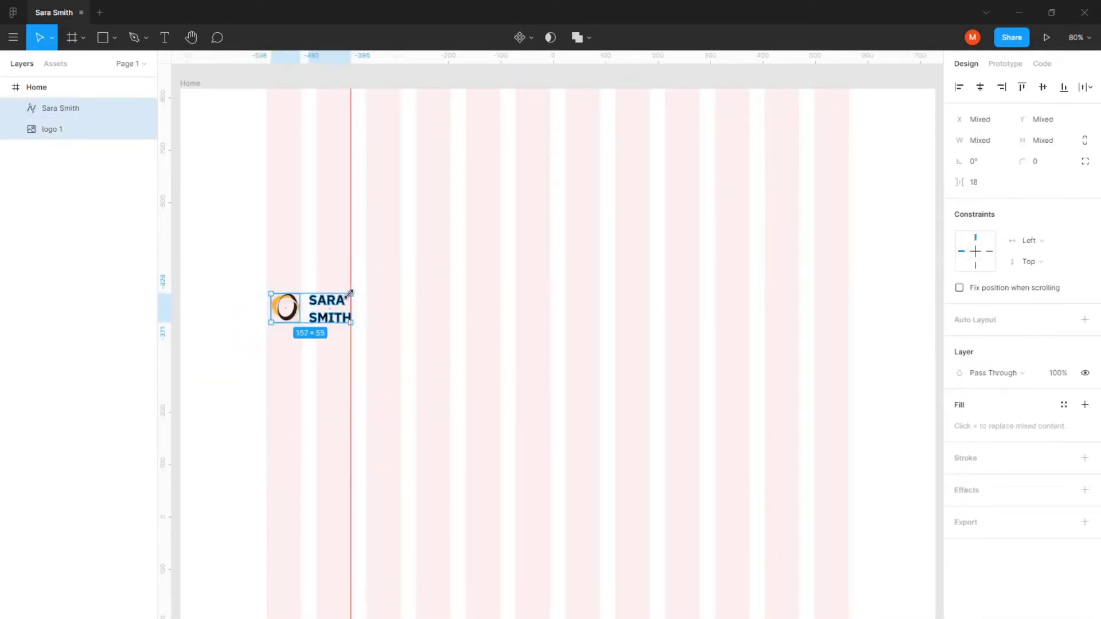
drag(289, 309, 291, 115)
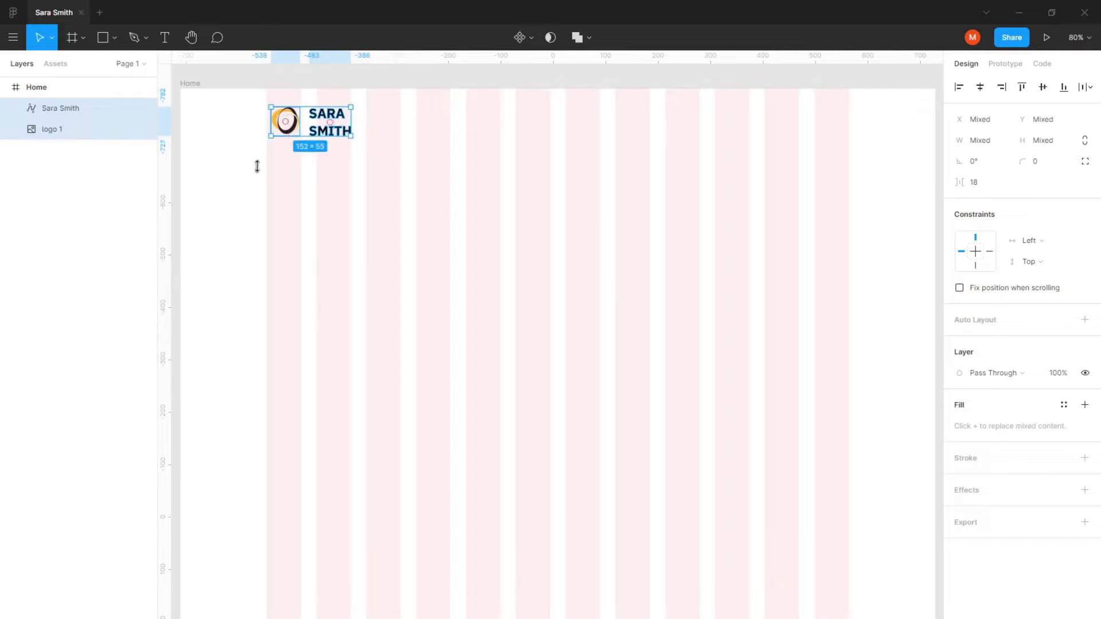
Step: Create a HOME text label for the menu on the frame
click(374, 197)
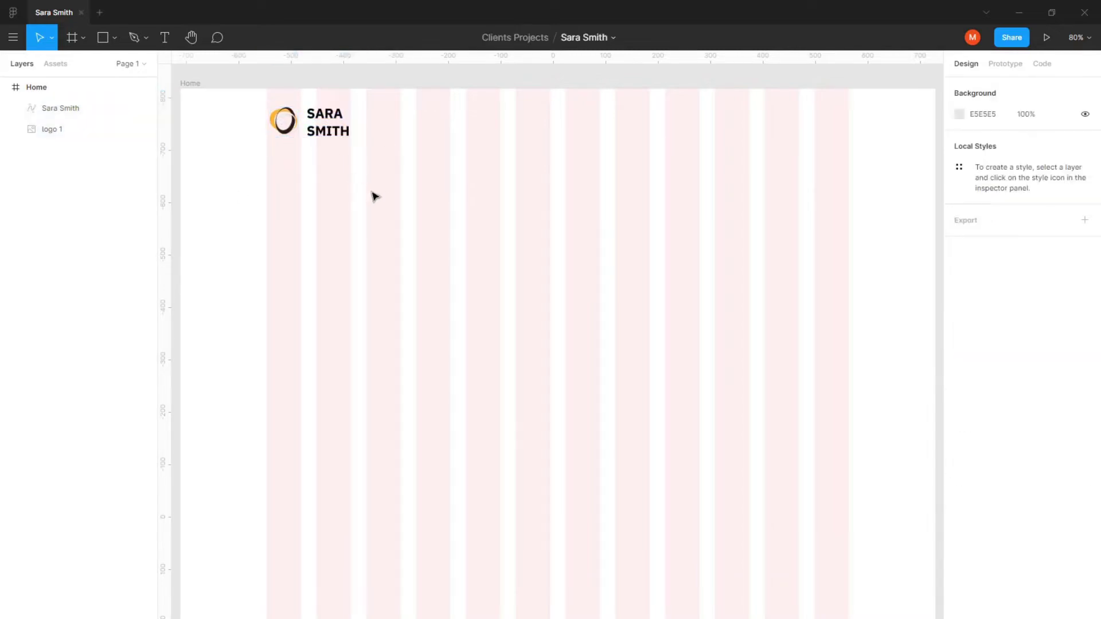
click(164, 38)
click(472, 284)
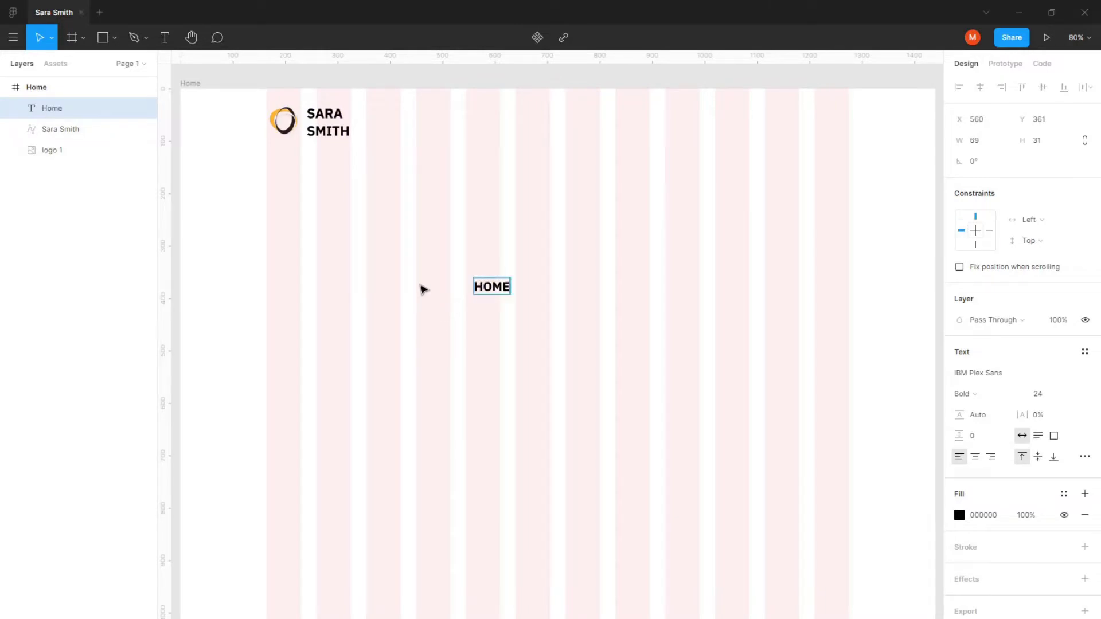
key(Escape)
click(487, 300)
mouse_move(487, 289)
mouse_down()
mouse_move(389, 292)
mouse_move(568, 291)
mouse_up()
Step: Duplicate HOME and rename the copies ABOUT, SERVICES, PORTFOLIO and BLOG
key(ctrl+d)
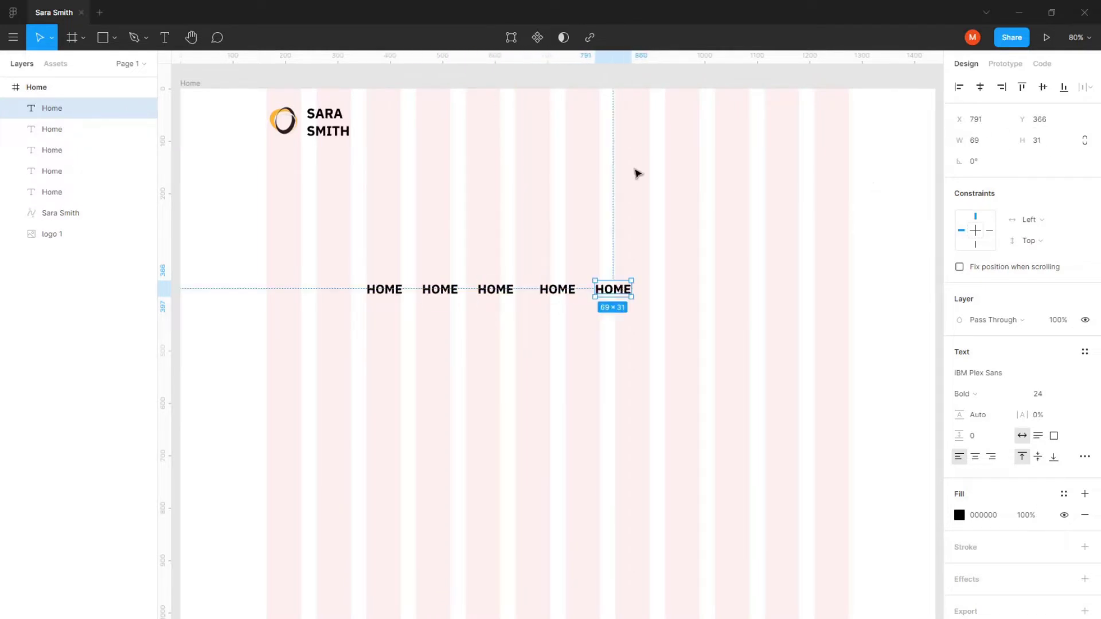
click(191, 84)
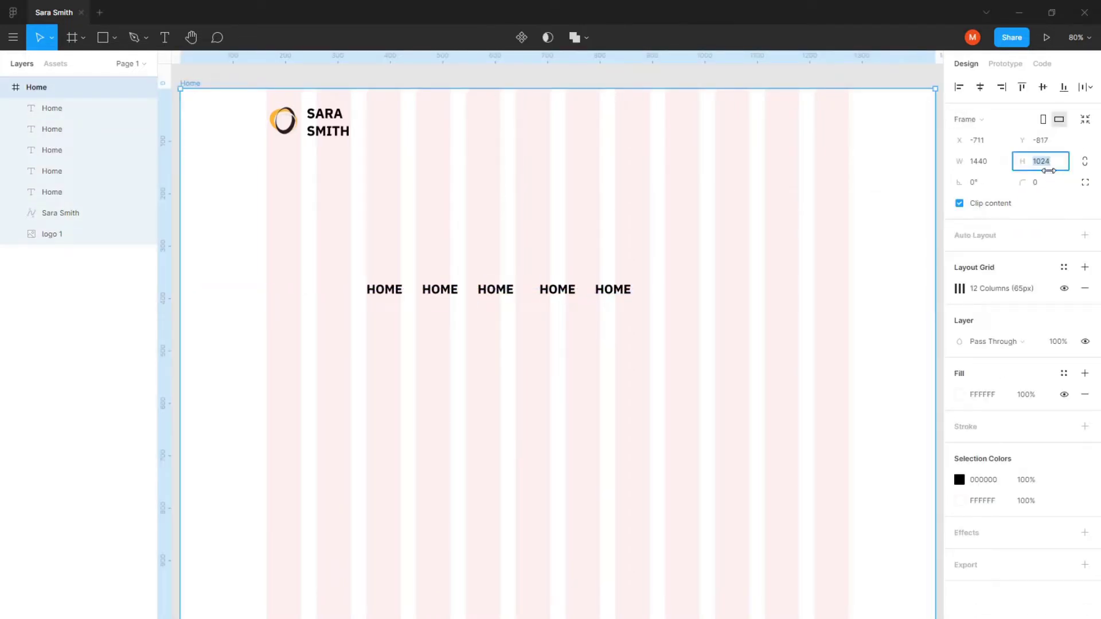
click(621, 209)
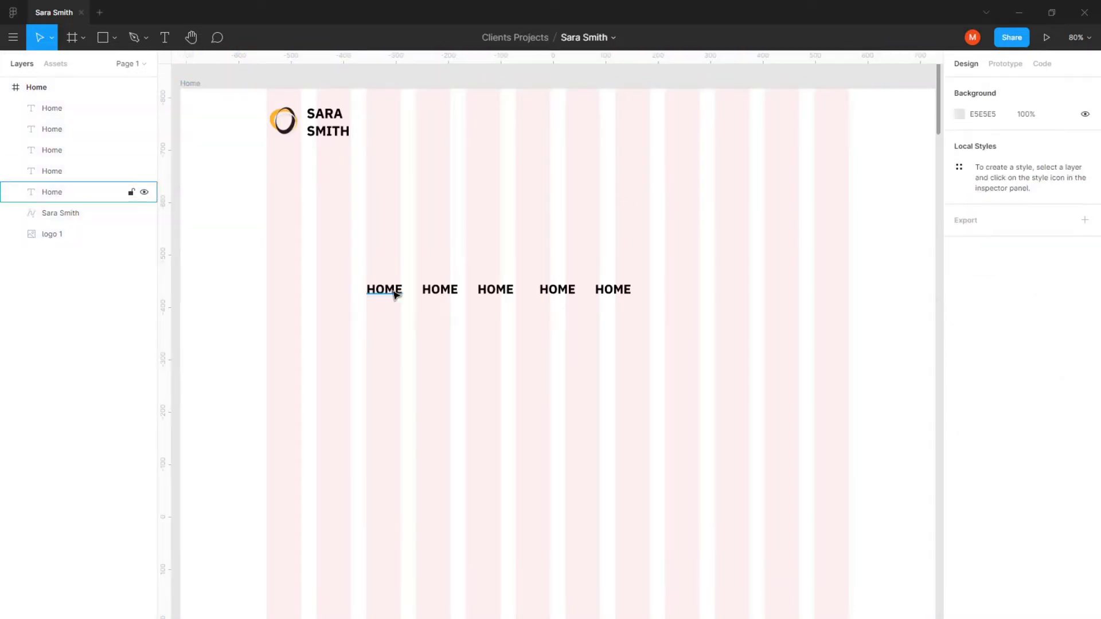
click(439, 293)
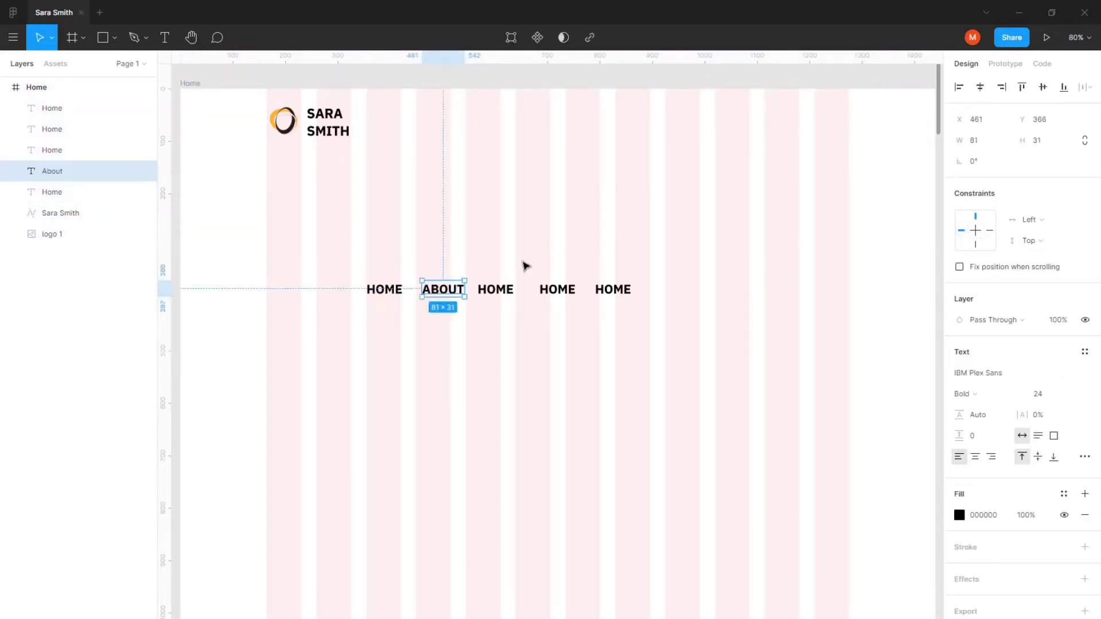
click(510, 286)
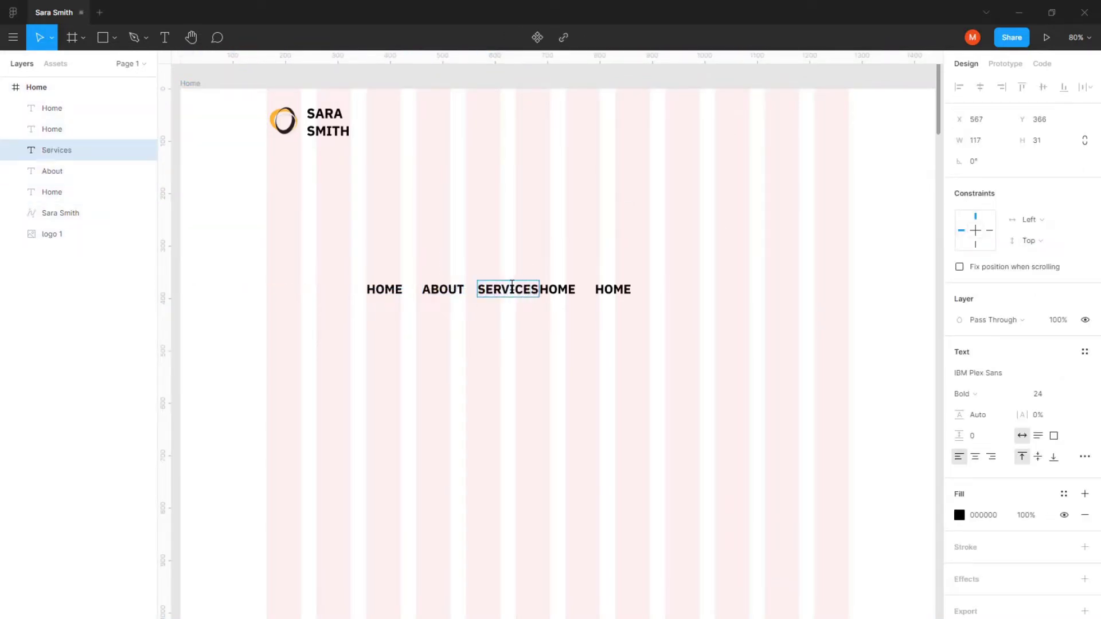
click(551, 290)
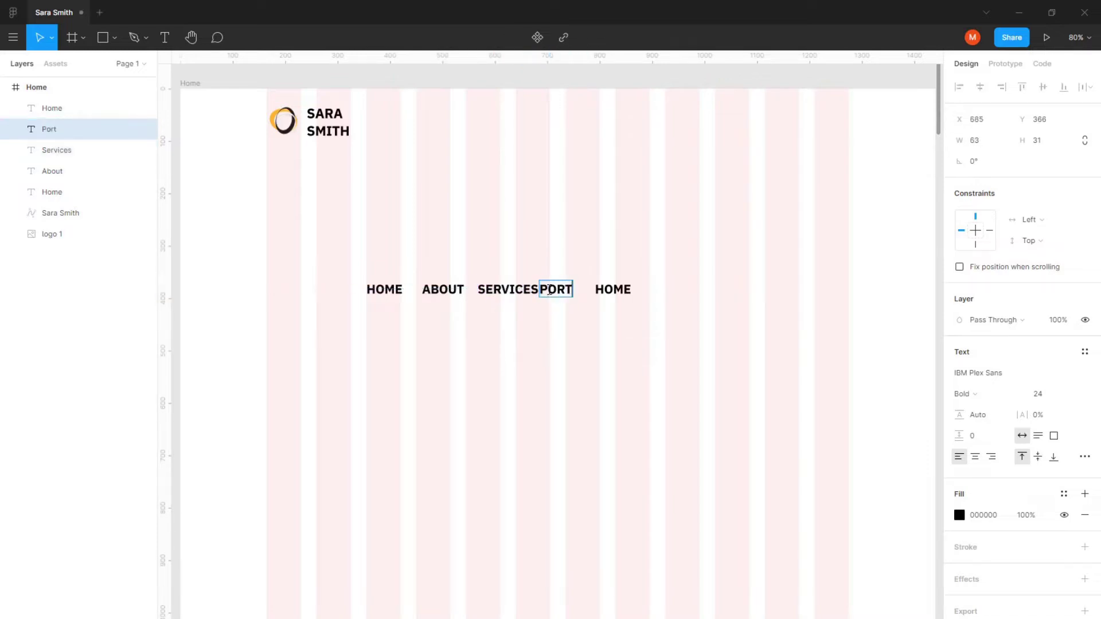
drag(614, 293, 691, 291)
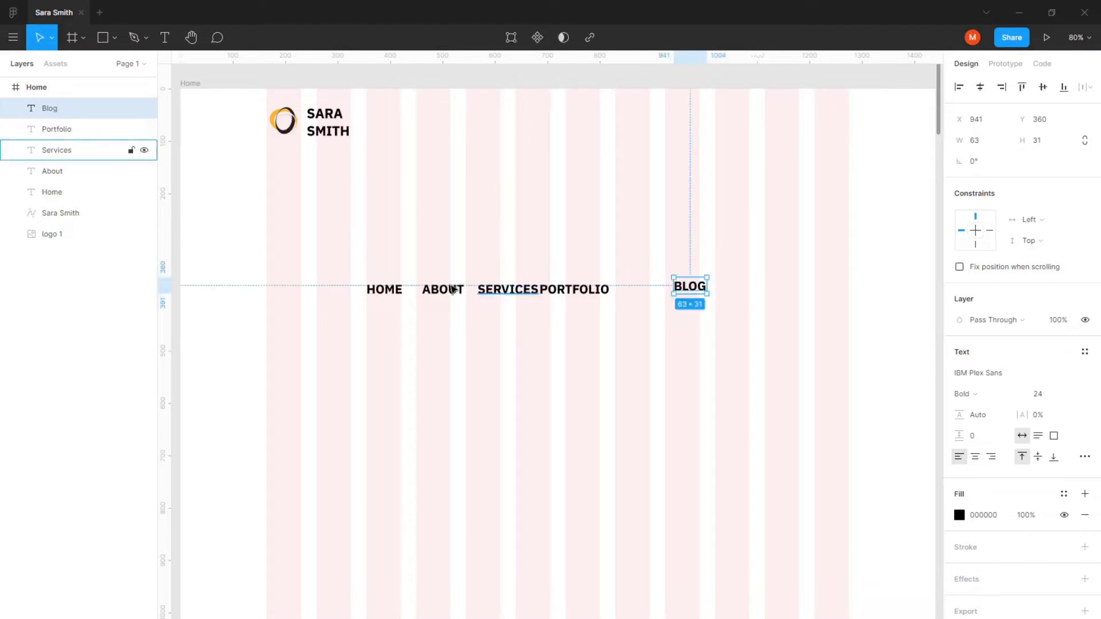
Step: Line up HOME, ABOUT, SERVICES, PORTFOLIO and BLOG in a row beside the logo
drag(392, 292, 441, 125)
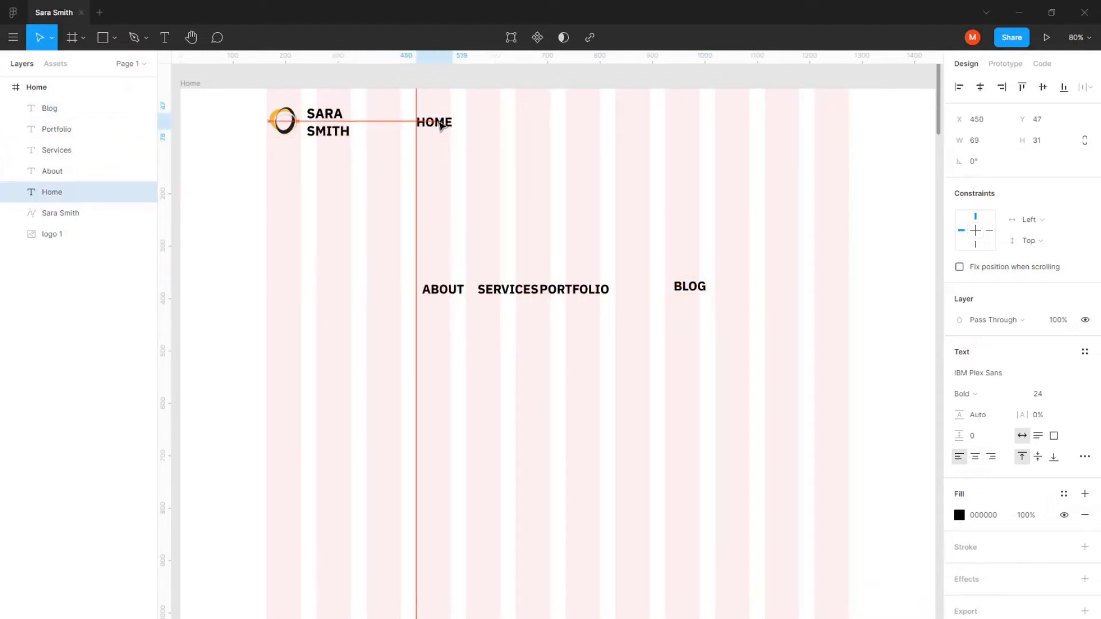
drag(443, 289, 482, 122)
mouse_move(501, 293)
mouse_down()
mouse_move(550, 113)
mouse_move(571, 123)
mouse_up()
mouse_move(574, 290)
mouse_down()
mouse_move(638, 126)
mouse_move(628, 128)
mouse_up()
drag(690, 287, 682, 130)
click(725, 96)
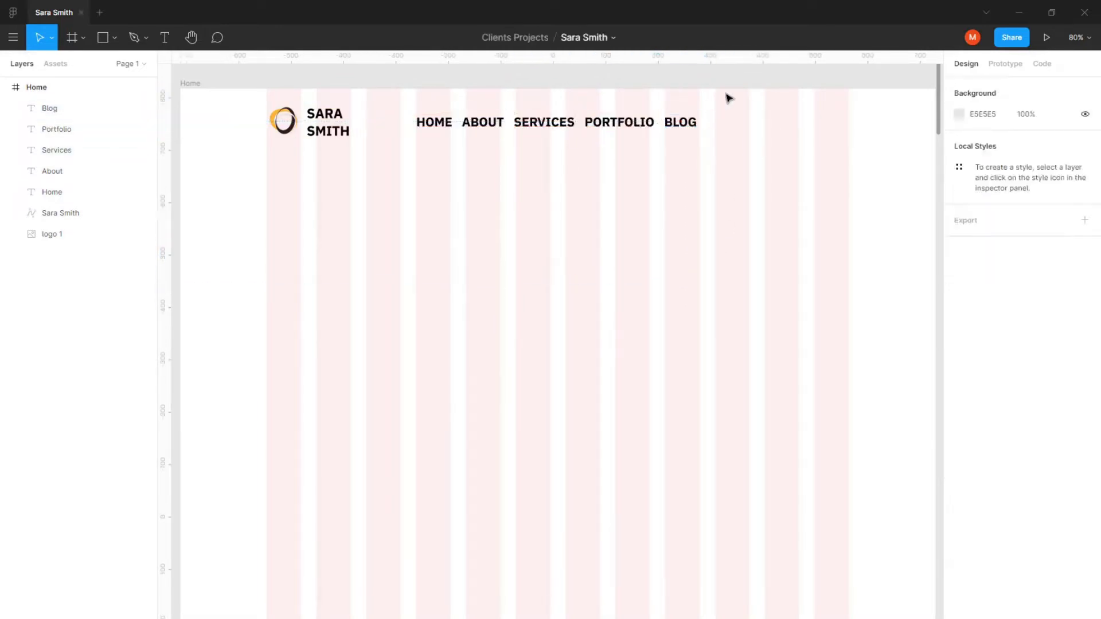
drag(724, 95, 408, 153)
Step: Set the nav links to size 18, tighten their spacing and vertically centre them with the logo
click(1048, 452)
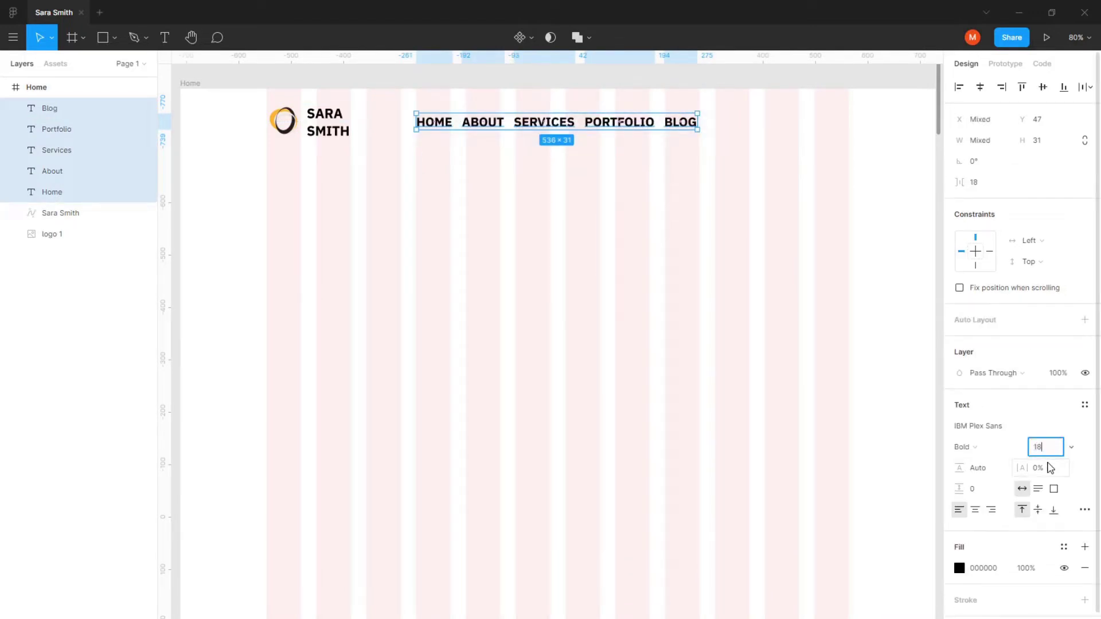
key(Return)
click(437, 131)
drag(478, 119, 467, 123)
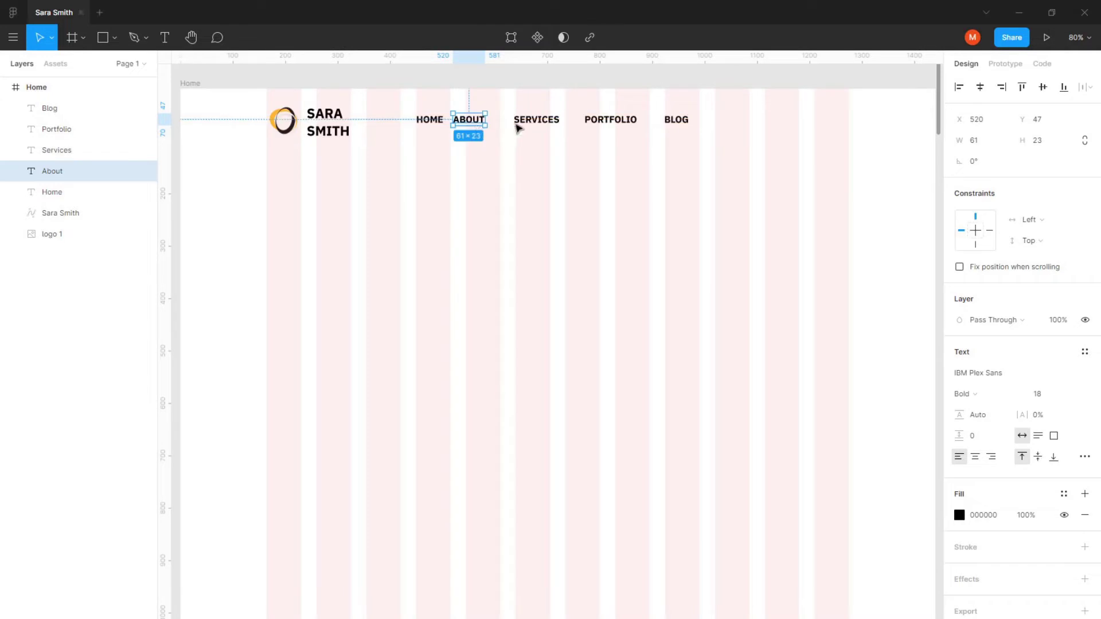
drag(534, 121, 514, 120)
drag(605, 123, 571, 122)
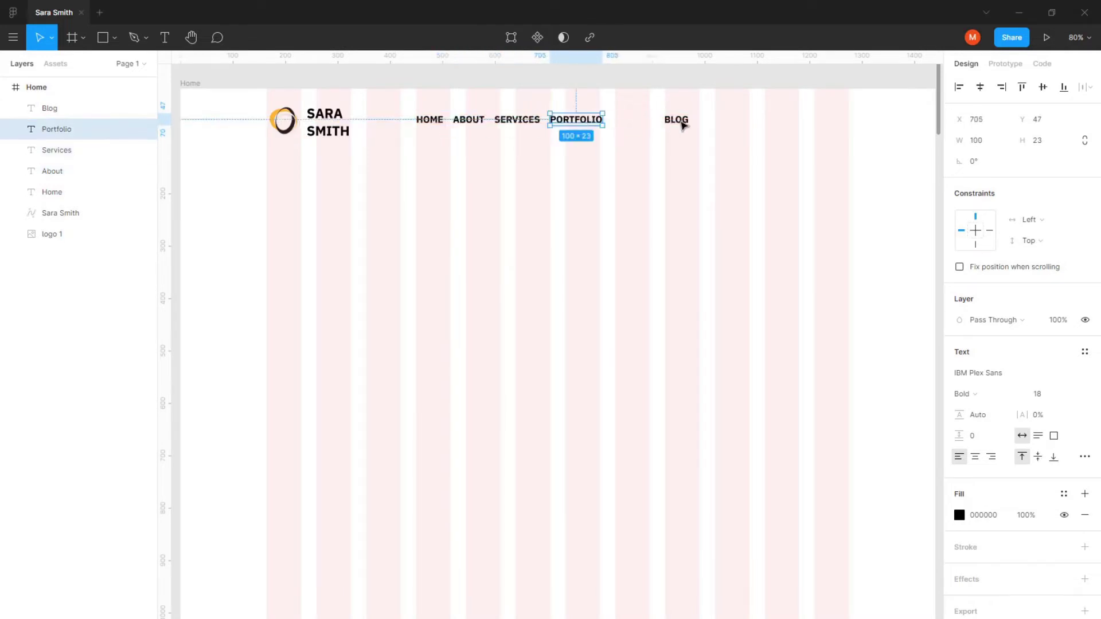
mouse_move(683, 120)
mouse_down()
mouse_move(407, 143)
mouse_move(439, 120)
mouse_up()
click(583, 137)
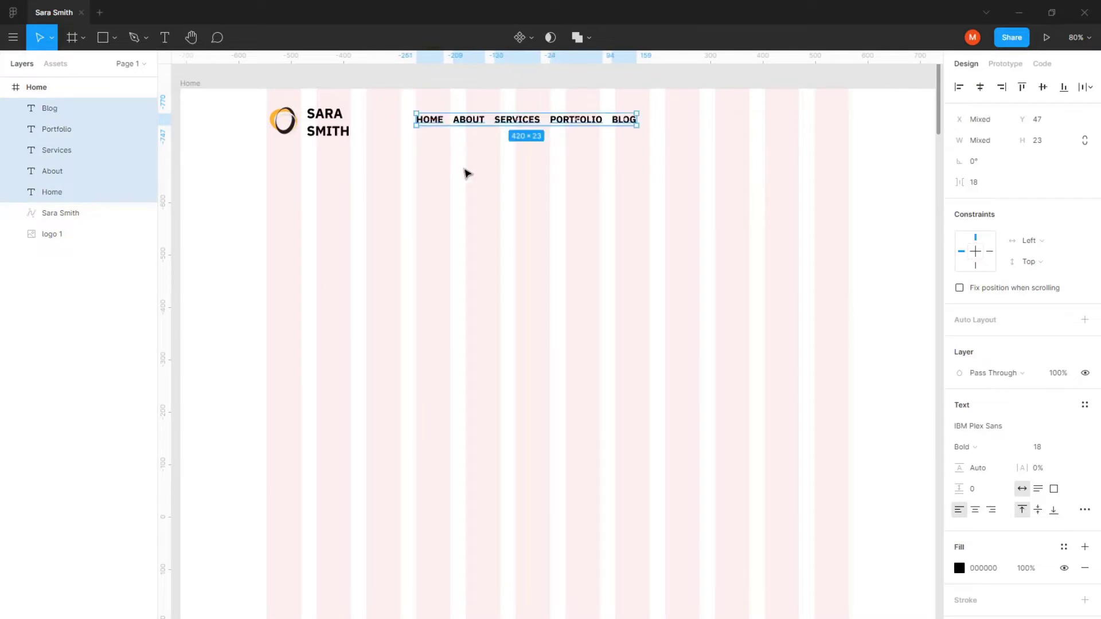
drag(677, 86, 269, 154)
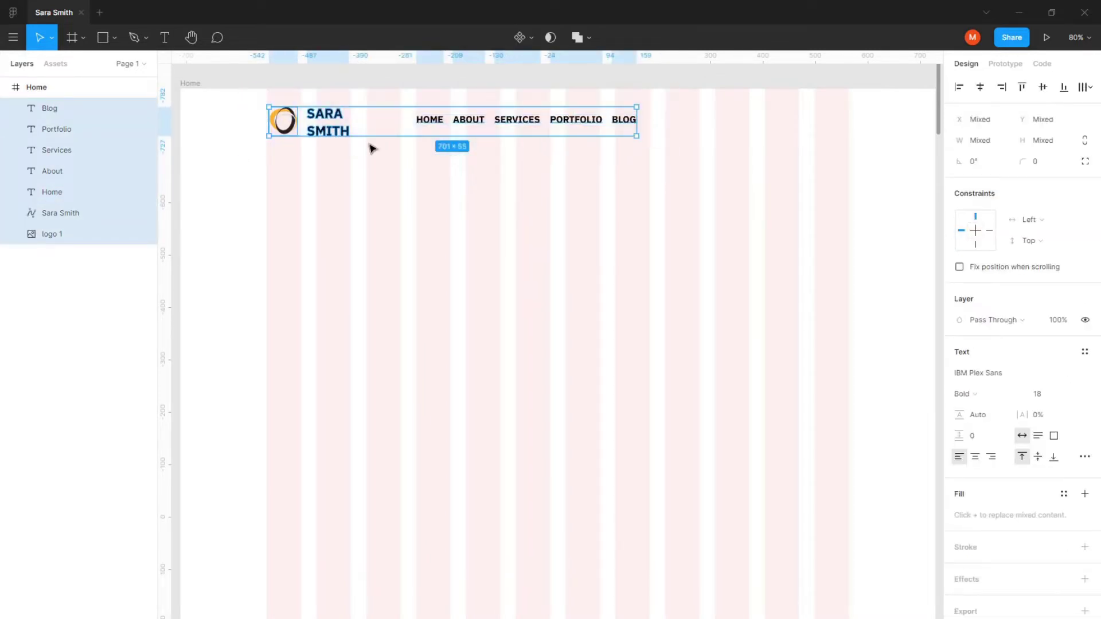
click(1047, 94)
click(493, 193)
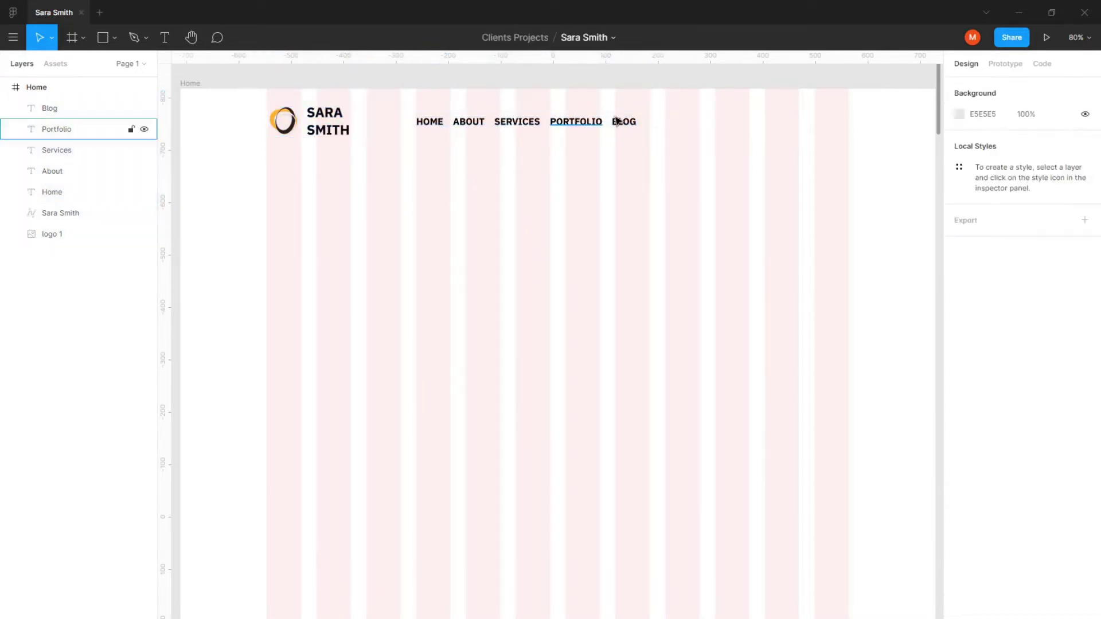
Step: Colour ABOUT, SERVICES, PORTFOLIO and BLOG light grey ADADAD
drag(645, 110, 448, 131)
click(958, 567)
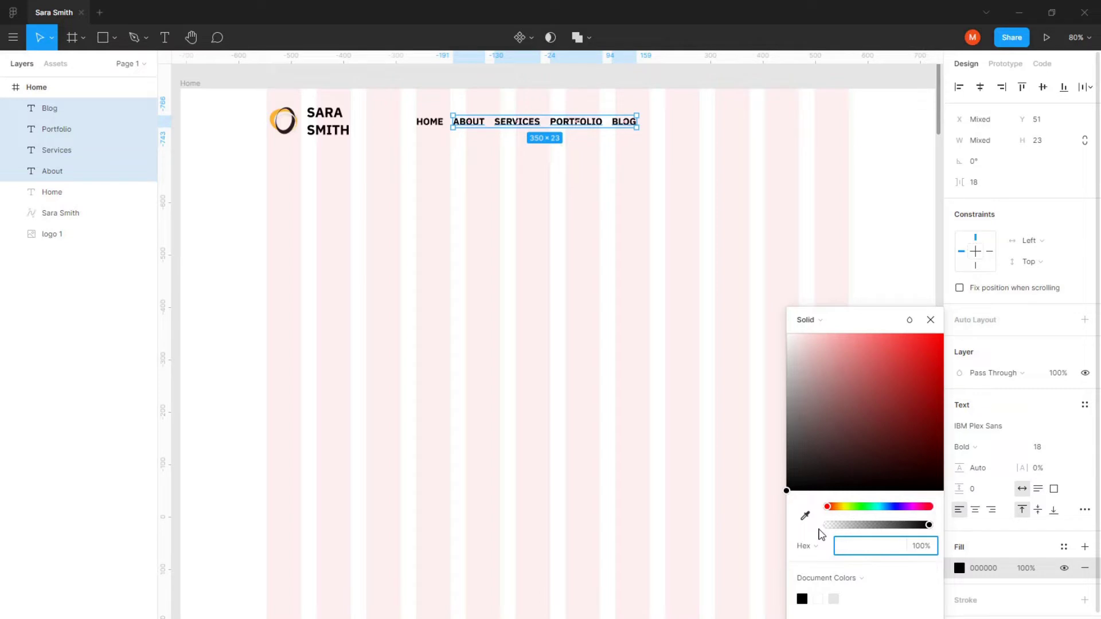
text(adadad)
key(Return)
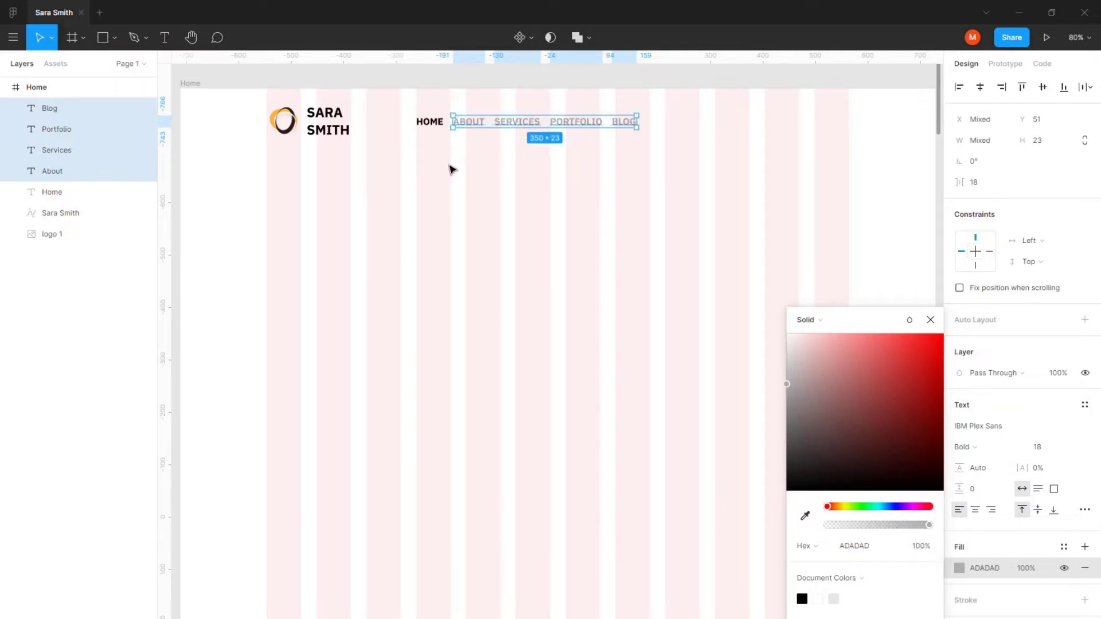
click(451, 169)
Step: Colour the HOME link dark 212121
click(434, 122)
click(959, 515)
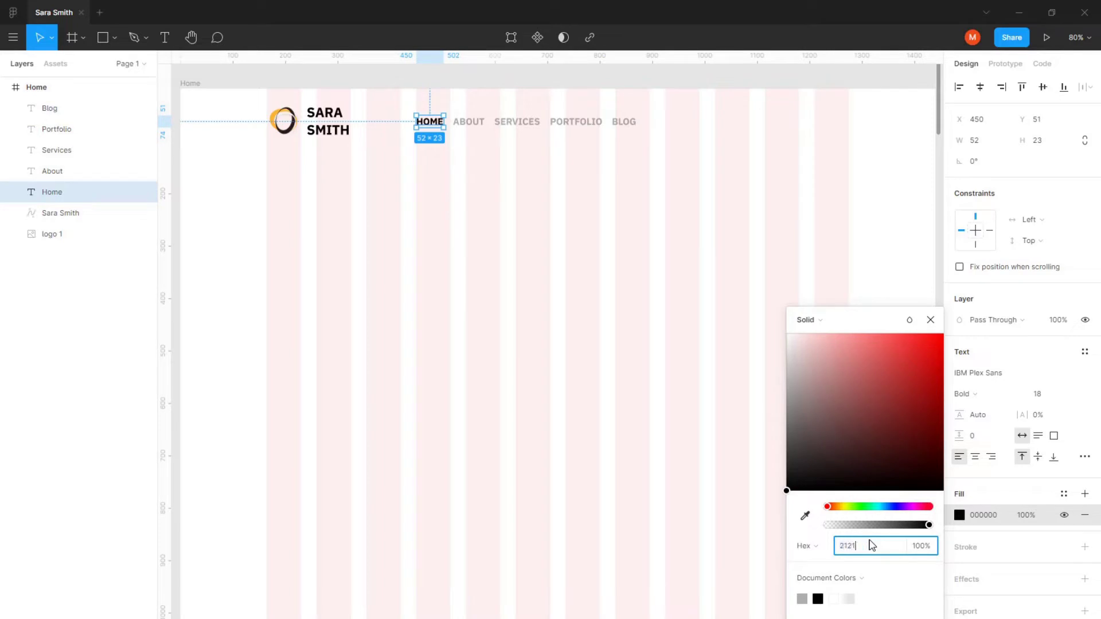
key(Return)
click(298, 197)
Step: Draw a thin rectangle under HOME and send it behind the text
key(r)
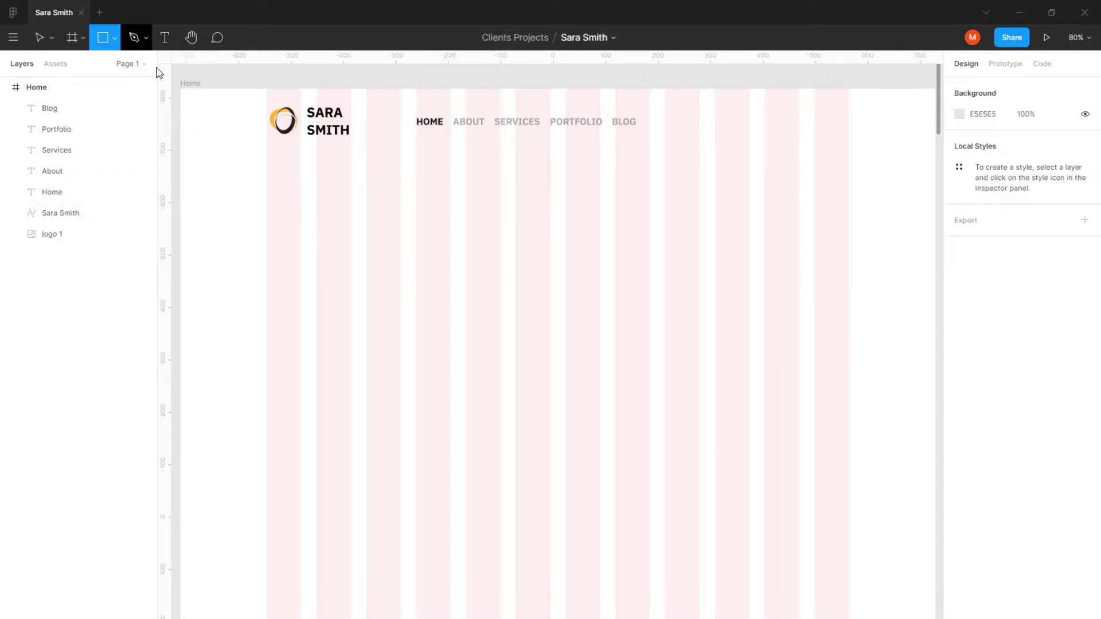
mouse_move(413, 149)
mouse_down()
mouse_move(451, 153)
mouse_move(430, 122)
mouse_up()
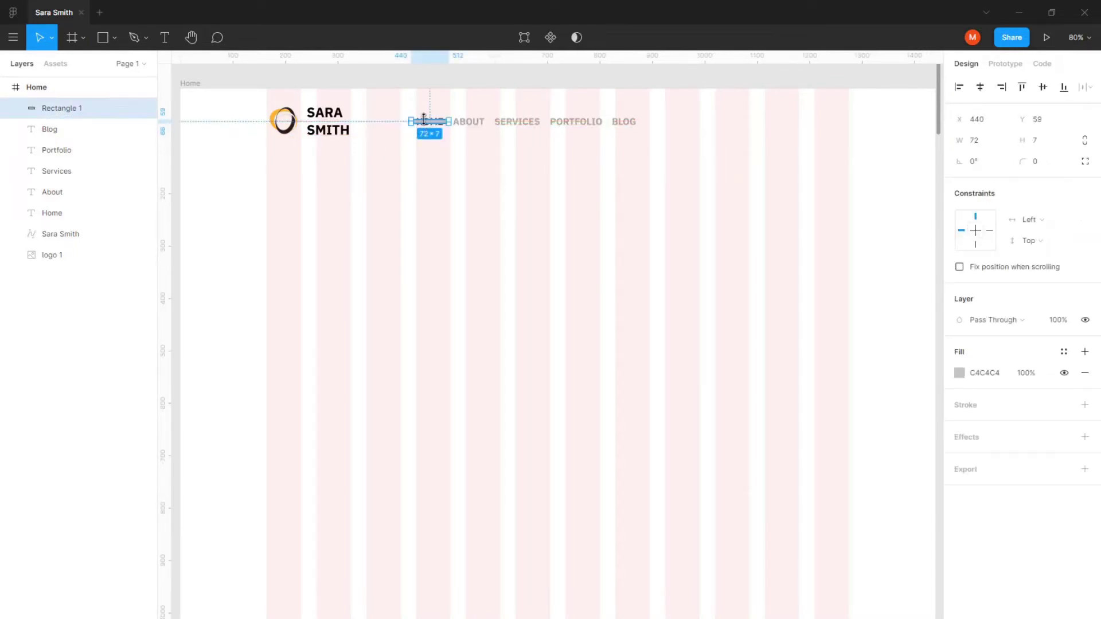
right_click(422, 121)
click(467, 206)
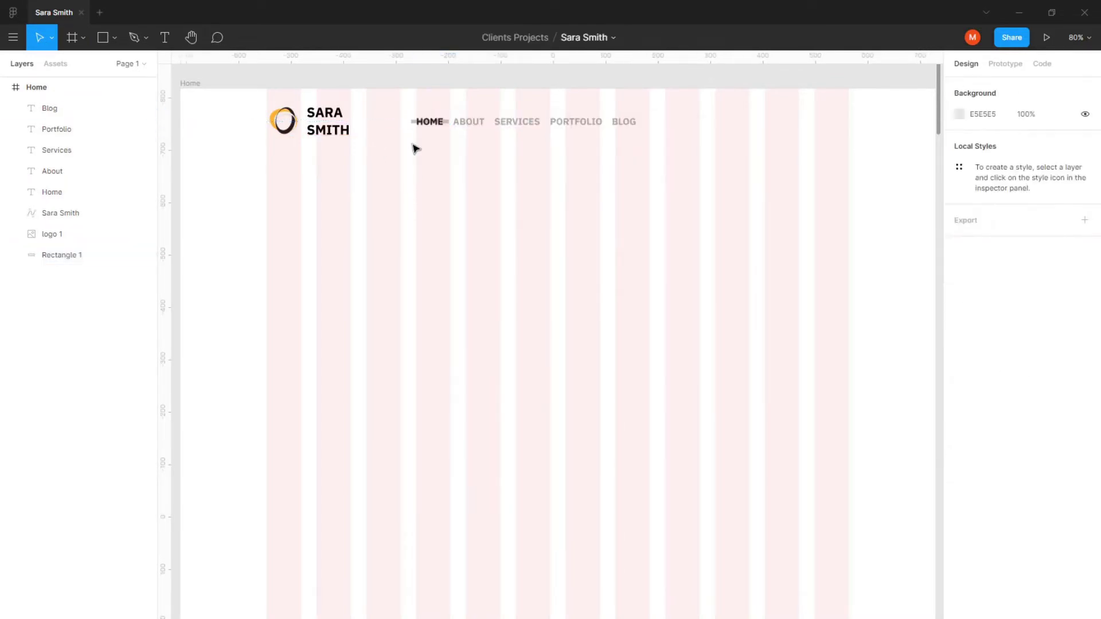
click(894, 379)
Step: Fill the bar with the logo's yellow using the eyedropper
click(60, 255)
click(959, 373)
click(804, 515)
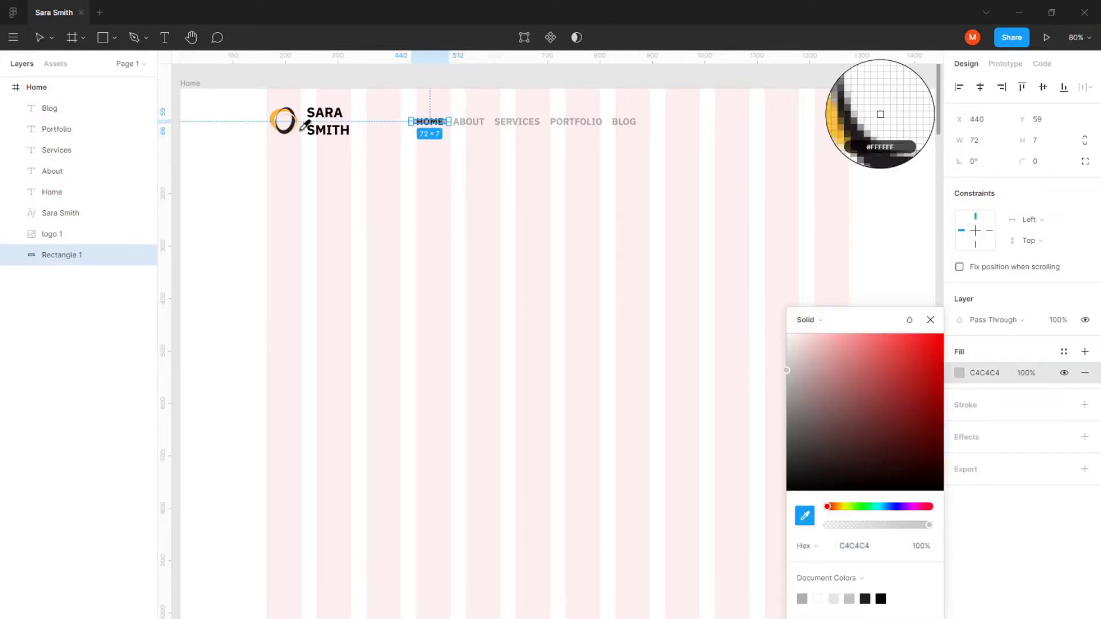
click(273, 122)
click(344, 216)
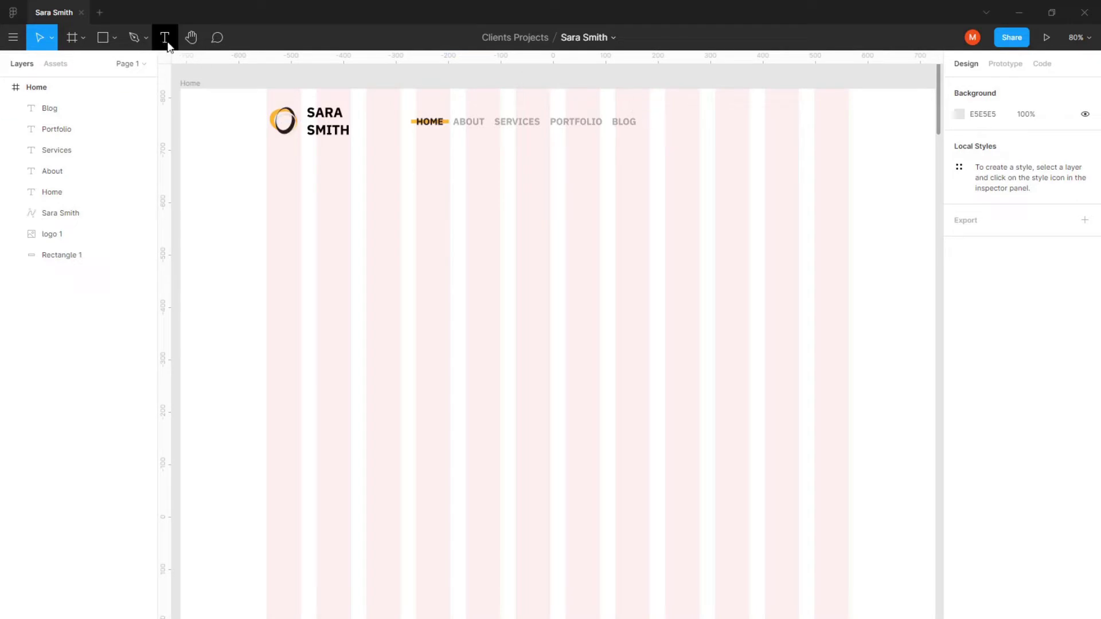
Step: Draw a 45×45 ellipse at the page centre, remove its fill and add a black stroke
click(109, 39)
click(102, 113)
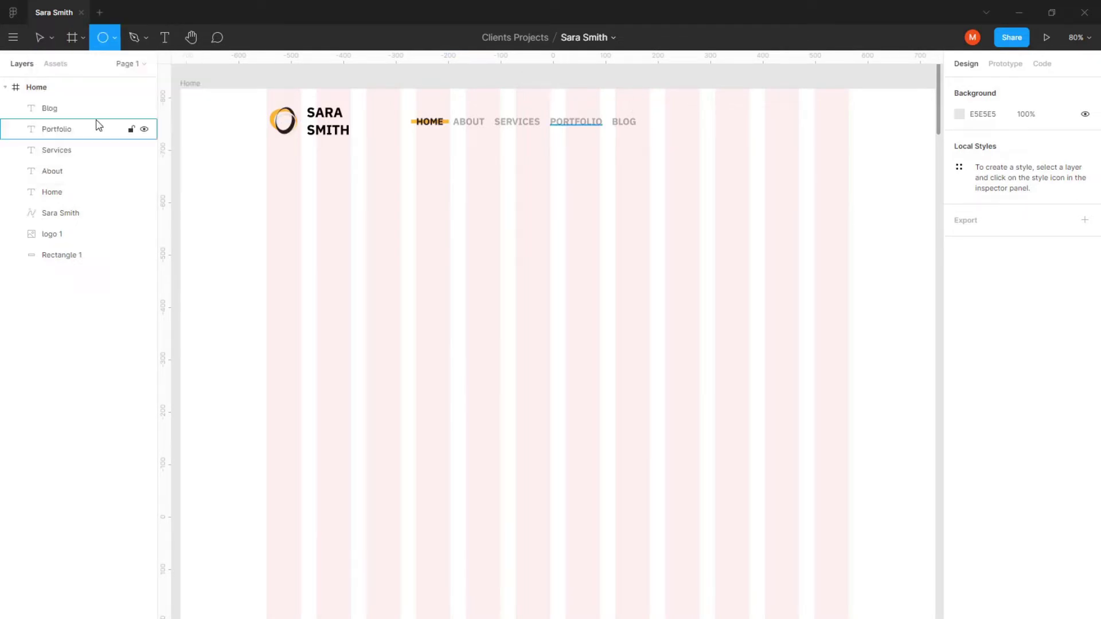
mouse_move(550, 276)
mouse_down()
mouse_move(516, 310)
mouse_move(544, 304)
mouse_up()
click(555, 305)
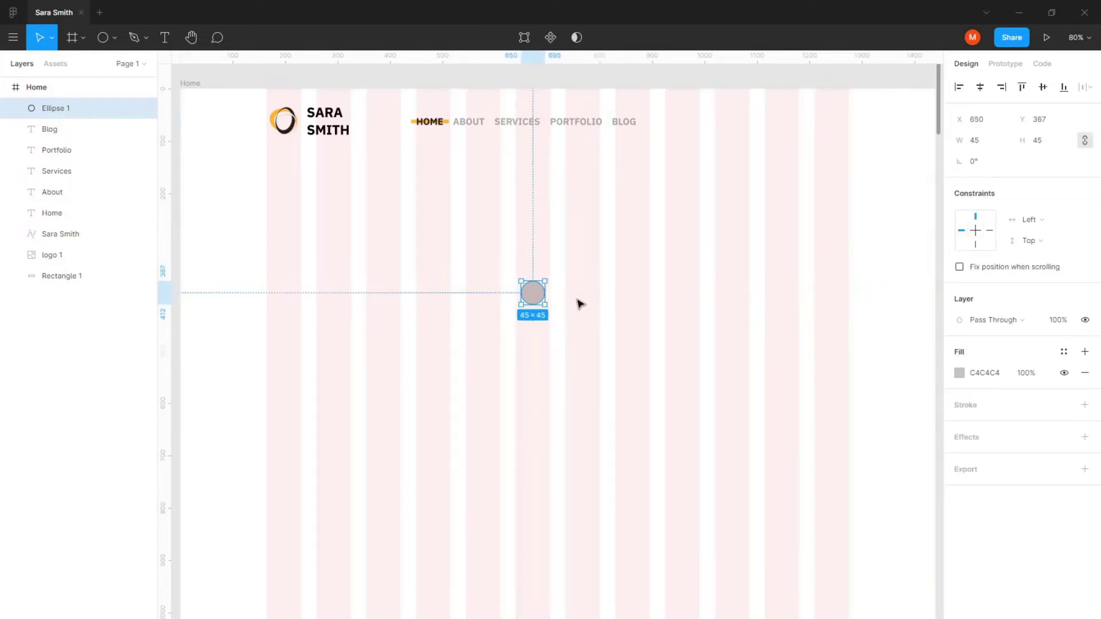
click(1085, 372)
click(1085, 383)
click(960, 404)
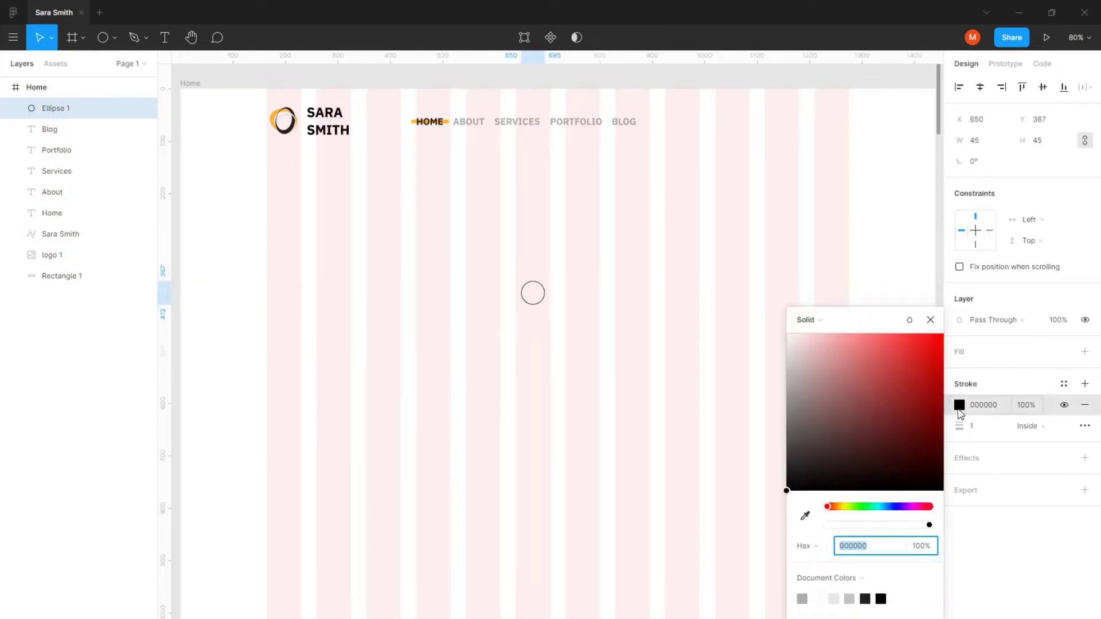
click(538, 302)
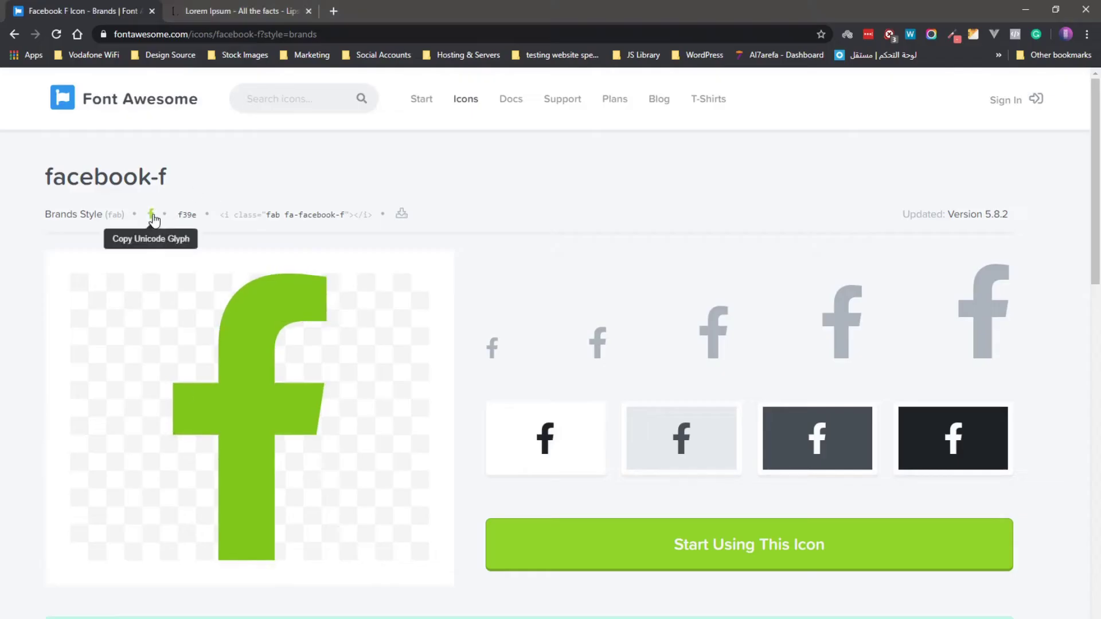
Step: Paste a Facebook glyph in Font Awesome 5 Brands and move it into the circle
key(t)
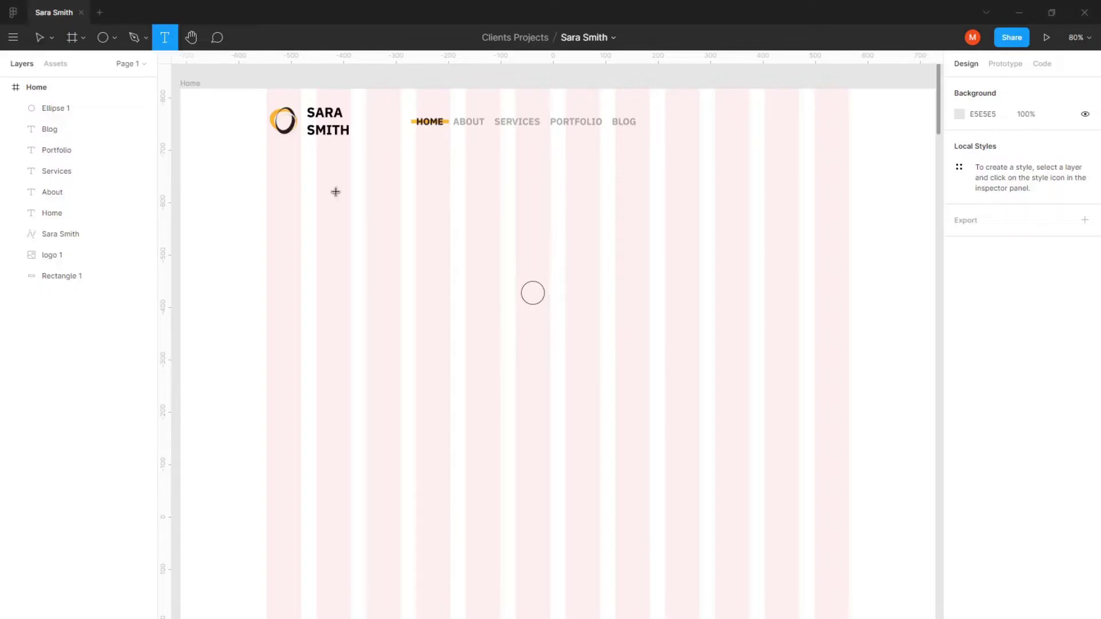
click(420, 323)
click(1047, 376)
text(Font)
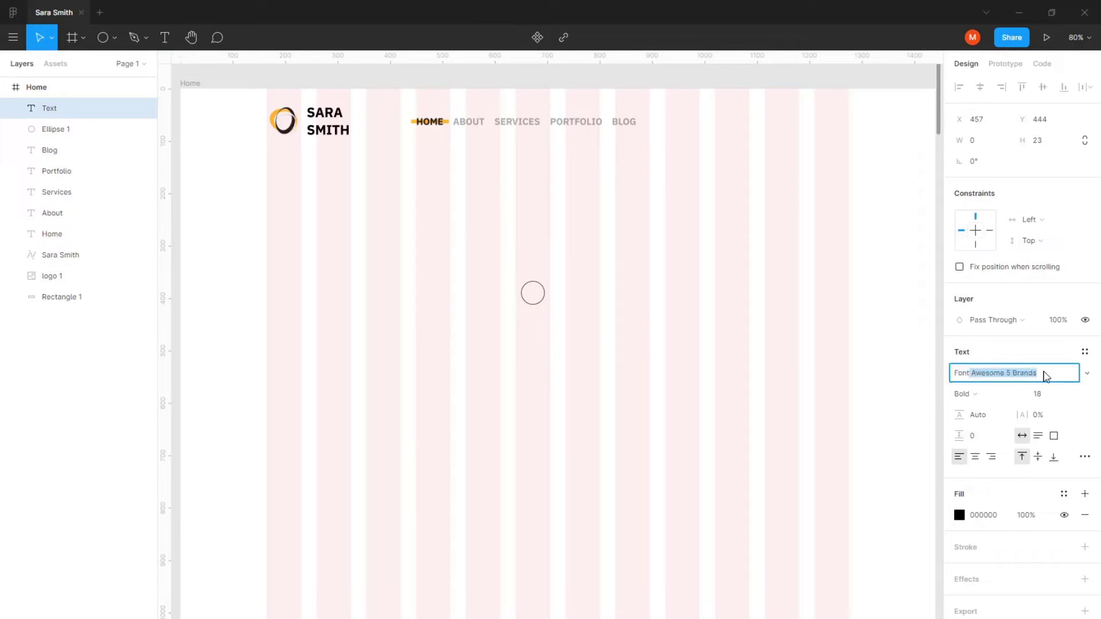
key(Return)
key(ctrl+v)
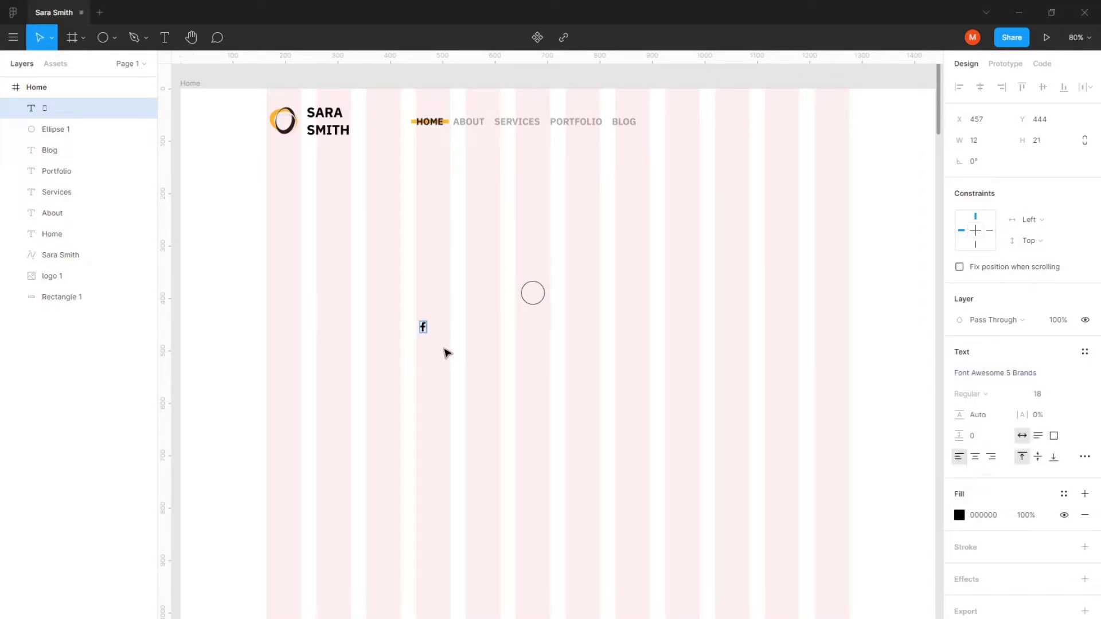
key(Escape)
drag(422, 325, 532, 296)
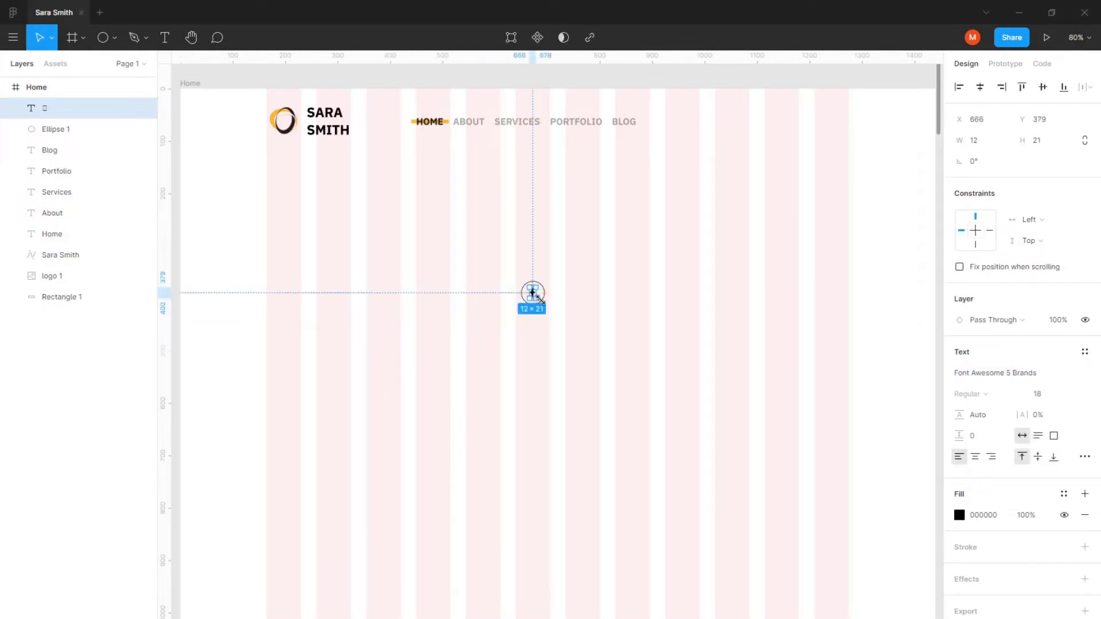
Step: Centre the glyph in the circle and colour the icon 212121
scroll(531, 295, up, 5)
scroll(457, 283, up, 4)
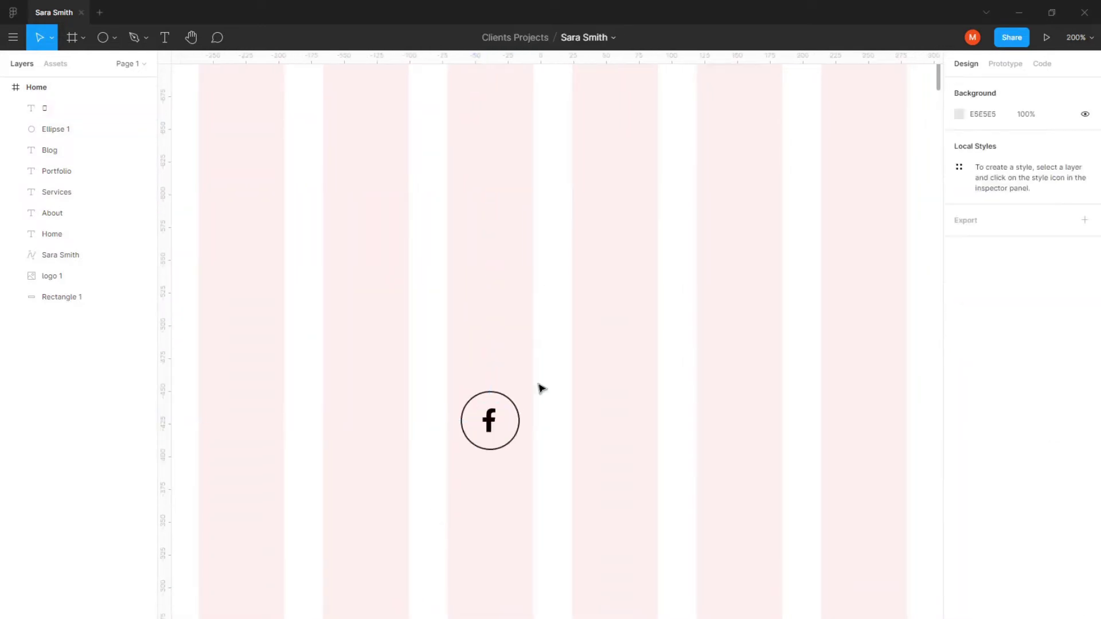
drag(538, 388, 456, 459)
click(1001, 87)
key(ctrl+z)
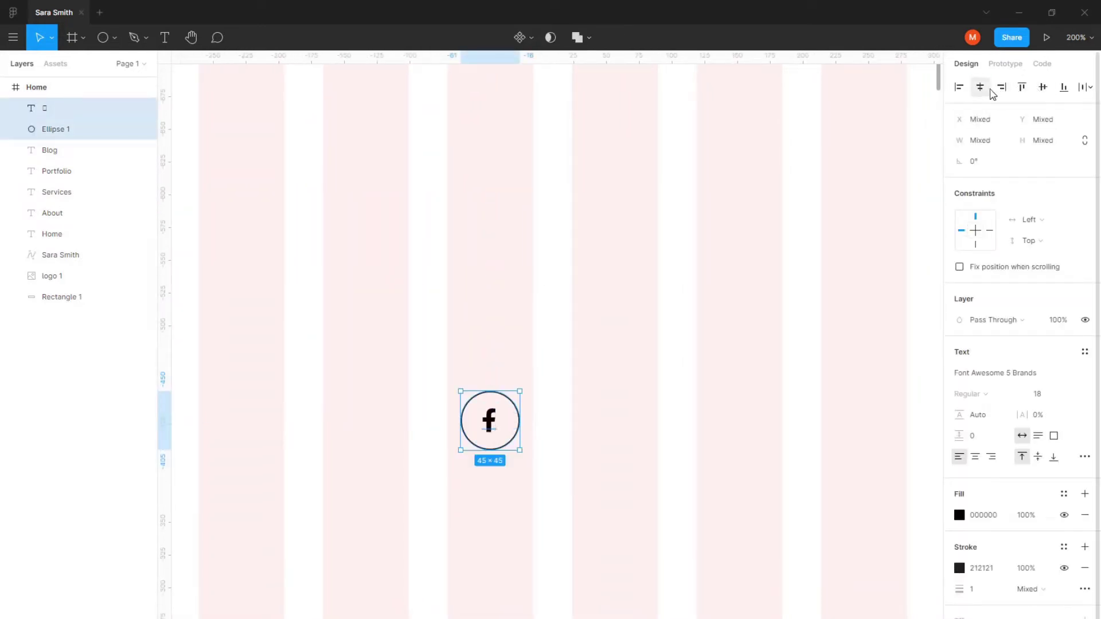
click(983, 517)
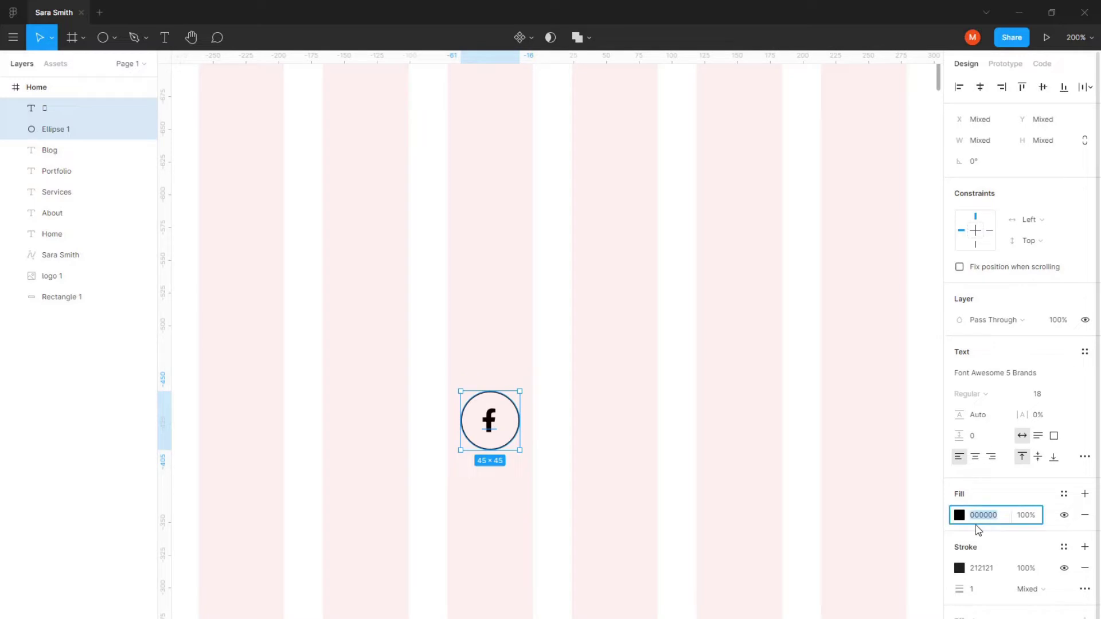
text(2121)
key(Return)
Step: Move the Facebook circle beside the nav links and duplicate it into a row of three
mouse_move(391, 492)
mouse_down()
mouse_move(561, 189)
mouse_move(450, 518)
mouse_move(350, 526)
mouse_up()
drag(261, 534, 463, 445)
drag(565, 422, 346, 453)
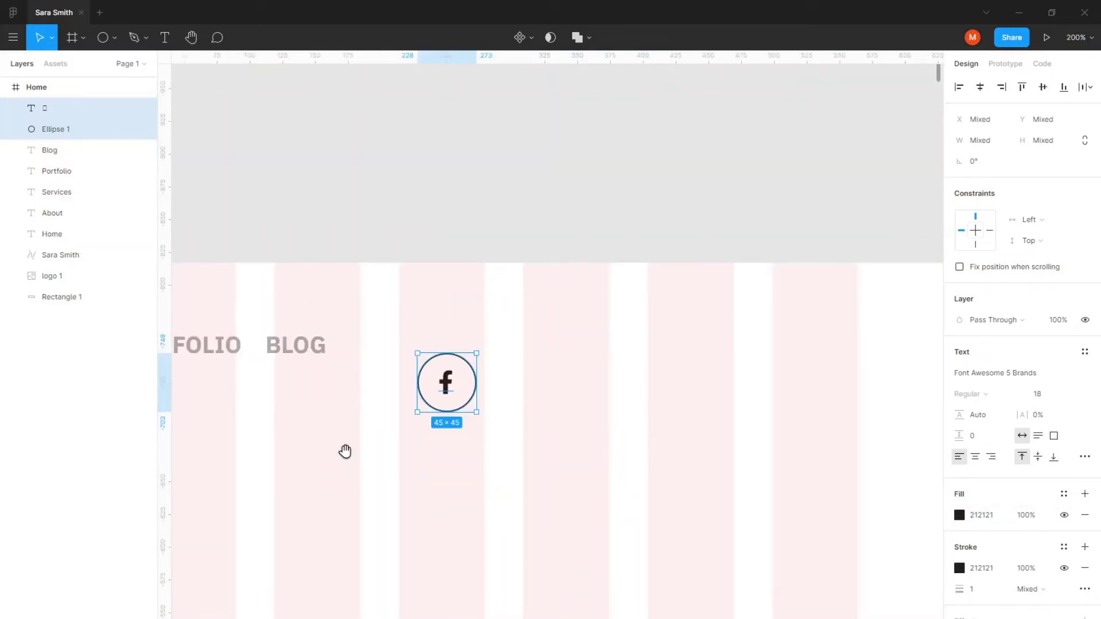
mouse_move(442, 390)
mouse_down()
mouse_move(427, 351)
mouse_move(499, 351)
mouse_up()
click(498, 392)
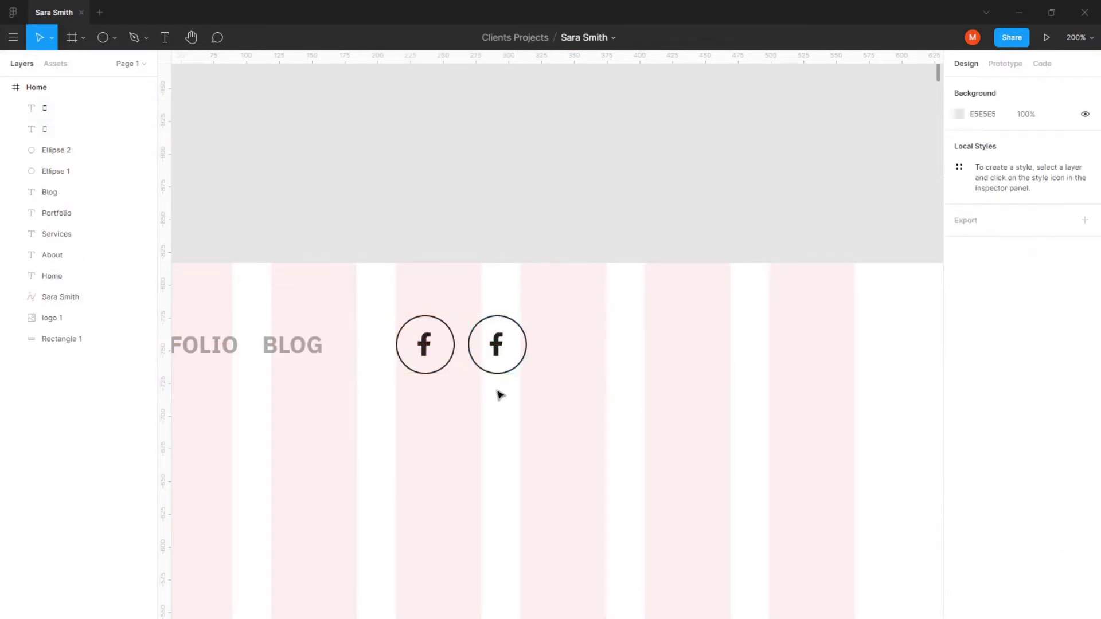
drag(567, 312, 467, 394)
drag(499, 348, 643, 348)
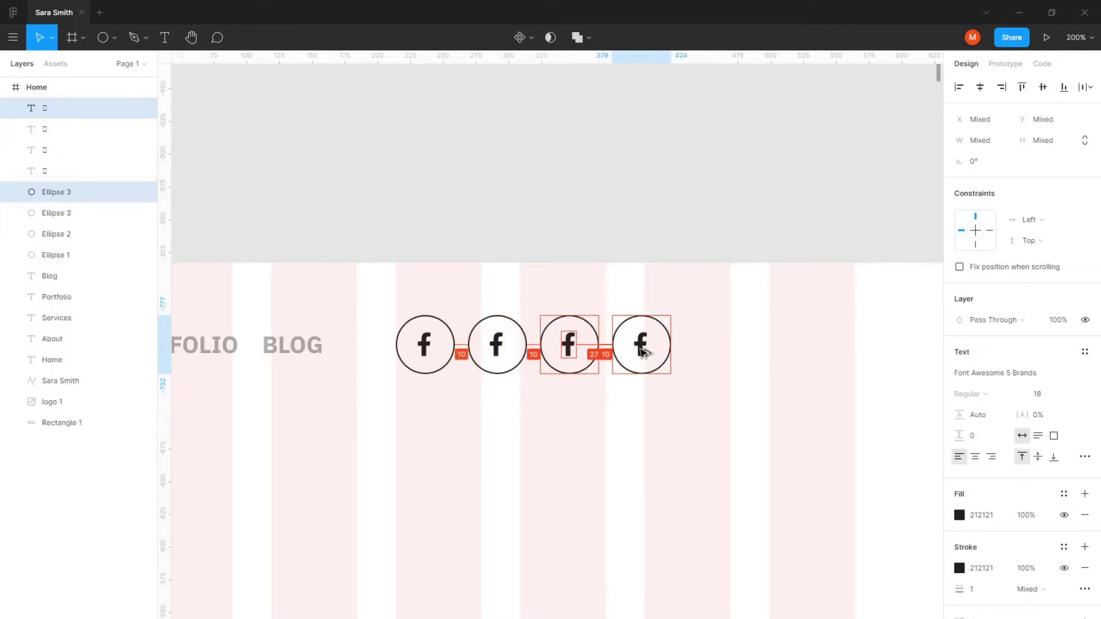
key(Delete)
Step: Look up the twitter icon on Font Awesome and paste it into the middle circle
key(alt+Tab)
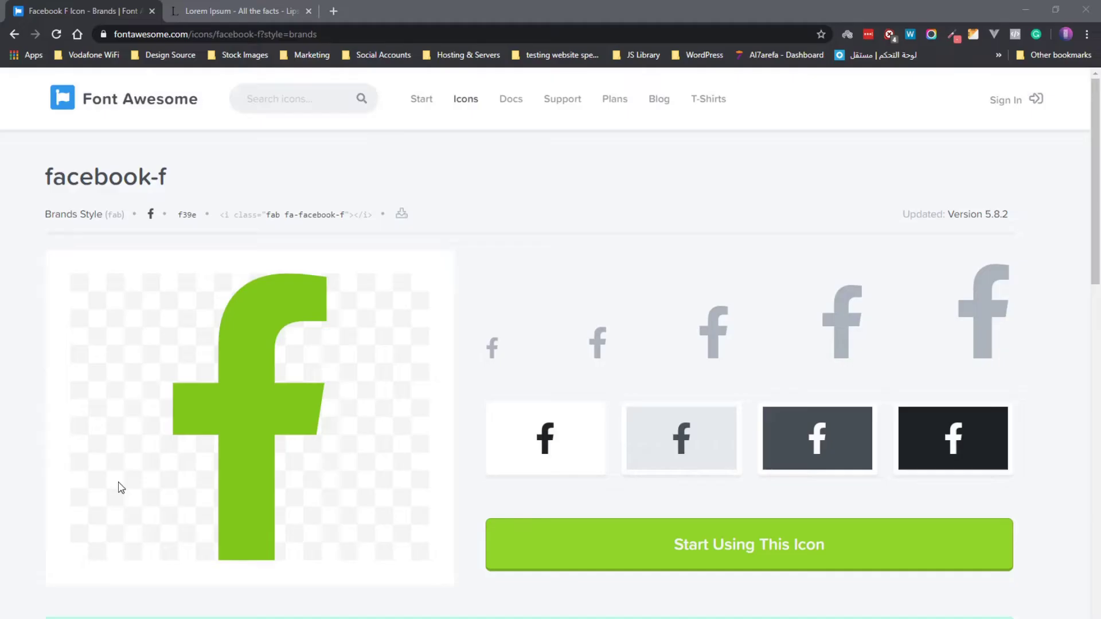
click(283, 99)
text(twitter)
click(361, 101)
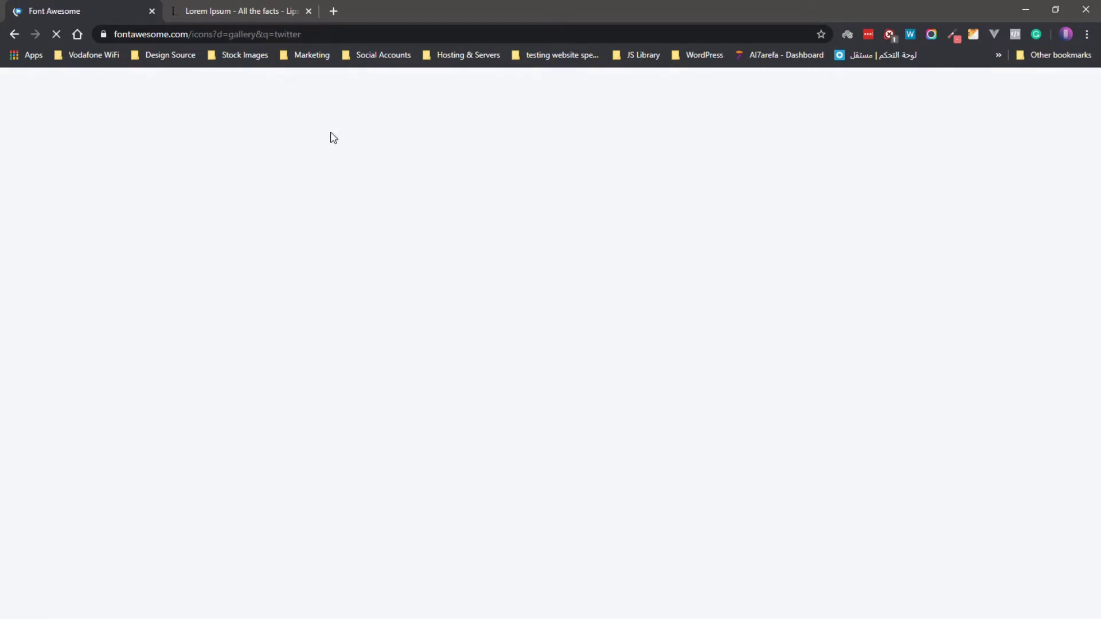
click(270, 331)
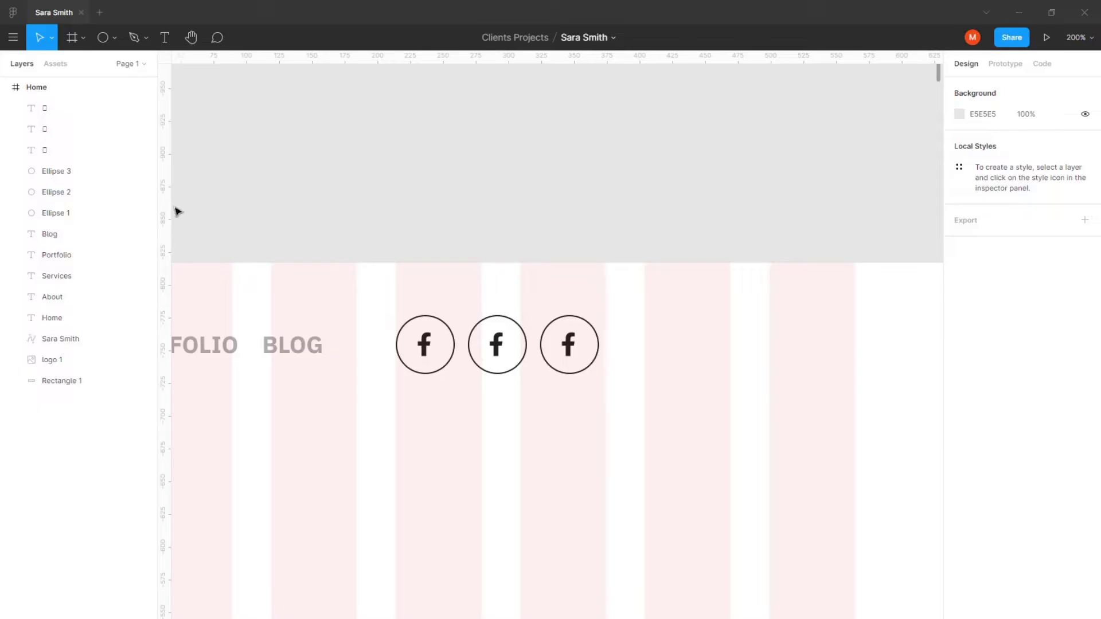
double_click(497, 347)
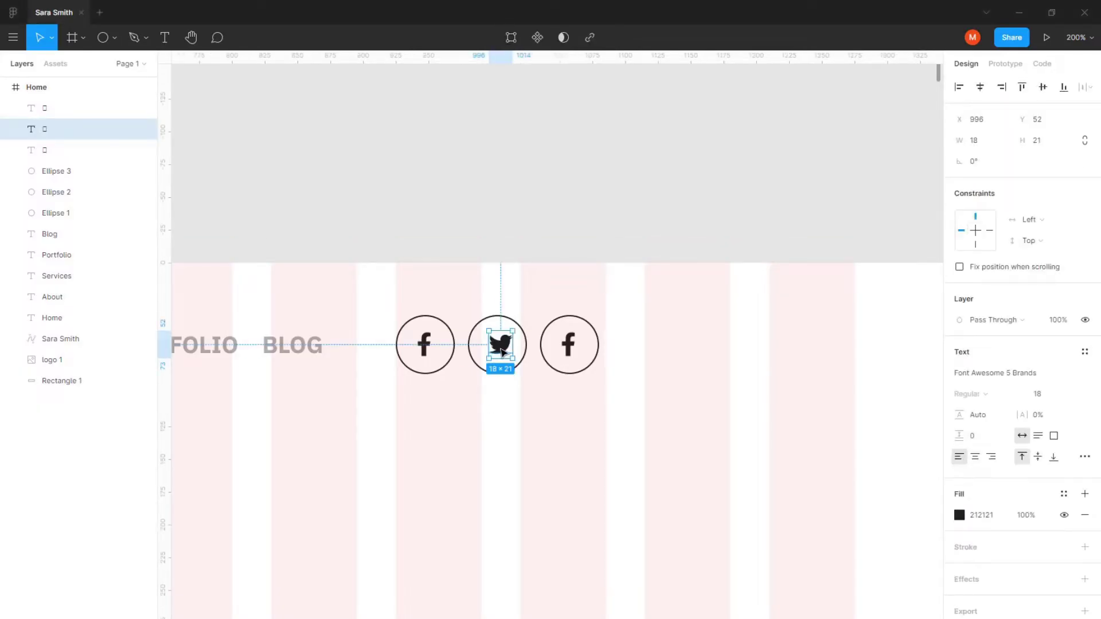
click(477, 398)
Step: Search Font Awesome for linkedin and open the linkedin-in icon page
key(alt+Tab)
click(251, 104)
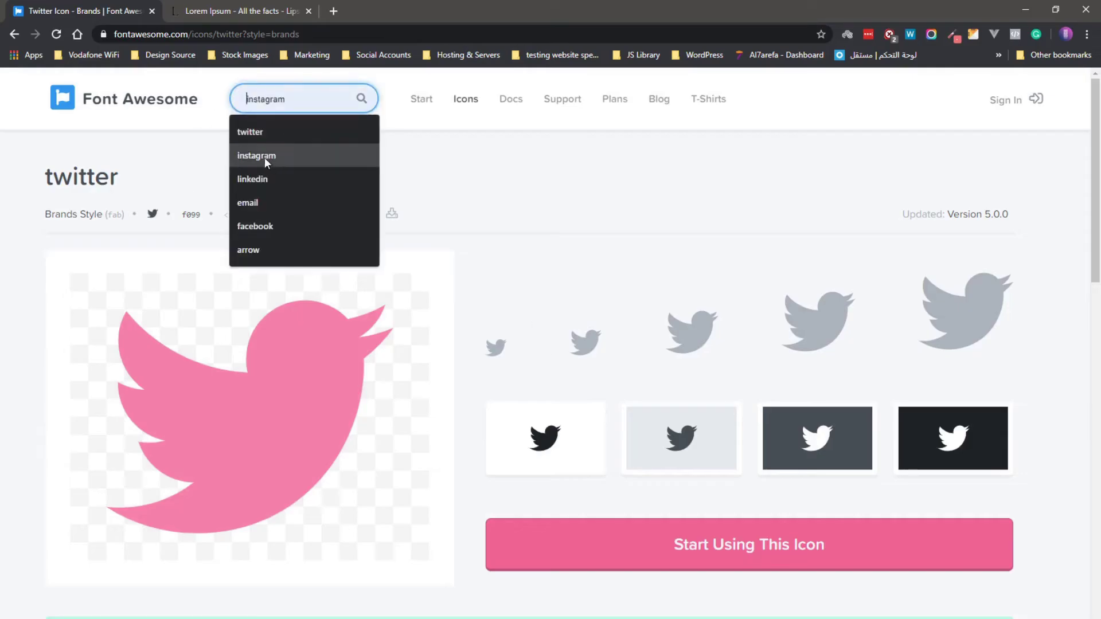
click(265, 157)
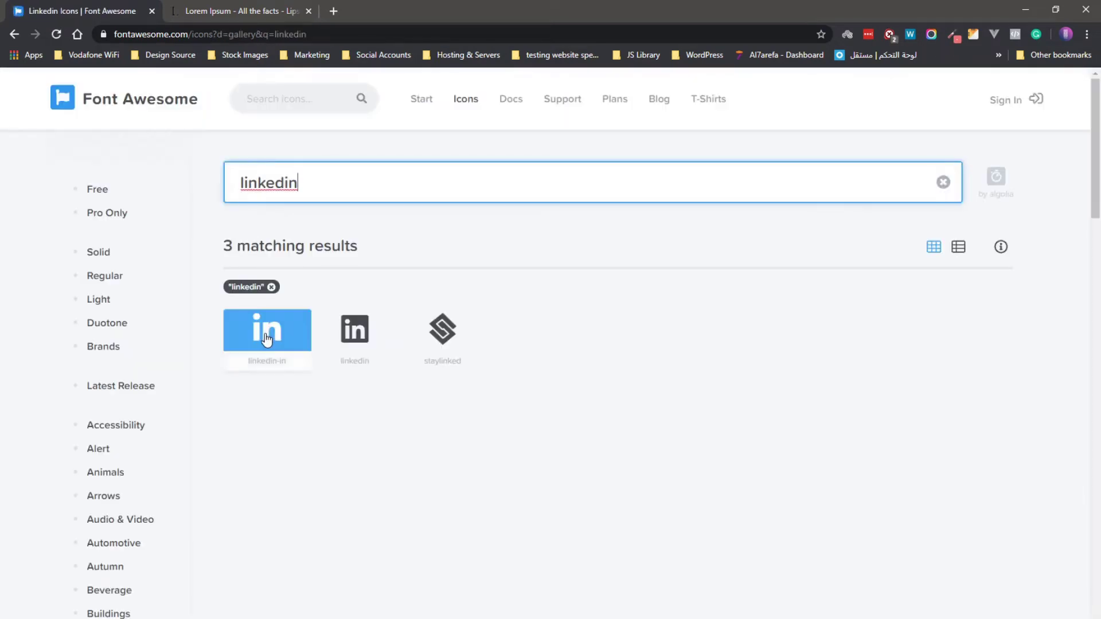
click(266, 339)
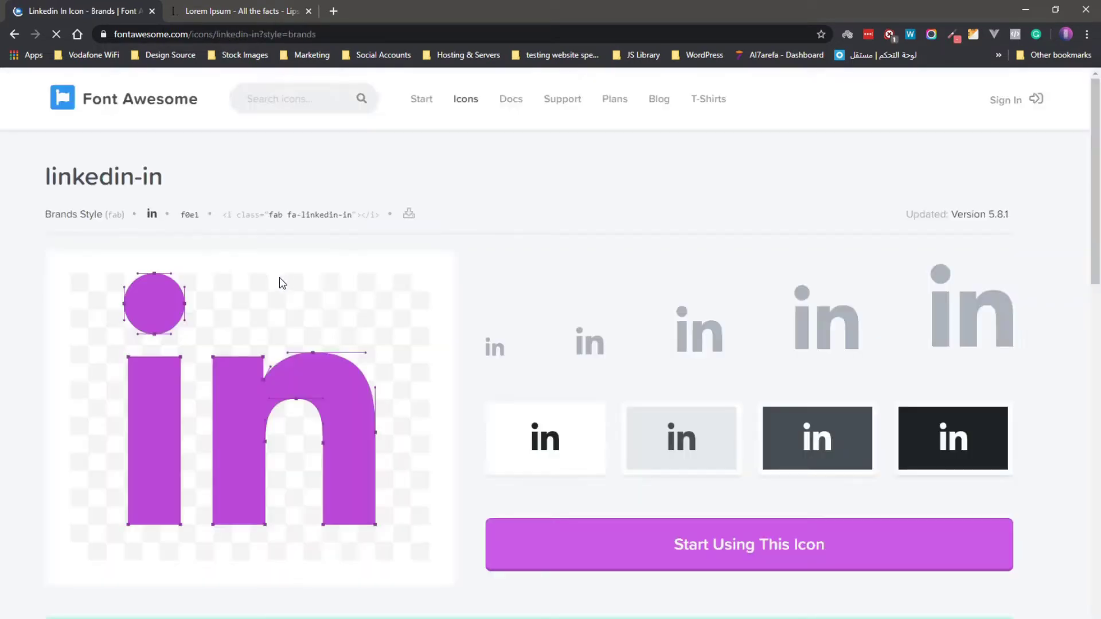
key(alt+Tab)
Step: Replace the third circle's glyph with the pasted LinkedIn icon and centre it
double_click(568, 347)
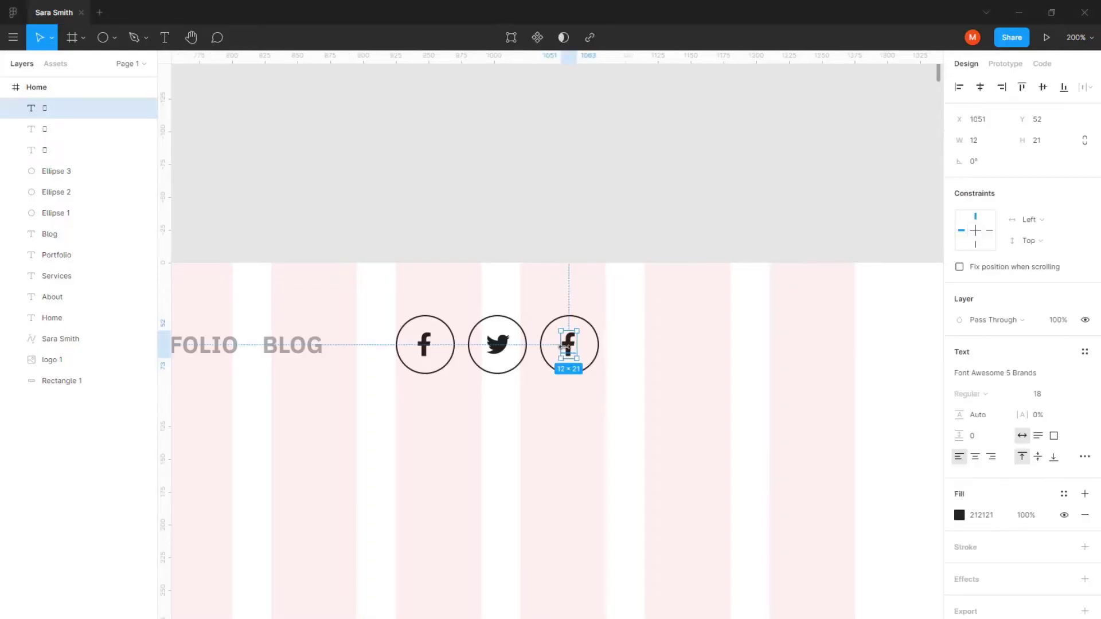
key(ctrl+v)
key(Escape)
drag(569, 350, 573, 351)
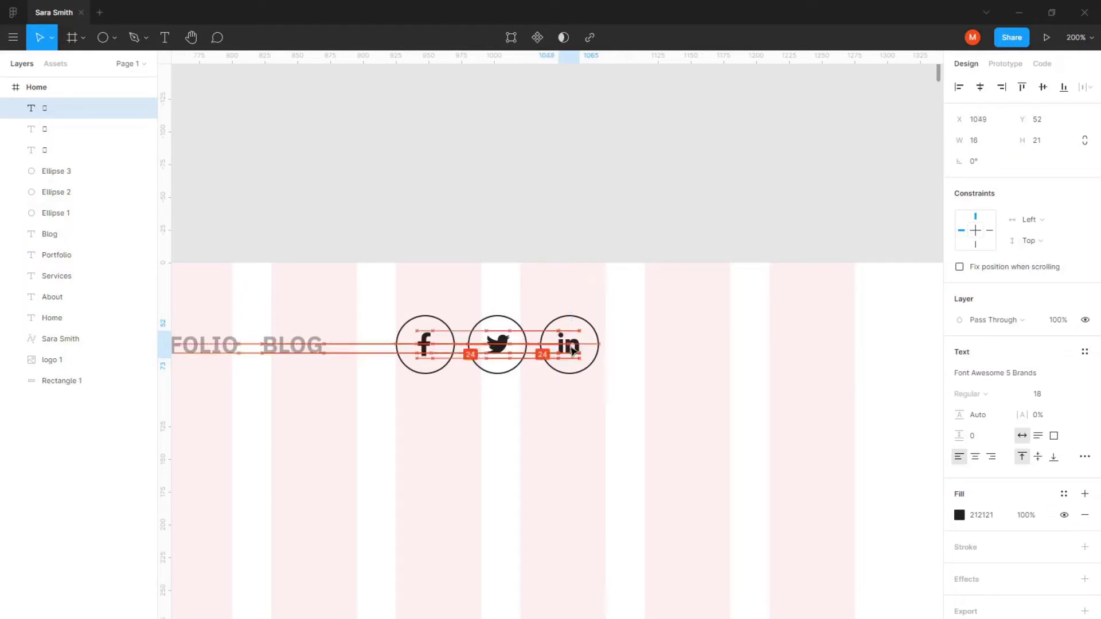
click(622, 356)
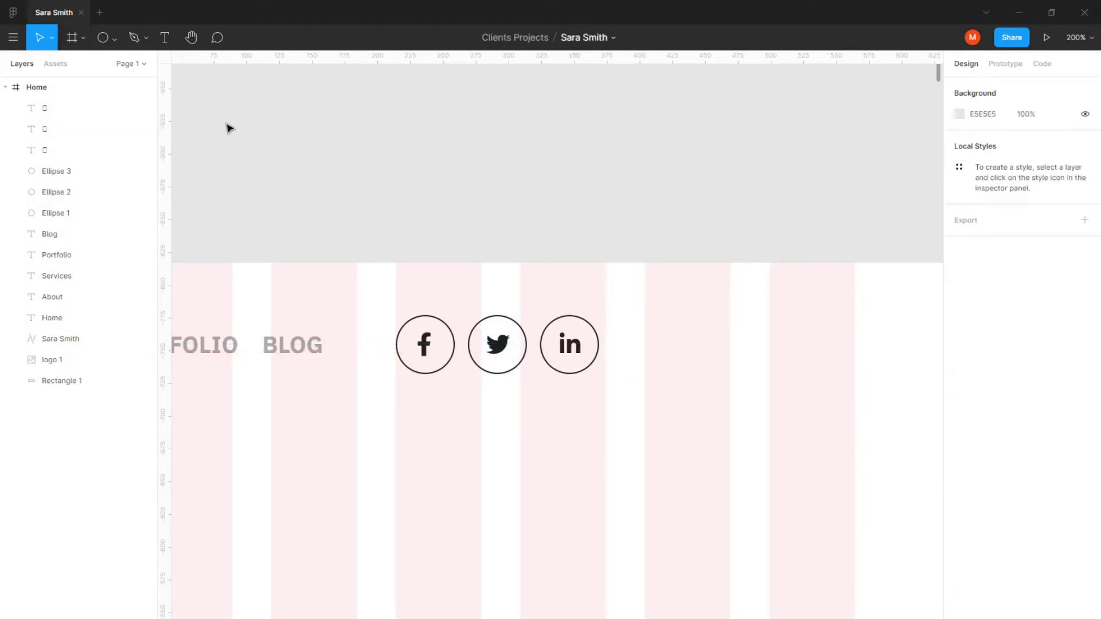
Step: Group the three social icon circles together
drag(628, 304, 417, 383)
right_click(494, 343)
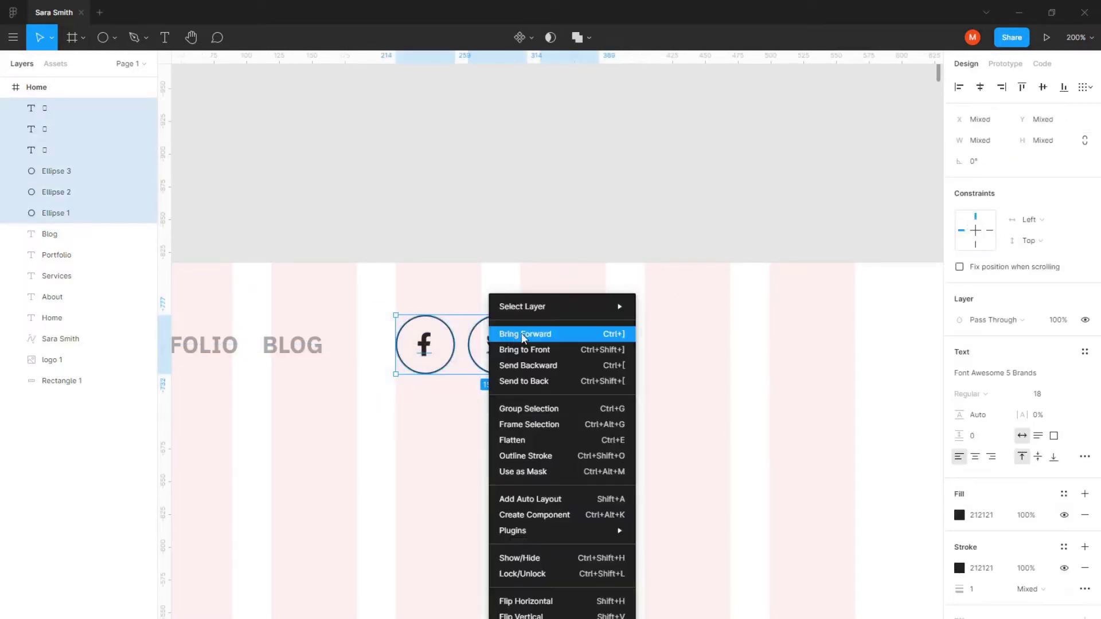
click(519, 407)
click(511, 432)
Step: Recolour the social icons group light grey ADADAD
click(590, 330)
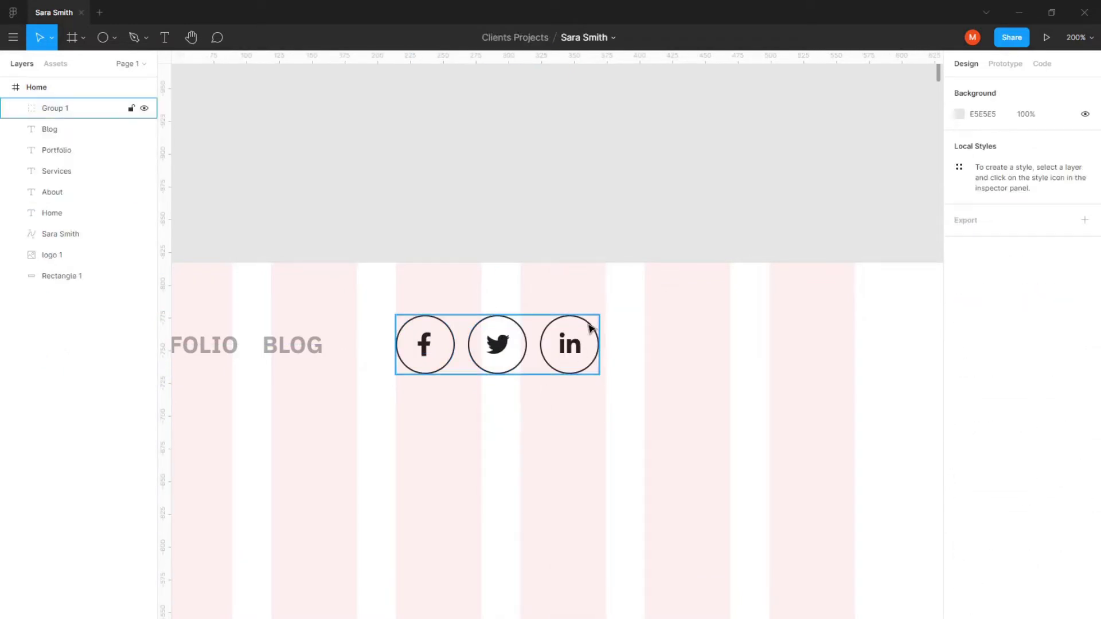
click(978, 556)
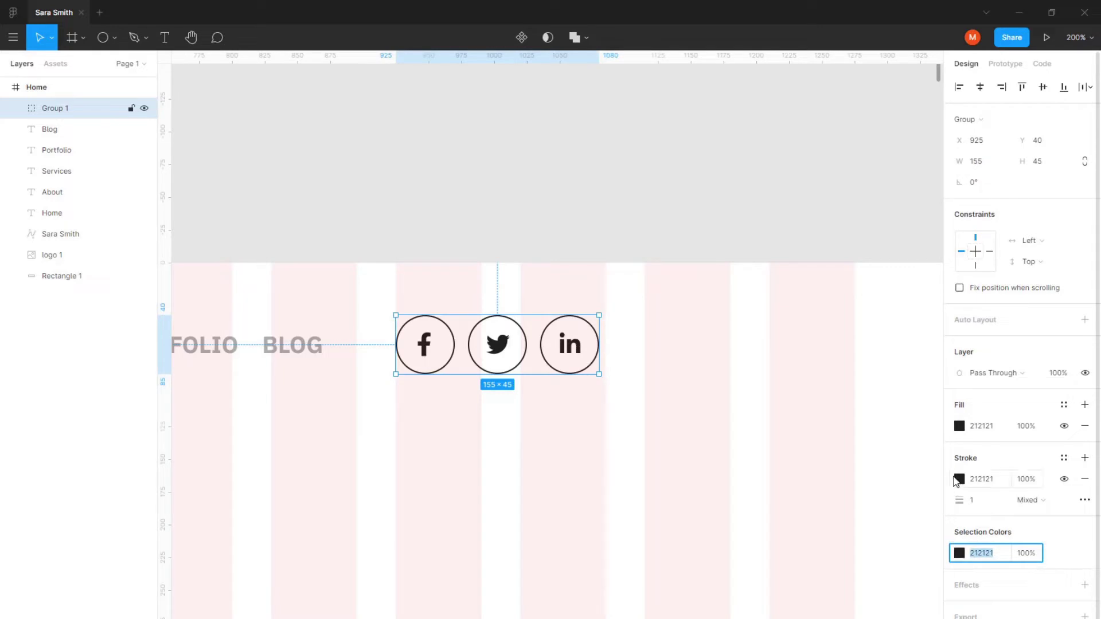
key(Return)
click(661, 335)
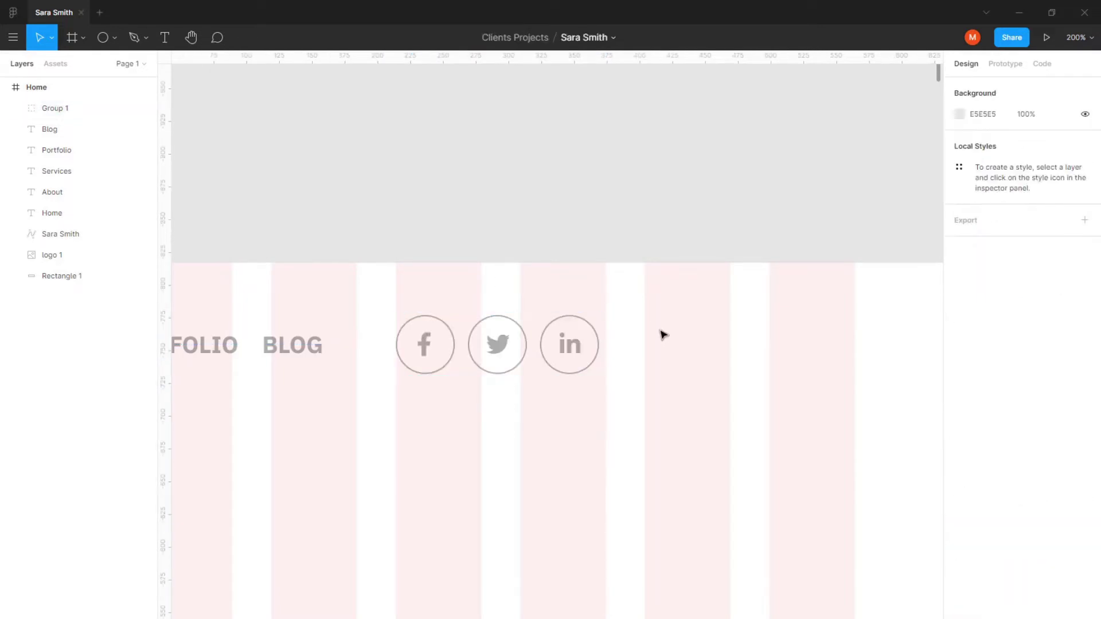
Step: Draw a 50-high rectangle right of the icons with rounded pill corners
click(114, 38)
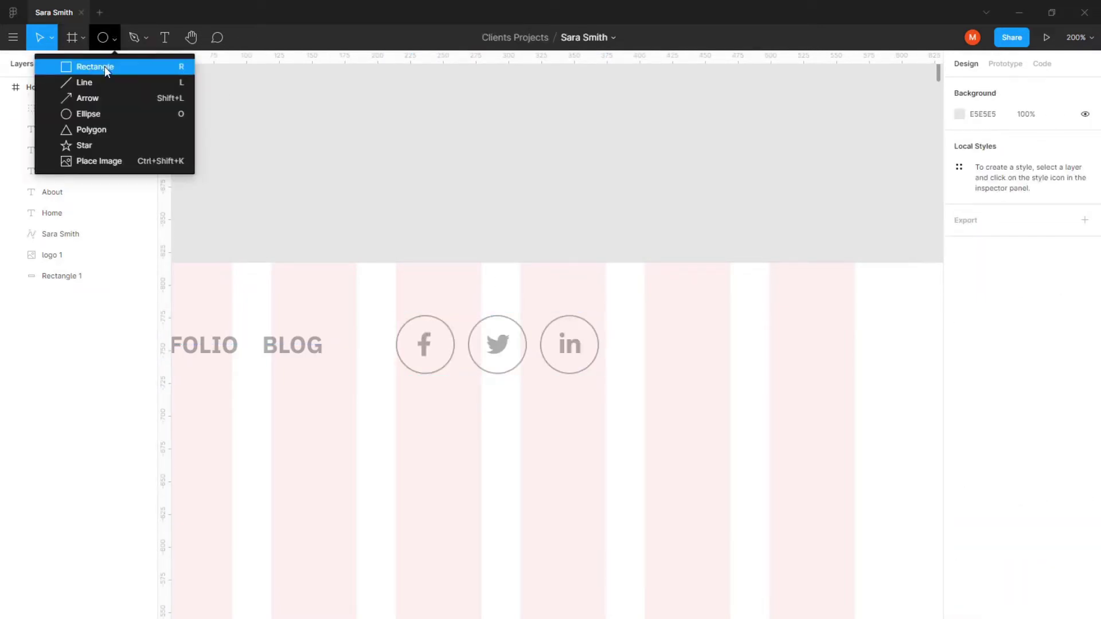
click(105, 66)
drag(855, 323, 645, 390)
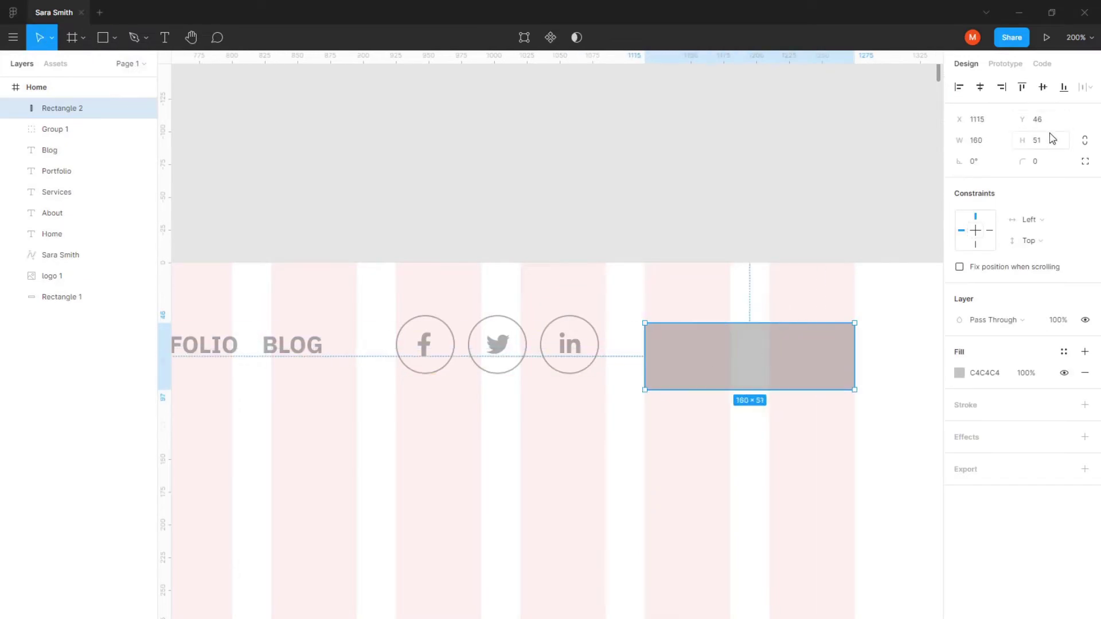
text(50)
key(Return)
drag(690, 362, 692, 351)
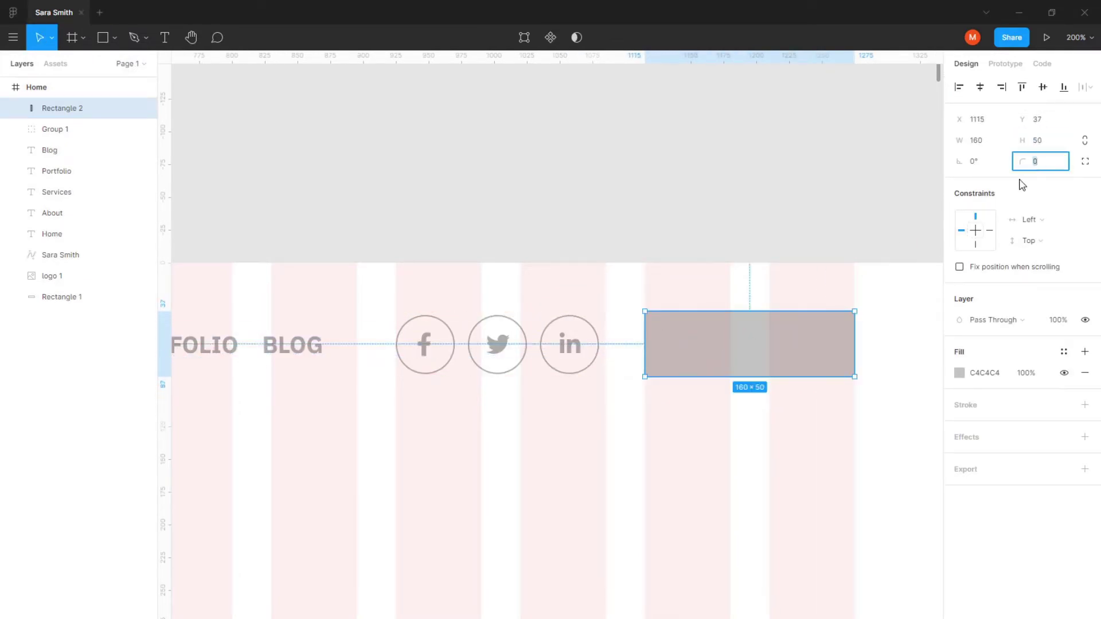
text(25)
key(Return)
click(617, 292)
Step: Place a copy of the BLOG text inside the pill and send the pill behind it
click(170, 39)
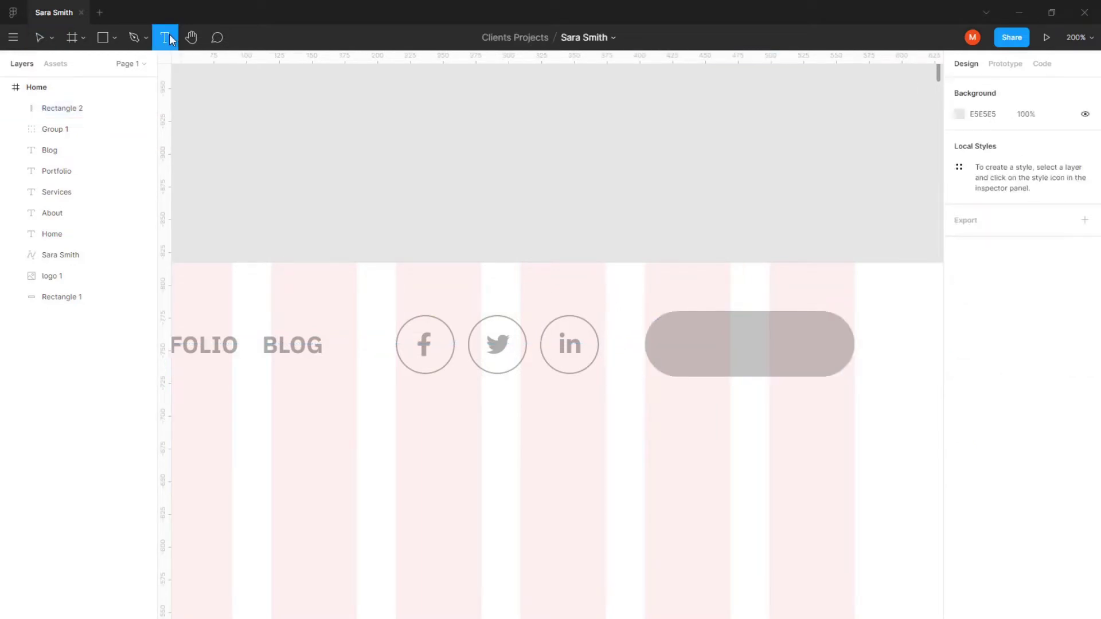
click(39, 37)
drag(308, 346, 760, 354)
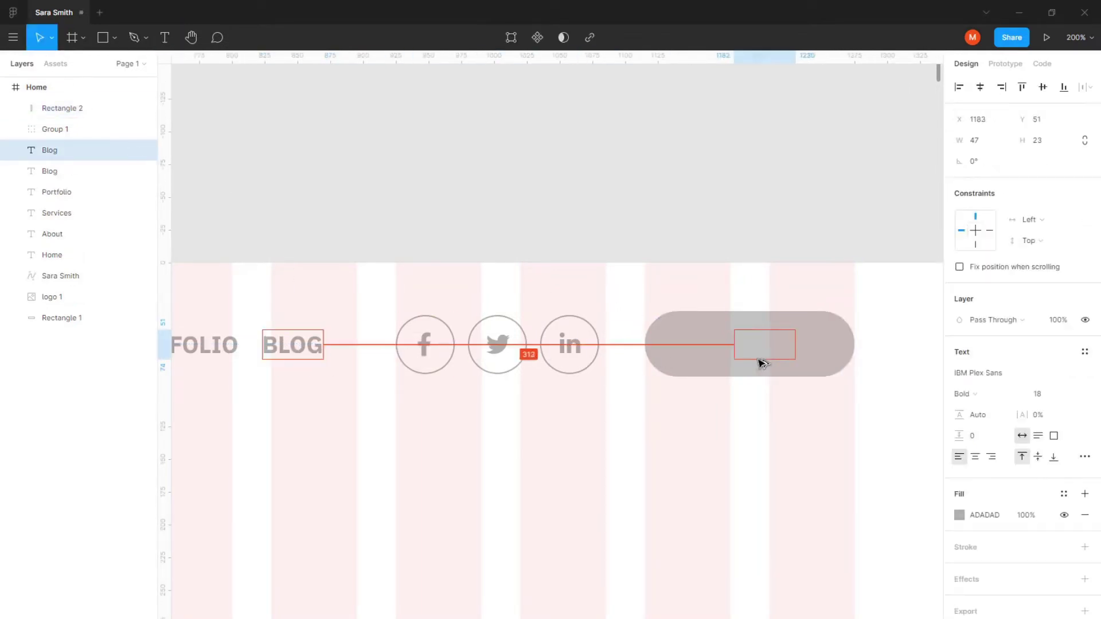
click(833, 351)
right_click(833, 352)
click(866, 380)
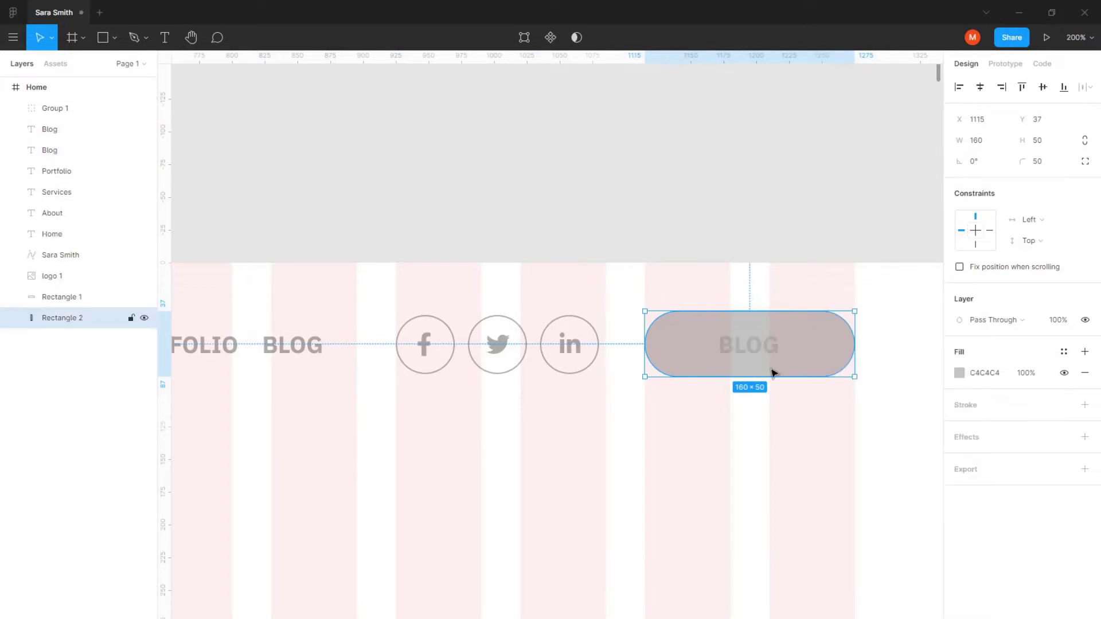
Step: Change the pill's label to CONTACT and set its fill to dark 212121
click(753, 353)
double_click(753, 352)
text(Con)
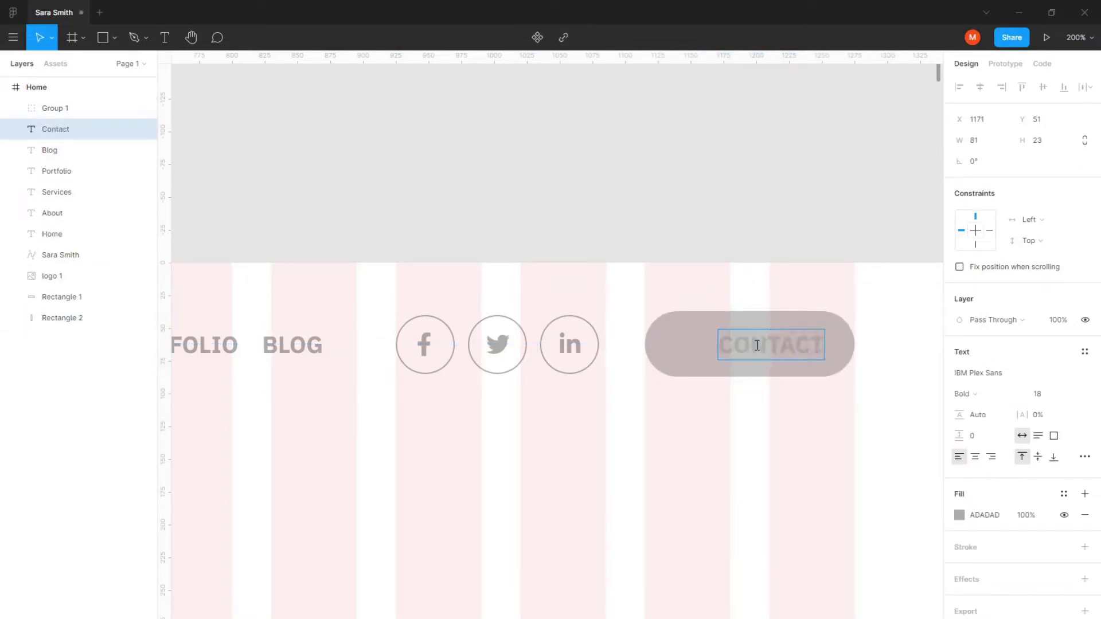
key(Escape)
click(960, 515)
text(212121)
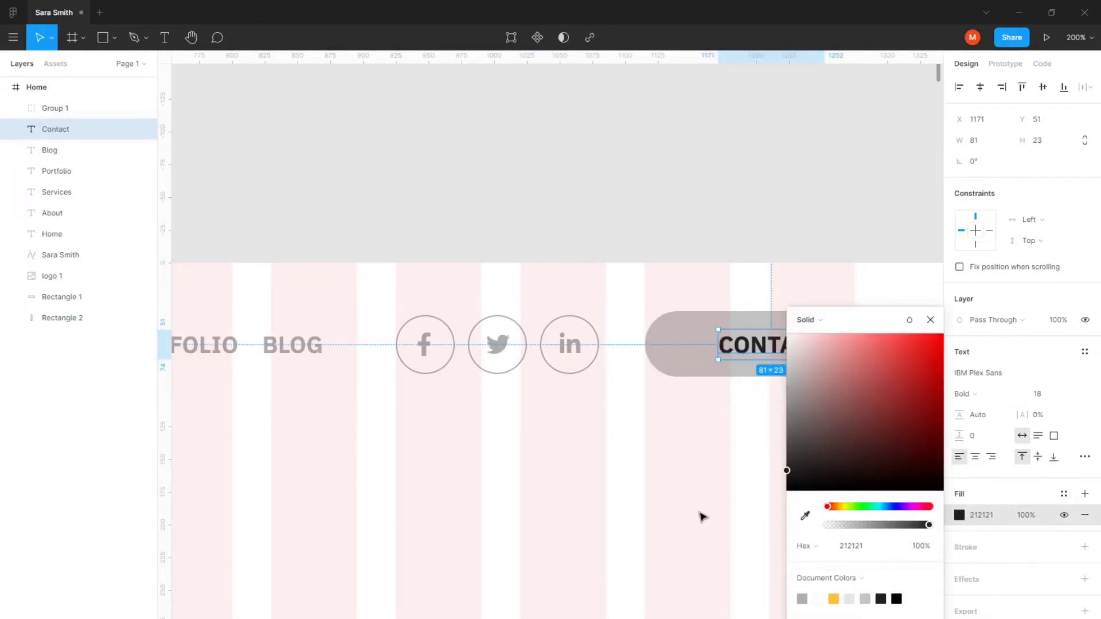
click(700, 517)
Step: Centre the CONTACT label on the pill and bring up the pill's layer options
drag(761, 345, 740, 353)
click(701, 418)
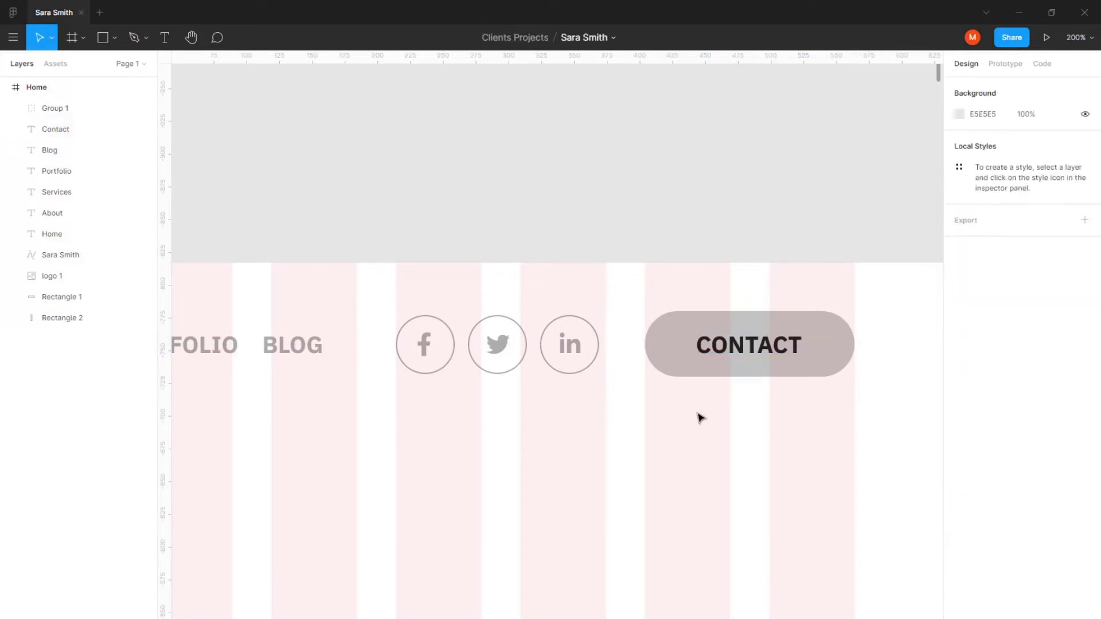
click(822, 370)
right_click(814, 369)
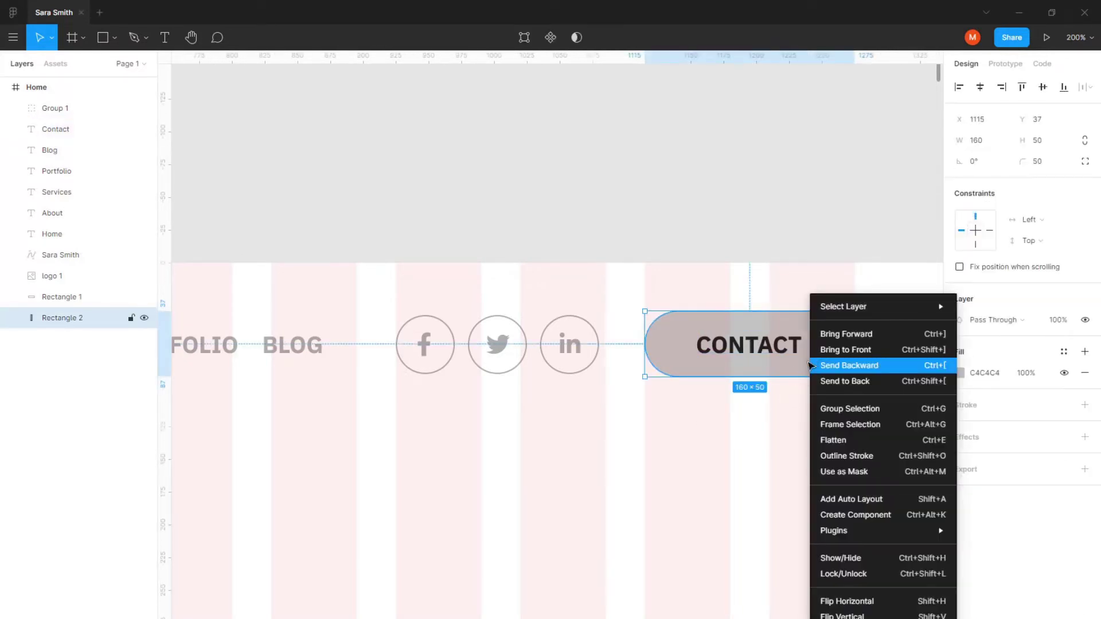
Step: Duplicate the pill 25 units lower, colour it orange and send it to the back
click(722, 421)
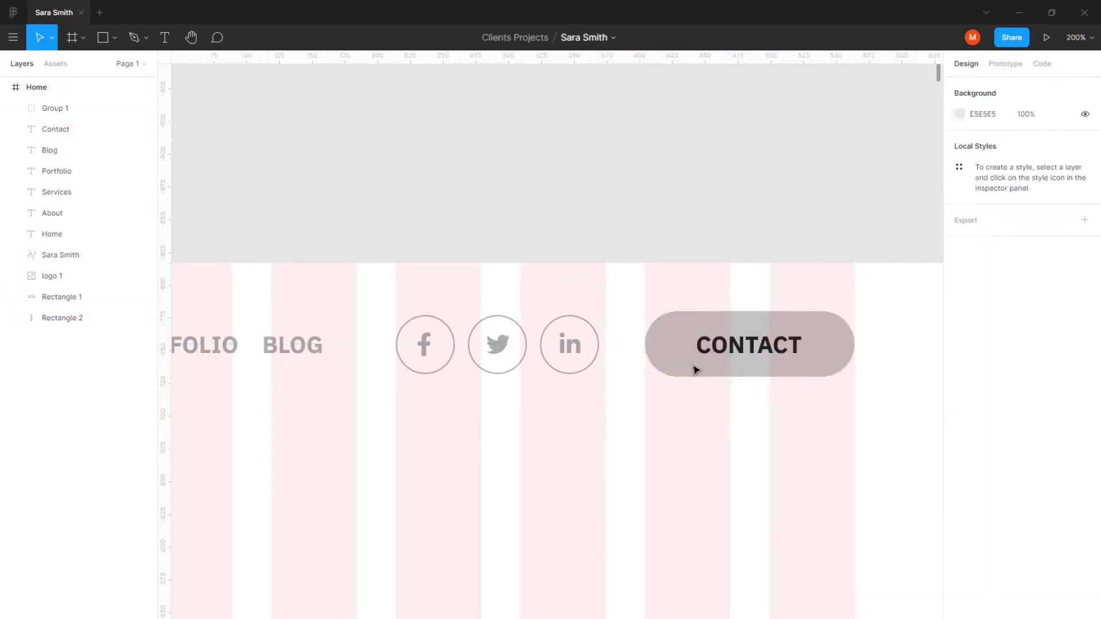
click(695, 370)
mouse_move(696, 377)
mouse_down()
mouse_move(696, 408)
mouse_move(698, 387)
mouse_up()
click(960, 372)
click(867, 593)
click(711, 519)
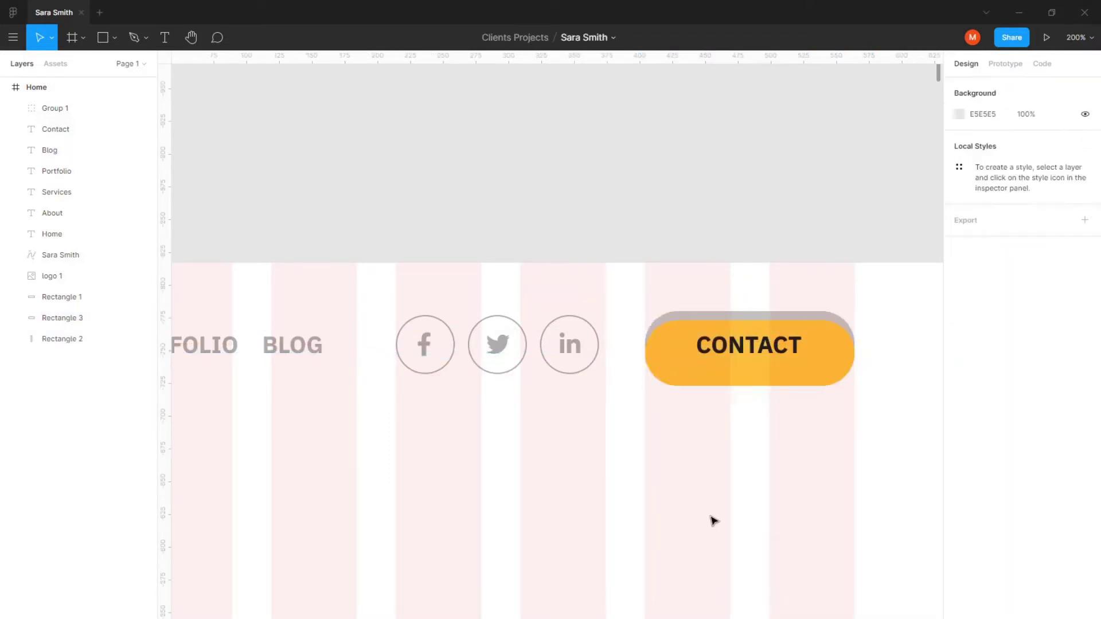
click(851, 369)
right_click(851, 369)
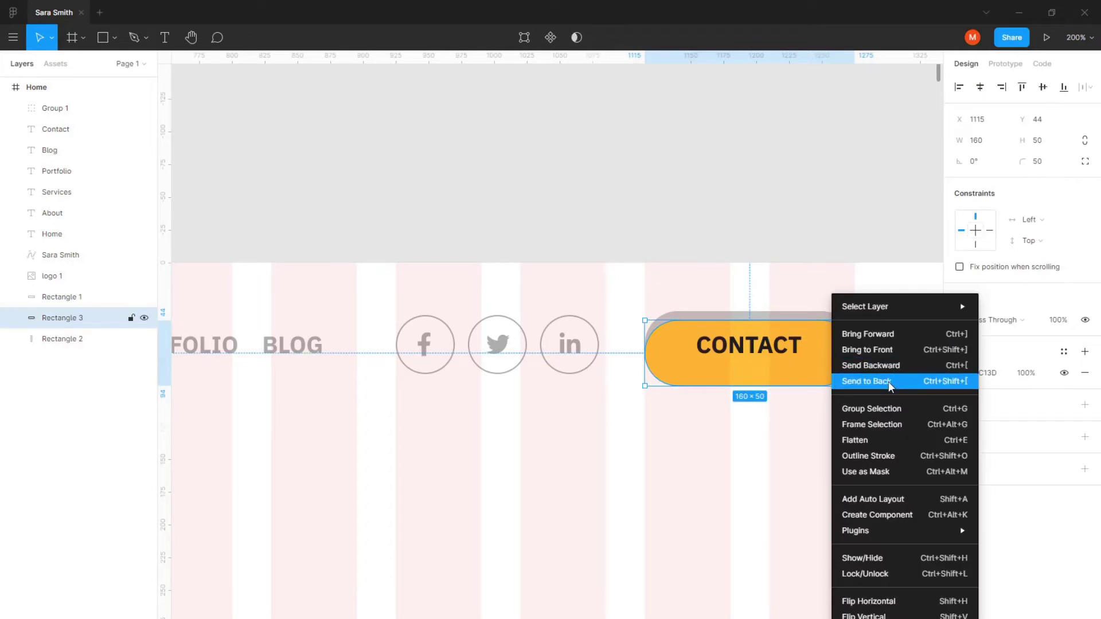
click(854, 381)
Step: Fill the front pill orange and the back pill dark 212121
click(959, 373)
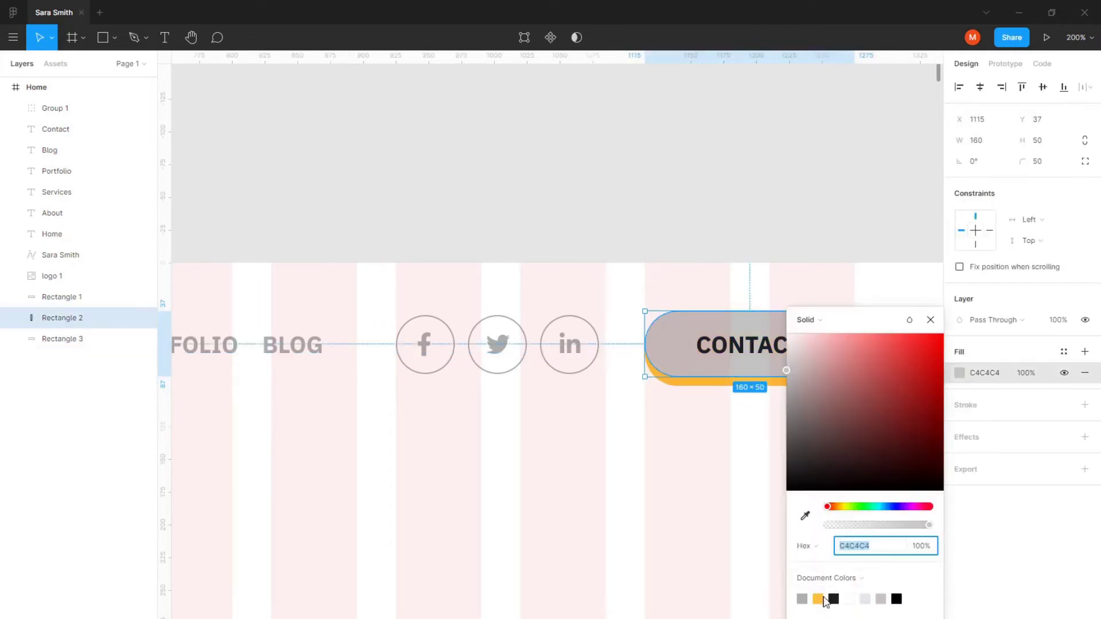
click(818, 598)
click(690, 383)
click(959, 372)
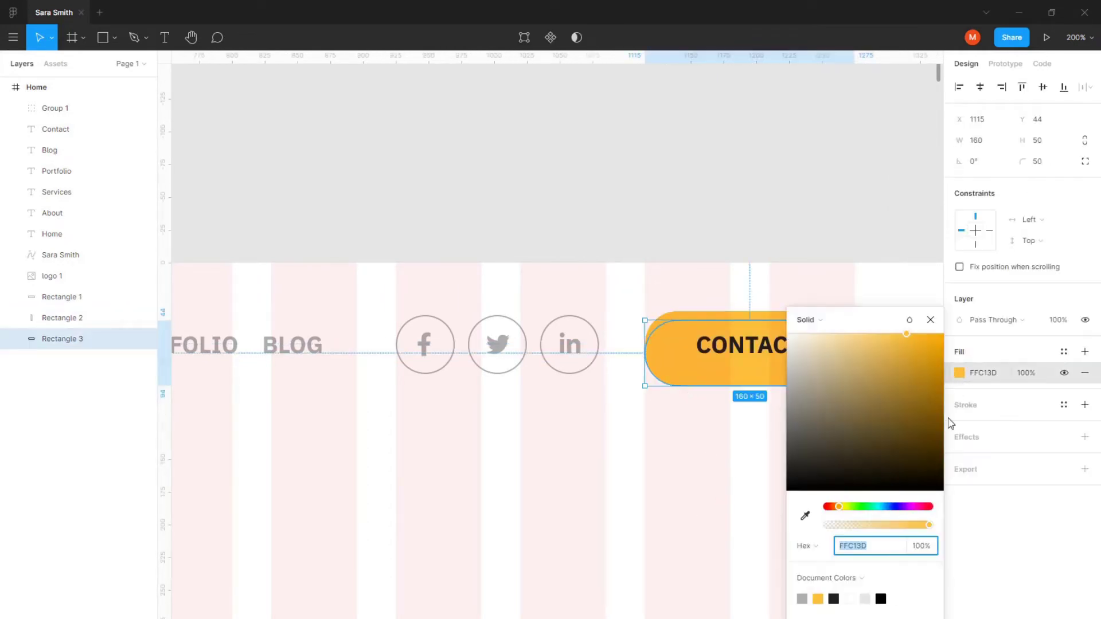
click(834, 598)
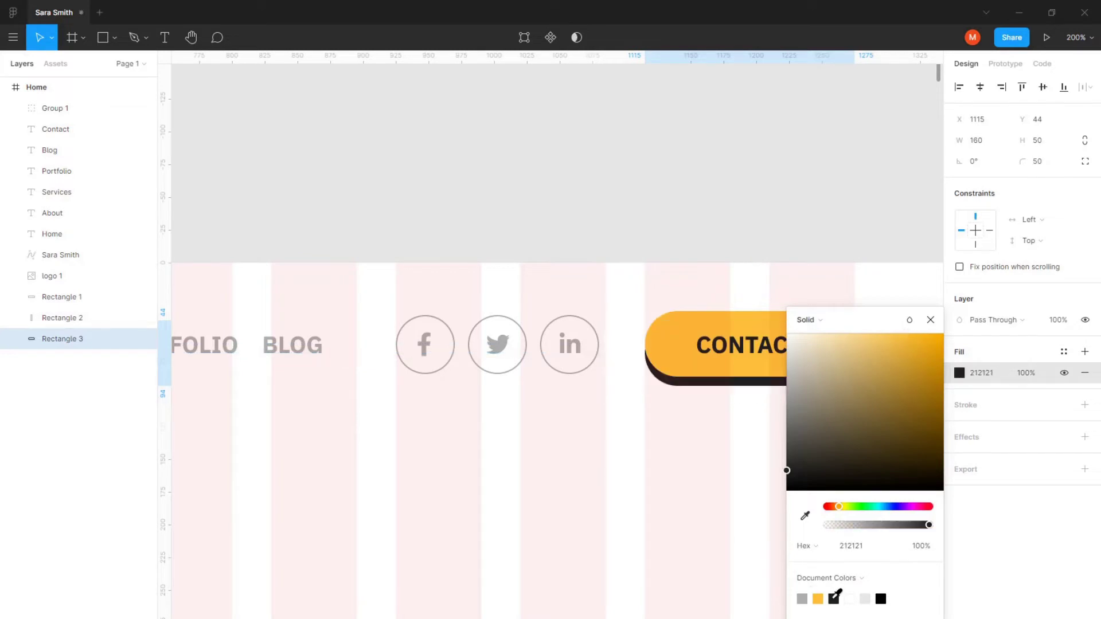
click(582, 437)
Step: Add a Layer Blur of 20 to the back pill
click(696, 383)
click(1085, 437)
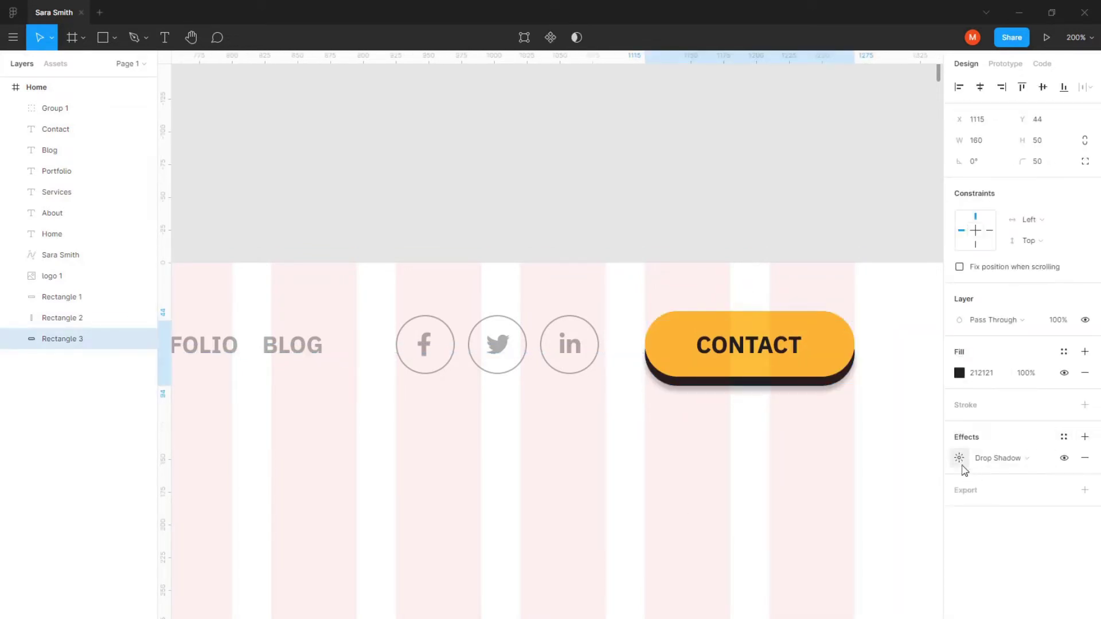
click(1001, 458)
click(959, 459)
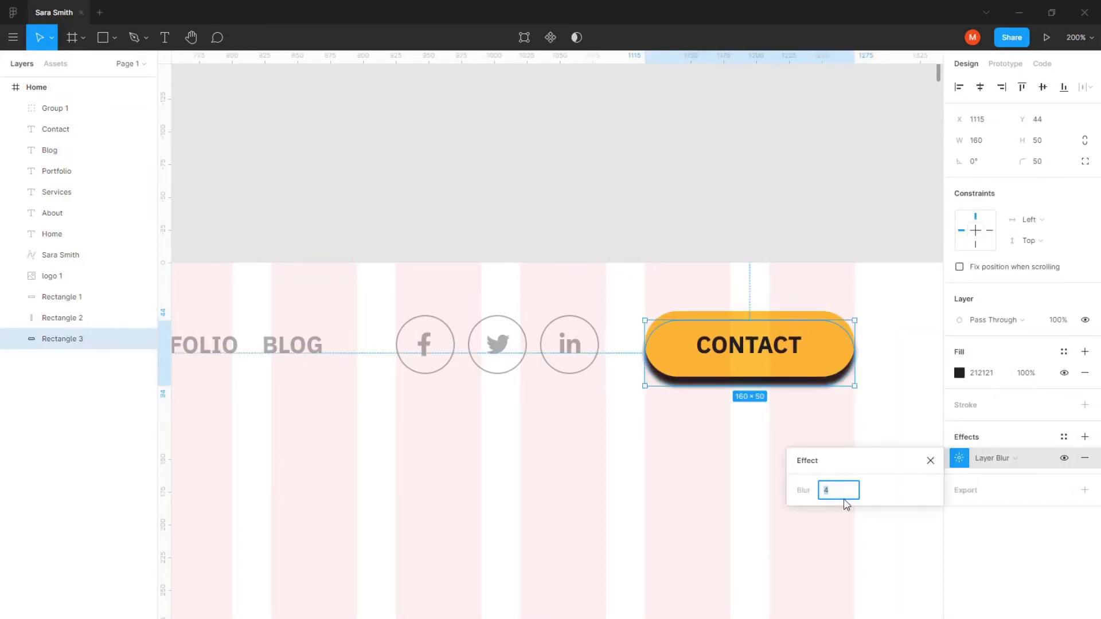
text(20)
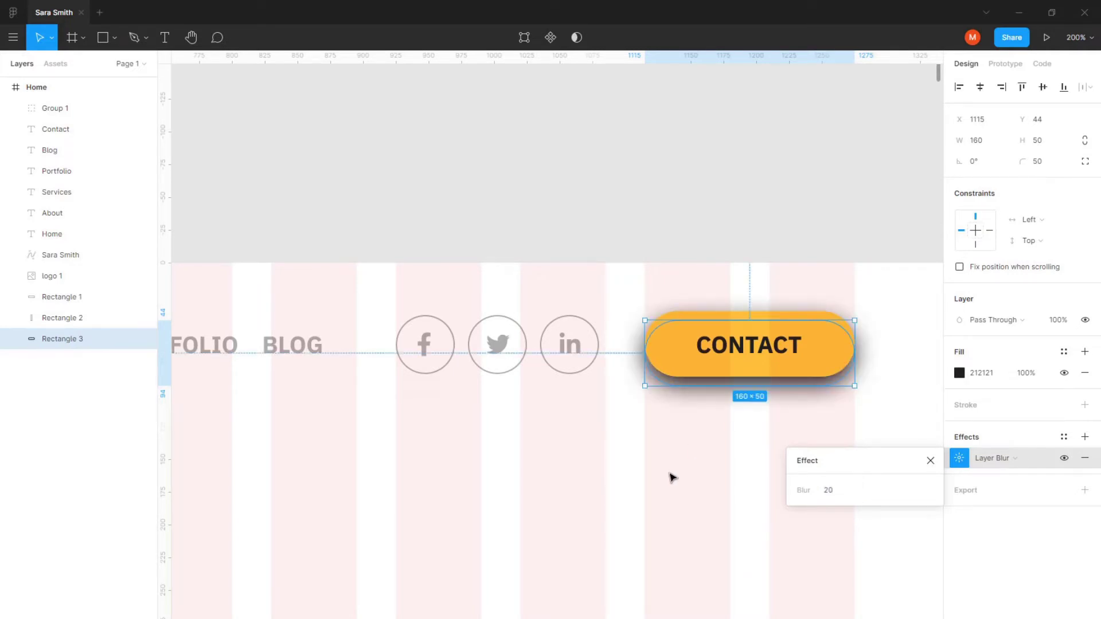
click(671, 474)
Step: Lower the back pill's fill opacity to about 45%
click(798, 388)
click(960, 373)
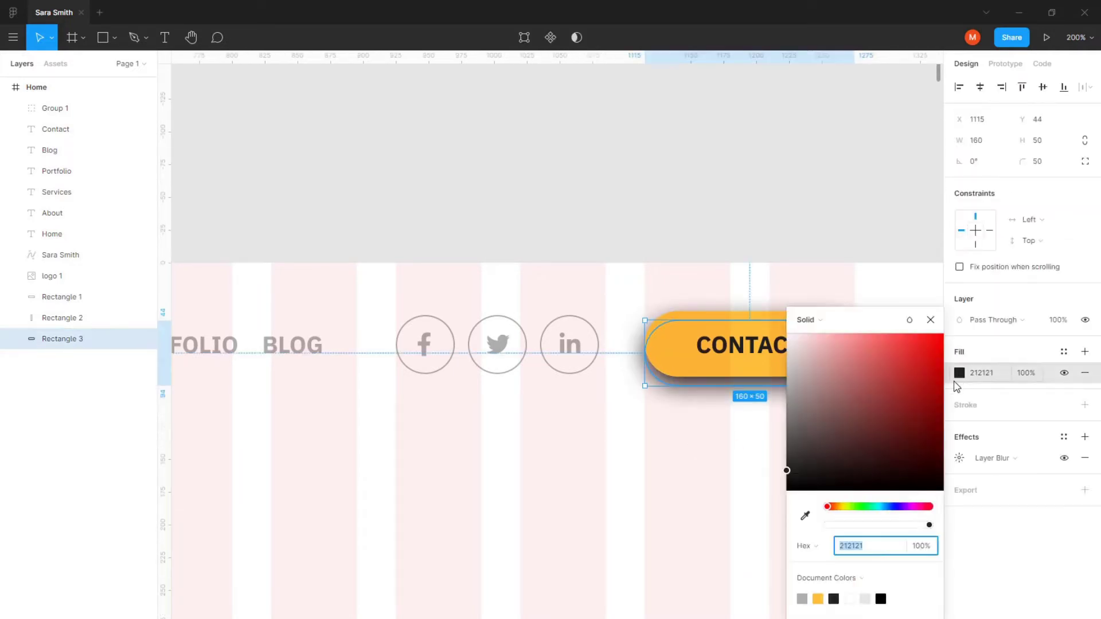
drag(931, 525, 878, 526)
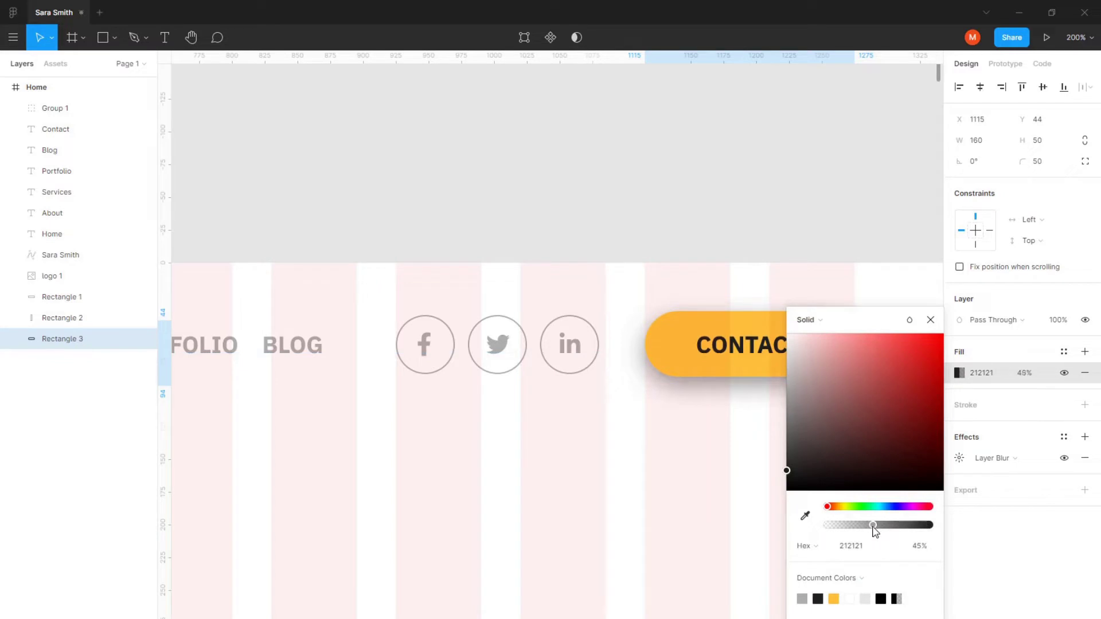
click(760, 520)
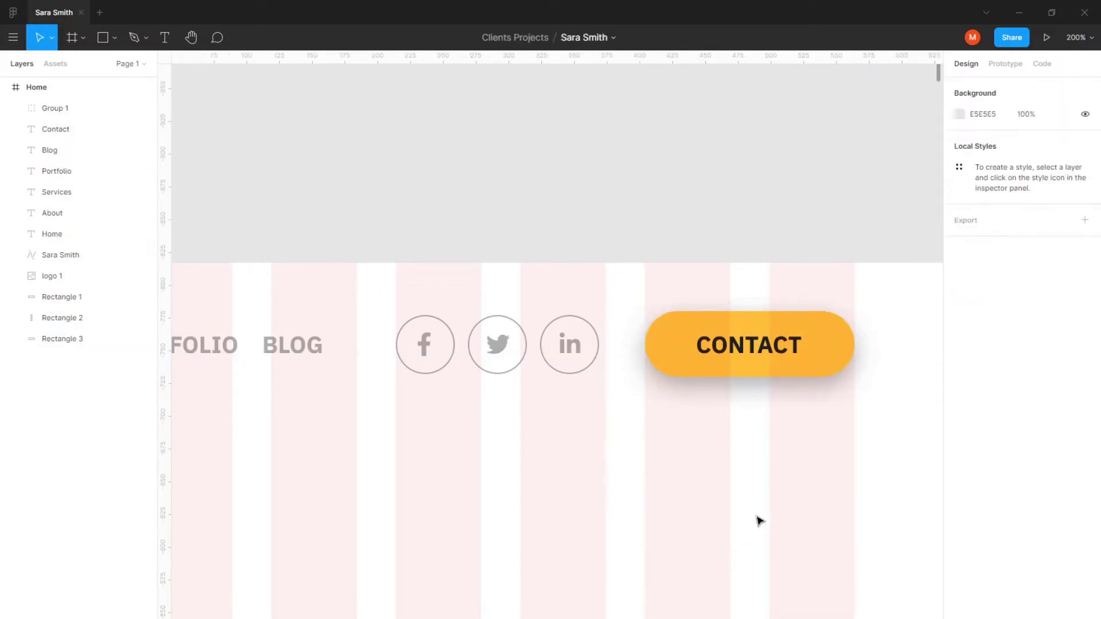
Step: Switch the social icons group to the dark document colour swatch
key(shift+0)
mouse_move(519, 455)
mouse_down()
mouse_move(693, 270)
mouse_move(719, 278)
mouse_up()
drag(652, 308, 654, 307)
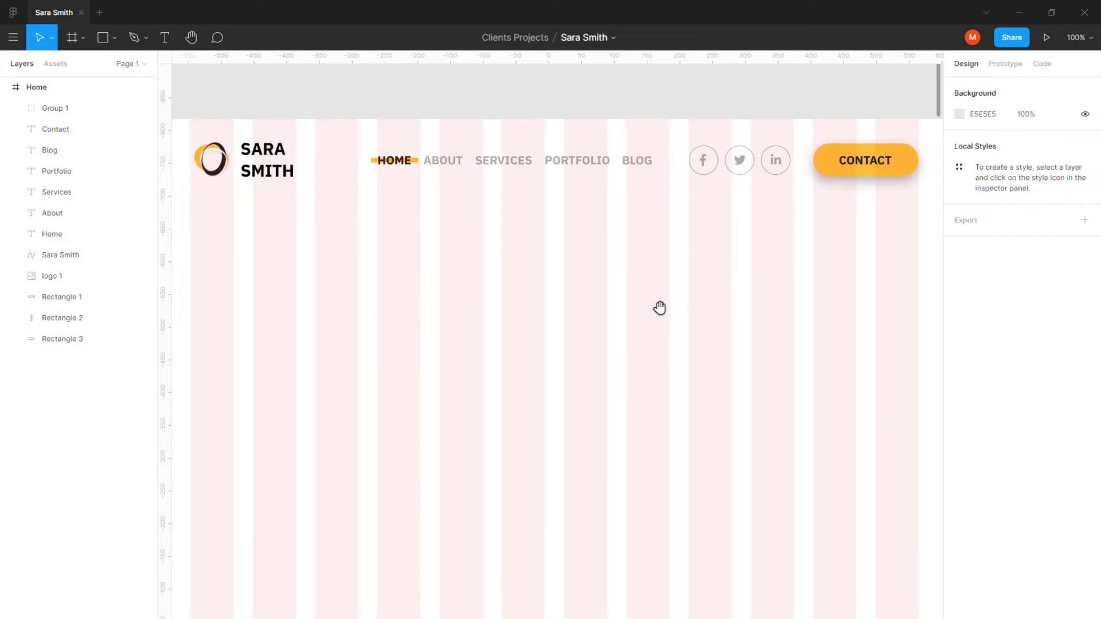
click(778, 154)
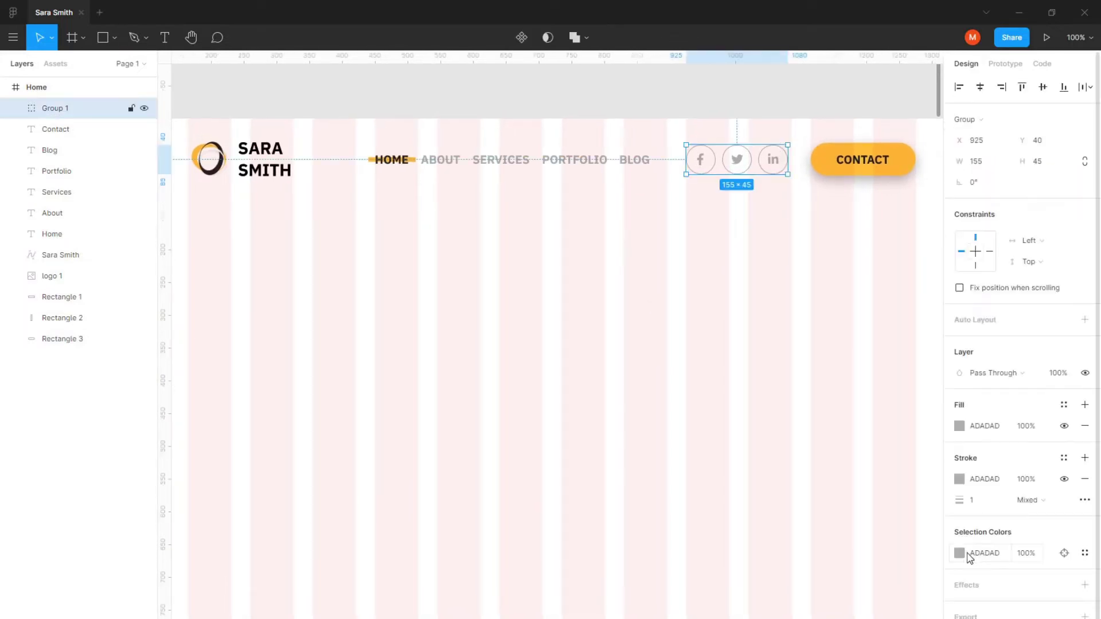
click(960, 553)
click(836, 599)
click(355, 259)
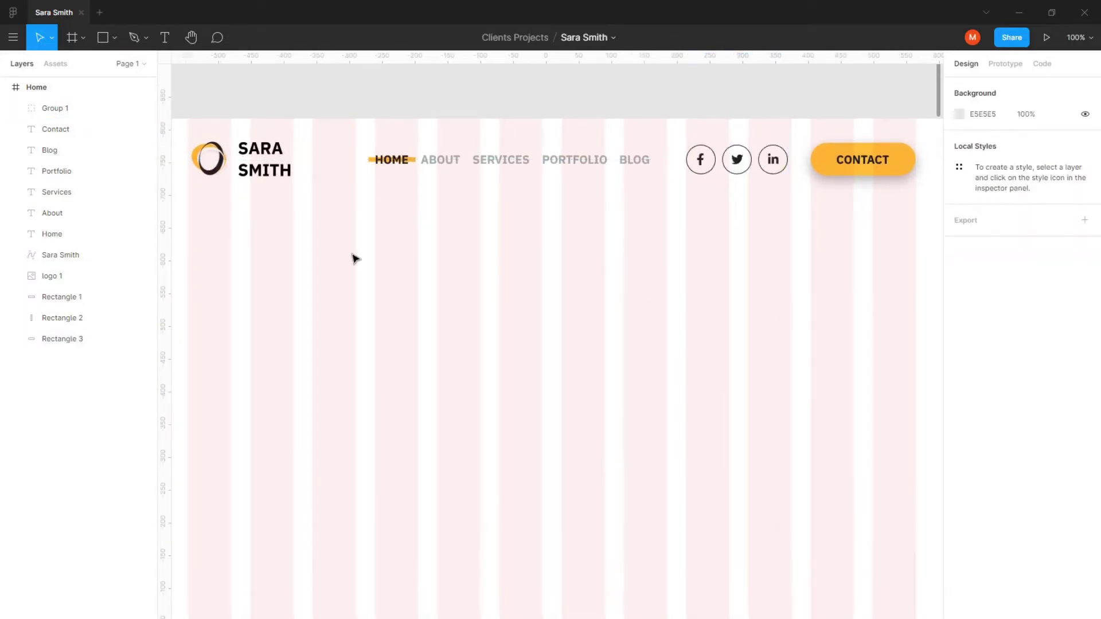
Step: Zoom out to view the whole Home frame
scroll(419, 281, down, 1)
scroll(419, 281, left, 1)
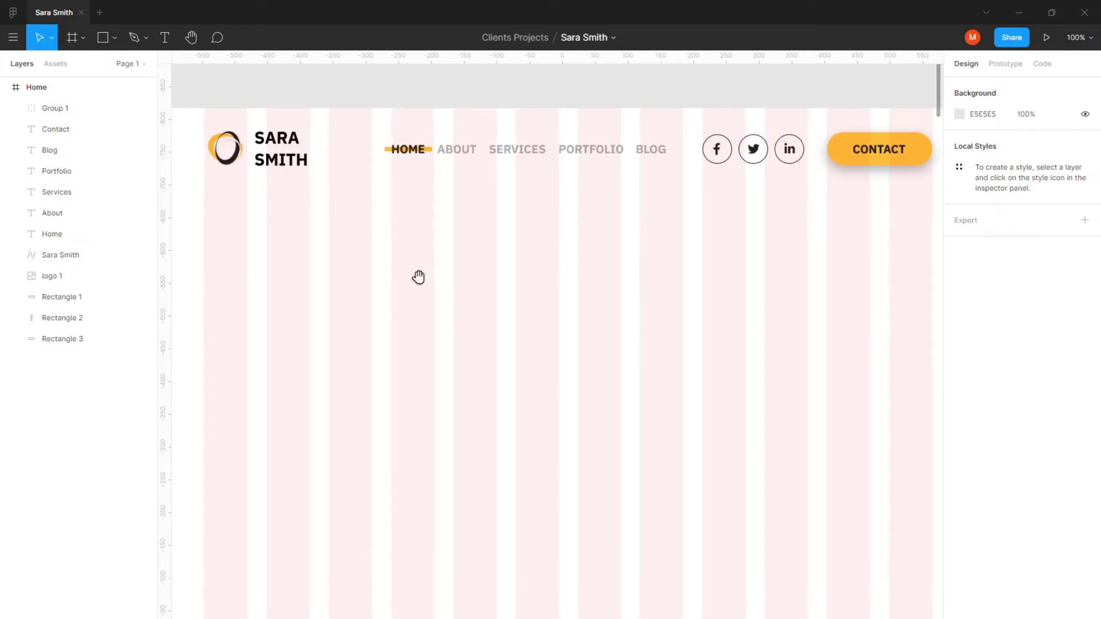
key(minus)
drag(423, 283, 406, 189)
Step: Draw a 1440-wide horizontal line across the frame under the header
click(115, 43)
click(91, 83)
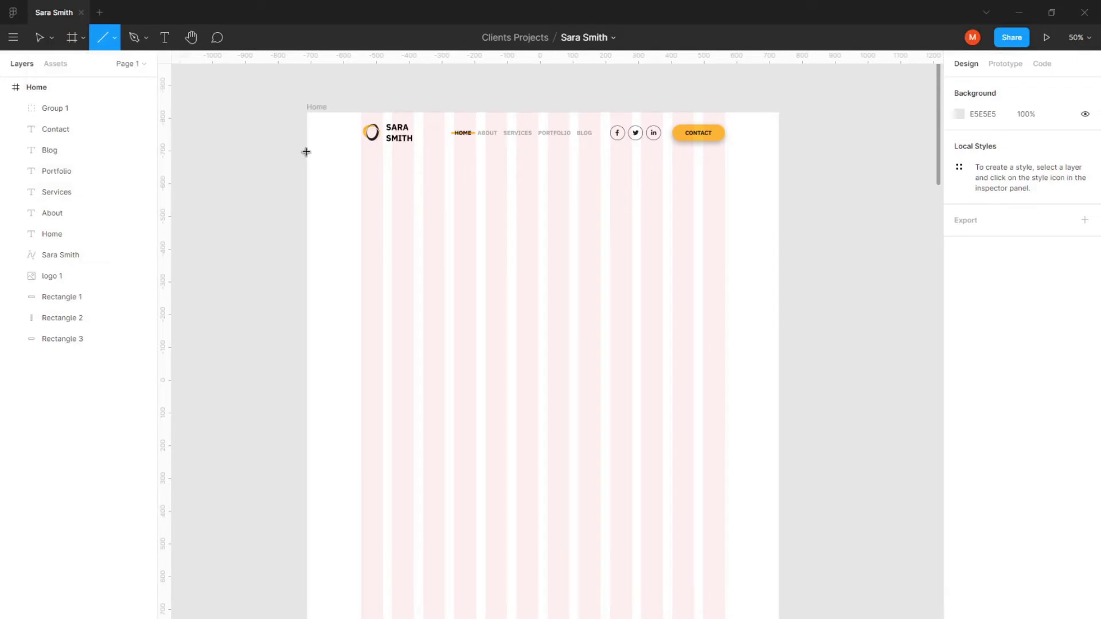
drag(306, 149, 769, 160)
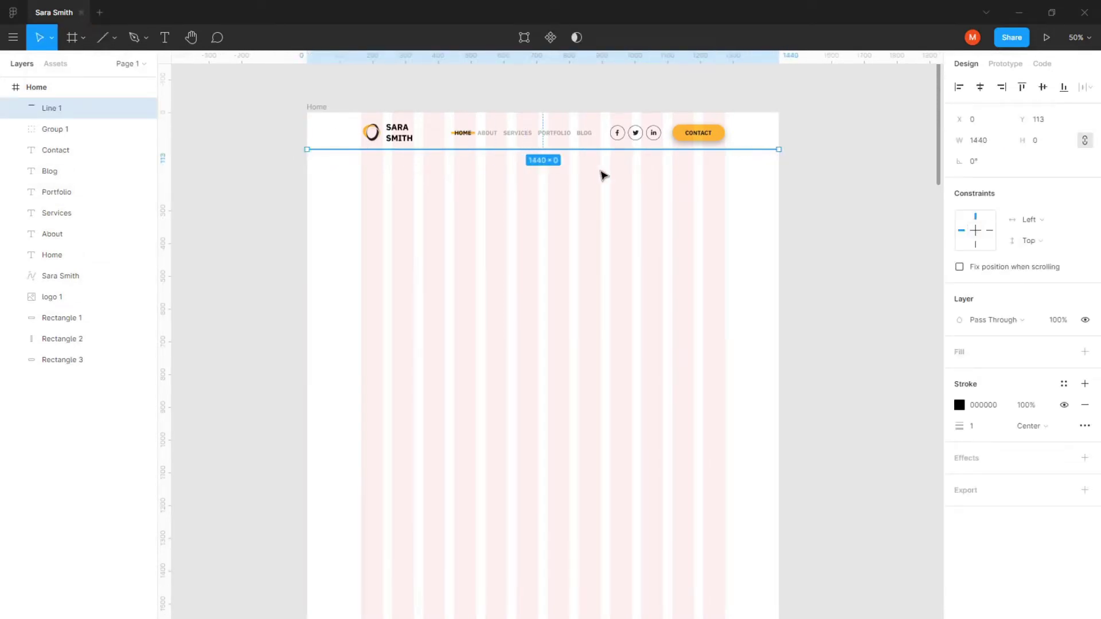
key(shift+0)
mouse_move(575, 178)
mouse_down()
mouse_move(624, 574)
mouse_move(605, 553)
mouse_up()
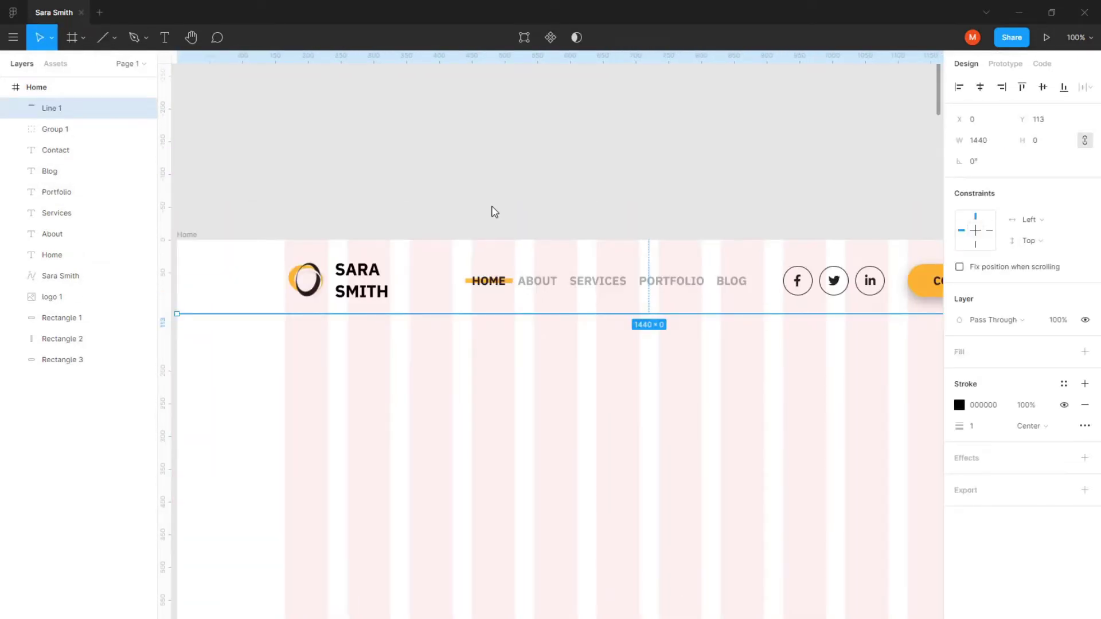
Step: Set the line's stroke to grey ADADAD at about 44% opacity
click(959, 405)
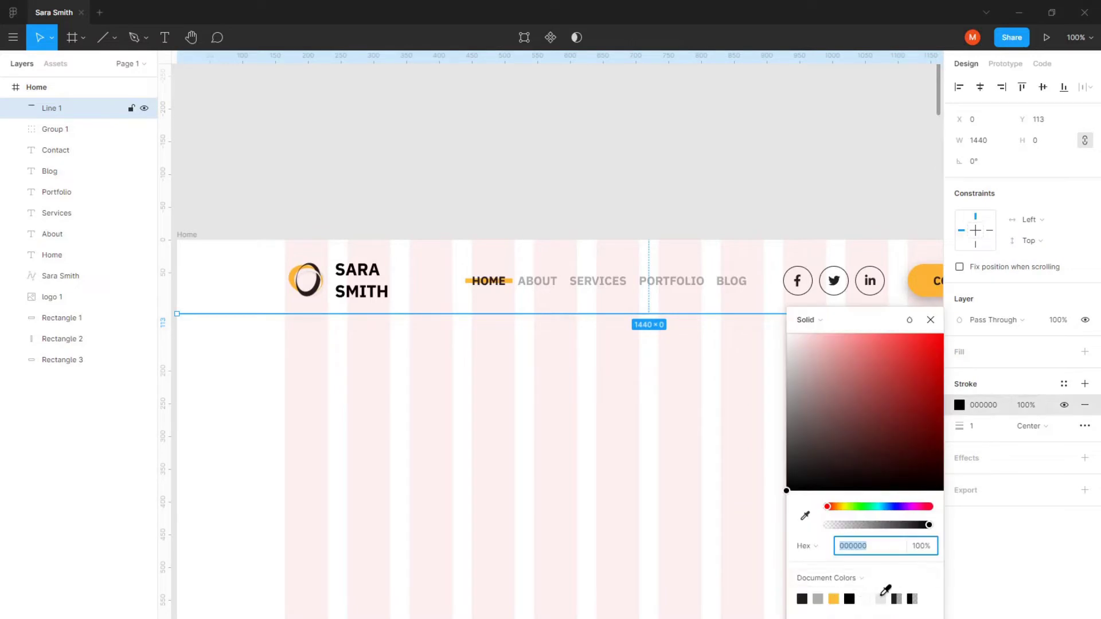
click(819, 598)
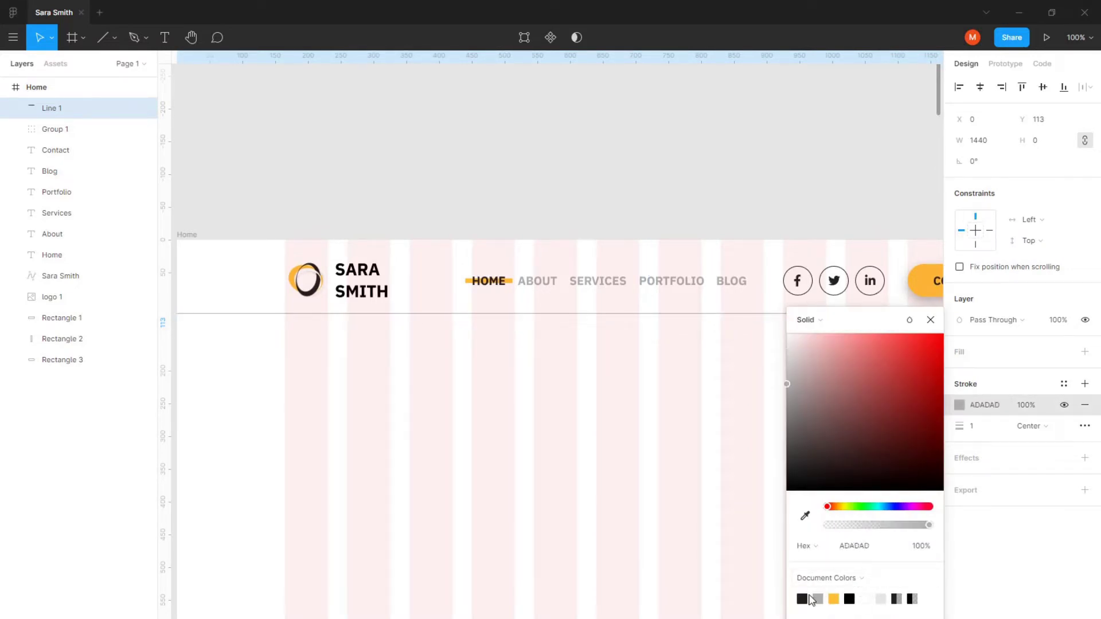
click(603, 545)
click(688, 314)
click(959, 404)
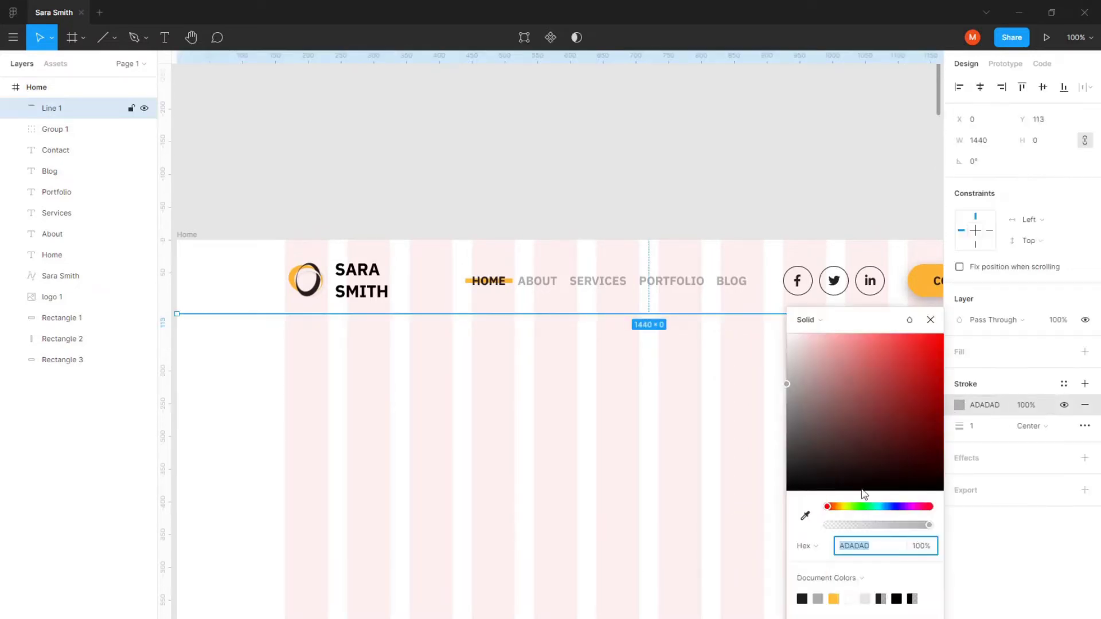
drag(929, 525, 918, 532)
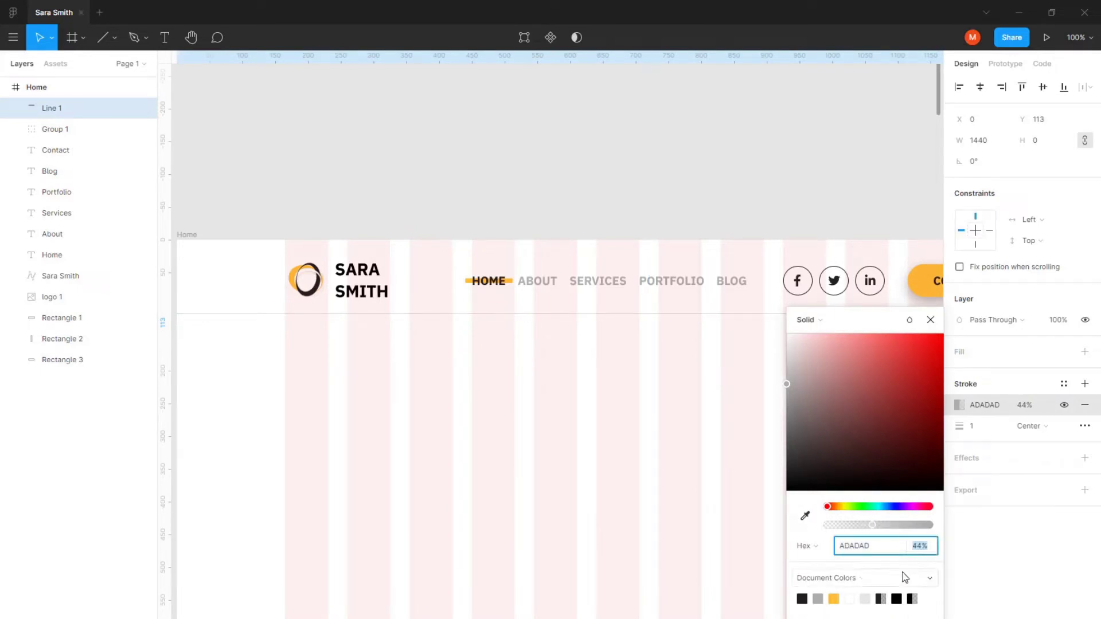
click(524, 398)
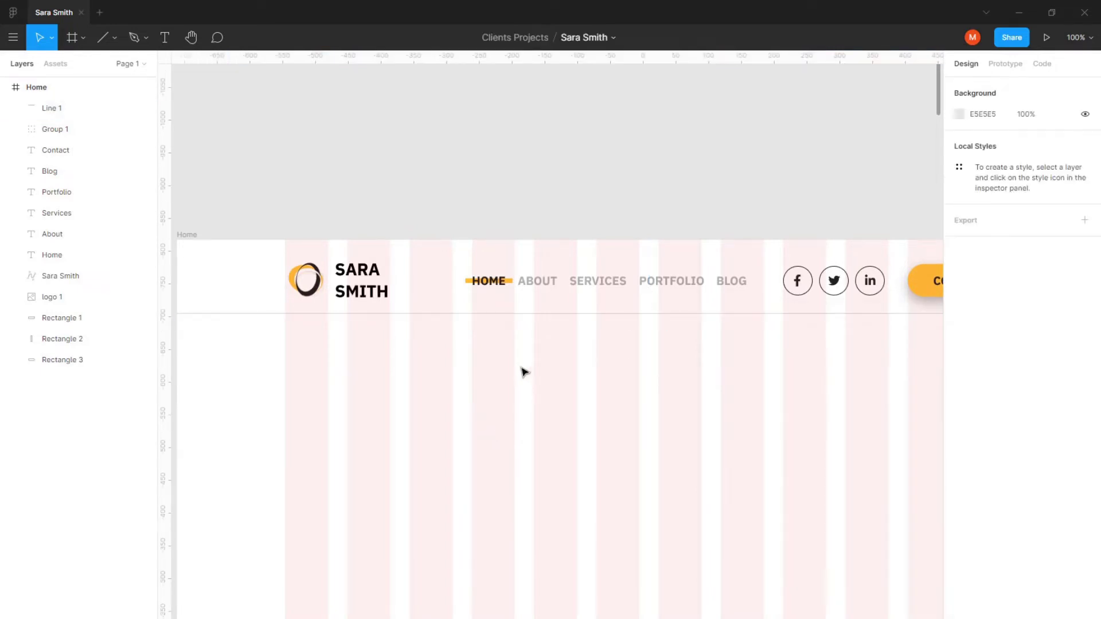
key(ctrl+minus)
Step: Place the home_1-slider_01 portrait photo onto the Home frame
drag(516, 415, 394, 224)
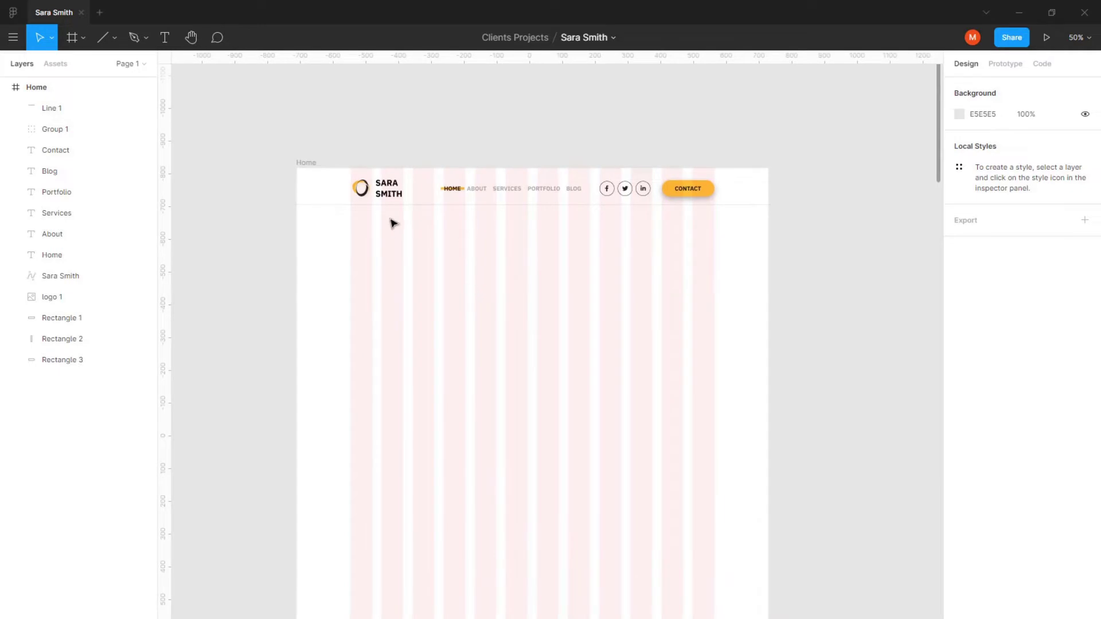
click(431, 206)
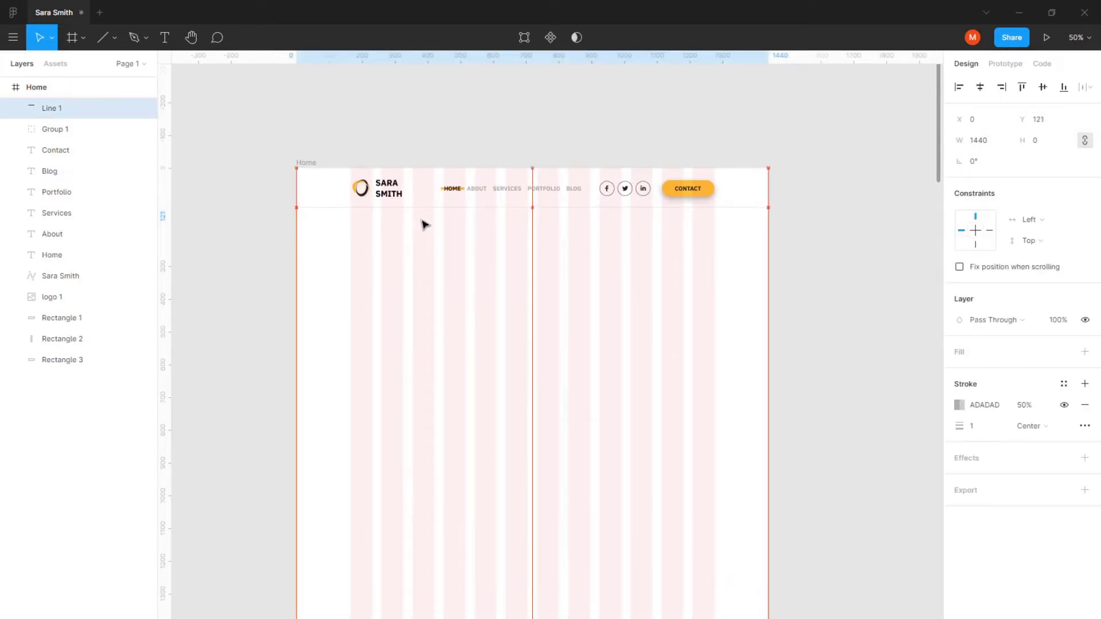
click(221, 158)
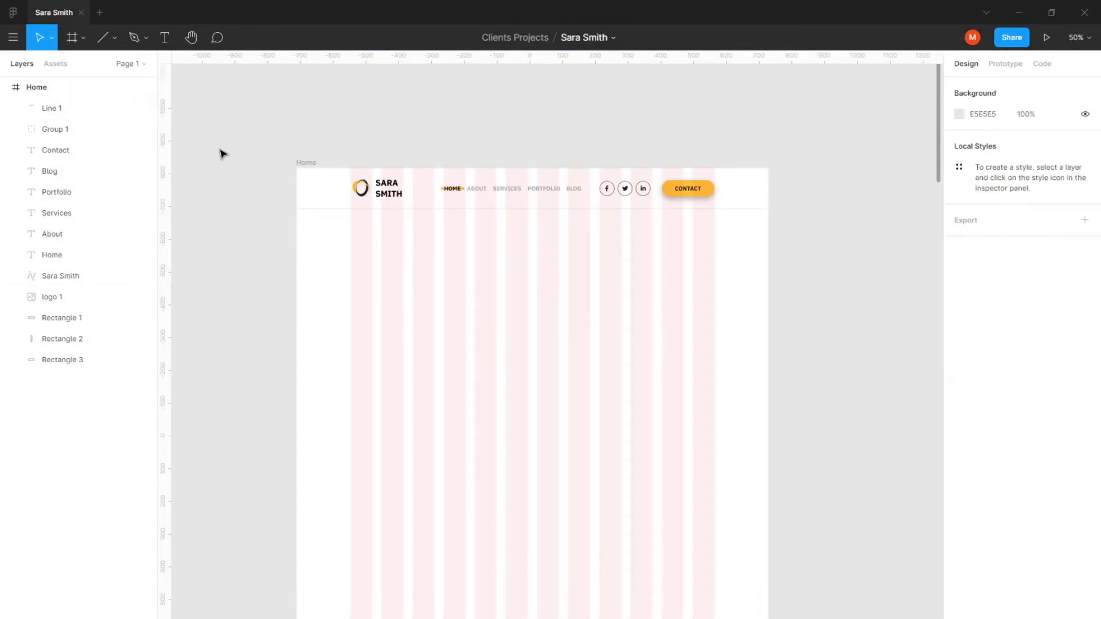
click(115, 44)
click(120, 158)
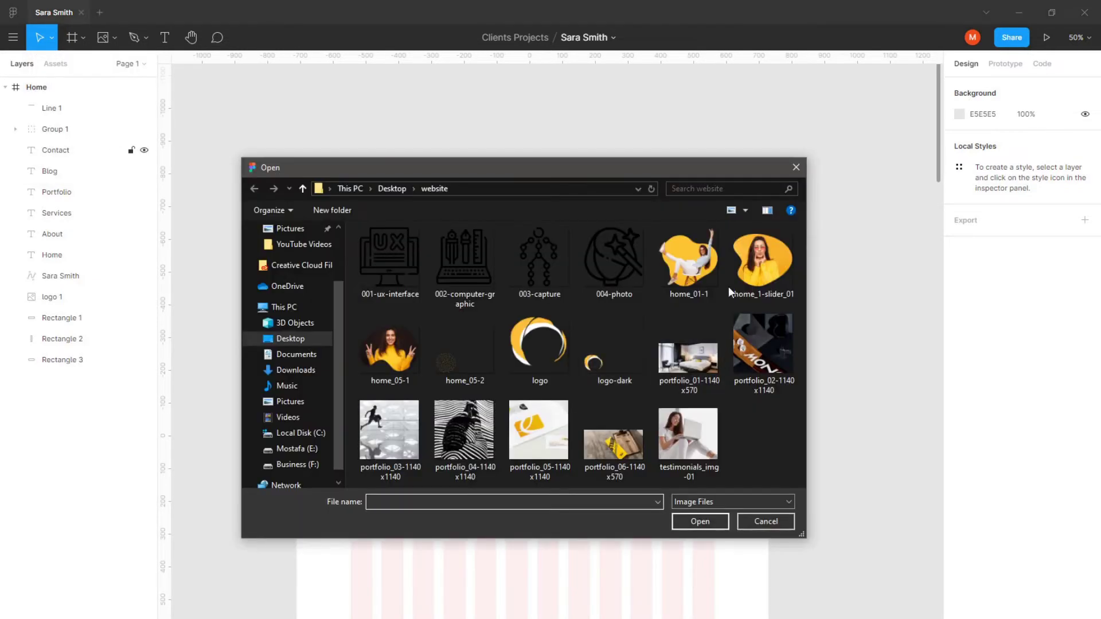
click(768, 268)
click(696, 523)
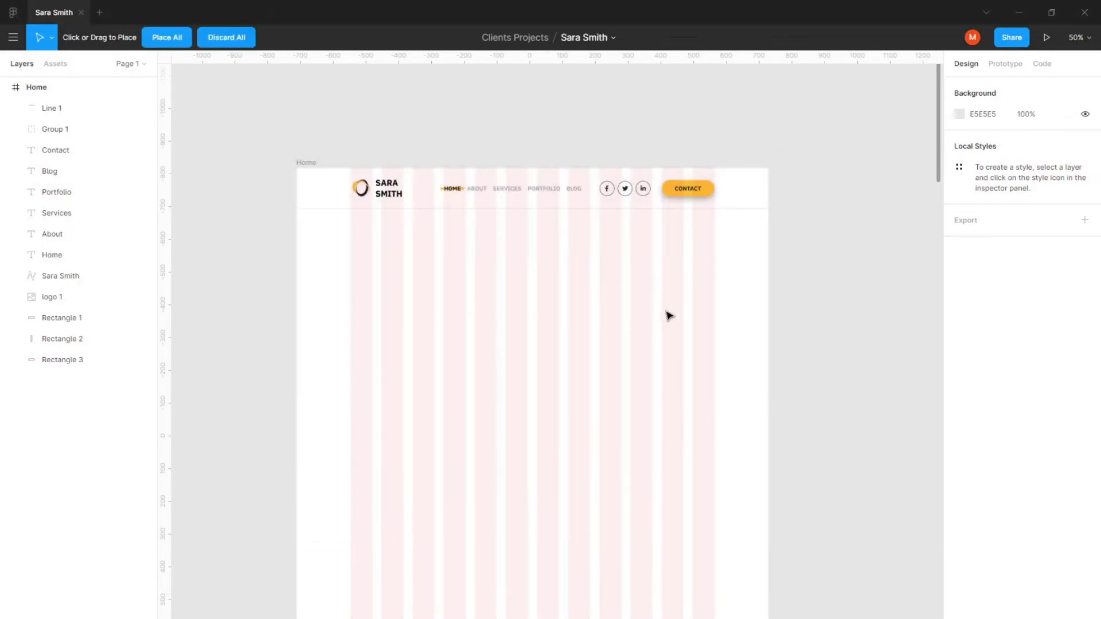
click(604, 386)
Step: Resize the photo to about 700×621 at X 740, Y 200 in the hero area
drag(817, 209, 692, 310)
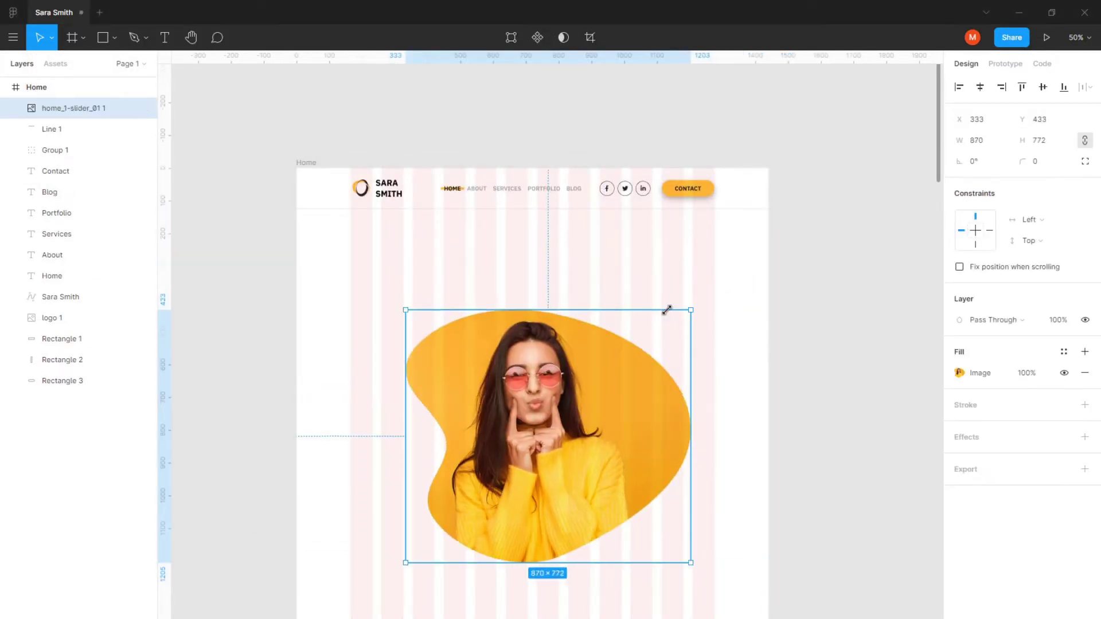
drag(651, 373, 726, 282)
drag(484, 472, 555, 437)
click(479, 428)
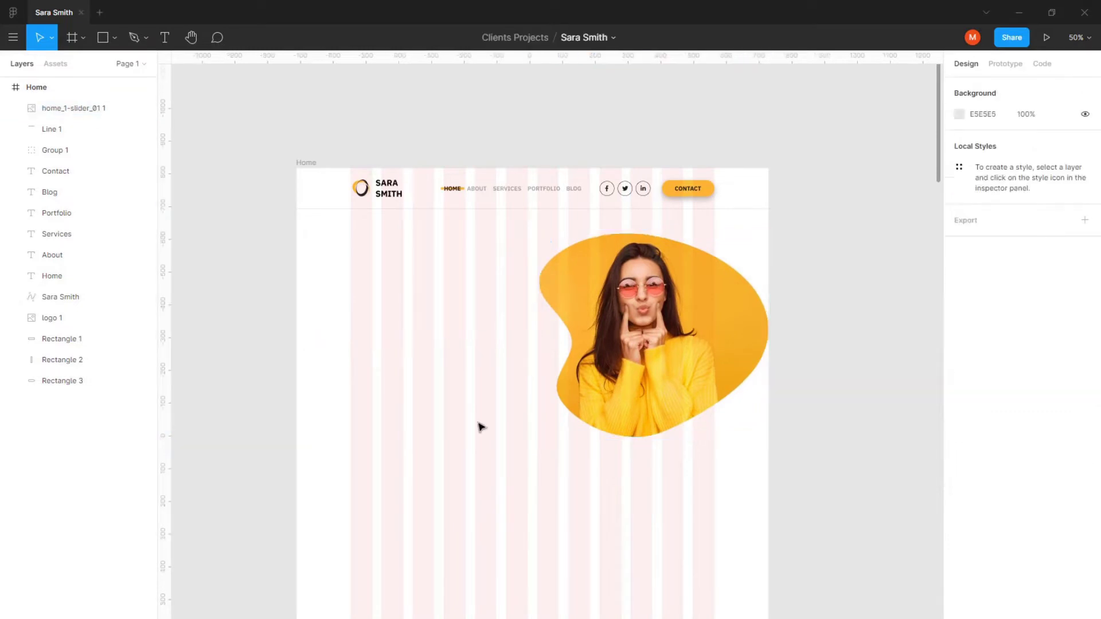
key(shift+0)
click(698, 410)
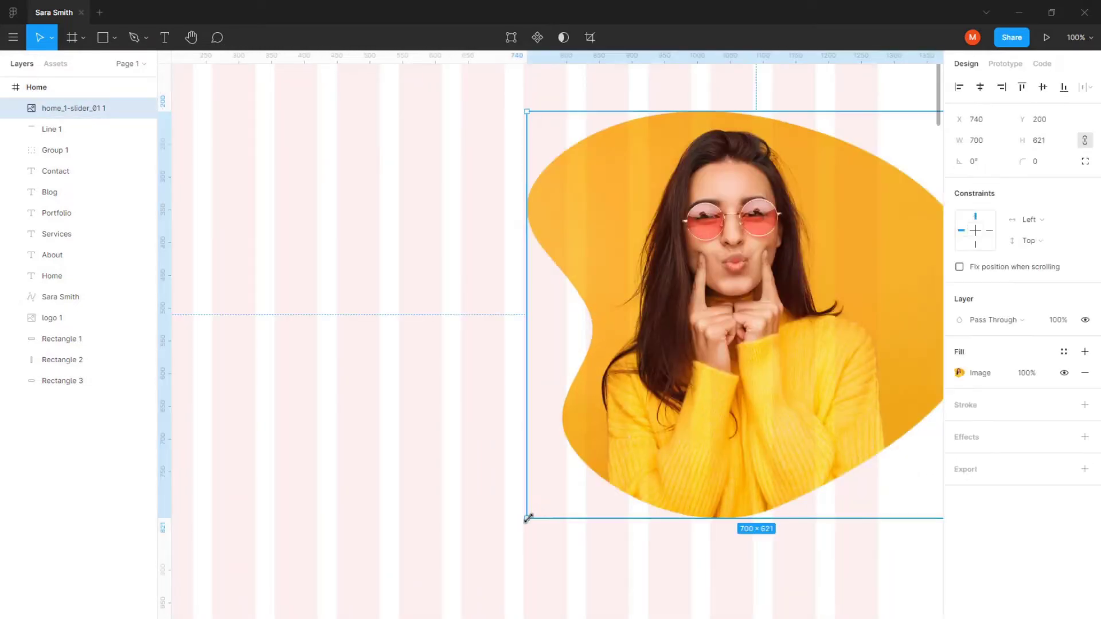
click(512, 437)
key(minus)
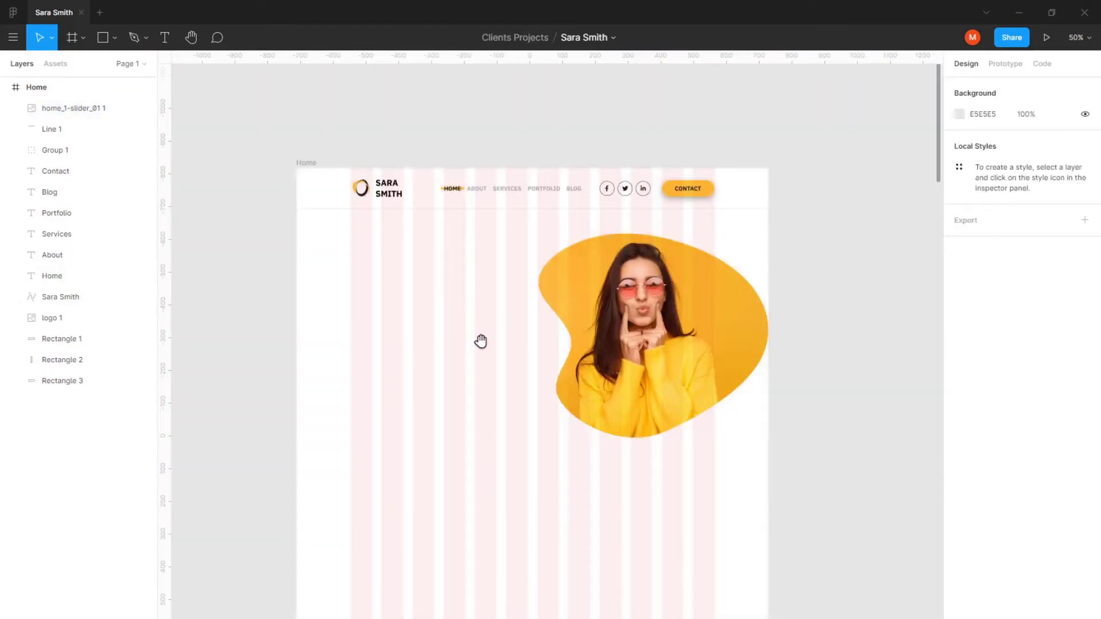
Step: Draw a closed curved Pen path at the Home frame's left edge
click(132, 42)
drag(389, 277, 365, 336)
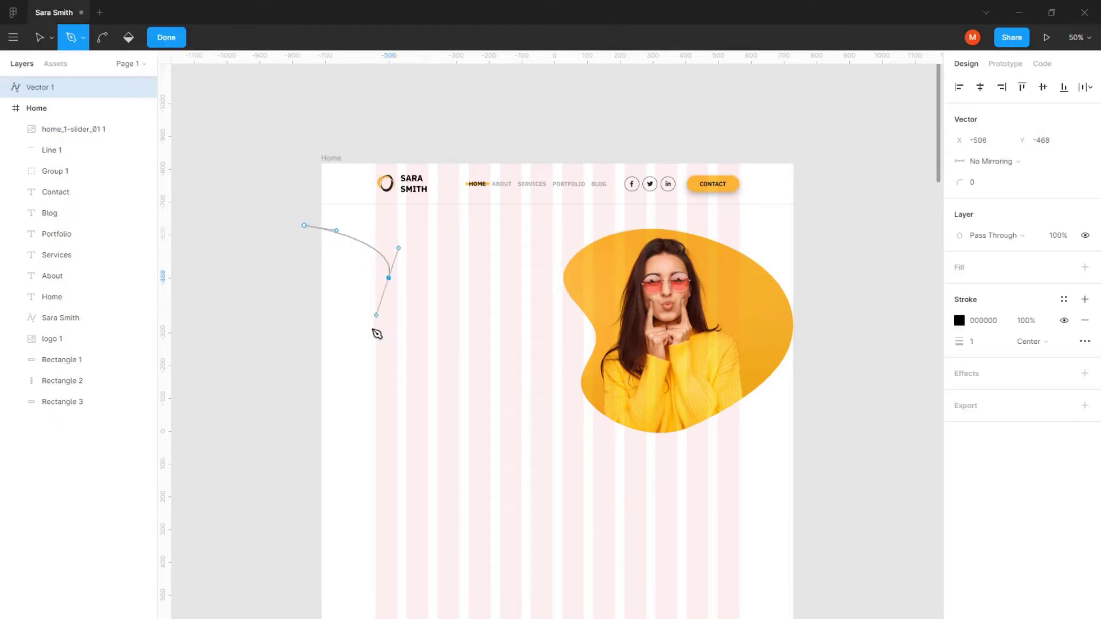
click(358, 352)
mouse_move(358, 383)
mouse_down()
mouse_move(391, 465)
mouse_move(366, 445)
mouse_up()
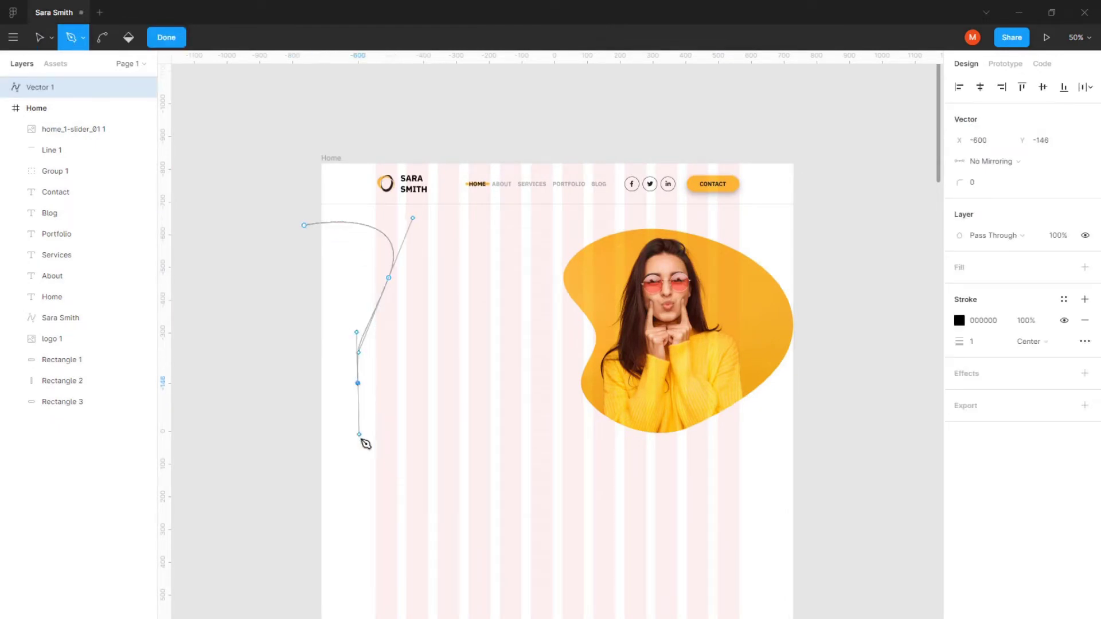
click(304, 459)
drag(262, 333, 277, 299)
click(304, 225)
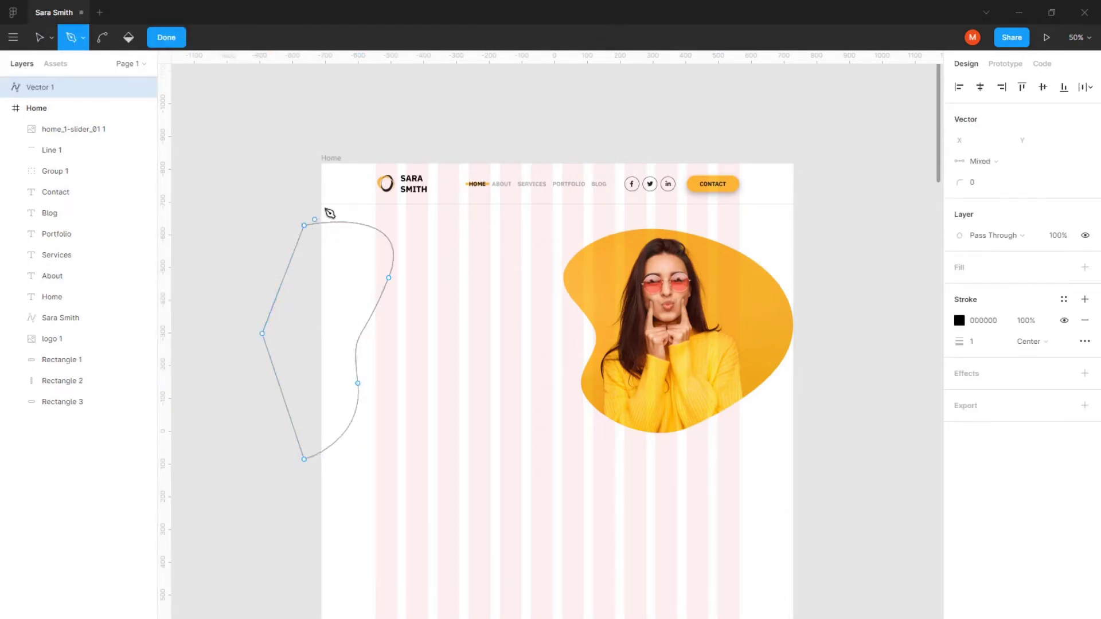
Step: Reshape the path's top bulge and right side by moving points and handles
click(55, 45)
click(389, 278)
click(358, 383)
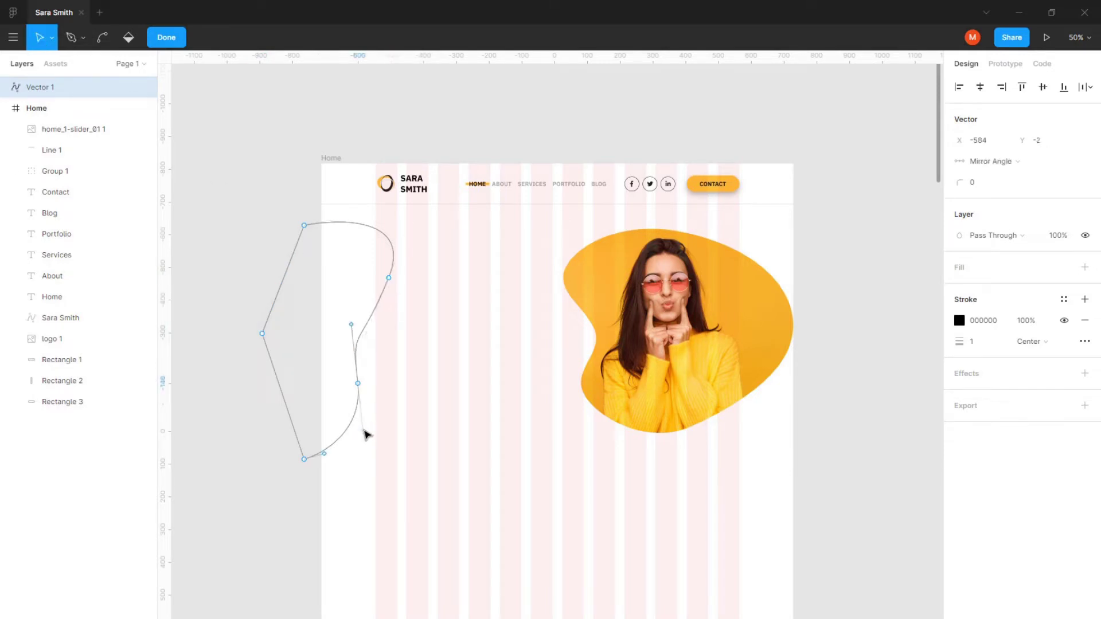
drag(359, 388, 373, 431)
drag(392, 282, 316, 195)
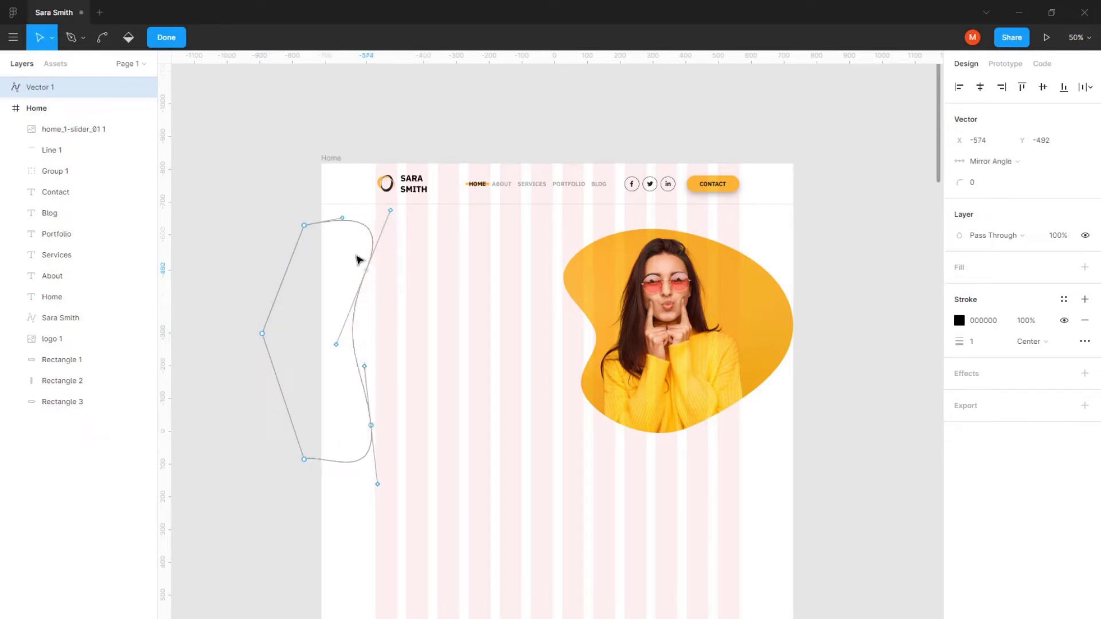
drag(389, 213, 404, 198)
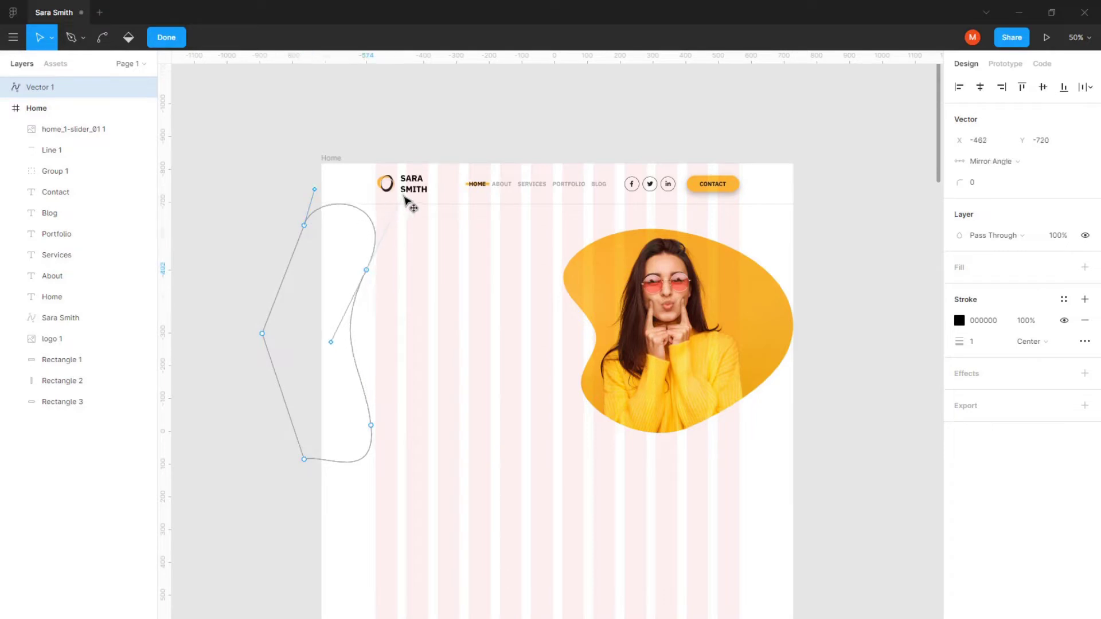
drag(331, 348, 281, 355)
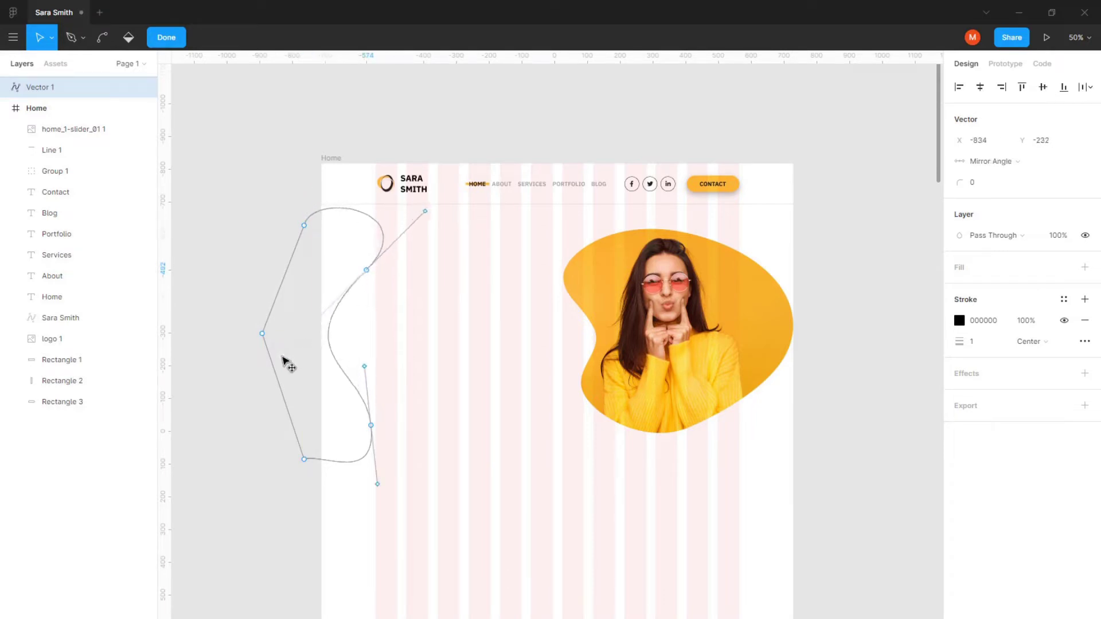
Step: Refine the bottom, left and top curves into an S-shaped outline
click(305, 460)
drag(325, 499, 321, 510)
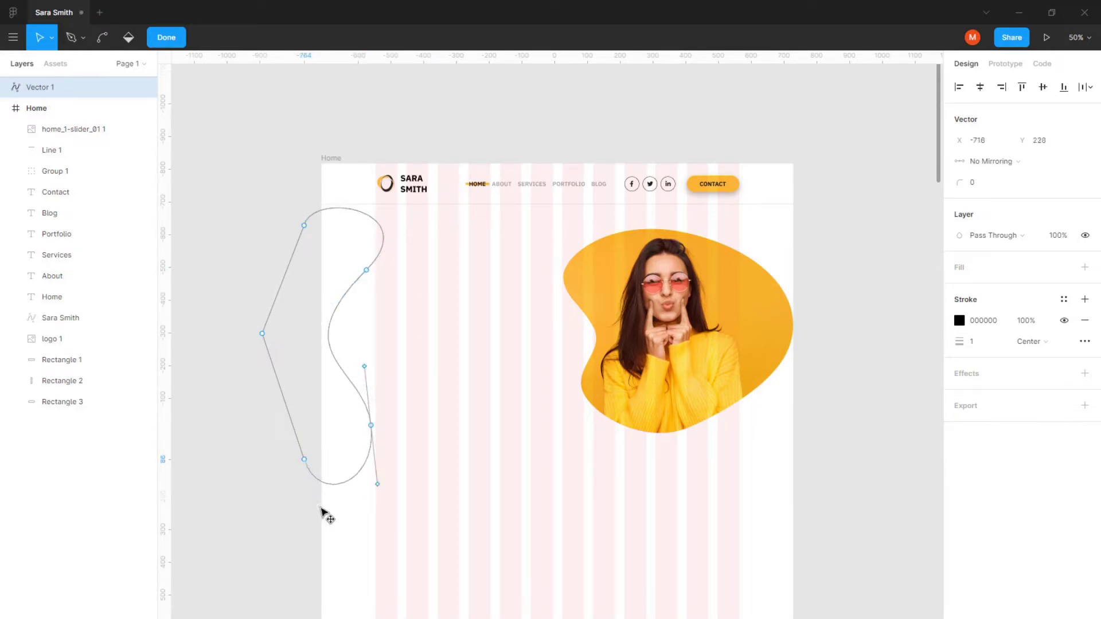
drag(378, 487, 379, 503)
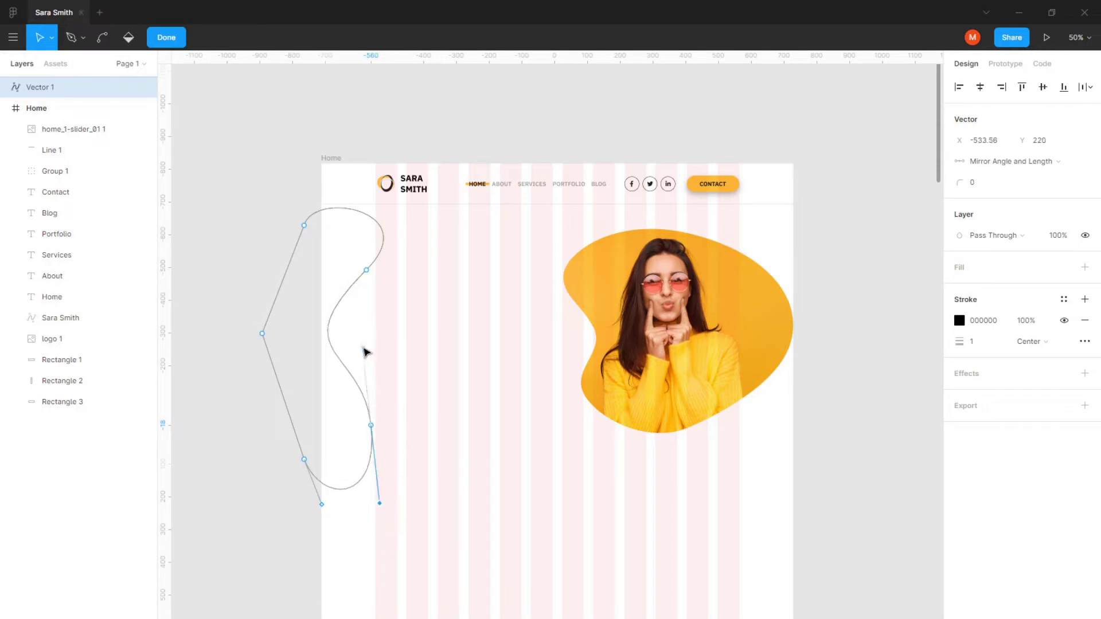
mouse_move(365, 351)
mouse_down()
mouse_move(339, 386)
mouse_move(391, 327)
mouse_move(343, 392)
mouse_up()
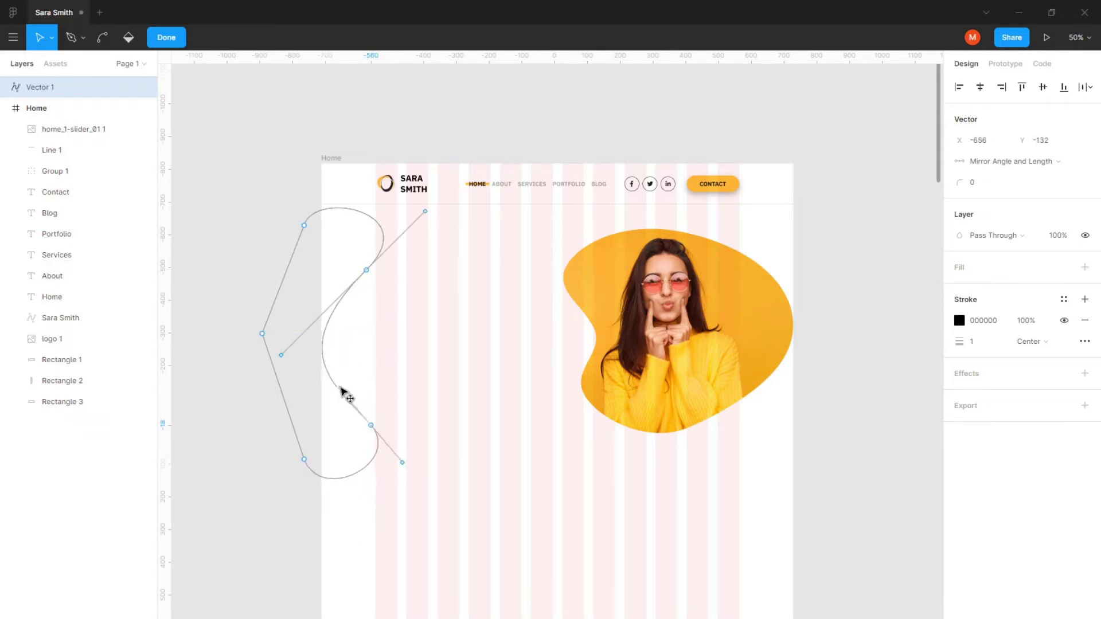
drag(335, 323, 343, 321)
mouse_move(267, 319)
mouse_down()
mouse_move(281, 319)
mouse_move(256, 324)
mouse_up()
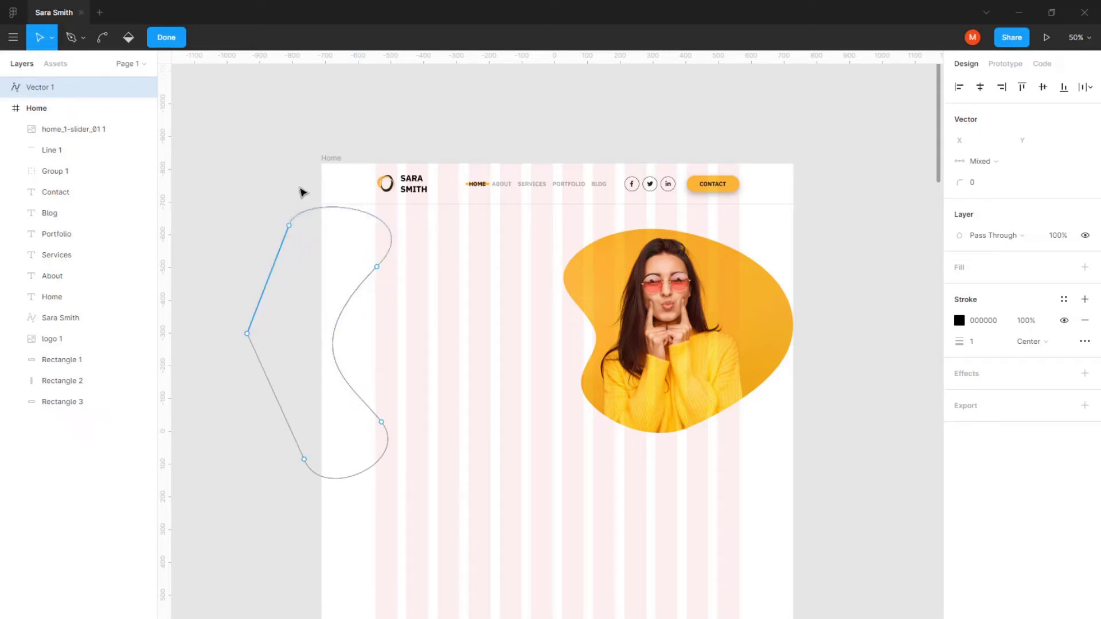
drag(333, 207, 295, 192)
drag(442, 216, 413, 189)
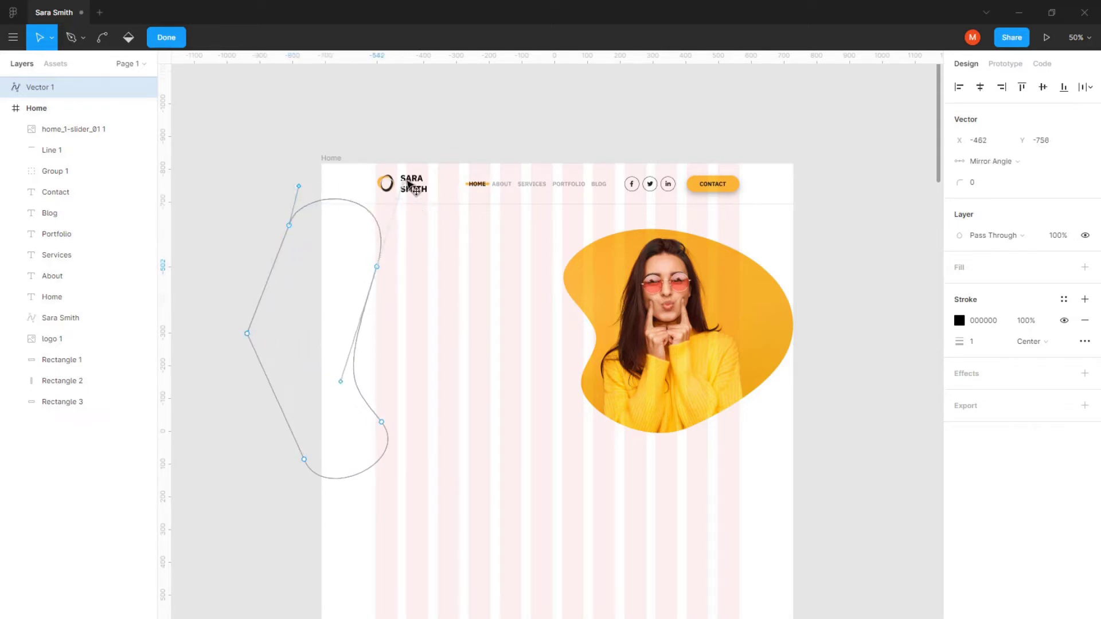
mouse_move(381, 422)
mouse_down()
mouse_move(430, 493)
mouse_move(410, 491)
mouse_up()
Step: Finish the blob's curve points and move it into the Home frame's left edge
click(449, 470)
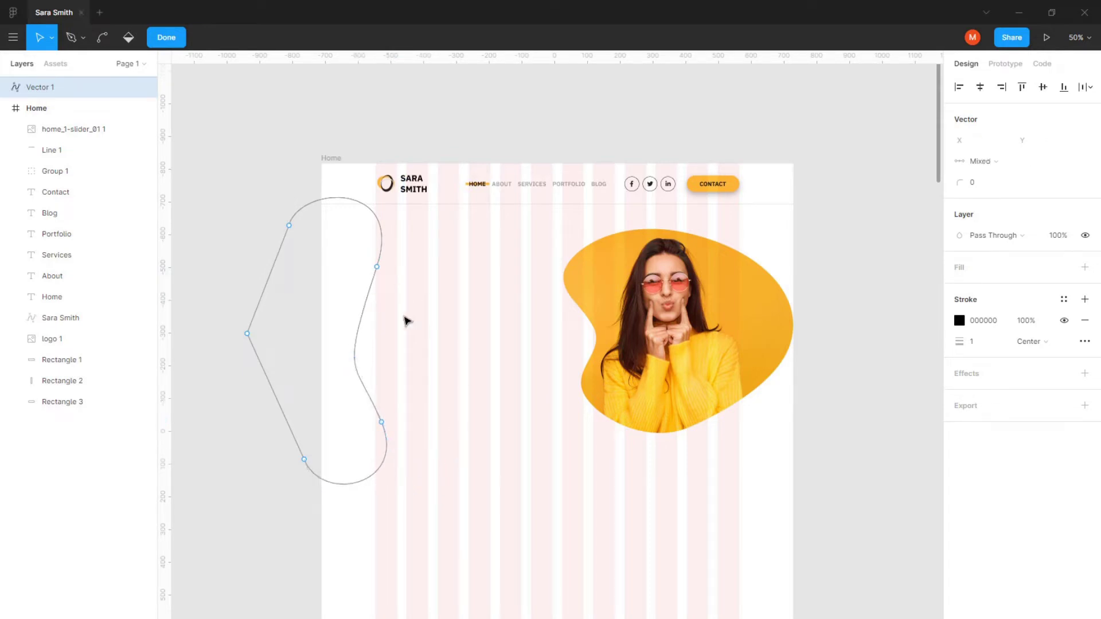
key(Escape)
key(Escape)
click(356, 348)
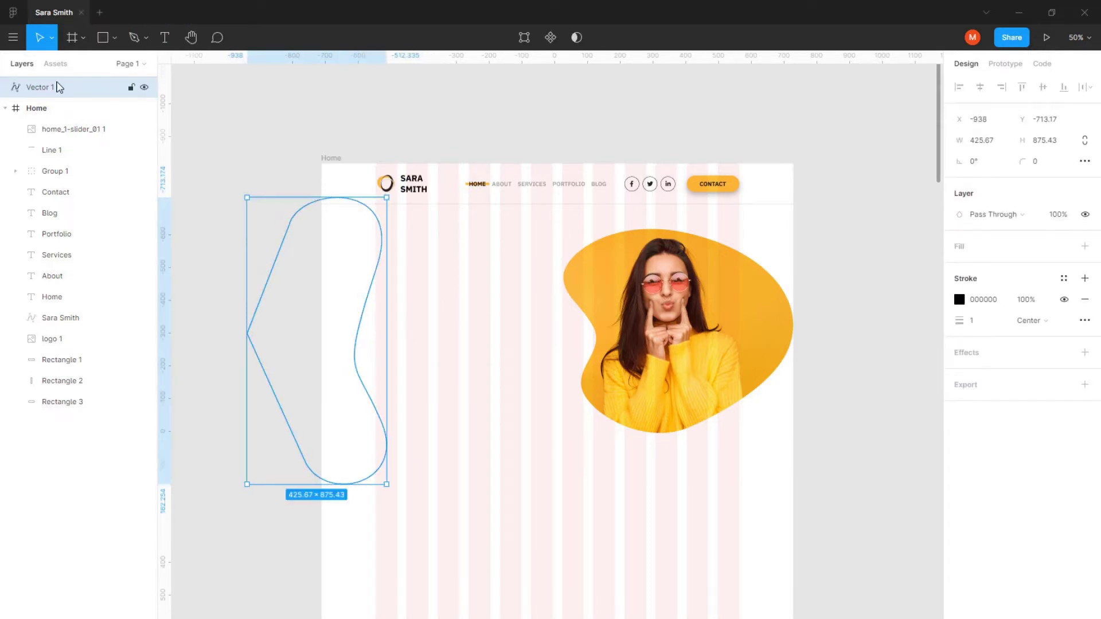
drag(56, 87, 57, 109)
drag(368, 298, 363, 313)
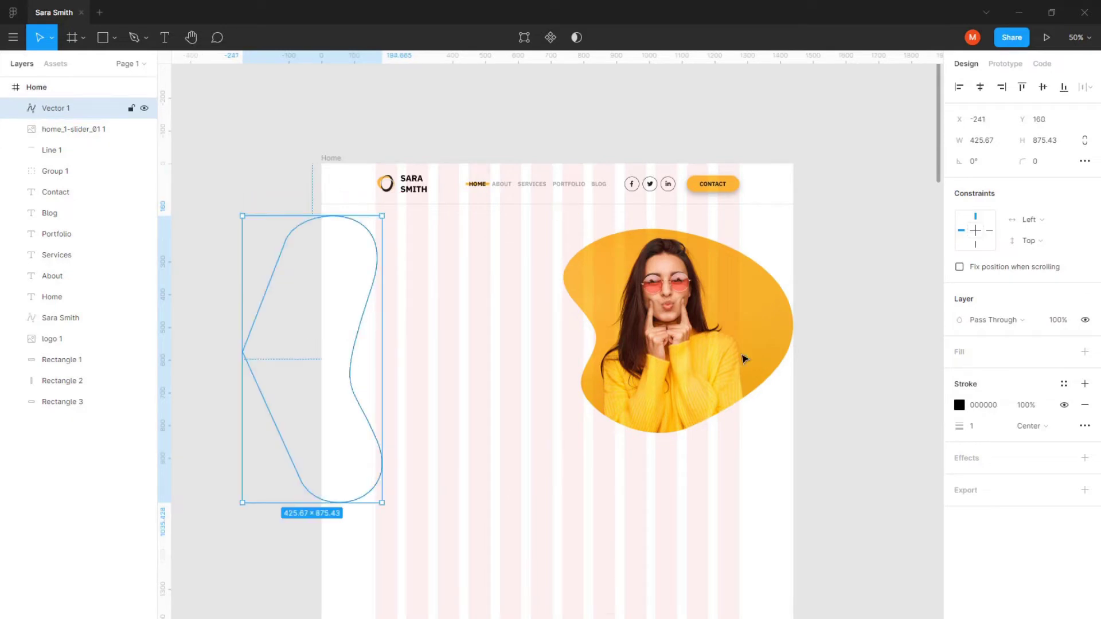
Step: Remove the blob's outline and give it a solid yellow FFC13D fill
click(959, 405)
click(834, 598)
click(1086, 405)
click(1085, 352)
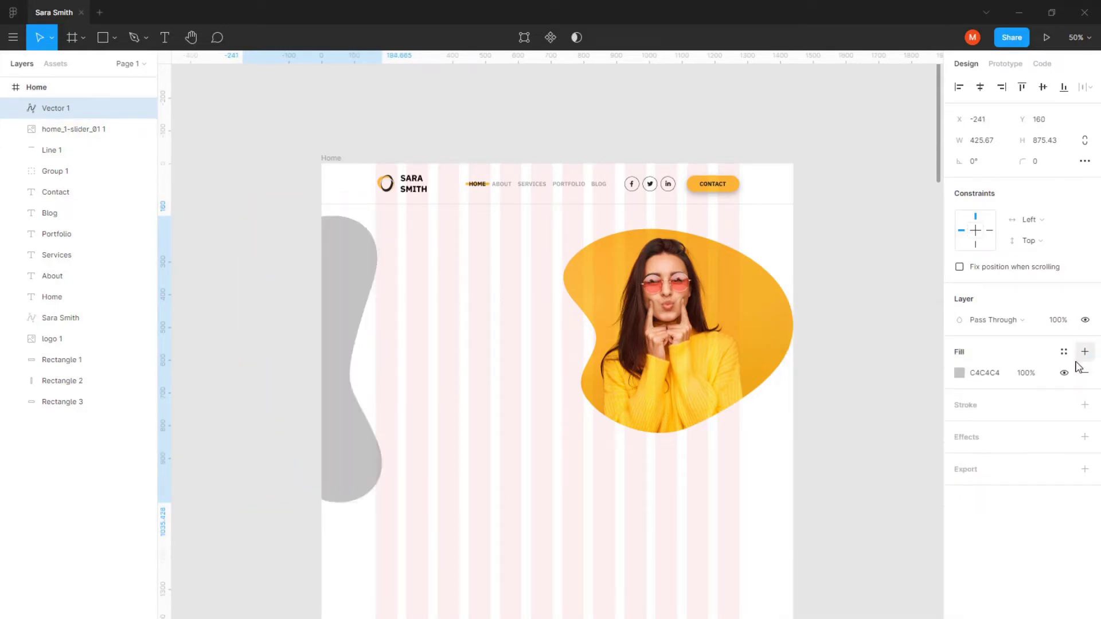
click(958, 373)
click(829, 598)
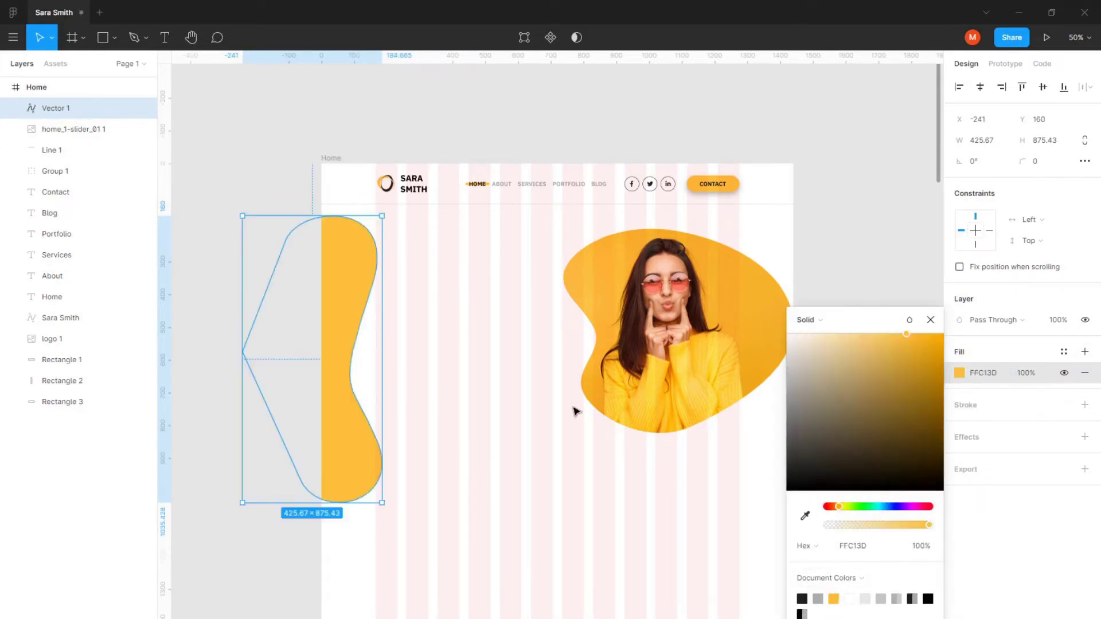
key(Escape)
Step: Resize the yellow shape to about 288×730, shorten it, and test a tilt before straightening
click(357, 300)
mouse_move(382, 216)
mouse_down()
mouse_move(336, 263)
mouse_move(335, 311)
mouse_up()
drag(320, 352, 347, 300)
click(367, 412)
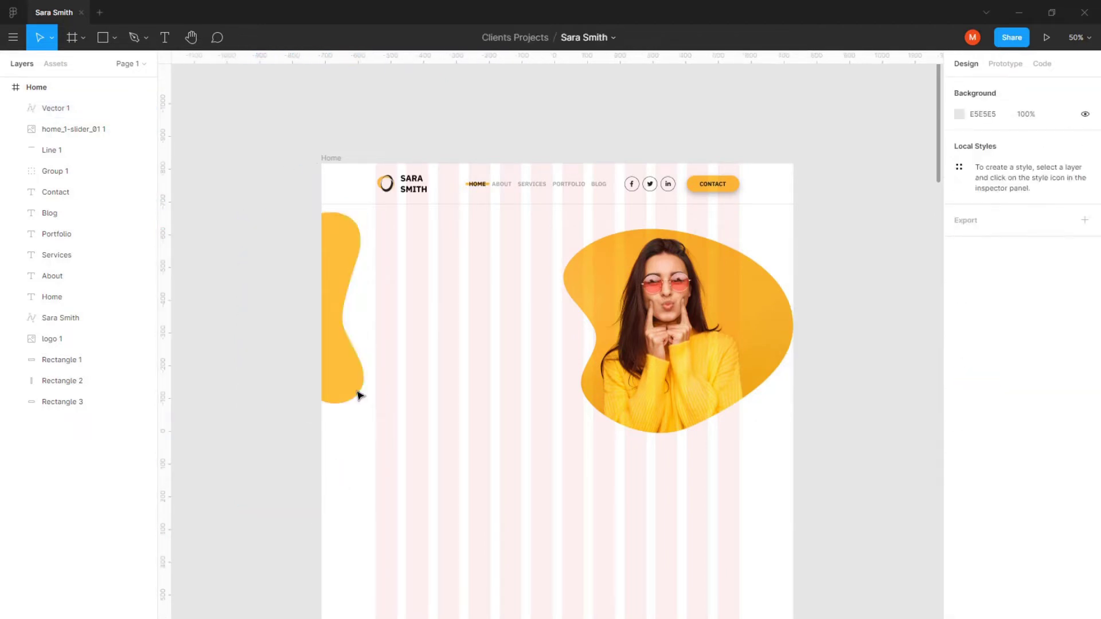
click(356, 393)
mouse_move(369, 405)
mouse_down()
mouse_move(346, 280)
mouse_move(335, 278)
mouse_up()
click(386, 226)
drag(378, 221, 356, 215)
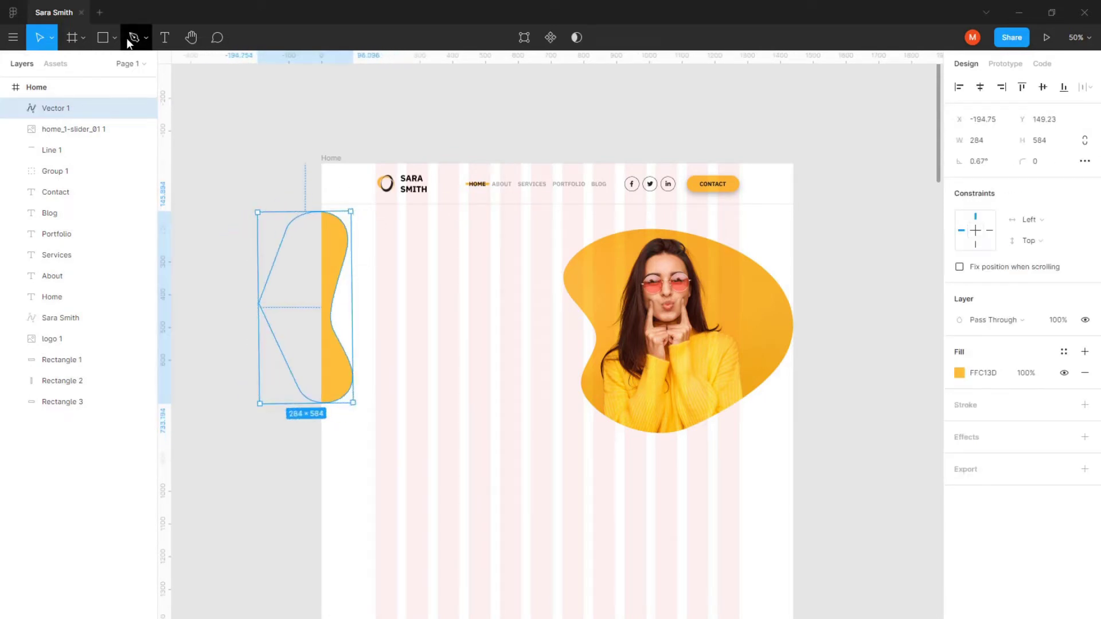
Step: Reshape the blob's points: lift the right curve and bulge the lower curves outward
double_click(334, 287)
drag(345, 261, 299, 294)
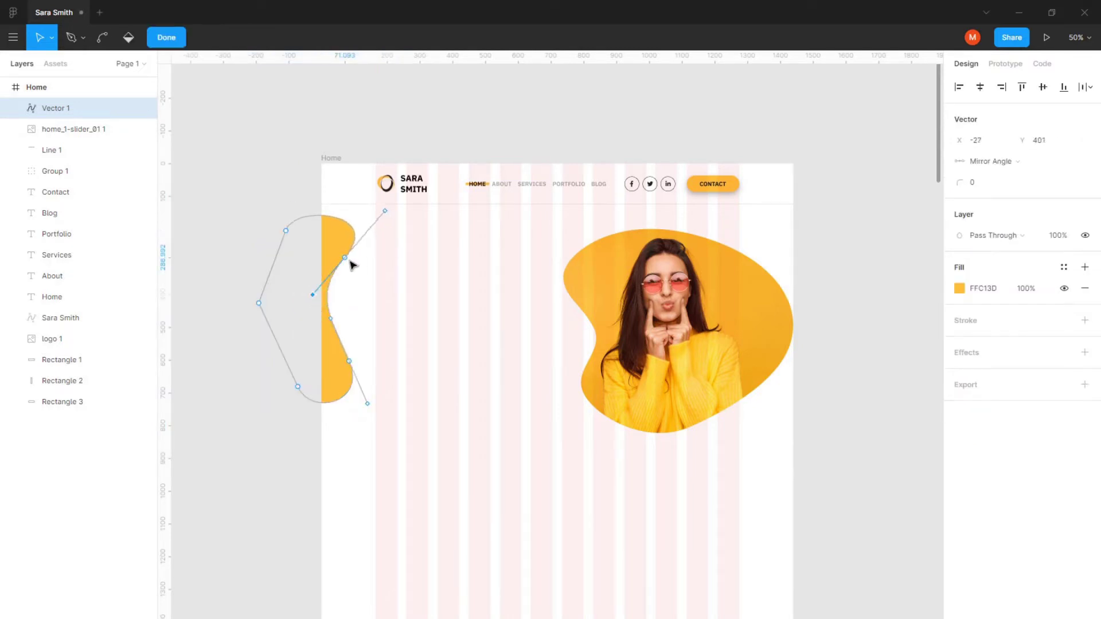
drag(351, 263, 372, 228)
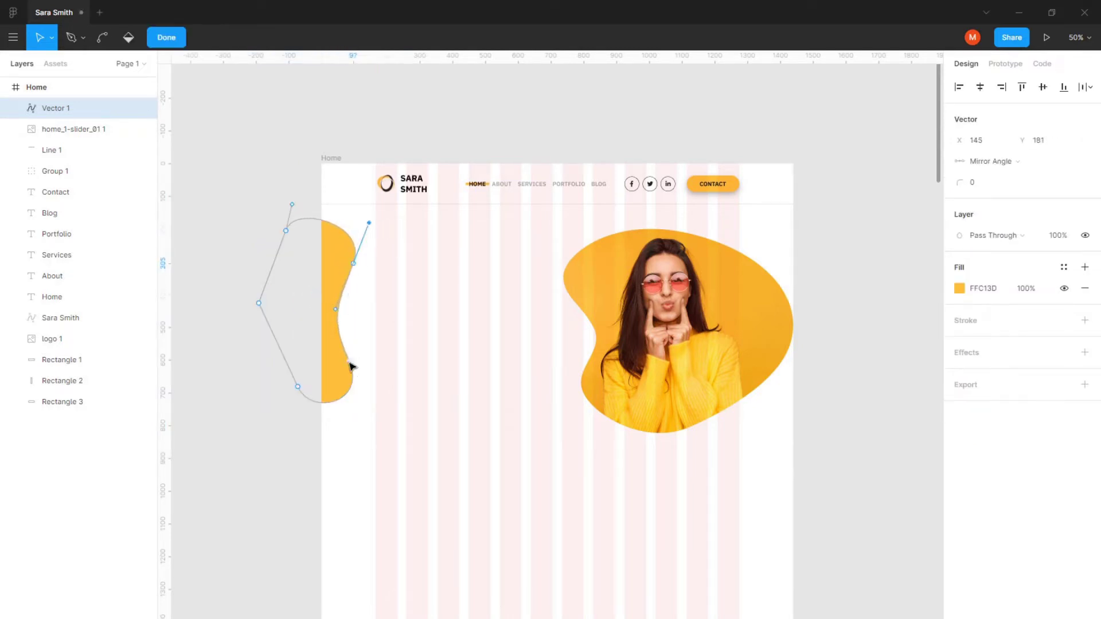
drag(350, 363, 397, 413)
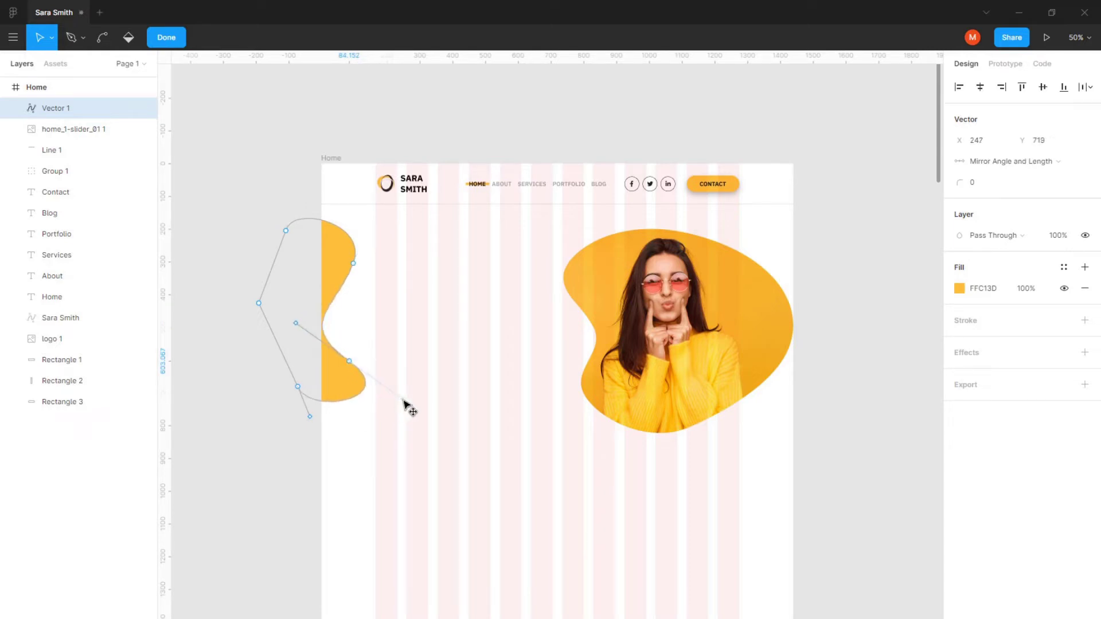
drag(312, 420, 310, 439)
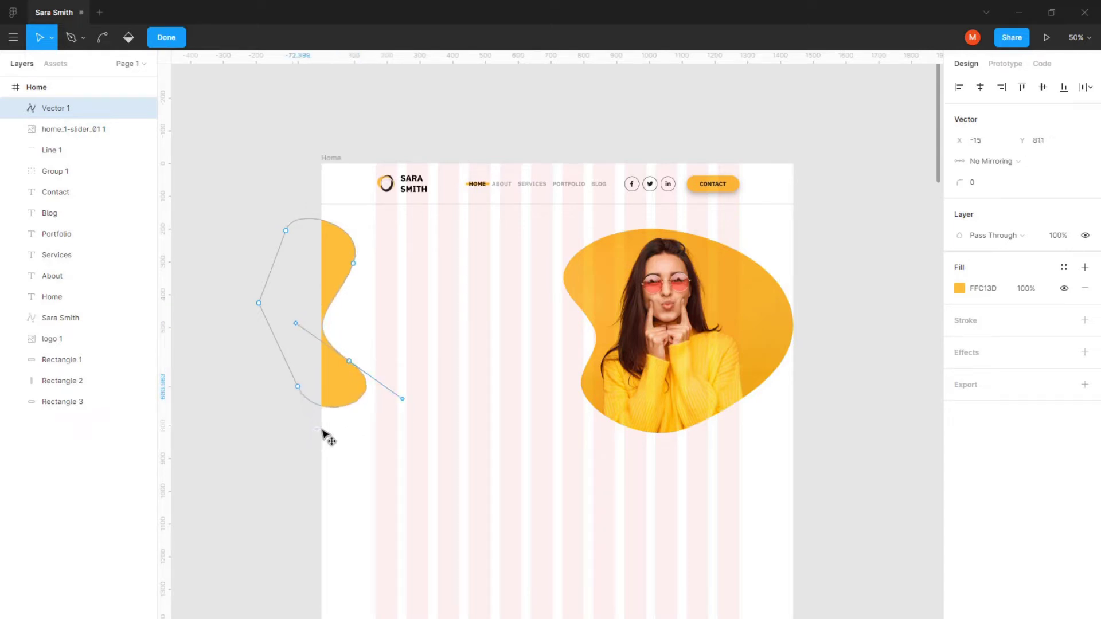
key(Escape)
key(Escape)
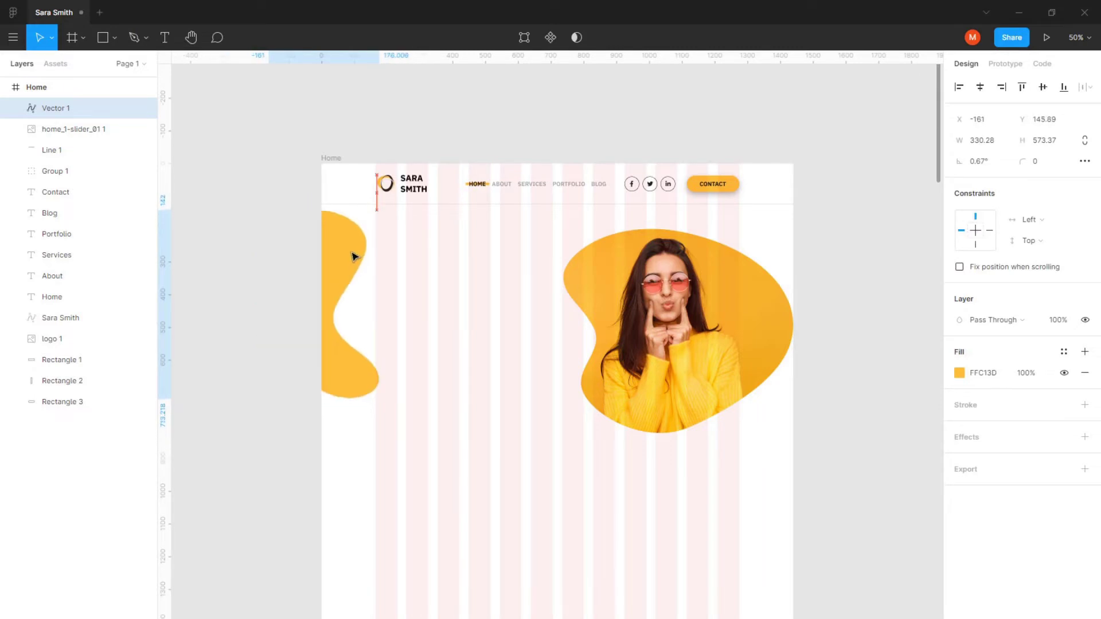
Step: Scale the blob down to 285.88×496.28, tilt it -6.34°, move it up, and view at 100%
click(320, 308)
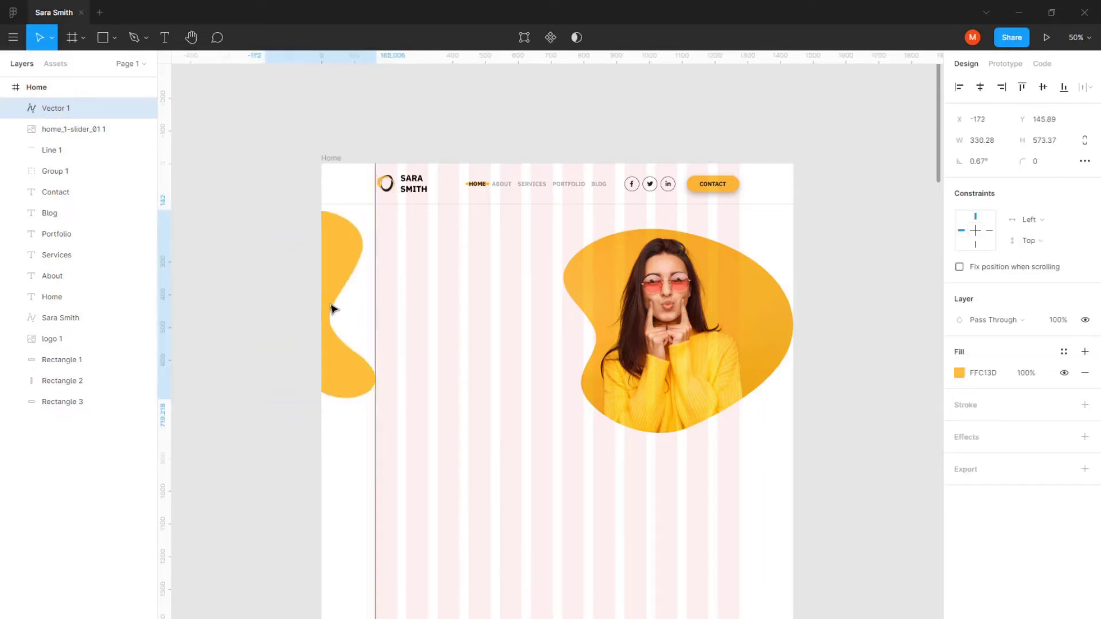
mouse_move(364, 414)
mouse_down()
mouse_move(362, 368)
mouse_move(362, 393)
mouse_up()
drag(356, 270, 355, 248)
click(429, 272)
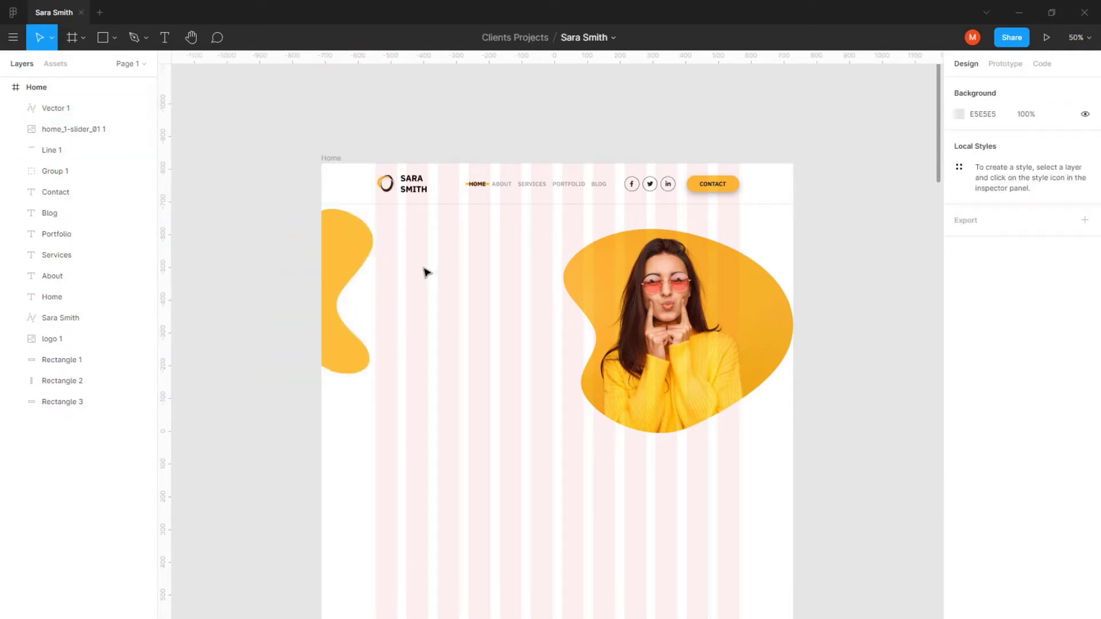
key(shift+0)
scroll(576, 357, left, 3)
scroll(266, 261, up, 2)
Step: Move the blob up about 50px and type the heading left of the photo
click(280, 294)
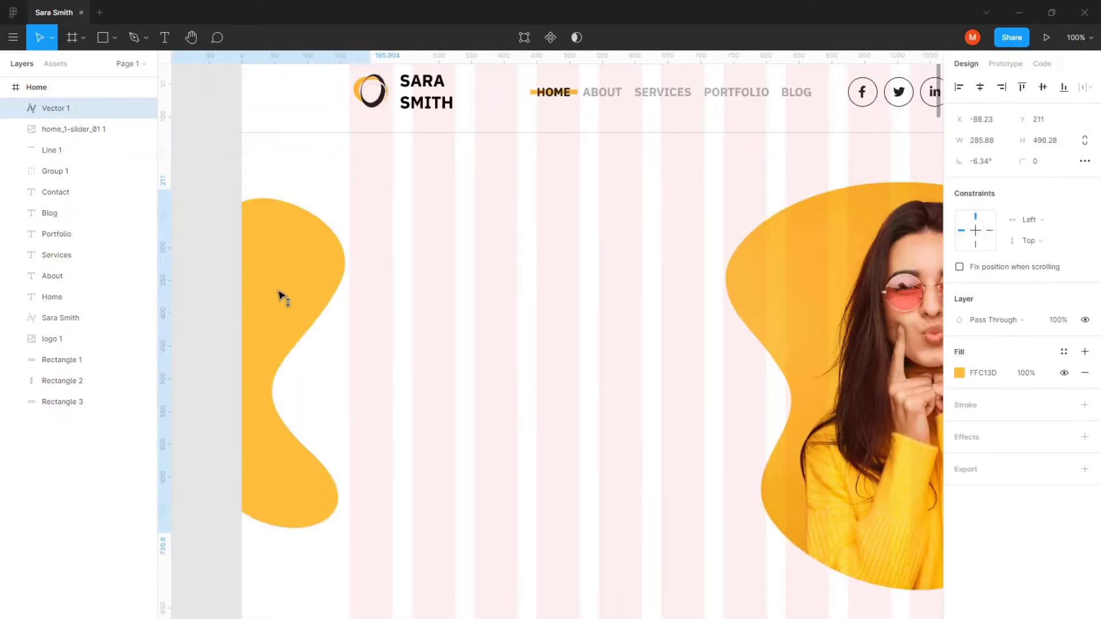
drag(280, 295, 278, 267)
click(499, 254)
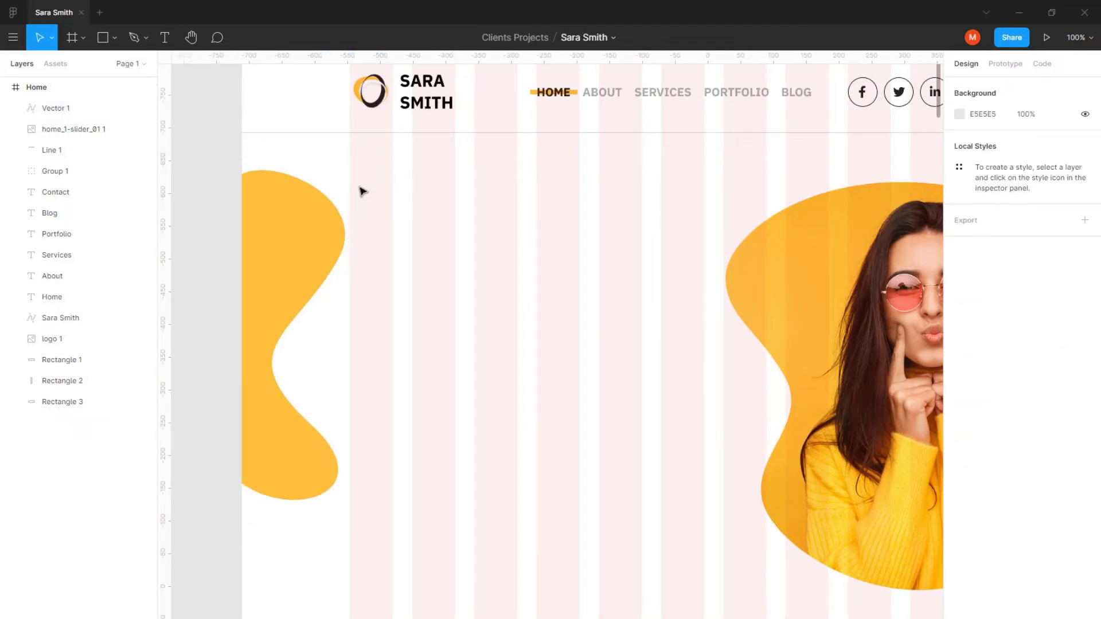
click(165, 37)
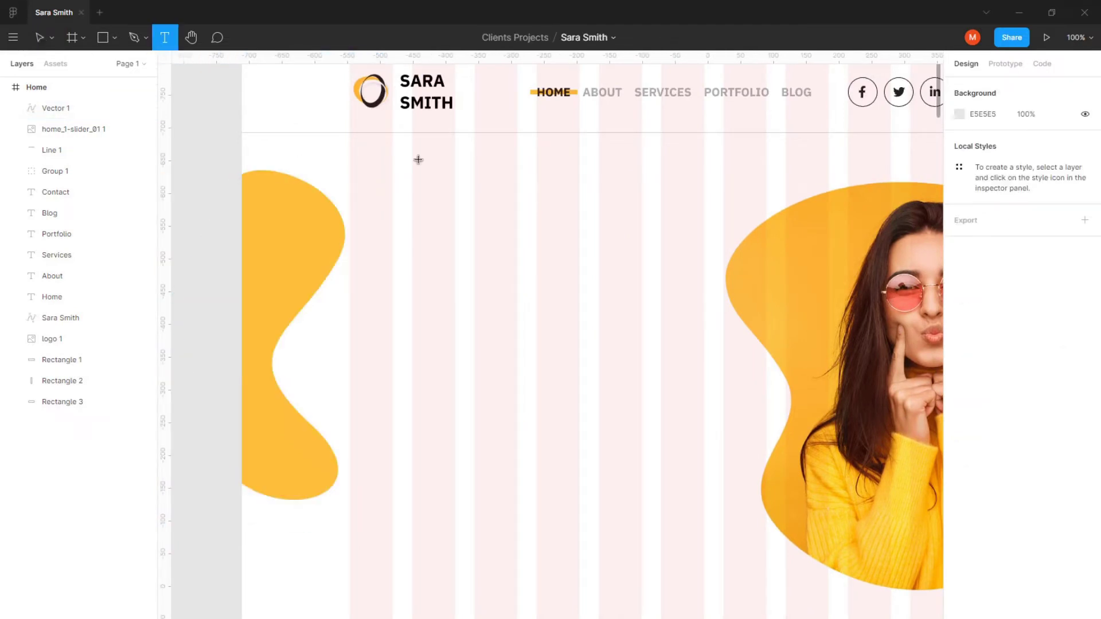
click(386, 302)
text(Hello I'm Sara Smi)
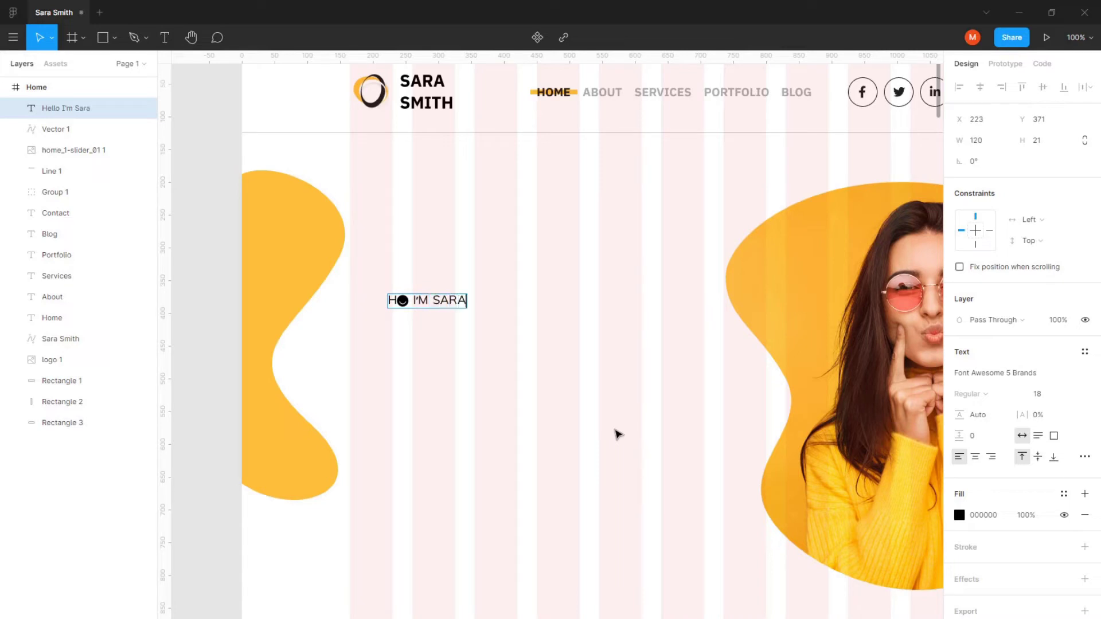
text(th)
Step: Style the heading IBM Plex Sans Bold 48 and place it beside the blob
key(ctrl+a)
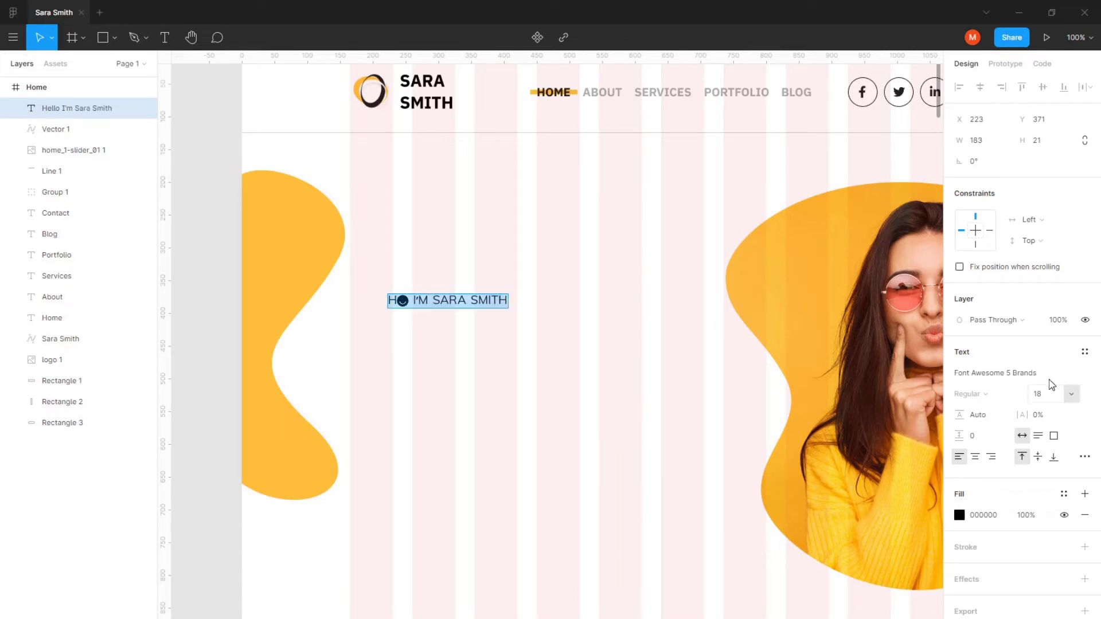
click(1049, 379)
text(IBM Plex Mono)
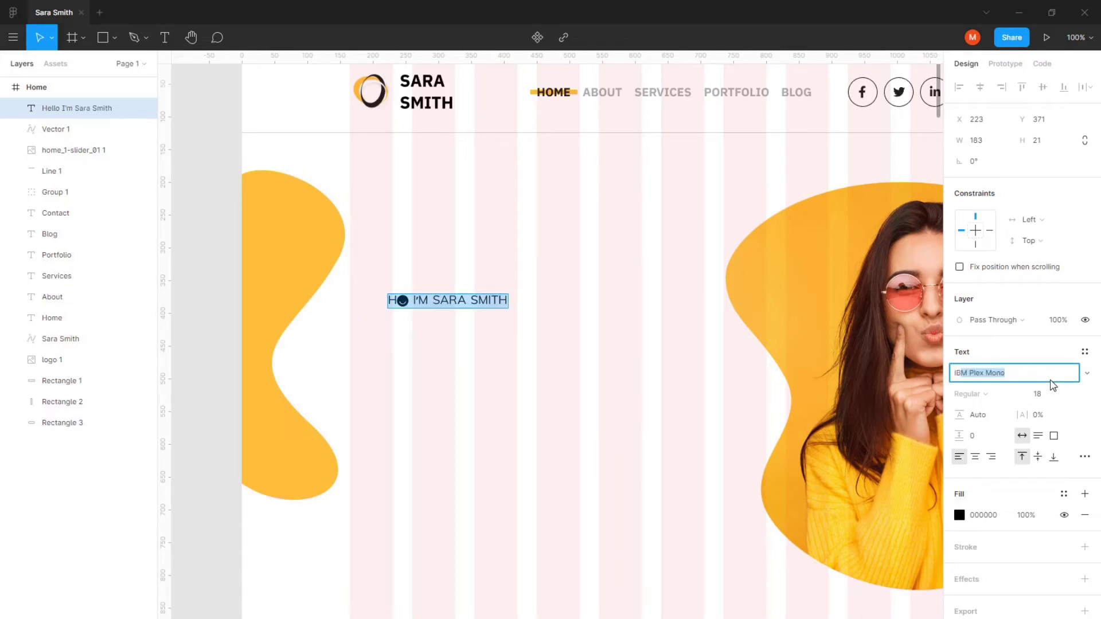
key(Return)
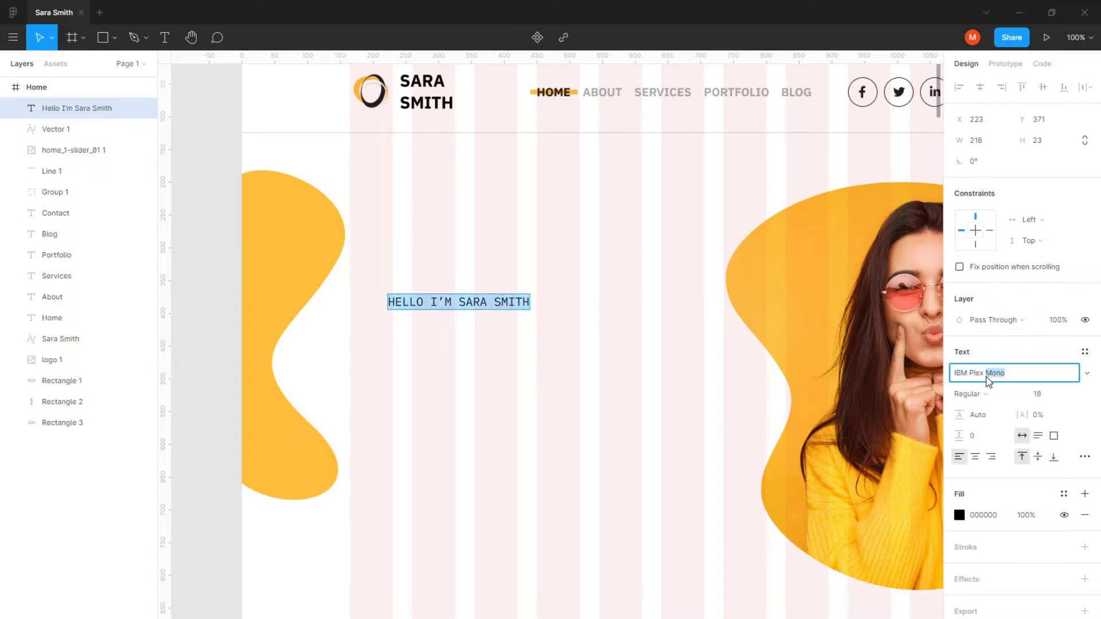
text(S)
key(Return)
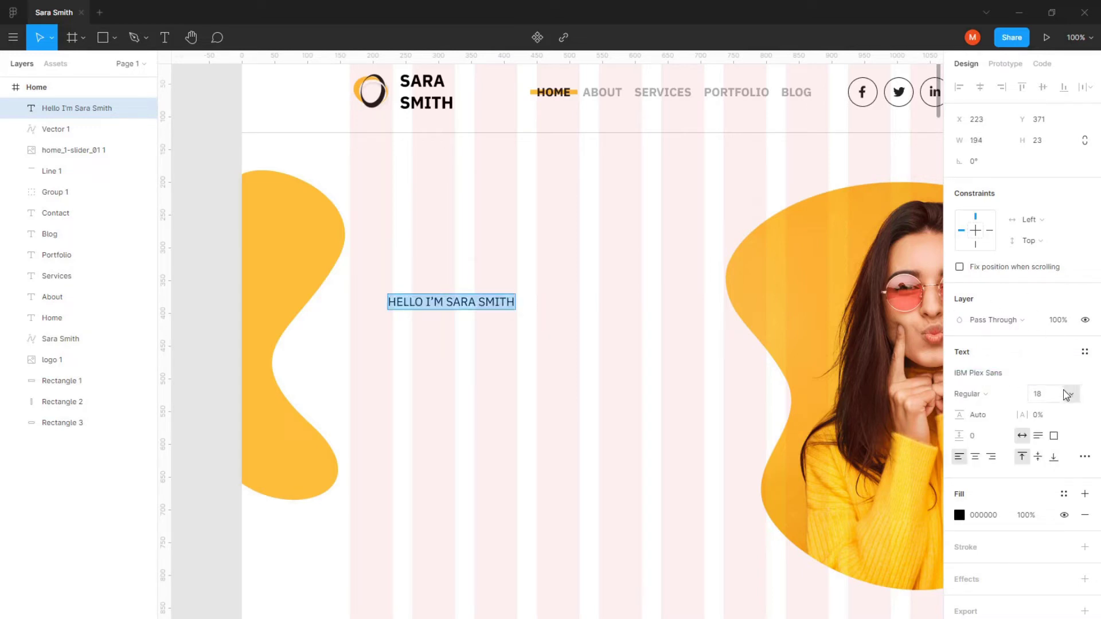
click(1070, 394)
click(1057, 445)
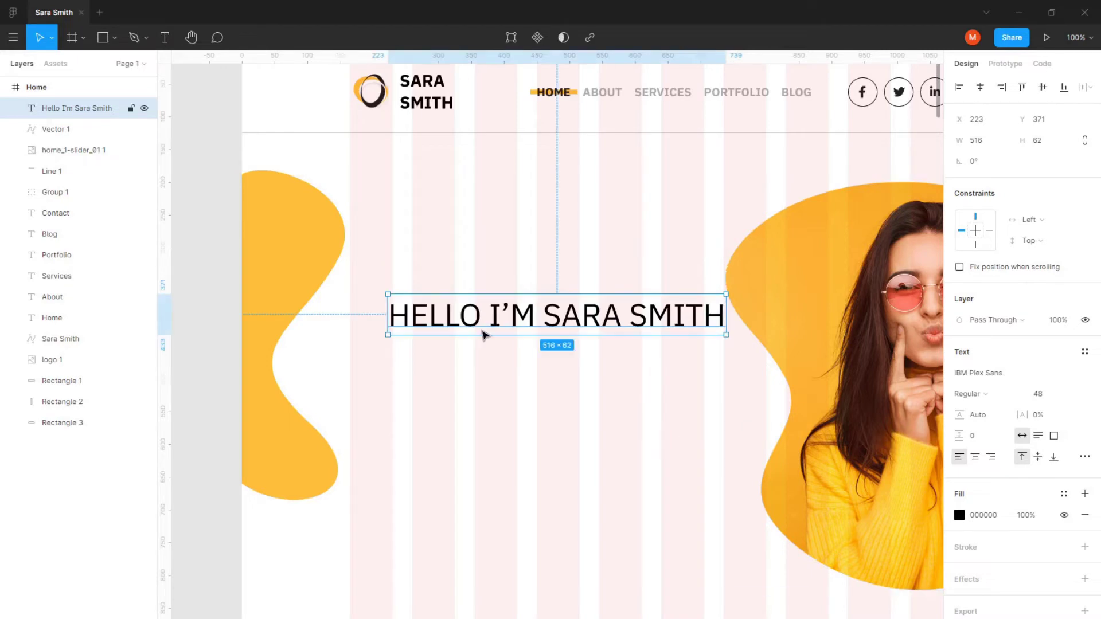
mouse_move(482, 328)
mouse_down()
mouse_move(444, 303)
mouse_move(488, 308)
mouse_move(505, 358)
mouse_up()
click(1022, 399)
click(993, 440)
Step: Turn the heading copy into 'UI/UX DESIGNER' in IBM Plex Mono Bold 64, yellow FFC13D
key(Return)
text(U)
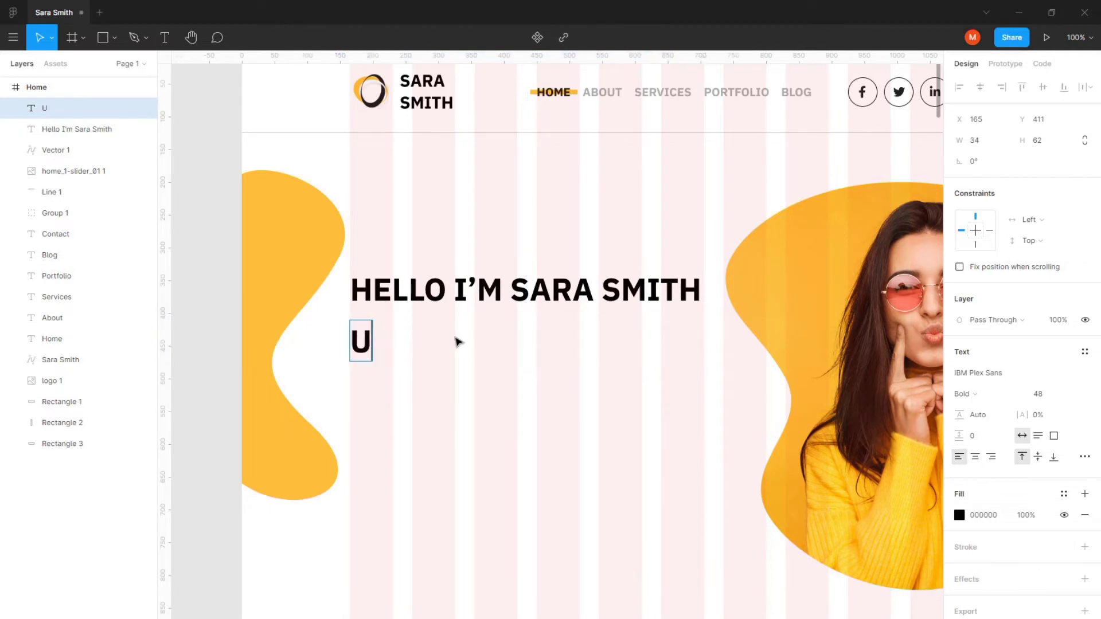
text(I/UX D)
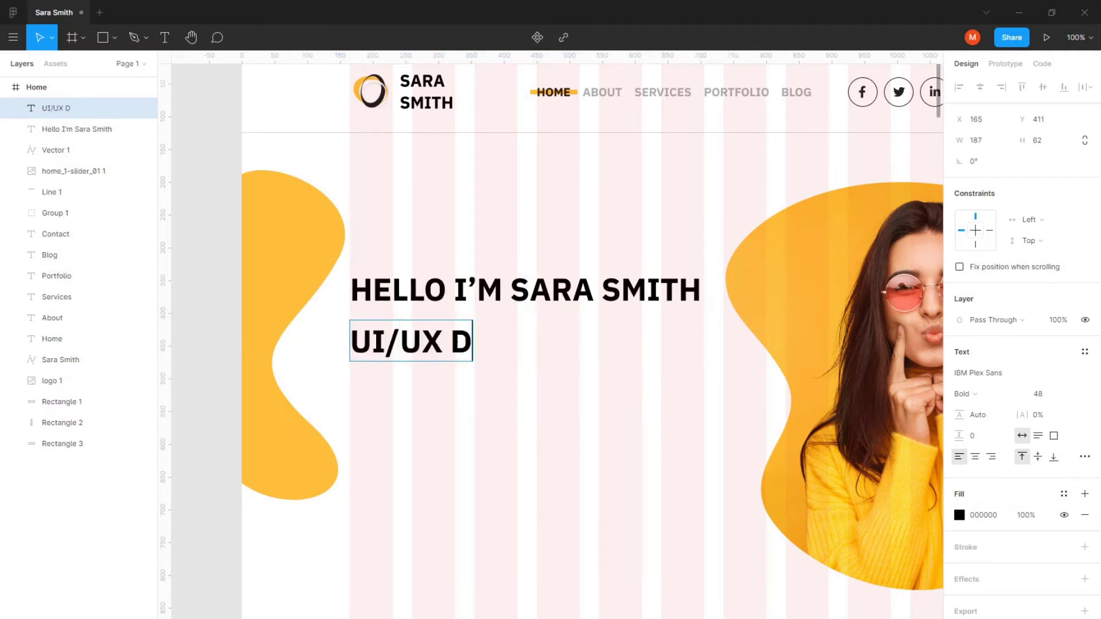
text(ESIGNER)
key(ctrl+a)
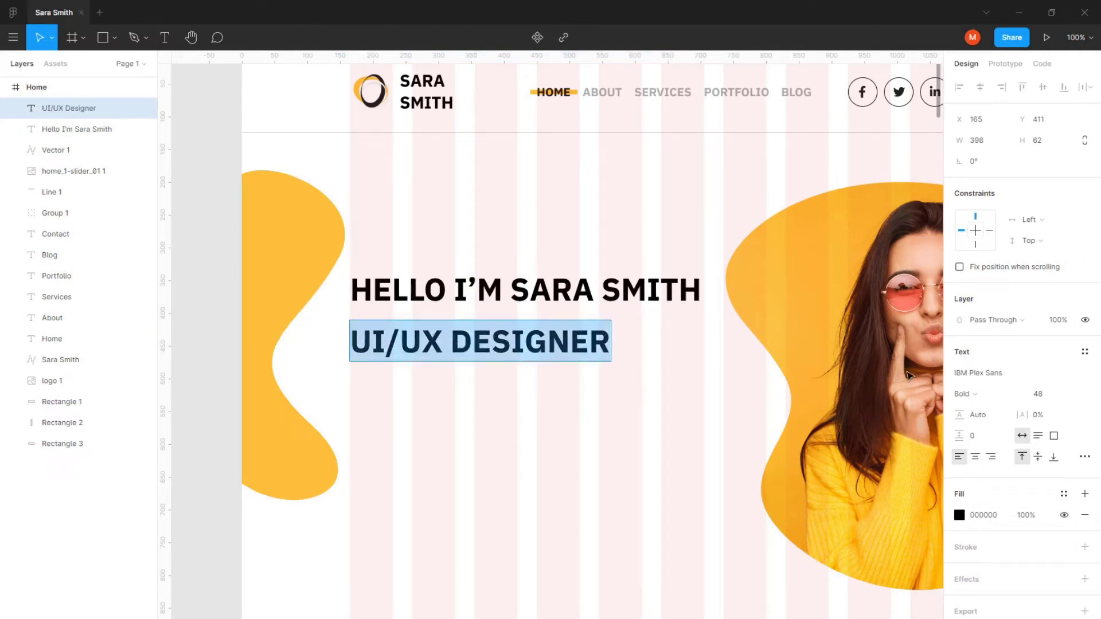
click(1015, 379)
key(Return)
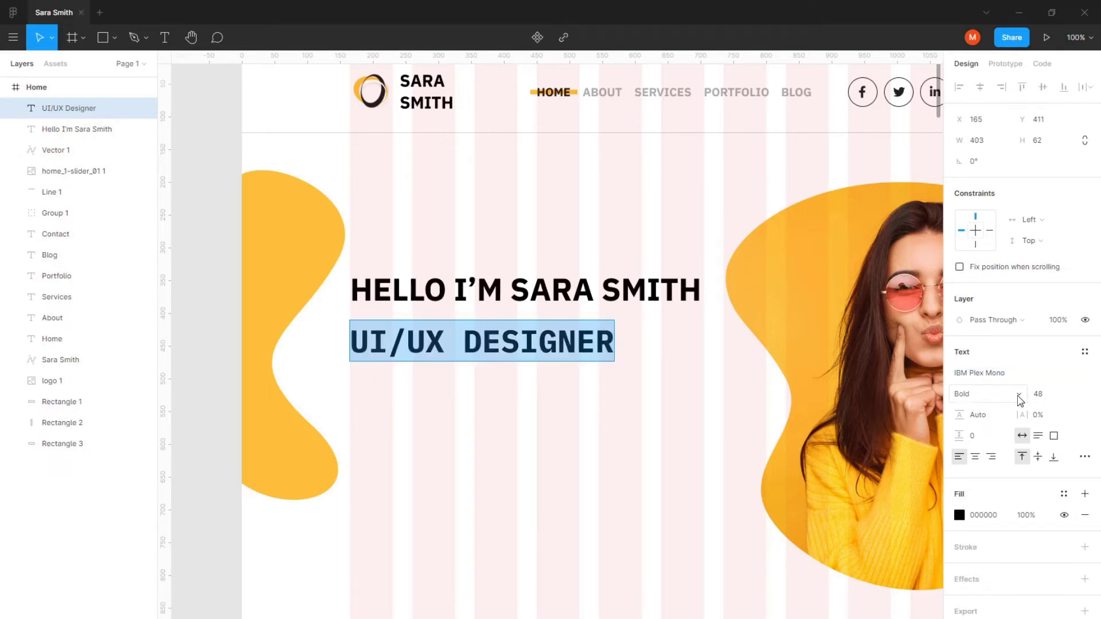
click(1013, 396)
click(992, 395)
click(959, 515)
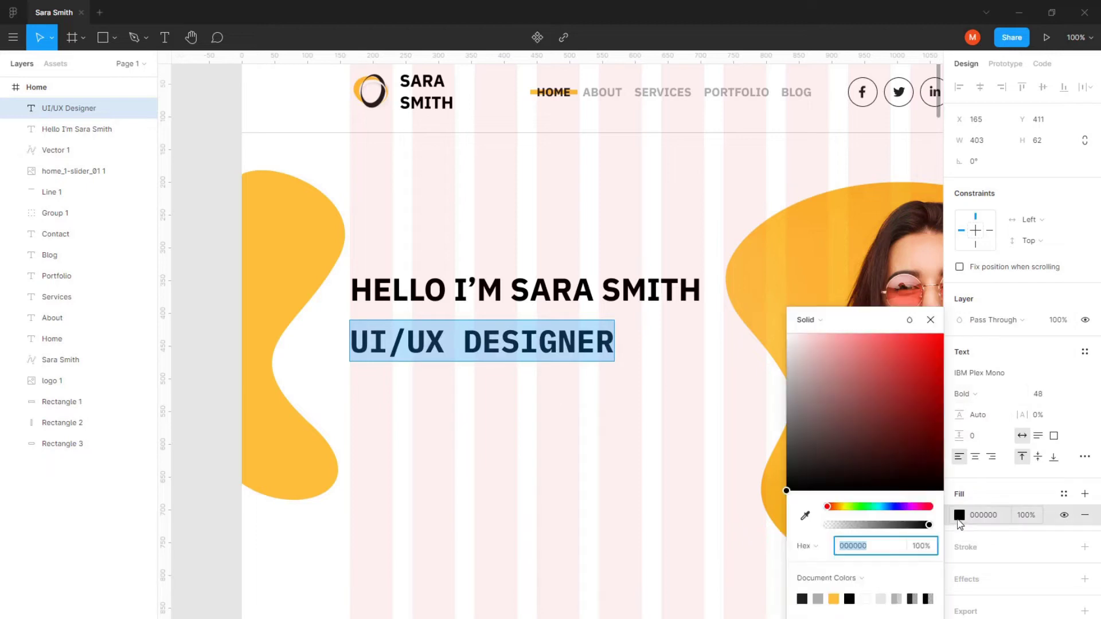
click(834, 599)
click(570, 358)
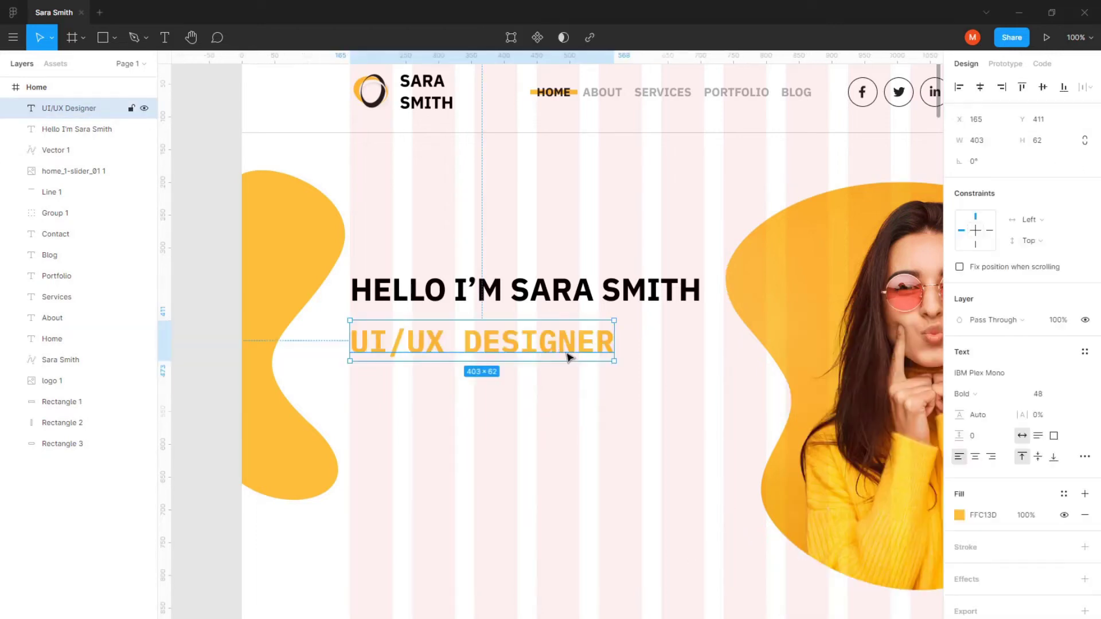
click(1072, 396)
click(1052, 408)
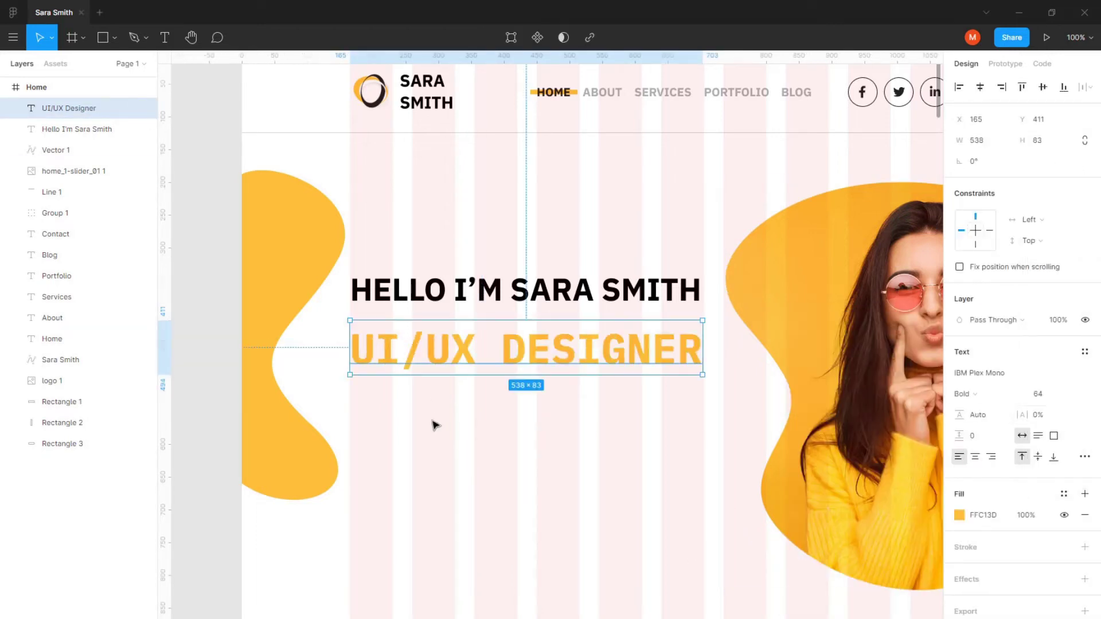
Step: Keep 'Hello I'm Sara Smith' in original case and nudge it slightly down
click(531, 301)
click(1085, 457)
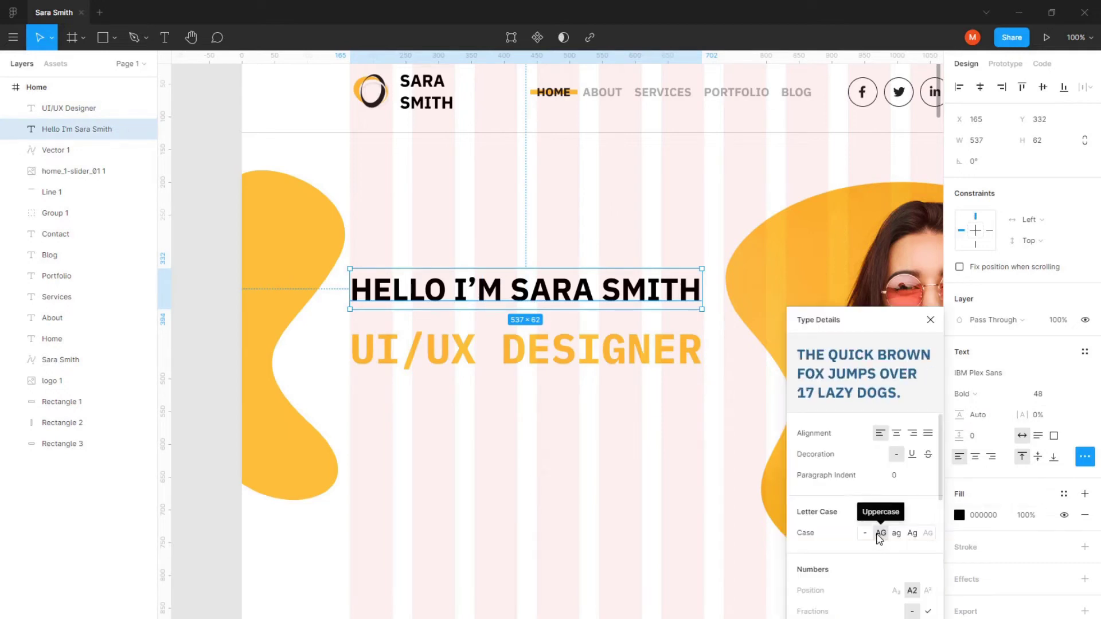
click(490, 312)
click(418, 301)
drag(418, 304, 418, 312)
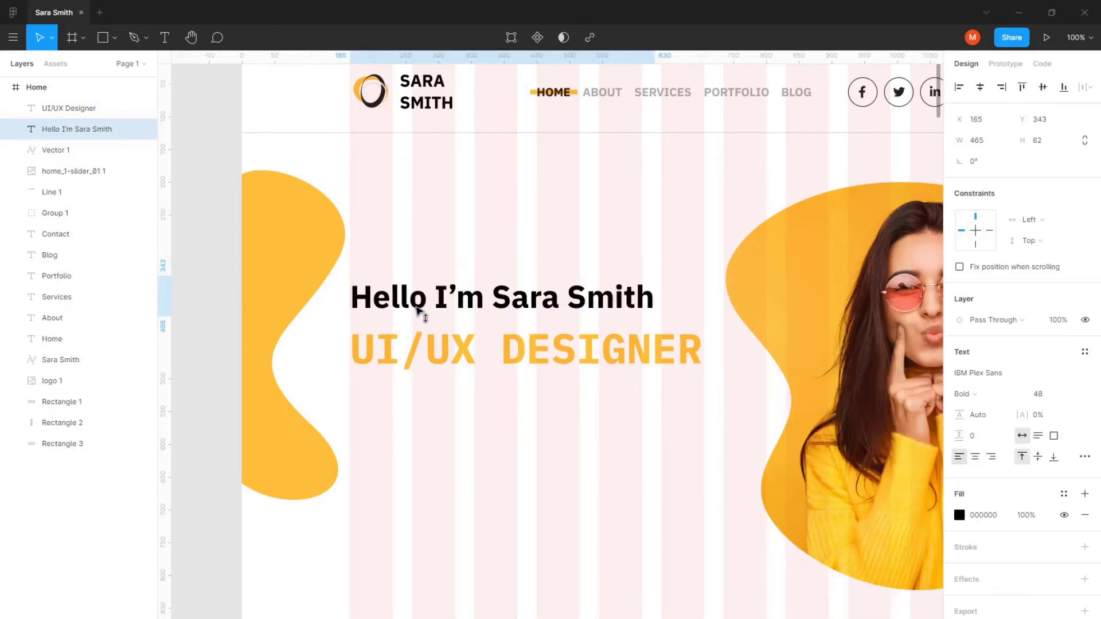
click(411, 376)
click(441, 376)
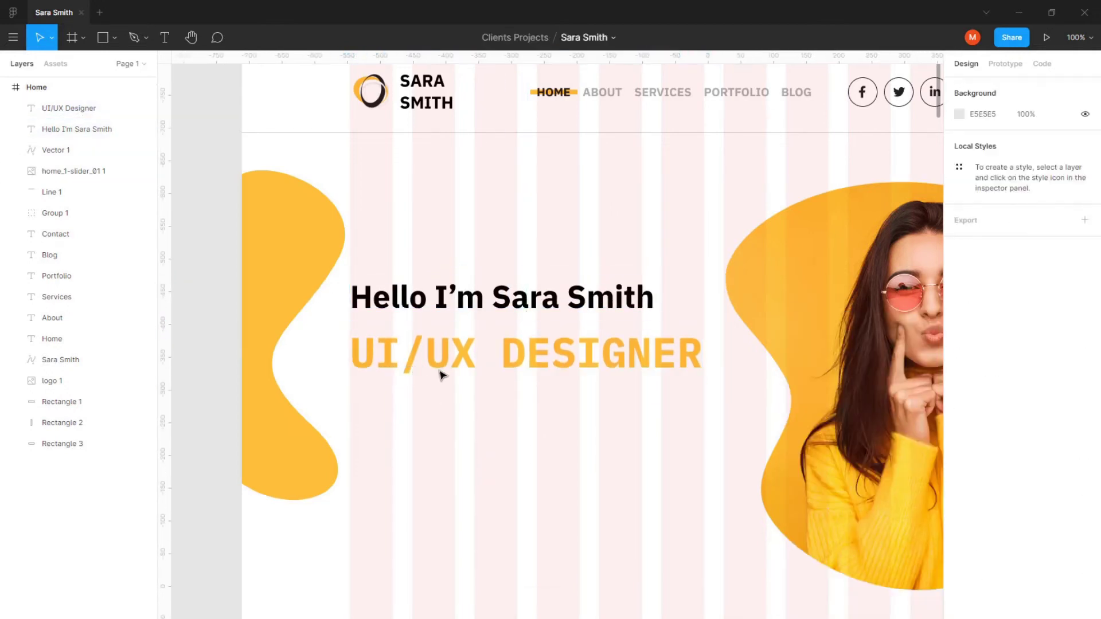
click(505, 298)
Step: Delete a stray heading copy, then copy sentences from lipsum.com's second Lorem Ipsum paragraph
drag(505, 299, 505, 395)
key(Delete)
key(alt+Tab)
key(ctrl+Tab)
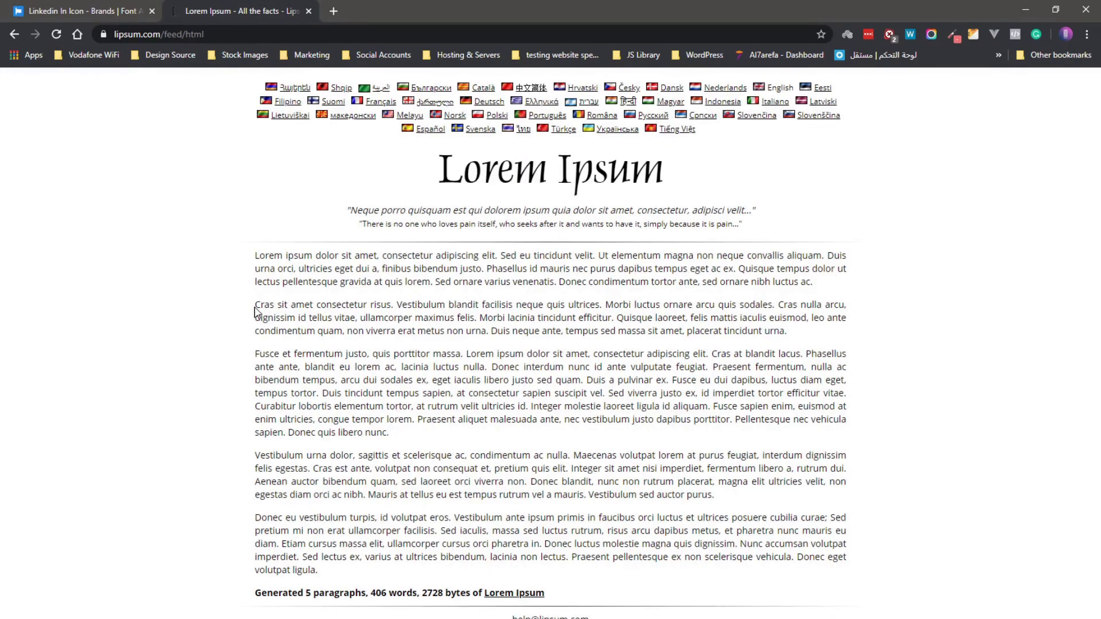
drag(255, 307, 620, 317)
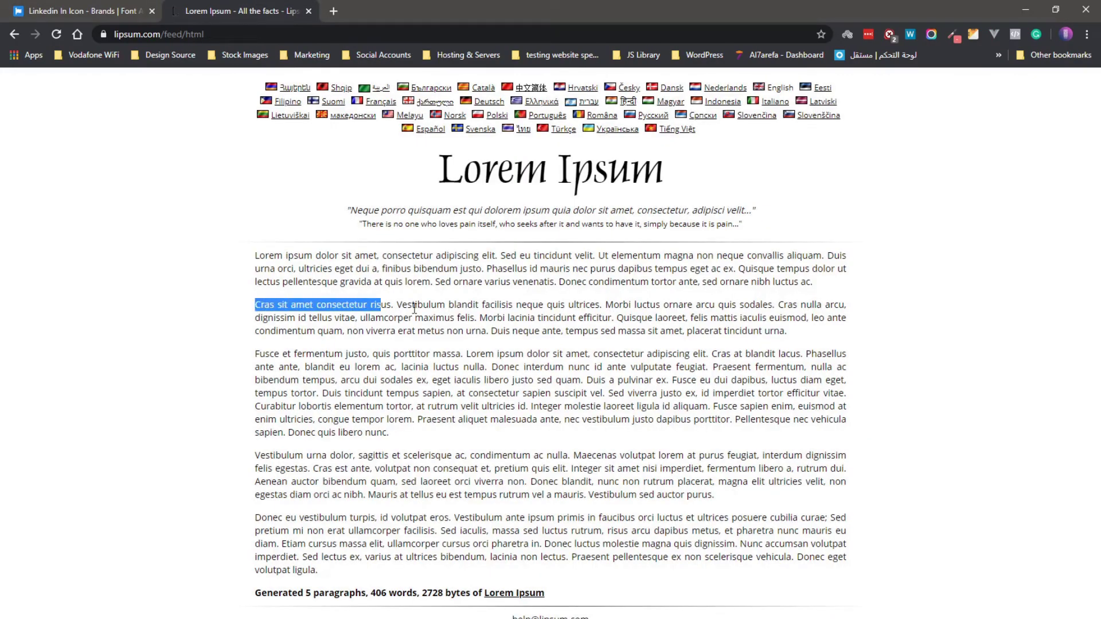
right_click(571, 308)
click(579, 319)
key(alt+Tab)
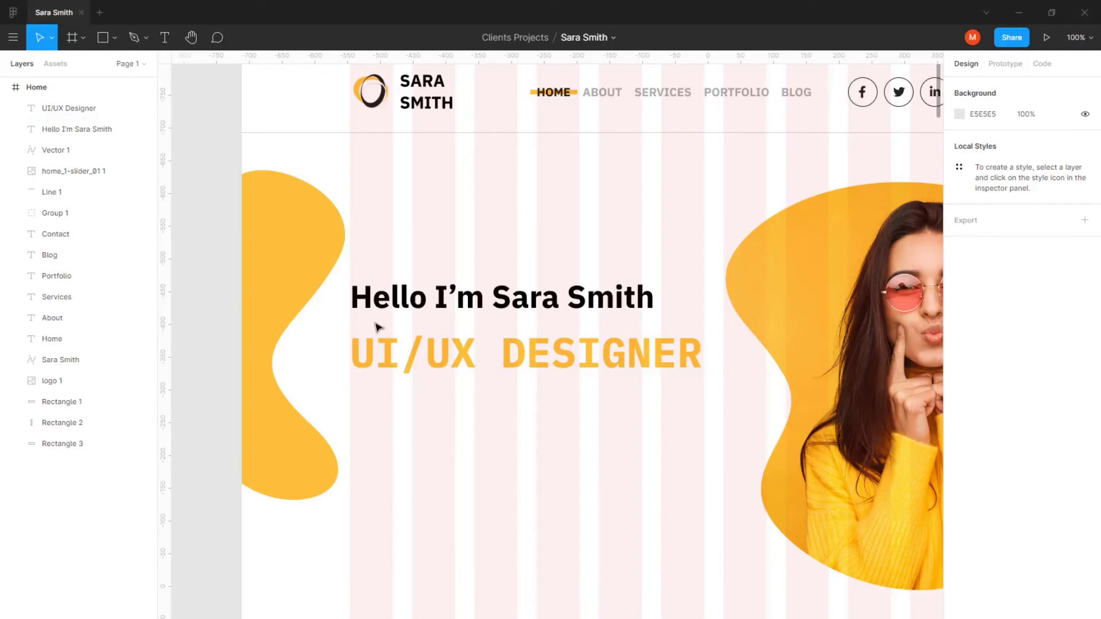
Step: Draw a wide text box below UI/UX DESIGNER and paste the lorem ipsum text
key(t)
drag(352, 391, 705, 442)
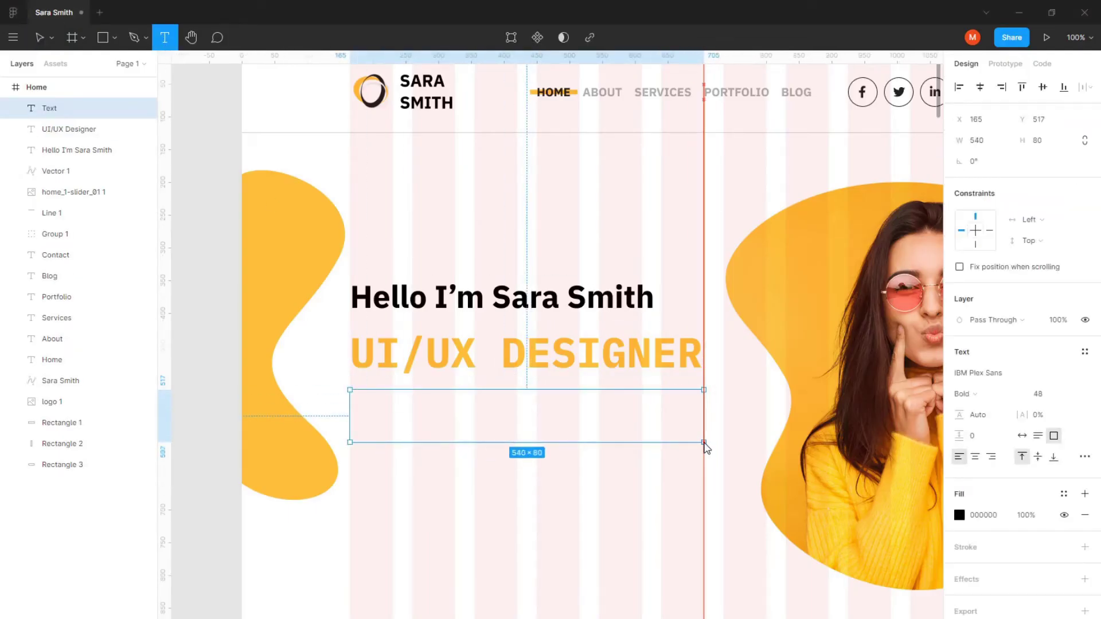
right_click(506, 417)
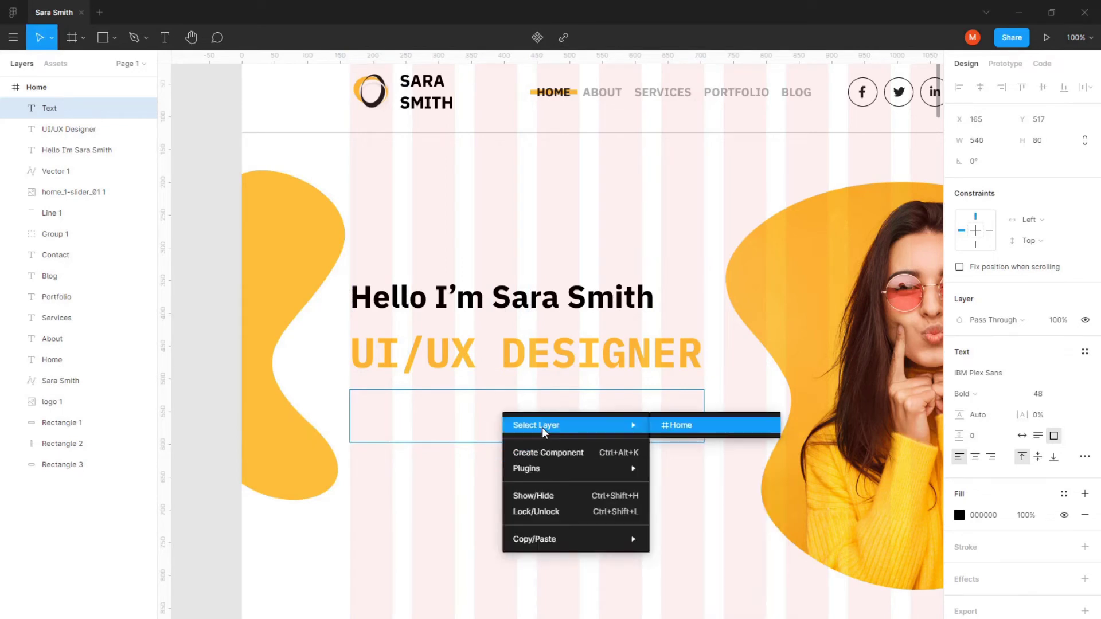
right_click(486, 421)
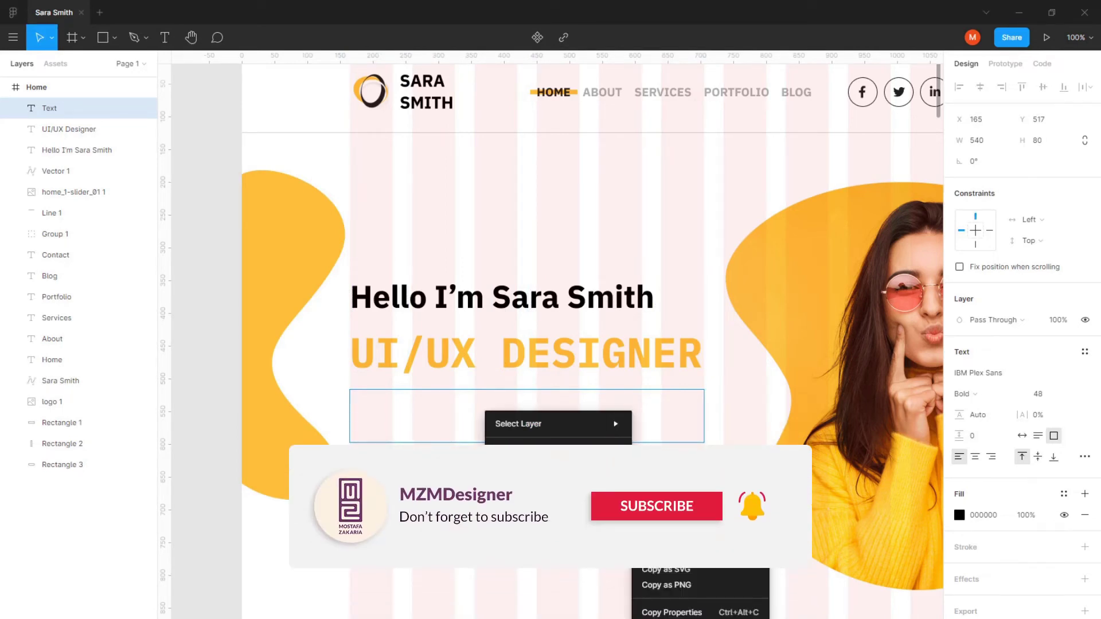
key(Escape)
key(Delete)
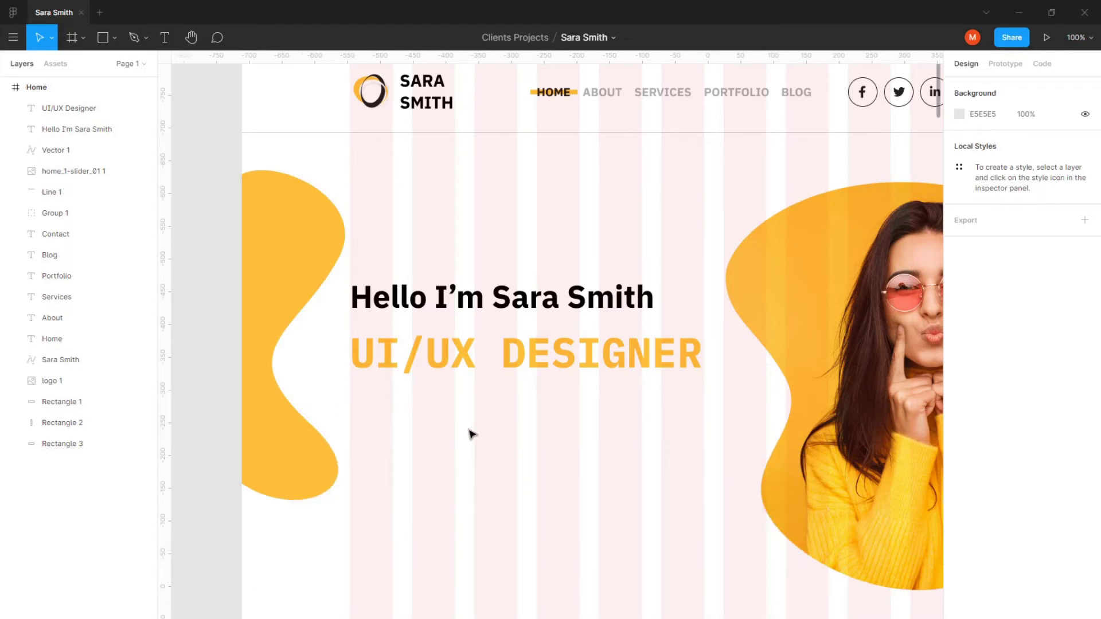
key(ctrl+z)
key(ctrl+v)
Step: Set the paragraph to size 18, Regular weight, grey ADADAD
key(ctrl+a)
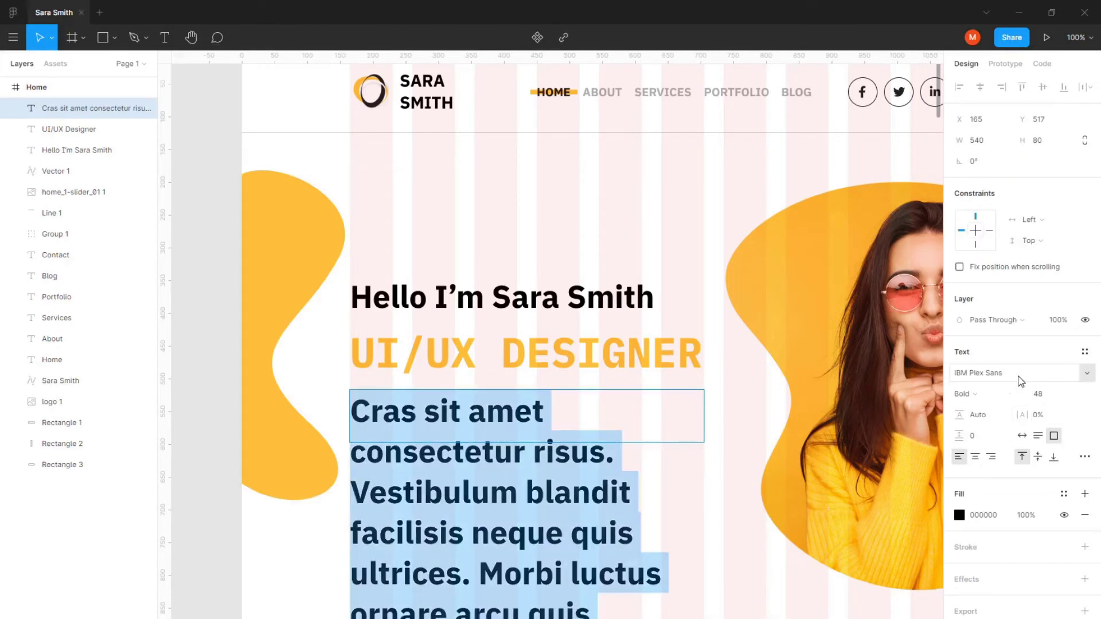
click(1021, 381)
click(1084, 374)
click(1061, 393)
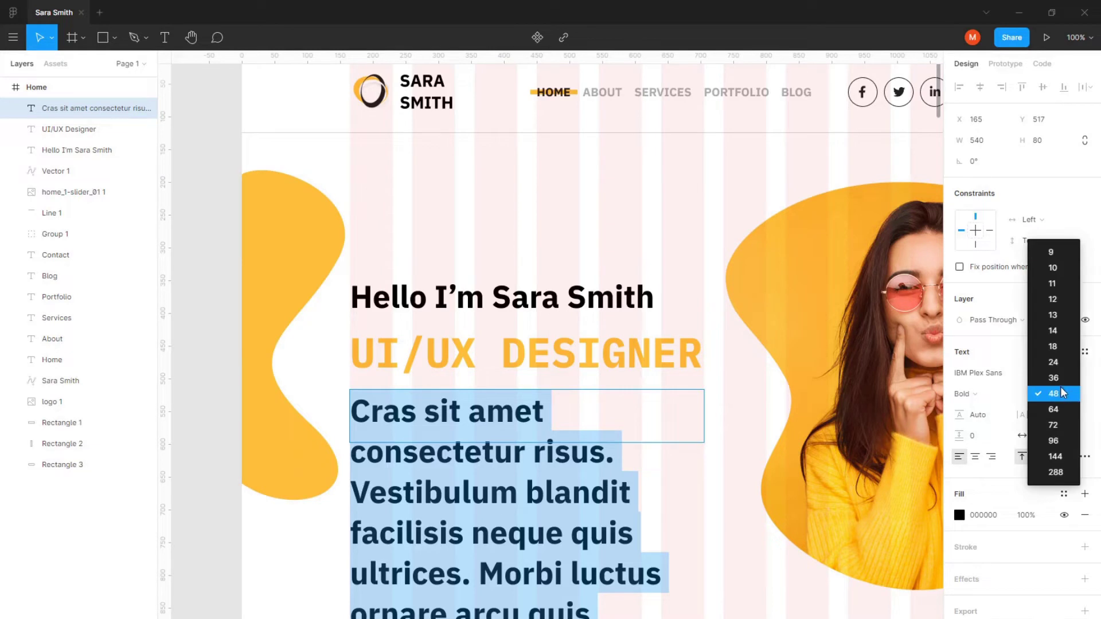
click(1053, 346)
click(1012, 390)
click(993, 345)
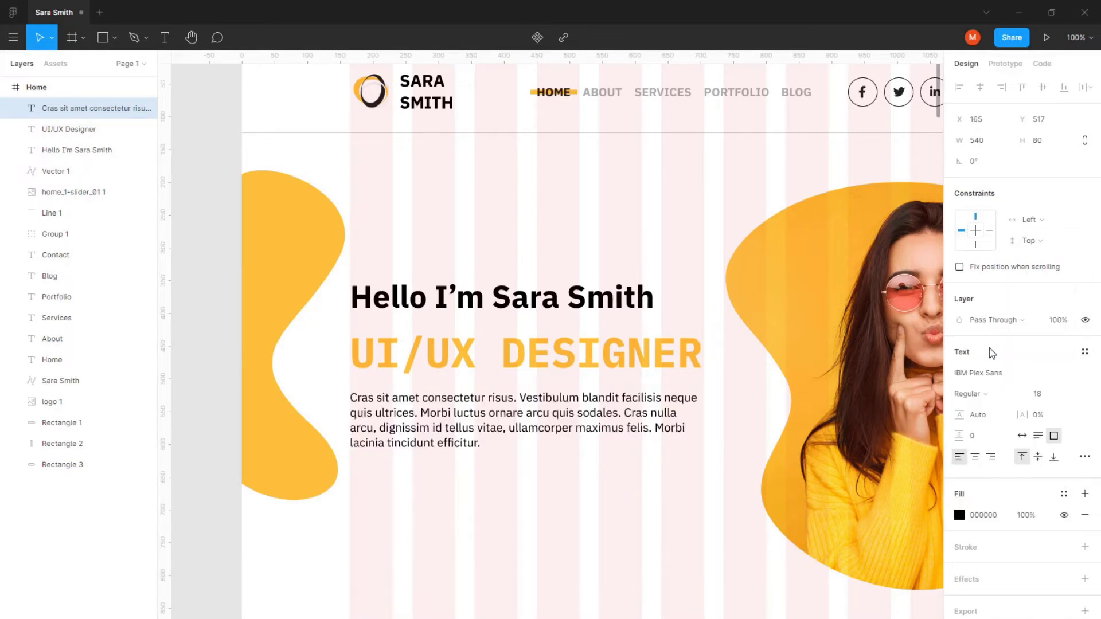
click(959, 515)
click(834, 598)
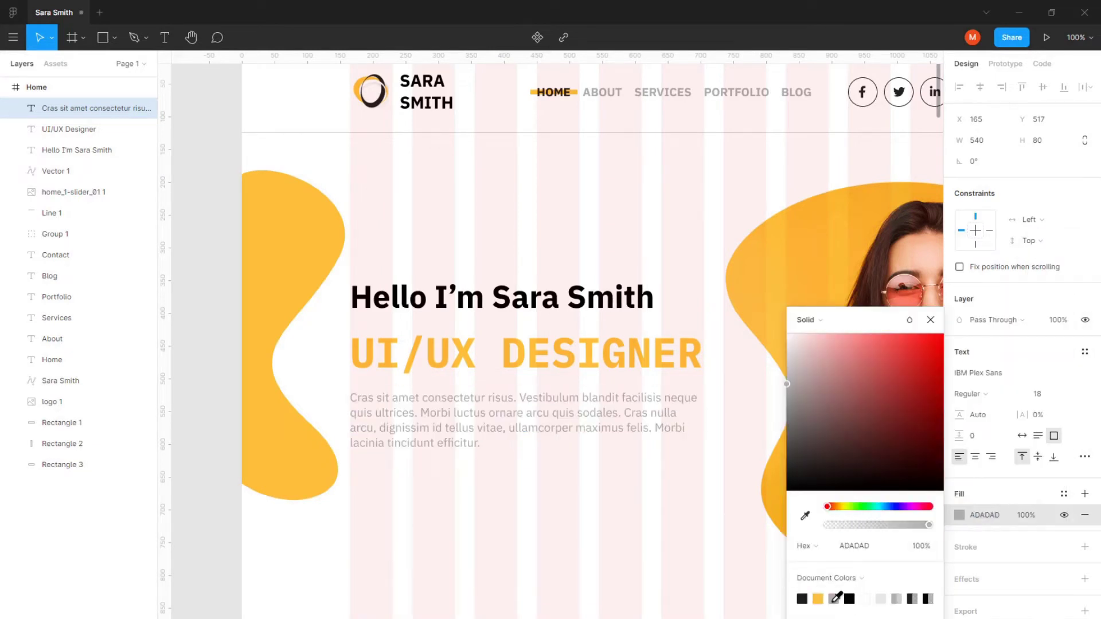
key(Escape)
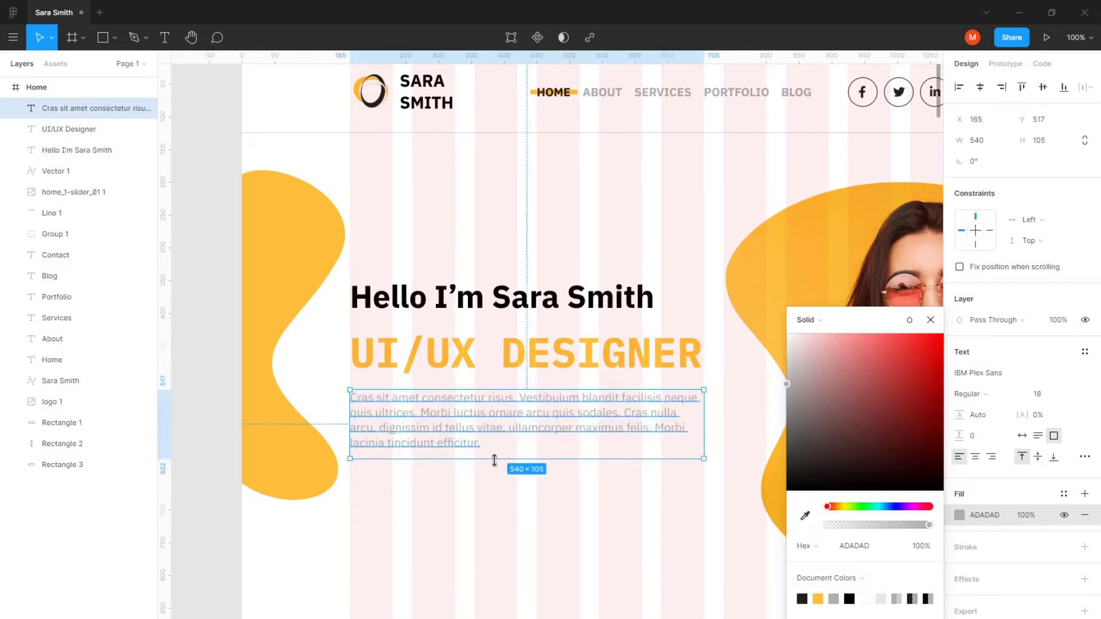
Step: Reposition the paragraph about 35 px below the UI/UX DESIGNER headline
click(470, 494)
click(423, 437)
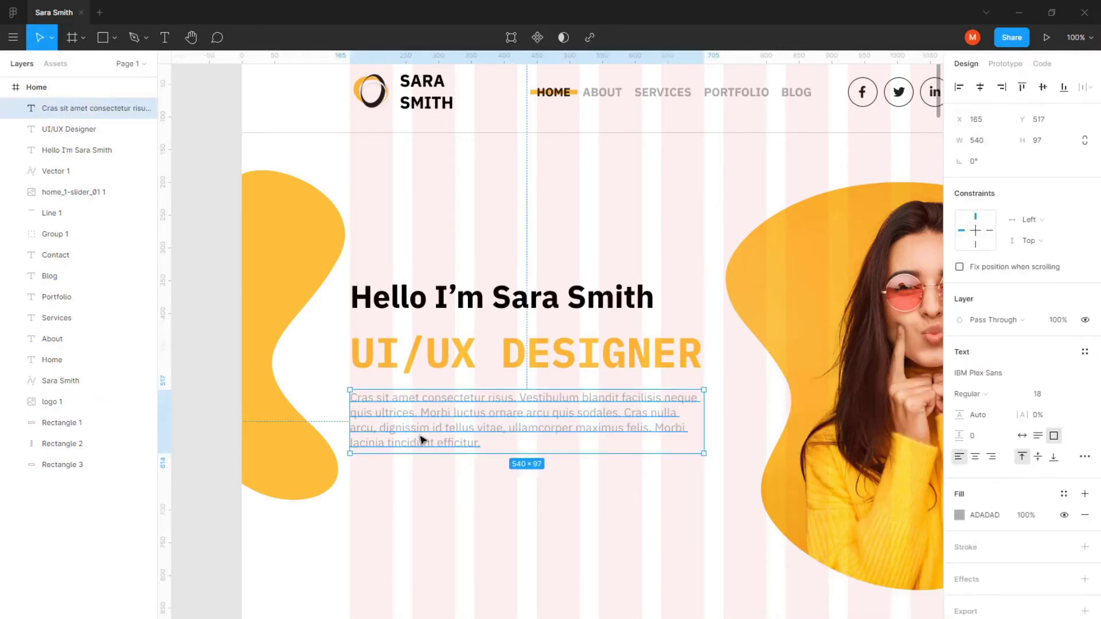
mouse_move(423, 437)
mouse_down()
mouse_move(393, 464)
mouse_move(450, 459)
mouse_move(396, 368)
mouse_up()
click(396, 465)
click(433, 443)
key(Escape)
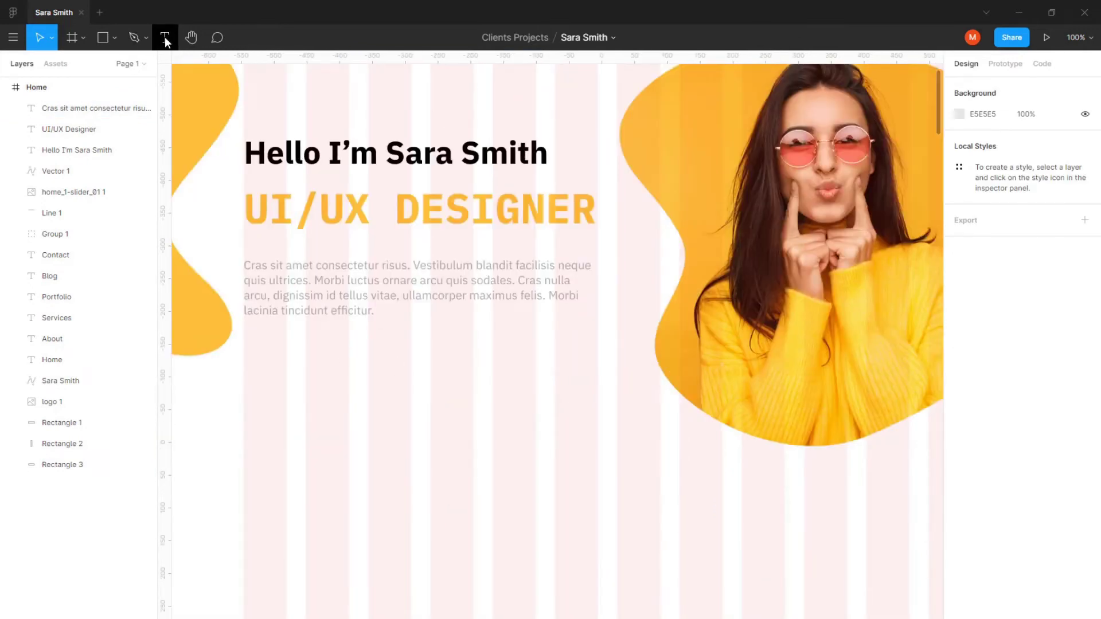
Step: Add an 'Email' label in 24 Bold under the paragraph's left edge
click(165, 37)
click(281, 367)
text(Email)
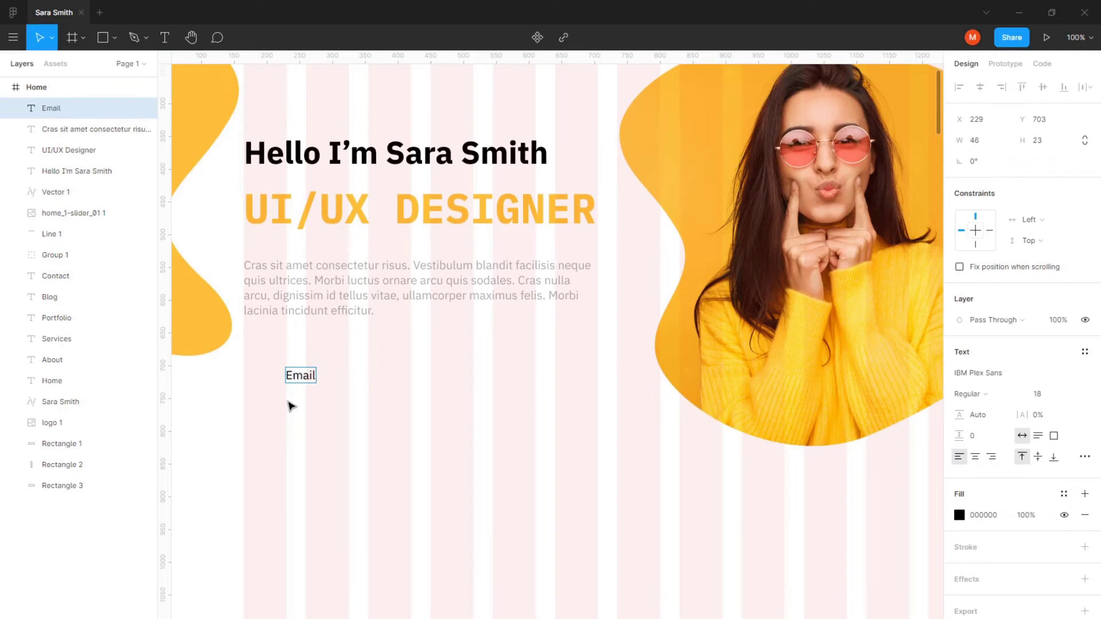
key(Escape)
click(1071, 394)
click(1061, 431)
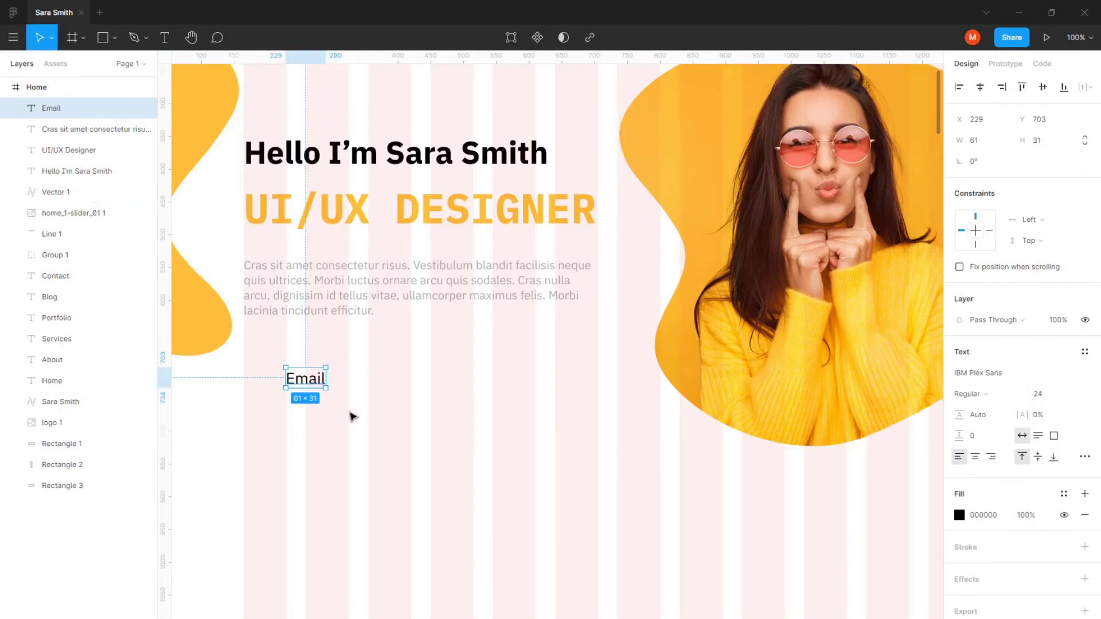
click(984, 395)
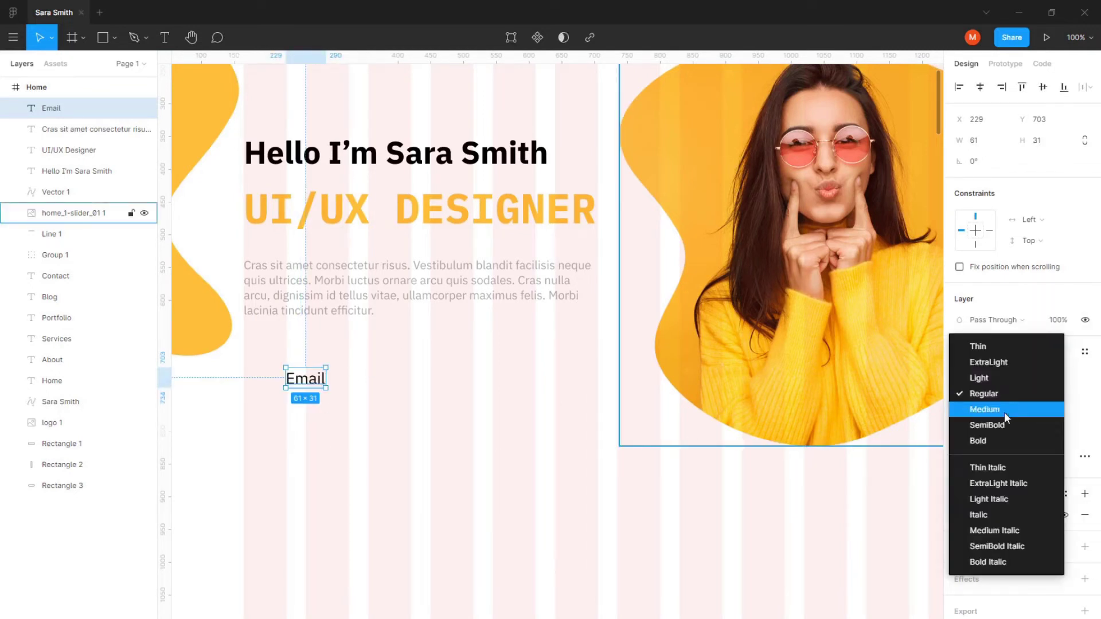
click(986, 441)
mouse_move(308, 381)
mouse_down()
mouse_move(273, 351)
mouse_move(454, 352)
mouse_up()
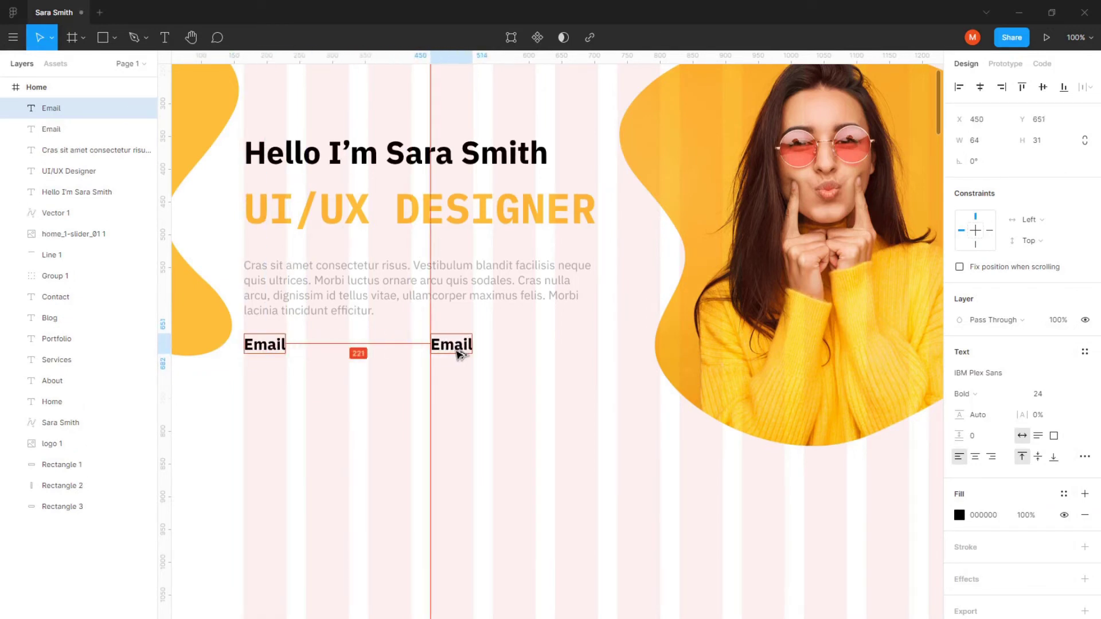
Step: Copy the Email label to the right and rename it 'Behance'
click(416, 386)
click(451, 353)
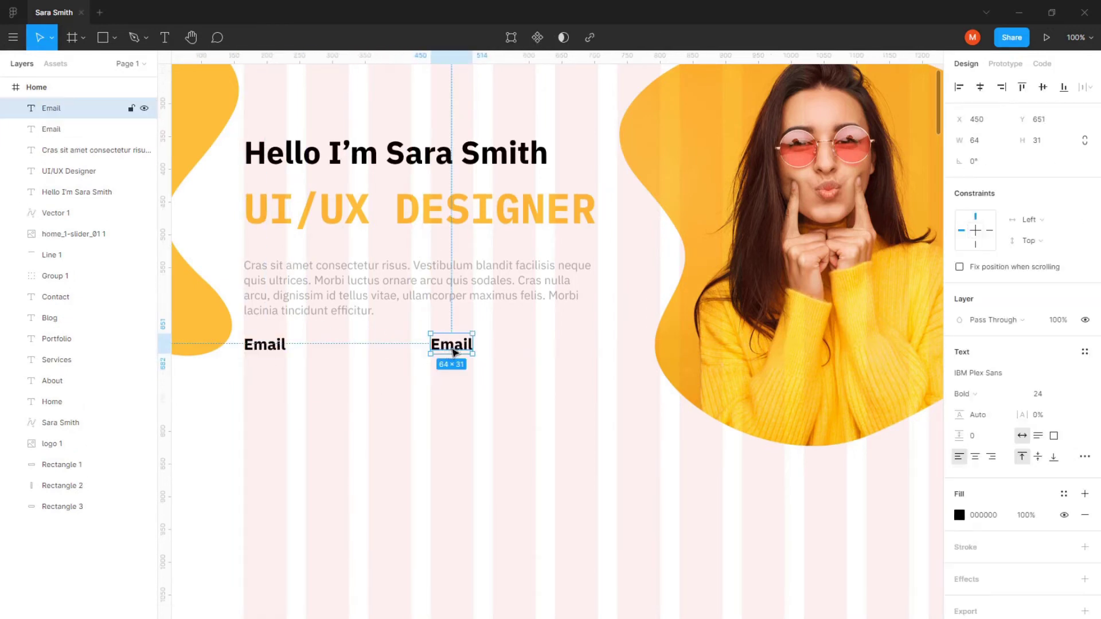
double_click(453, 348)
text(Behance)
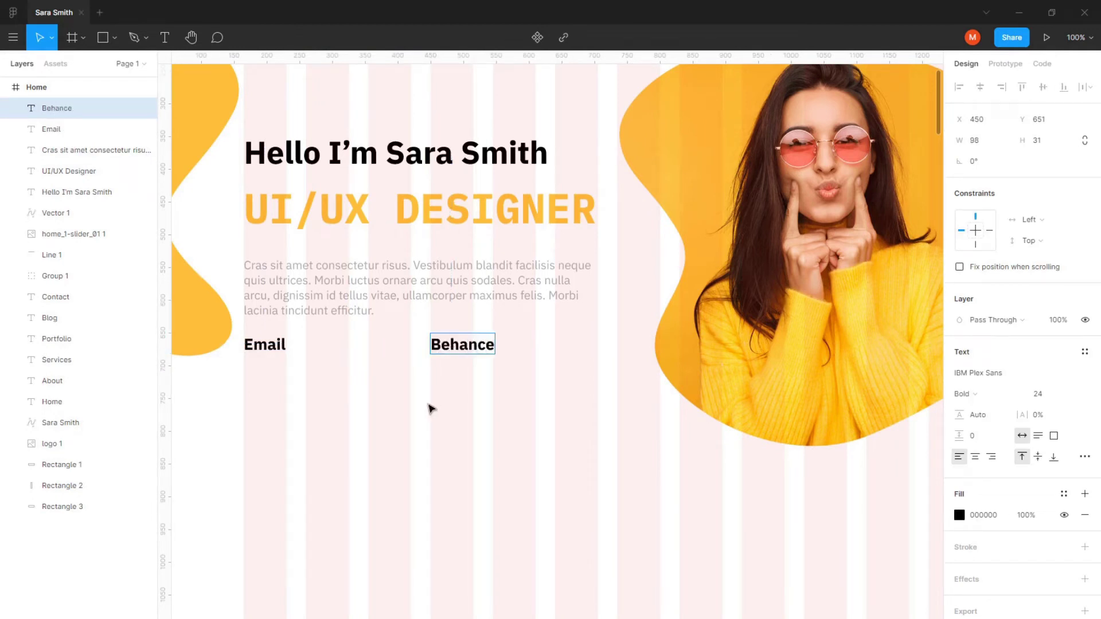
key(Escape)
Step: Duplicate both labels into a row below, replacing them with placeholder email address and Behance link
shift+click(264, 344)
drag(444, 349, 445, 380)
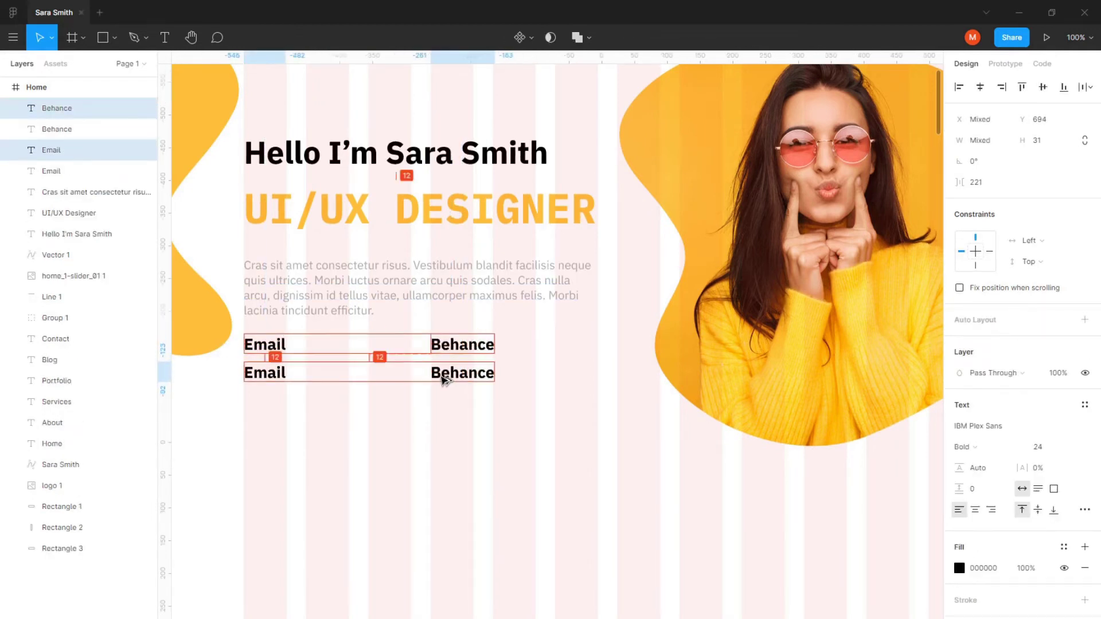
click(267, 374)
key(Return)
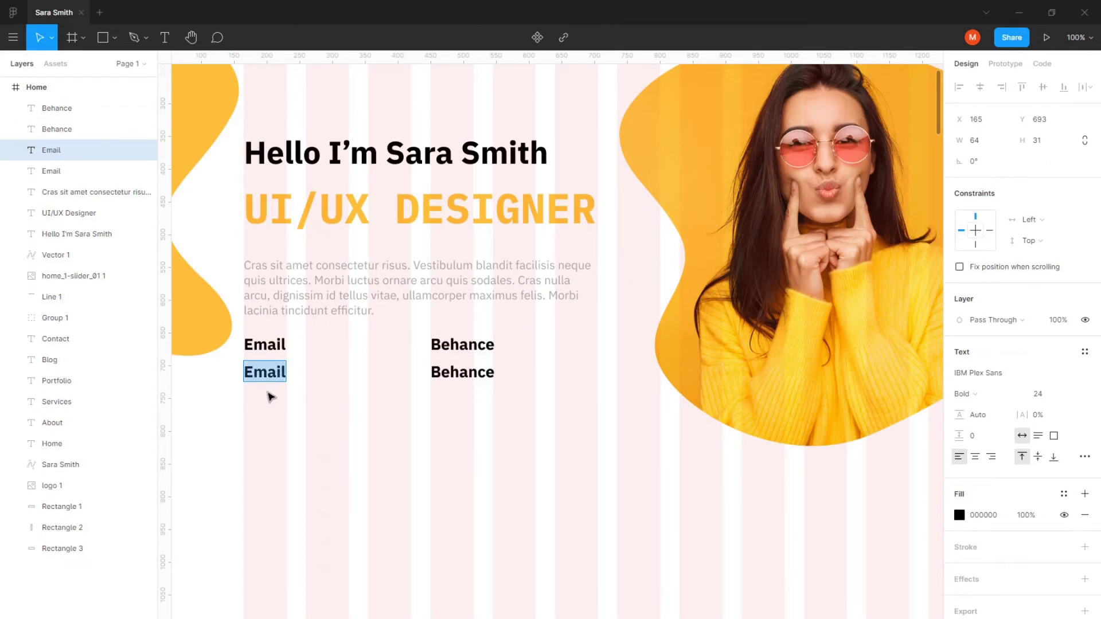
text(your-name@do)
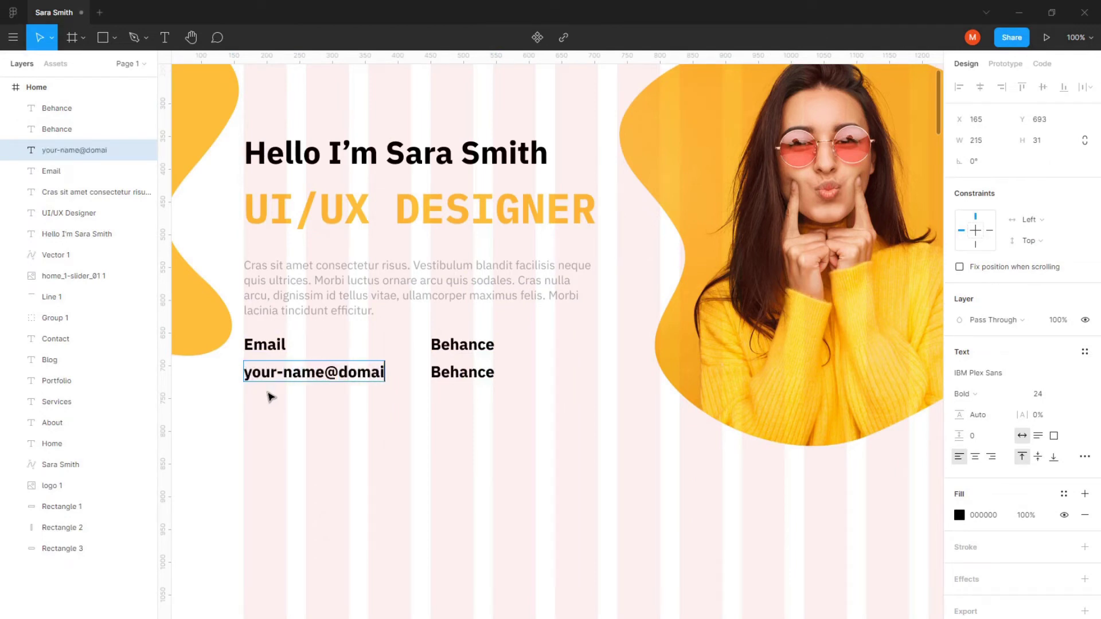
double_click(472, 379)
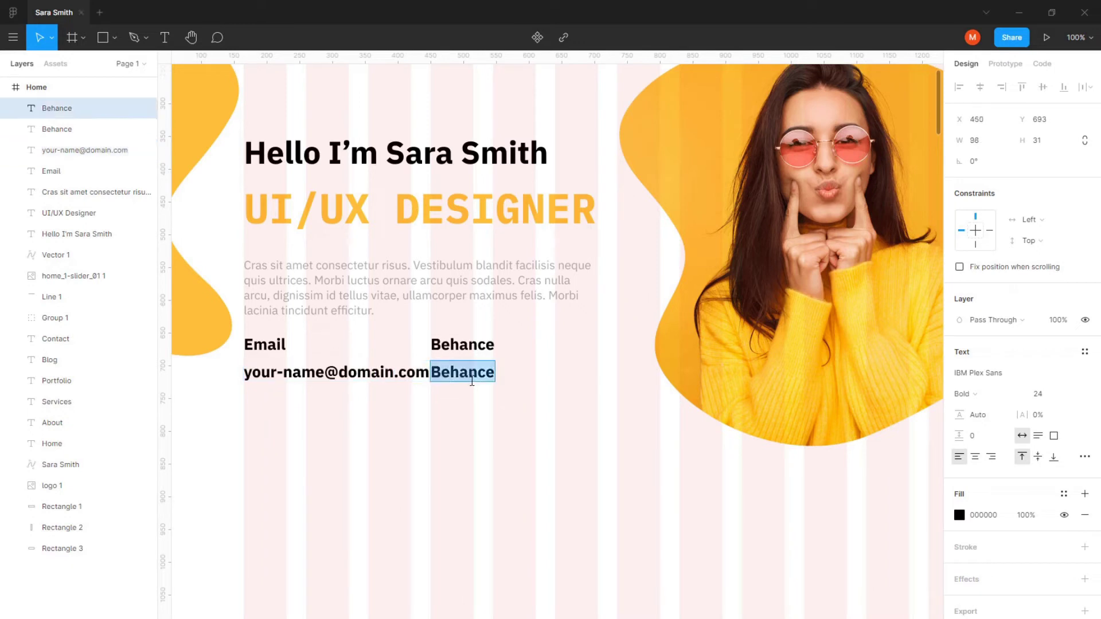
text(www)
text(ehan)
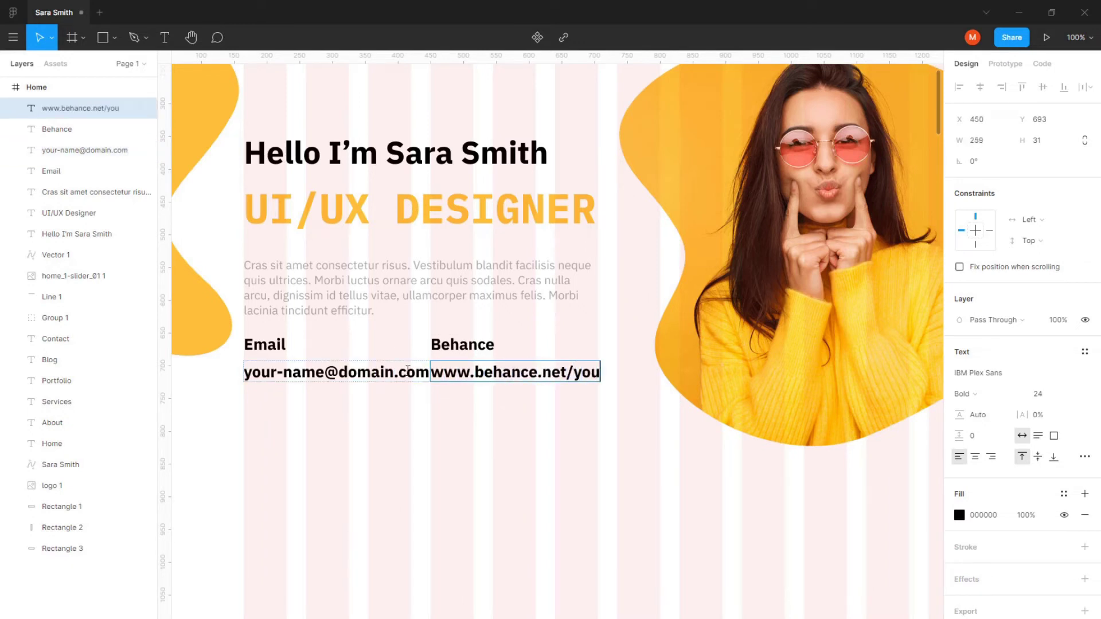
text(rname)
key(Escape)
Step: Set the email address and Behance link to 18 Regular
shift+click(386, 379)
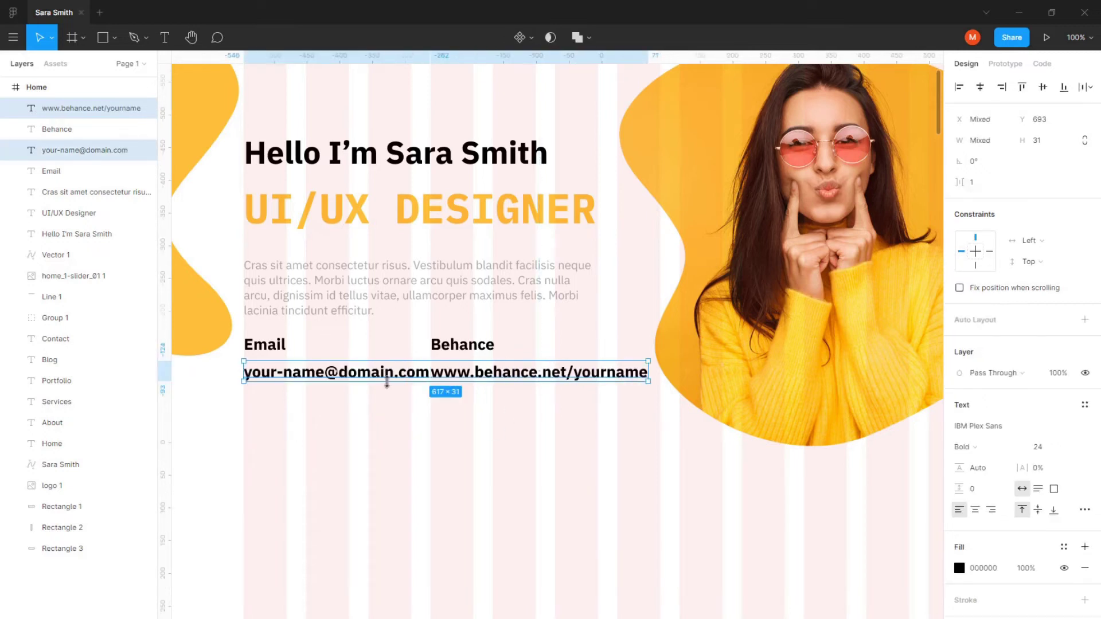
click(1078, 450)
click(1053, 431)
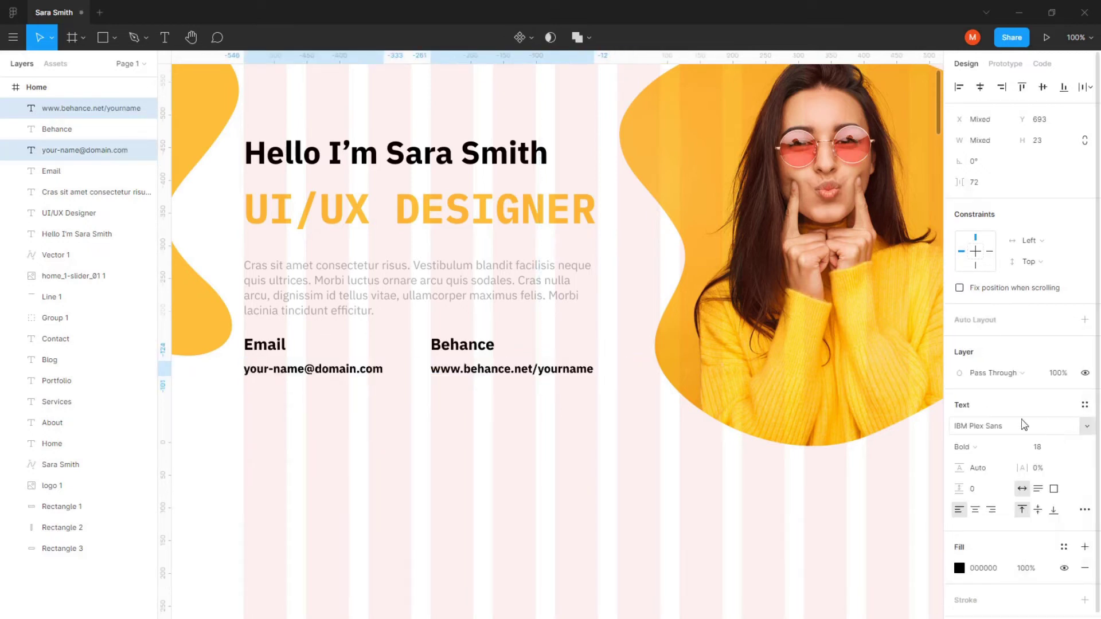
click(966, 447)
click(997, 400)
click(335, 459)
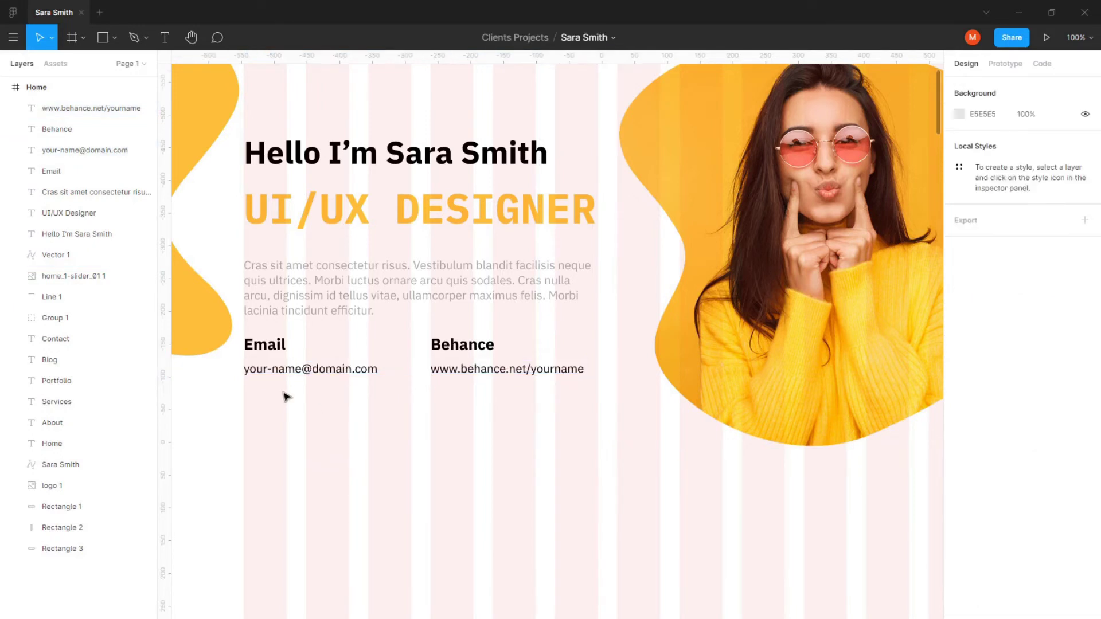
Step: Draw a rectangle below the email address and set its height to 50
click(112, 39)
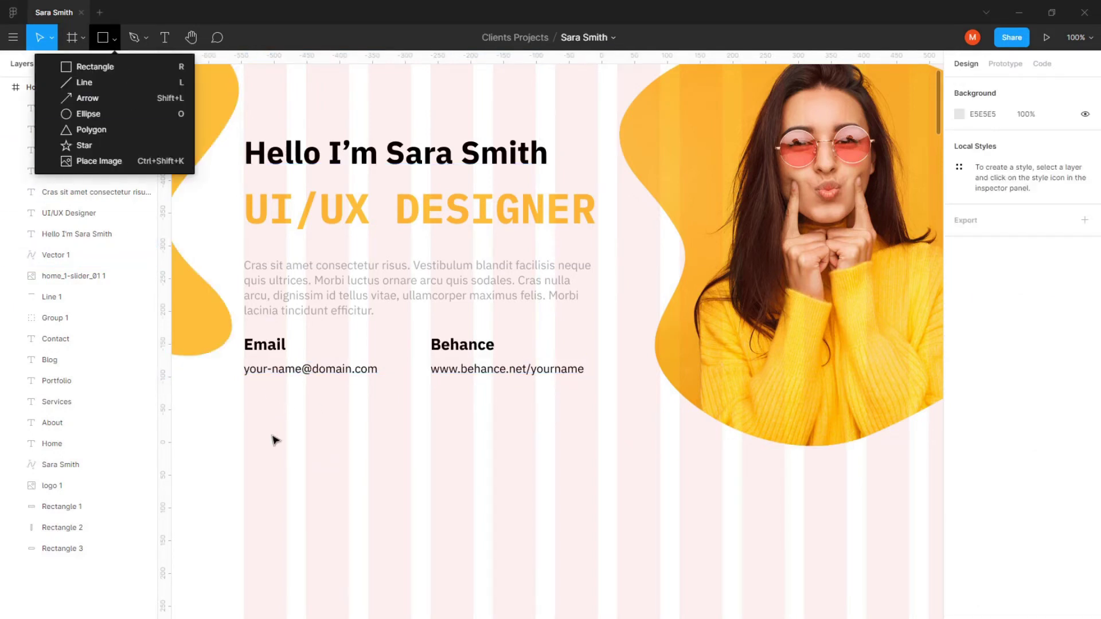
key(r)
drag(245, 394, 411, 431)
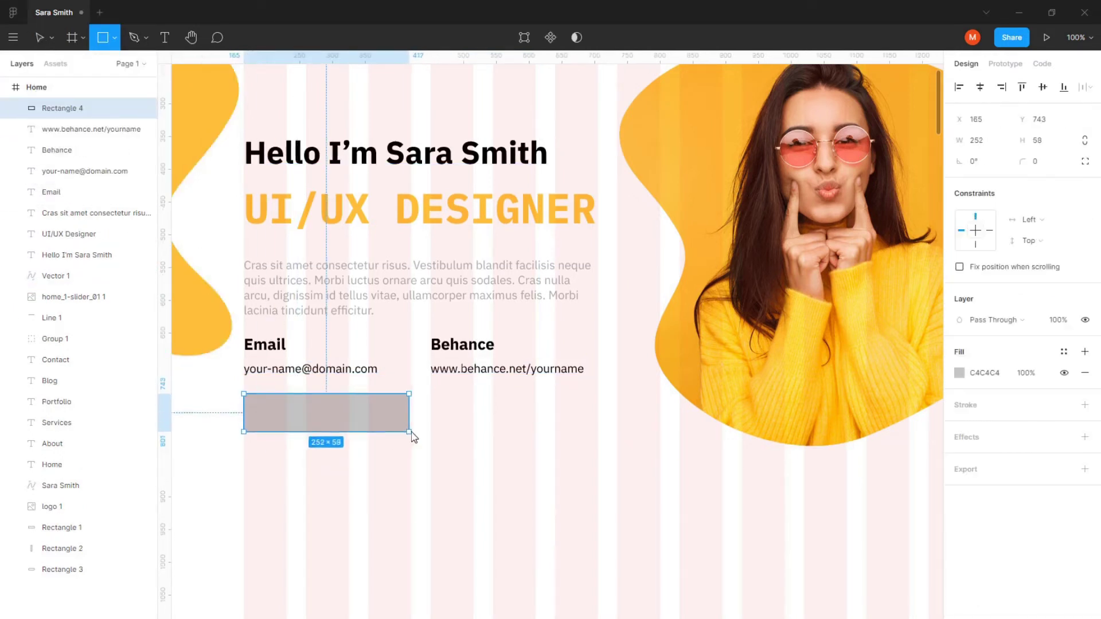
click(1038, 140)
text(50)
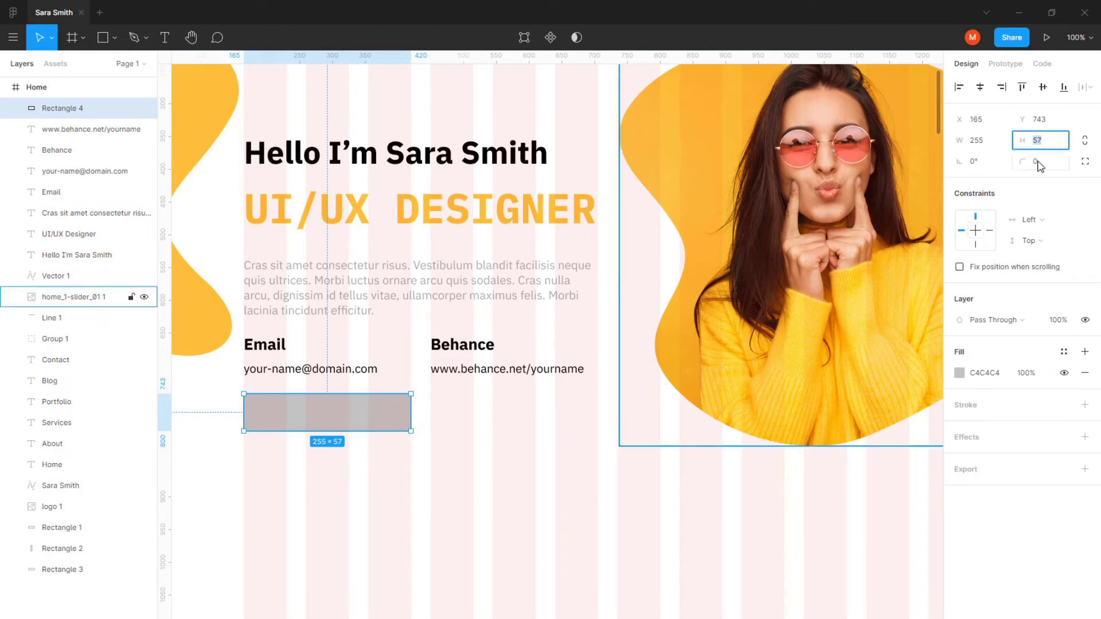
key(Return)
Step: Make the rectangle a dark pill with 50 corner radius, nudged slightly lower
click(959, 374)
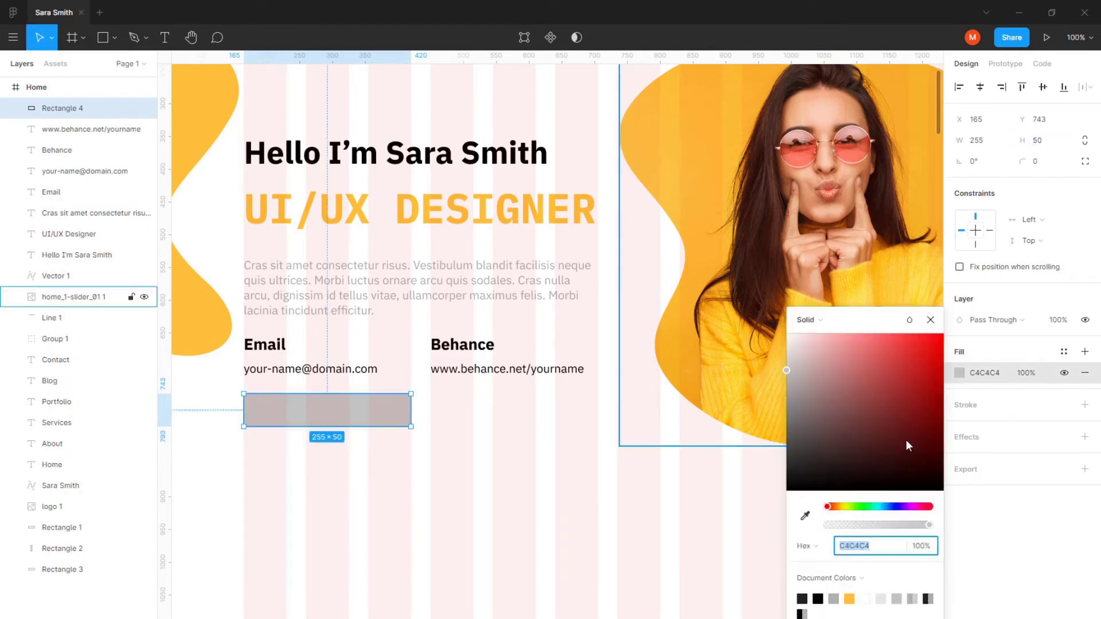
click(818, 599)
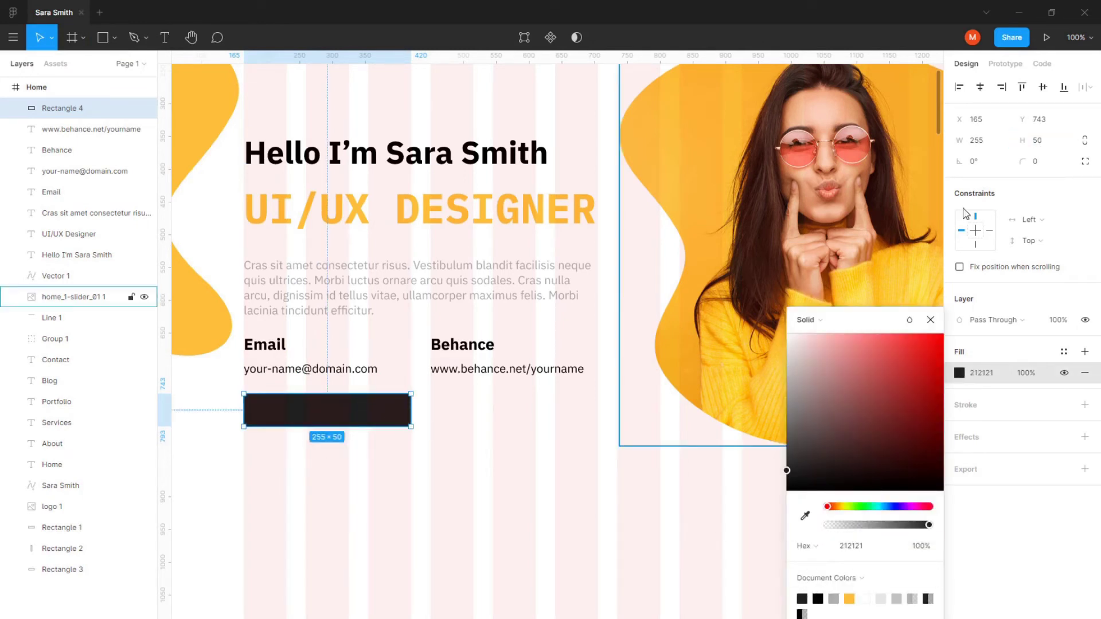
click(1039, 161)
text(50)
key(Return)
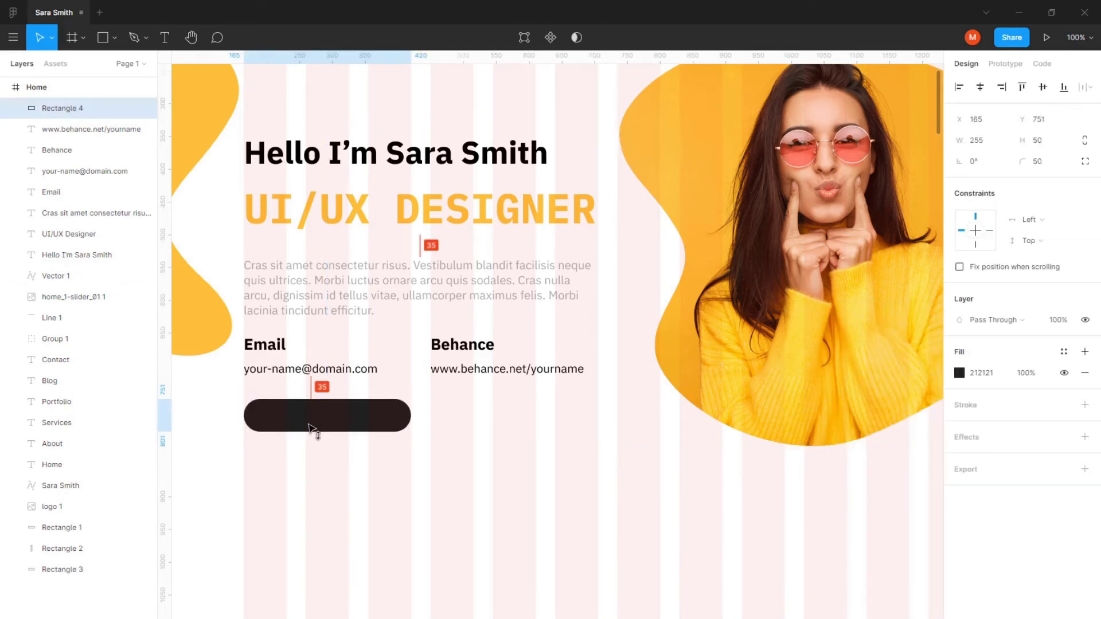
drag(330, 427, 350, 436)
Step: Add a Download CV label in 24 Bold with orange FFC13D fill
click(165, 37)
click(305, 508)
text(Download CV)
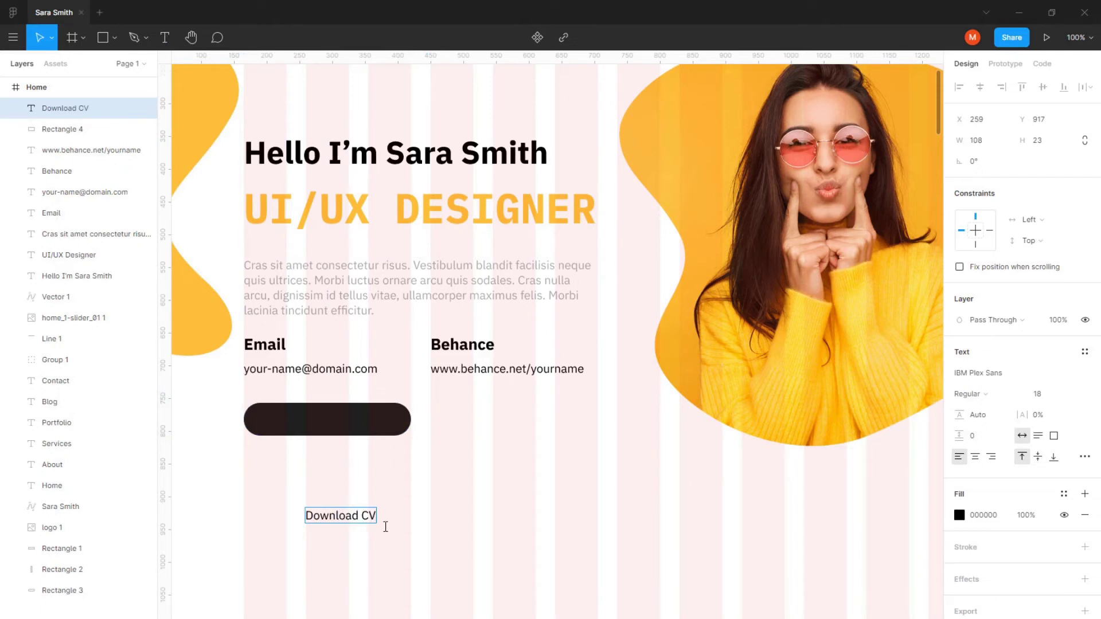
key(Escape)
click(1072, 394)
click(1058, 437)
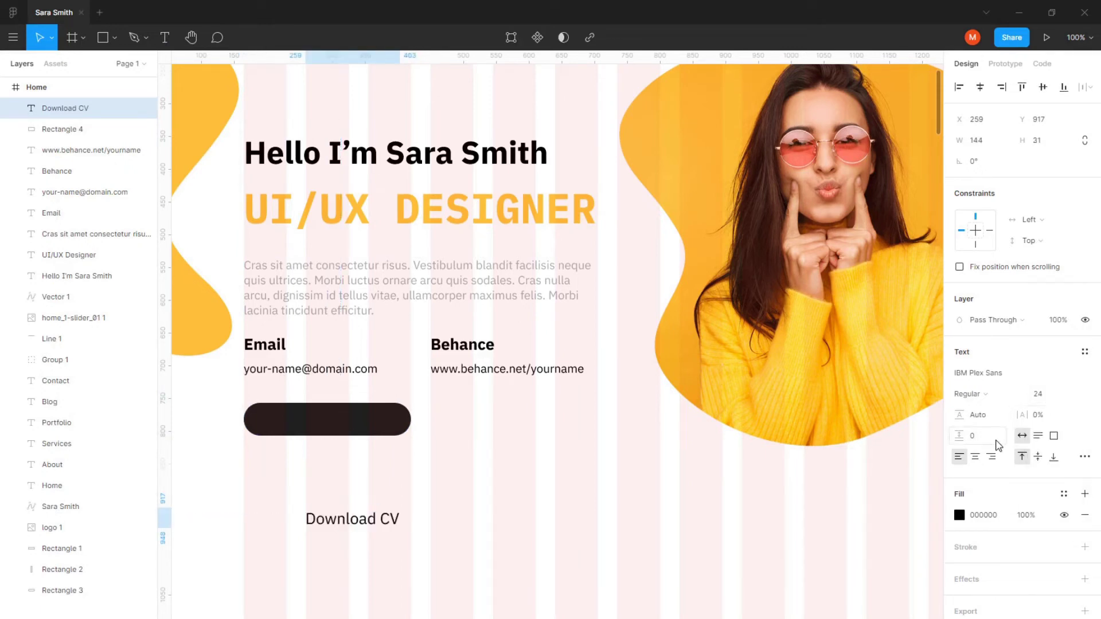
click(998, 395)
click(987, 440)
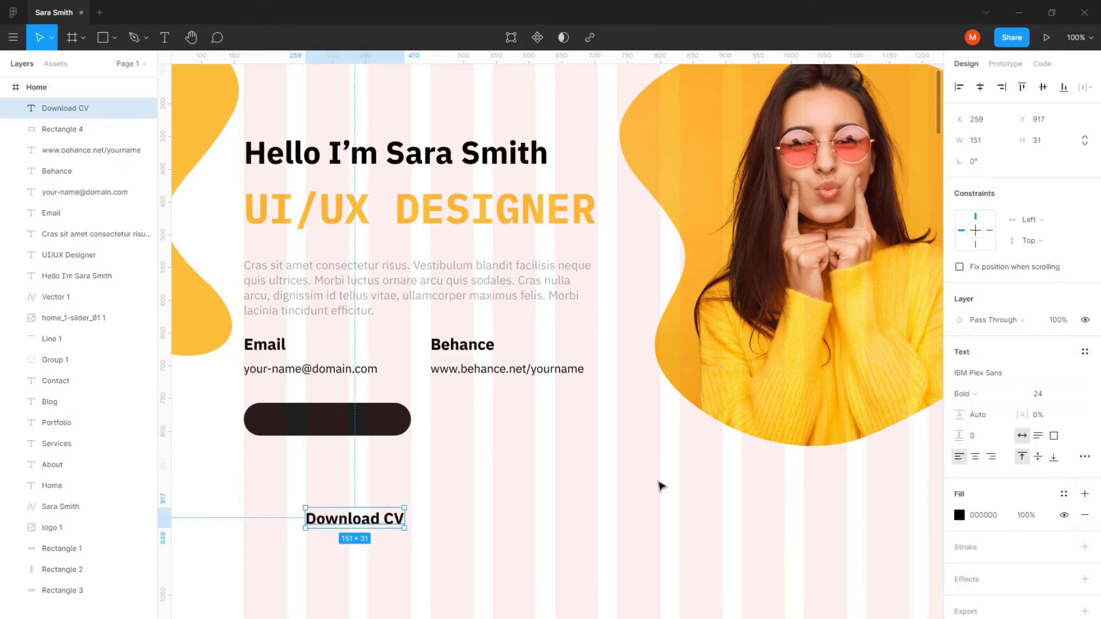
click(960, 515)
click(849, 598)
click(590, 551)
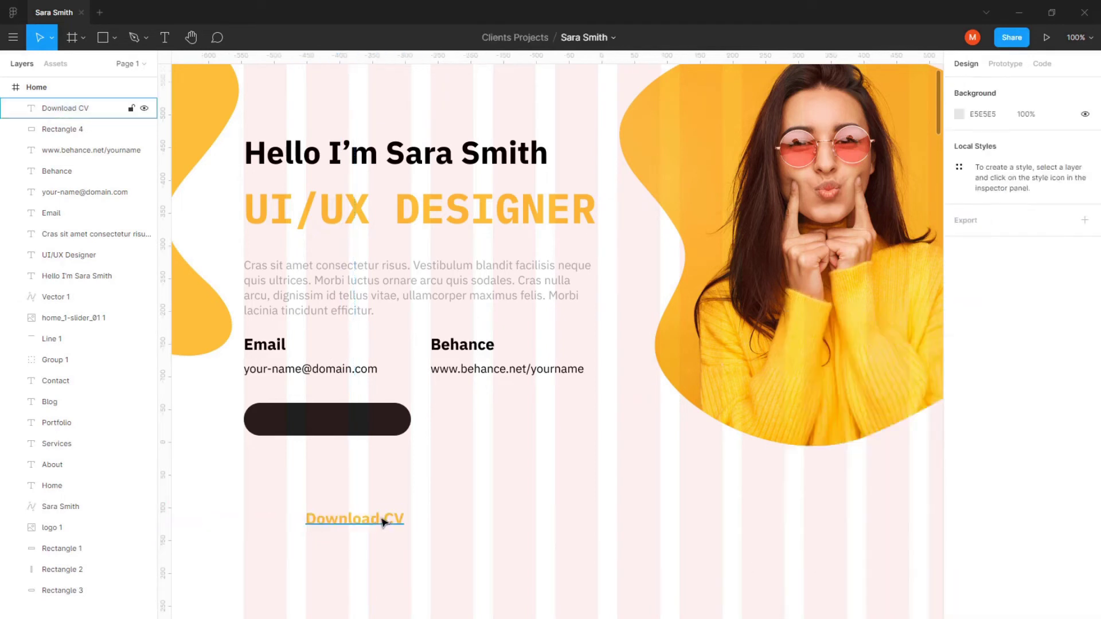
Step: Place the Download CV label on the dark pill, narrow the pill, and shift the button 18 px left
drag(385, 518, 351, 413)
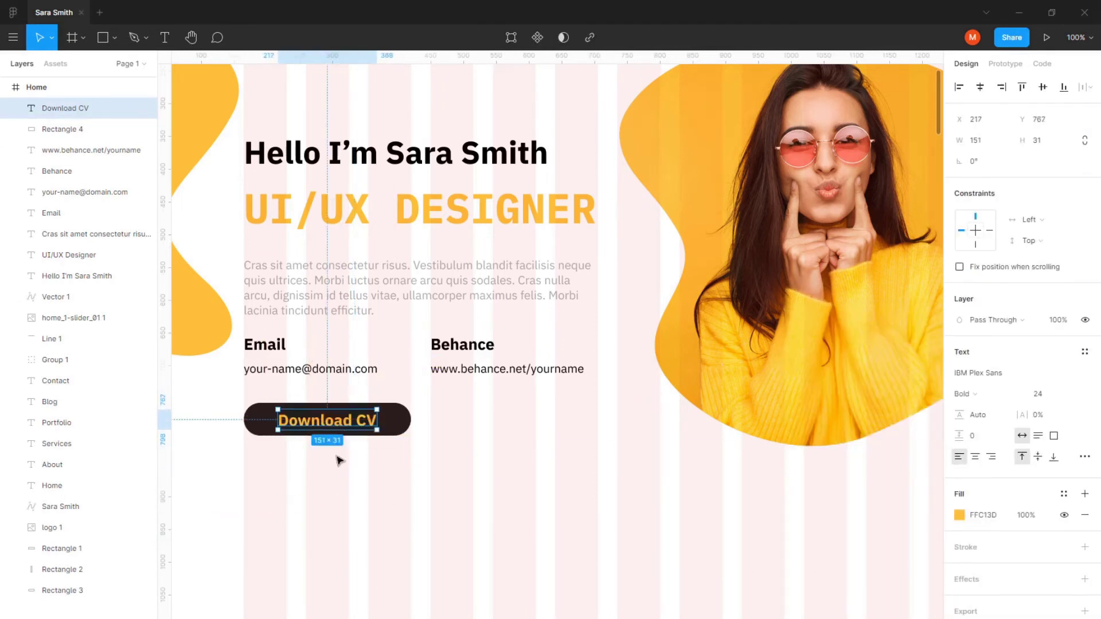
click(339, 457)
click(411, 427)
click(369, 420)
click(409, 421)
mouse_move(409, 421)
mouse_down()
mouse_move(324, 424)
mouse_move(507, 422)
mouse_up()
shift+click(334, 425)
click(396, 445)
Step: Duplicate the button to the right and relabel the copy Hire Me
click(310, 431)
shift+click(345, 421)
click(471, 470)
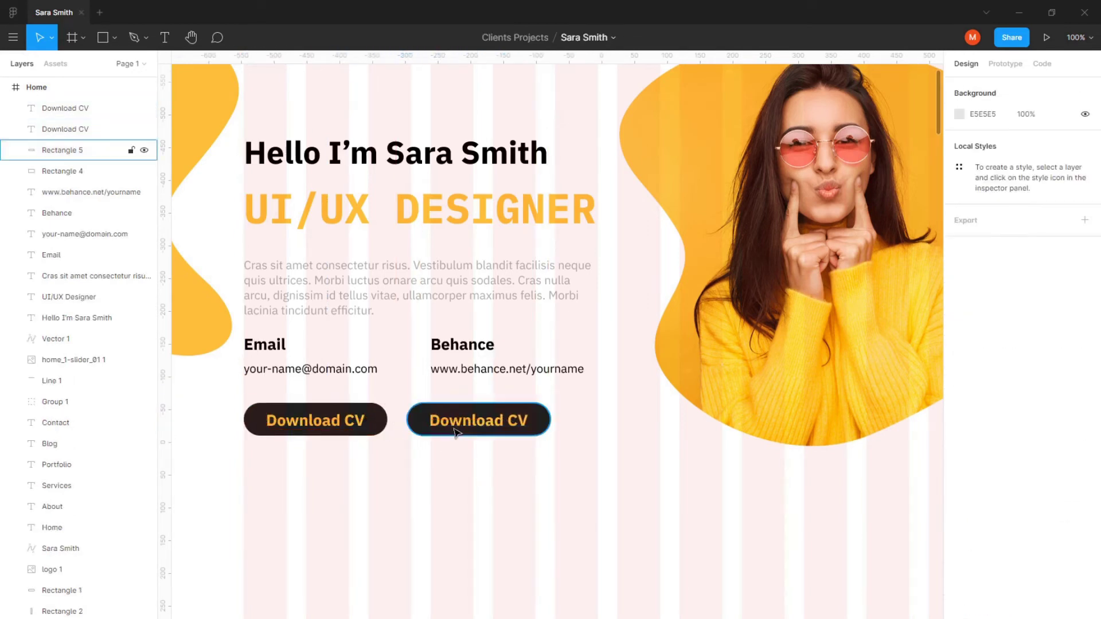
double_click(460, 424)
text(Hire Me)
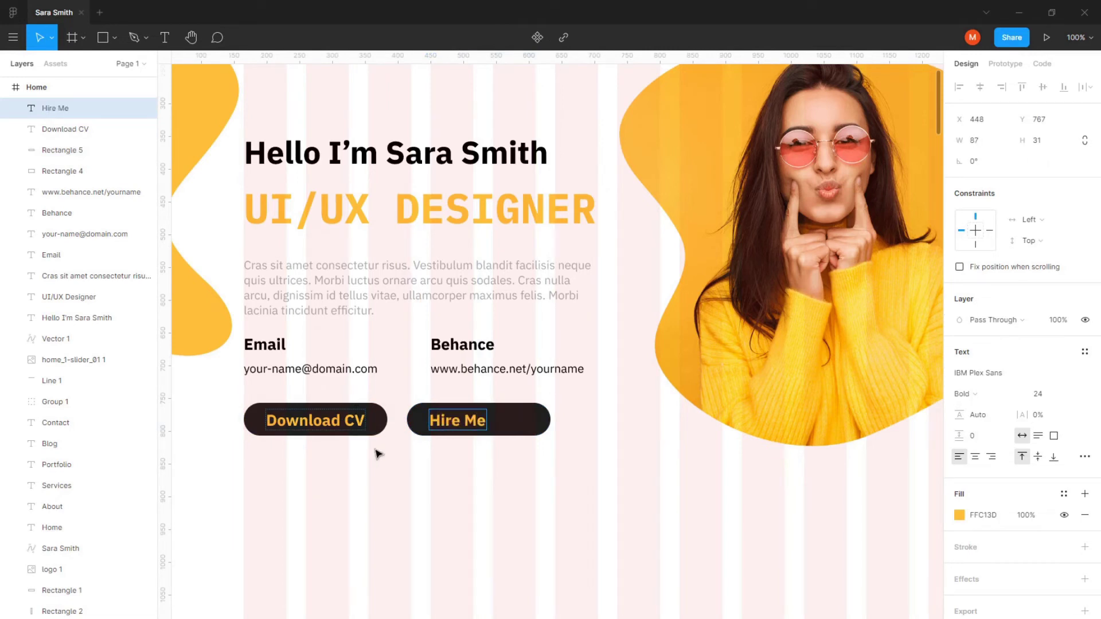
key(Escape)
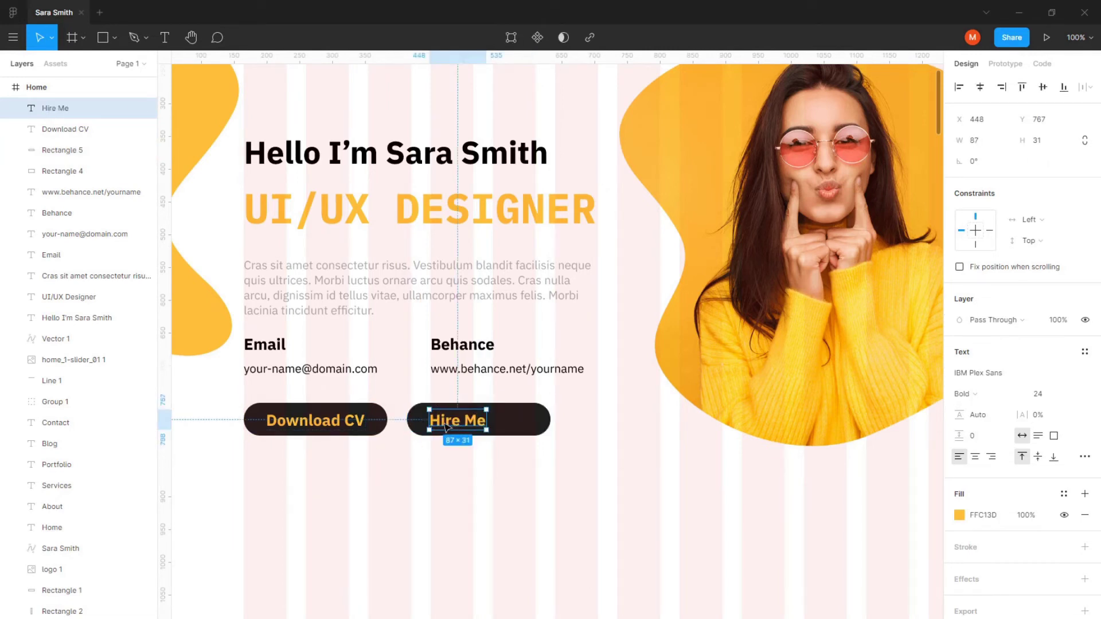
Step: Fit the Hire Me button to its label and restore Download CV to 255 wide with centred text
click(515, 421)
drag(550, 422, 480, 421)
shift+click(457, 421)
click(387, 437)
drag(387, 424, 410, 424)
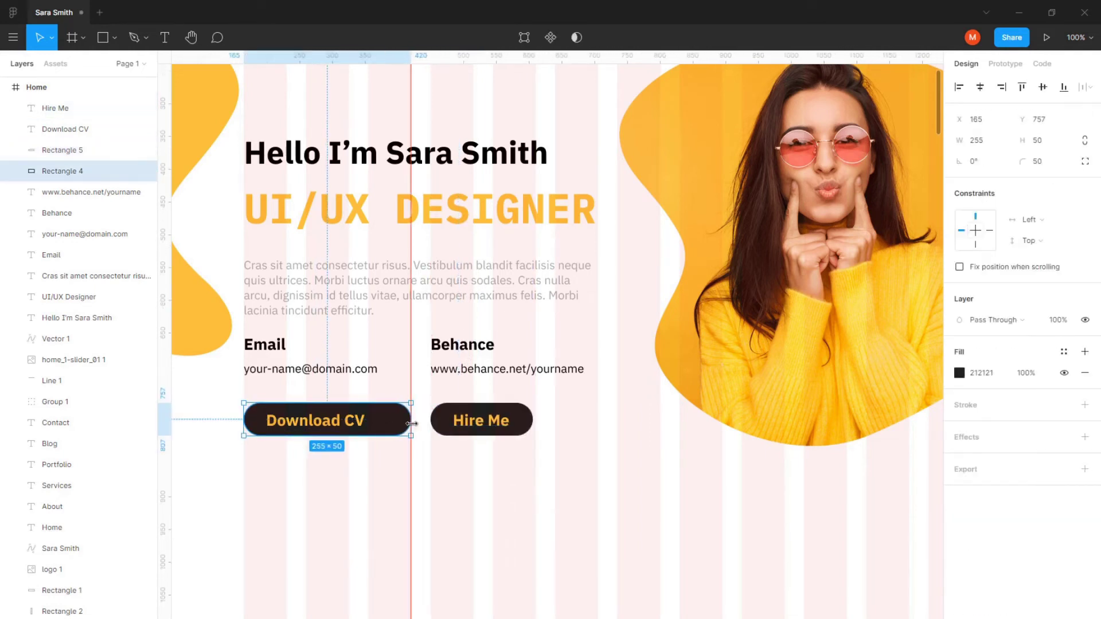
click(334, 429)
drag(335, 429, 346, 429)
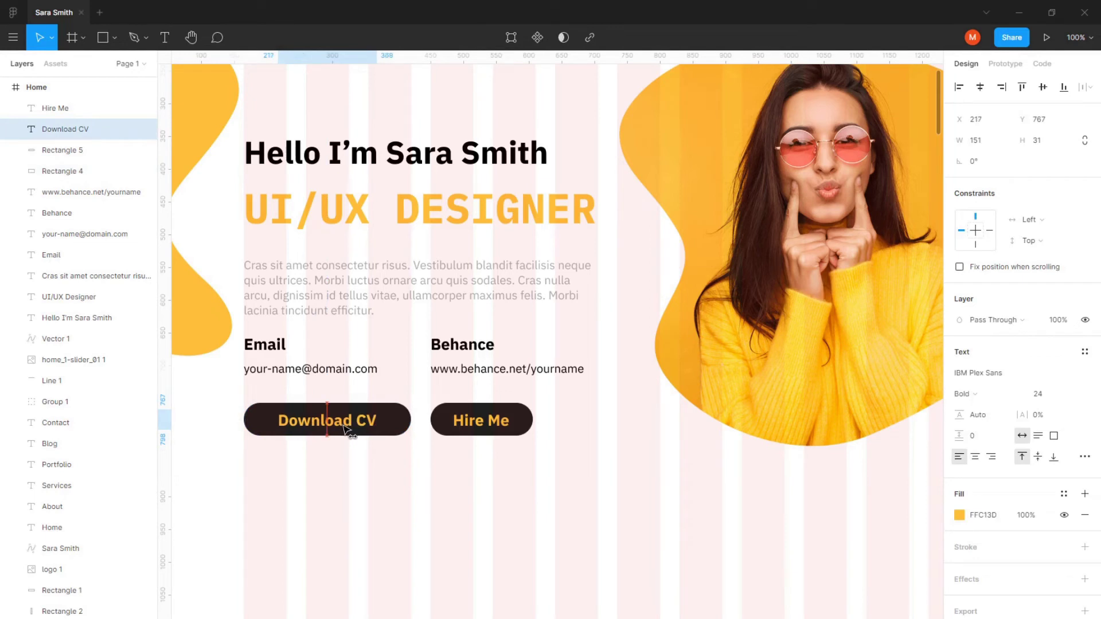
shift+click(380, 432)
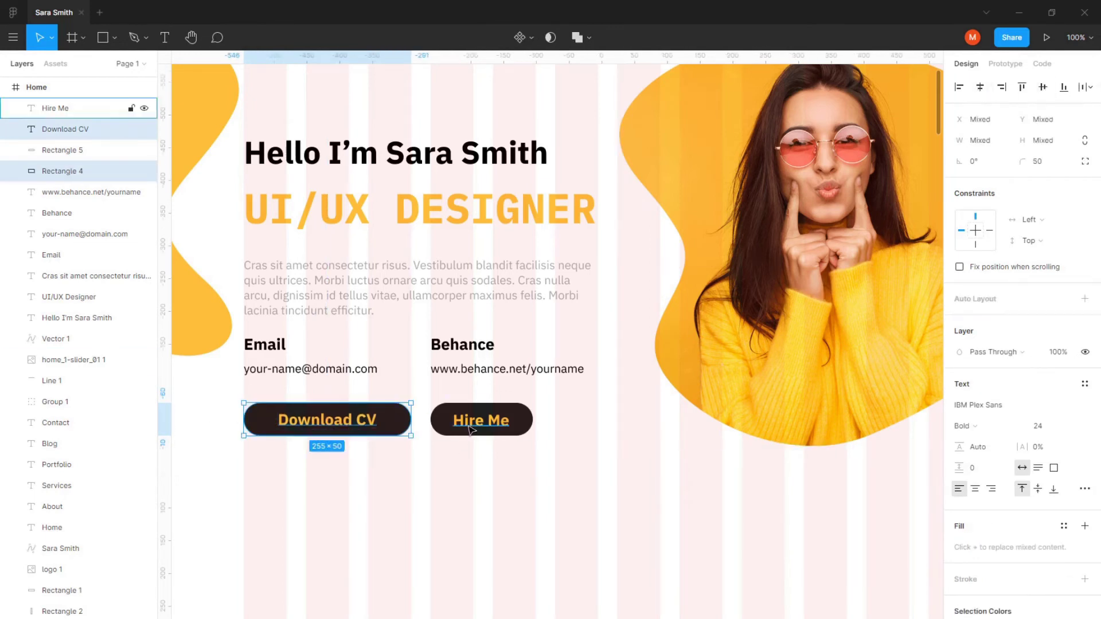
key(shift+Tab)
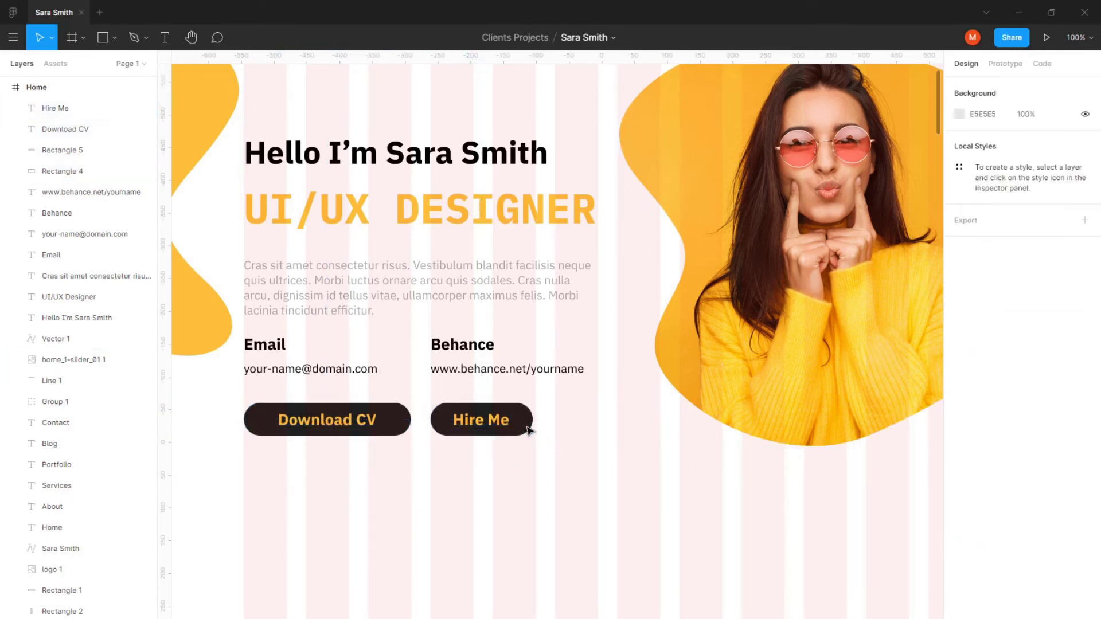
Step: Fill the Hire Me button yellow FFC13D and make its label text dark
click(528, 430)
click(959, 373)
click(818, 599)
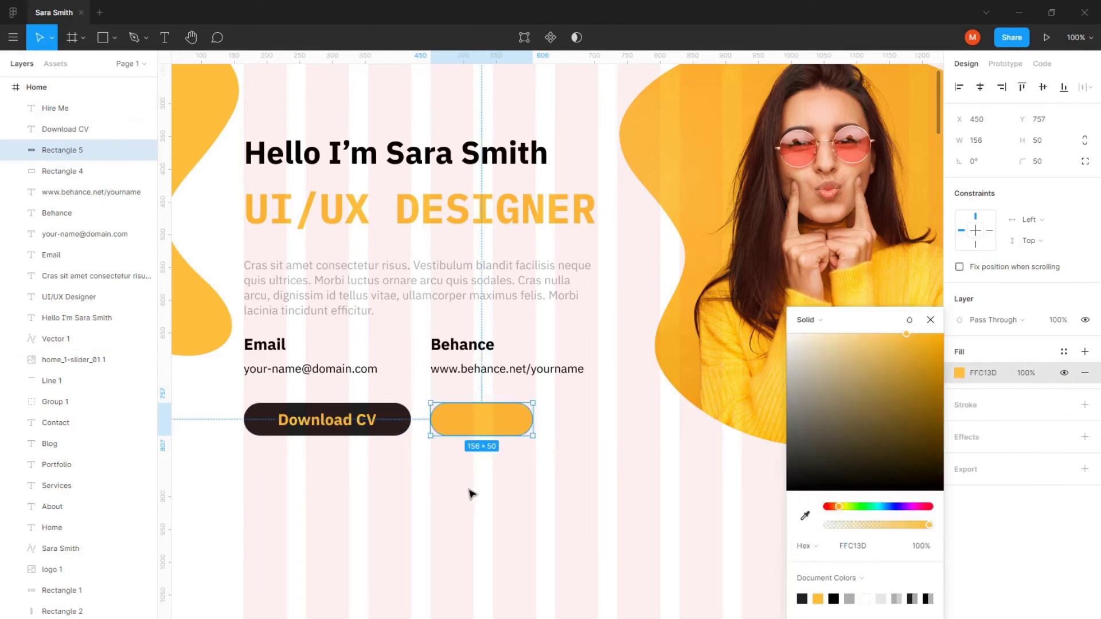
click(482, 419)
click(958, 515)
click(803, 599)
click(619, 595)
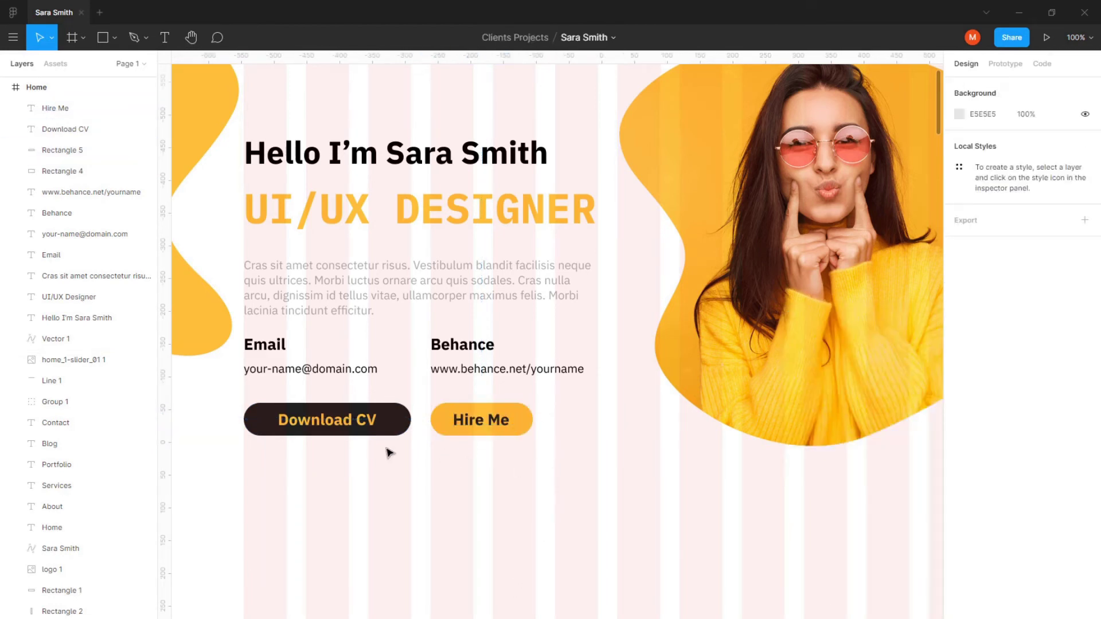
Step: Move both buttons slightly lower within the Home frame
key(ctrl+minus)
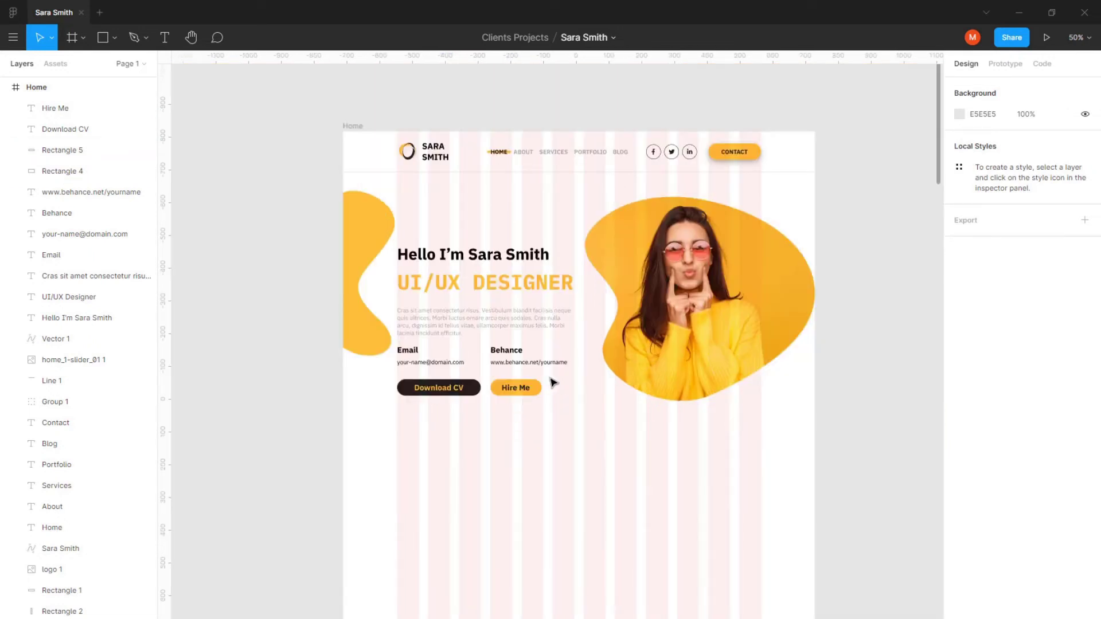
drag(552, 382, 386, 413)
drag(439, 388, 436, 400)
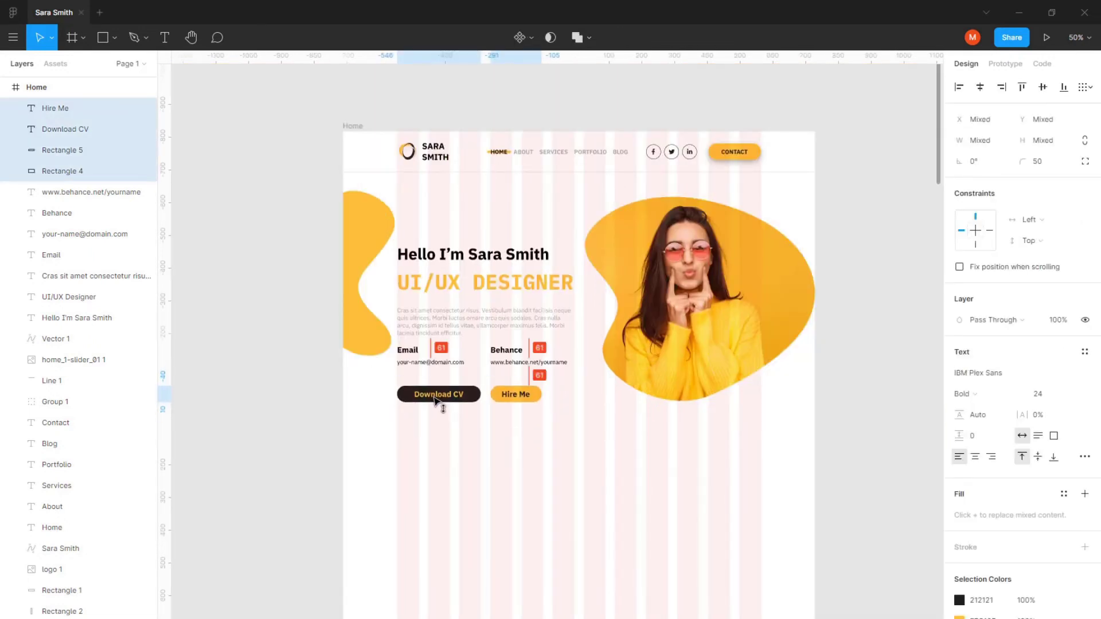
click(548, 371)
drag(548, 371, 501, 299)
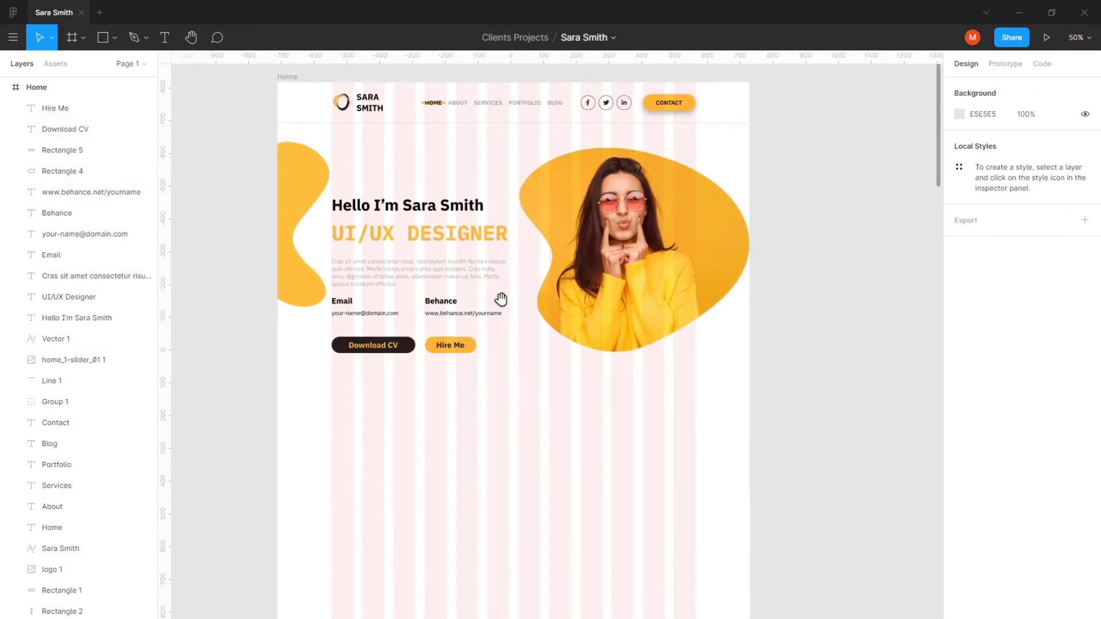
key(ctrl+plus)
mouse_move(493, 374)
mouse_down()
mouse_move(588, 315)
mouse_move(557, 286)
mouse_move(522, 285)
mouse_up()
click(103, 38)
Step: Draw a 350×149 grey rectangle below the Download CV button and start a text box to its right
click(115, 37)
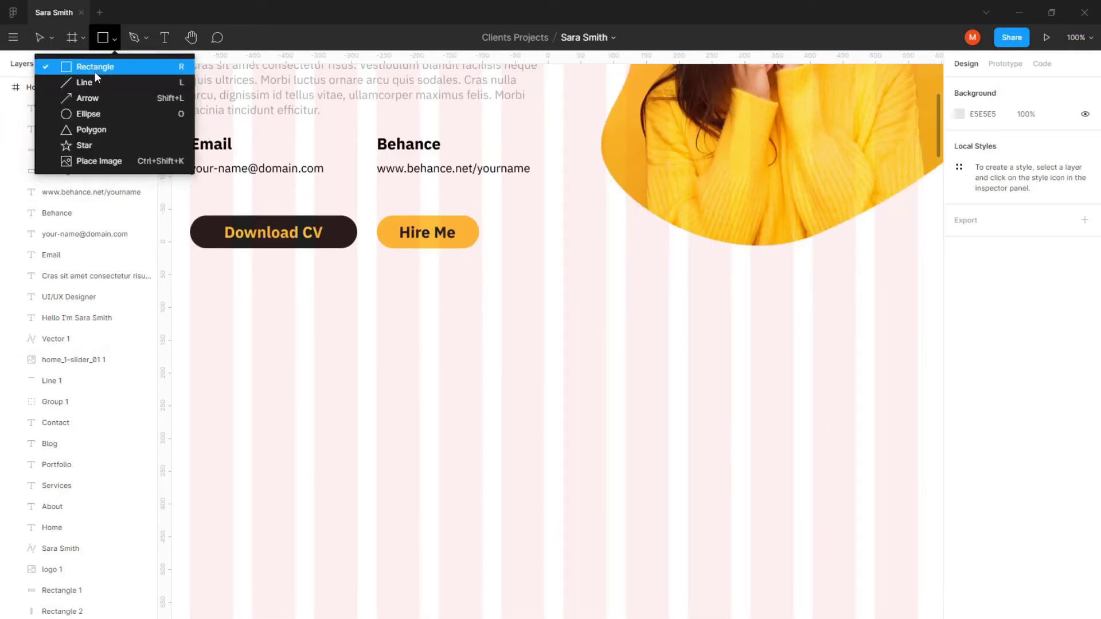
click(95, 73)
drag(224, 355, 421, 394)
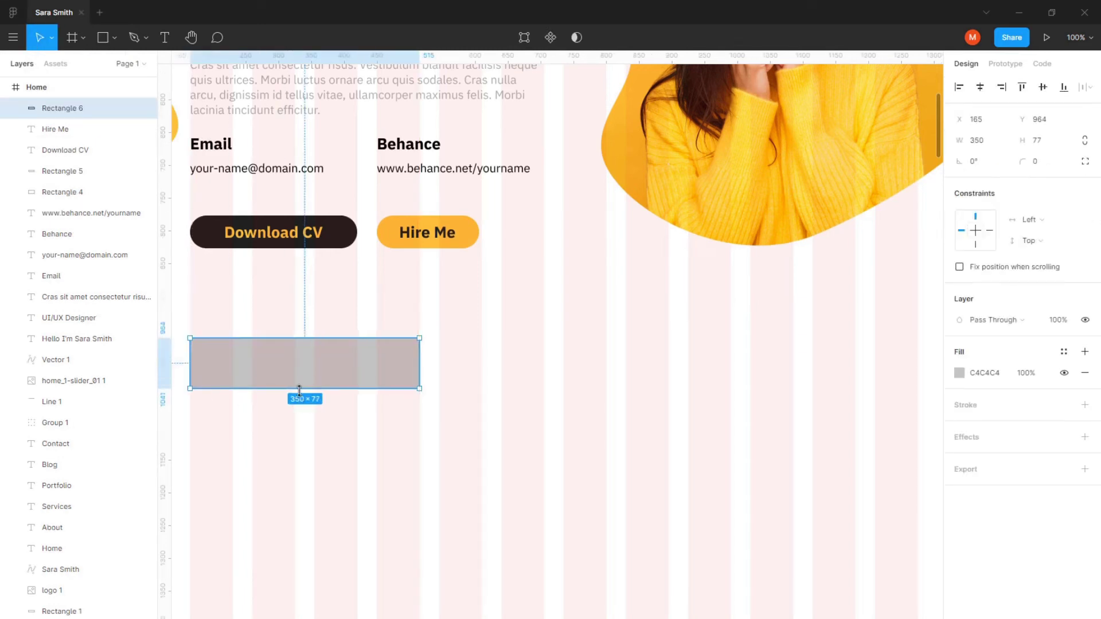
drag(297, 388, 298, 436)
click(508, 412)
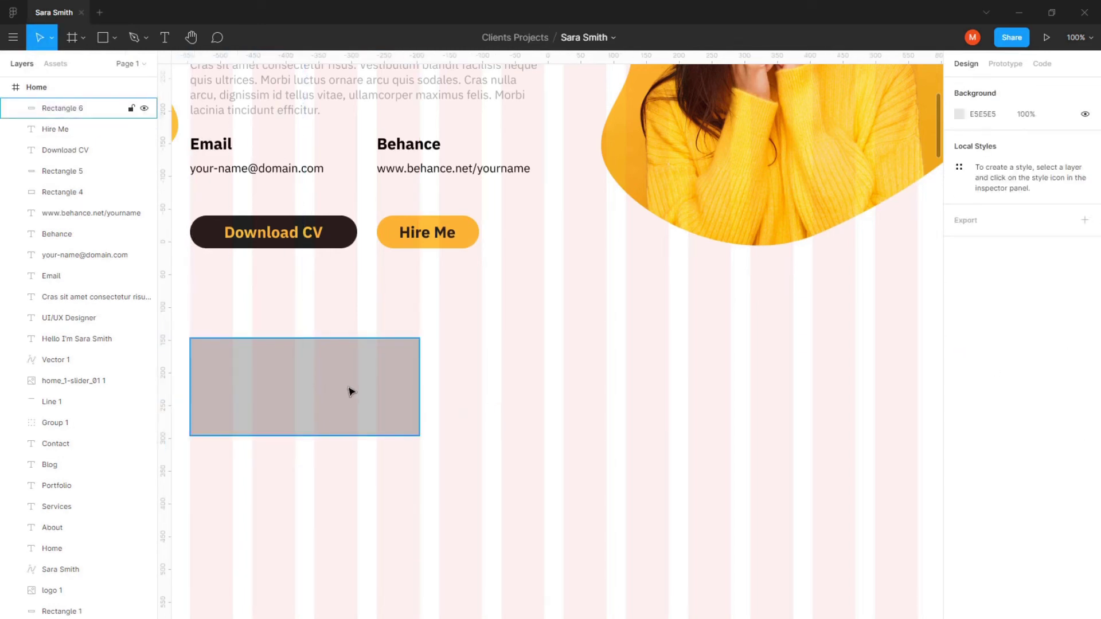
click(351, 392)
click(469, 371)
click(285, 415)
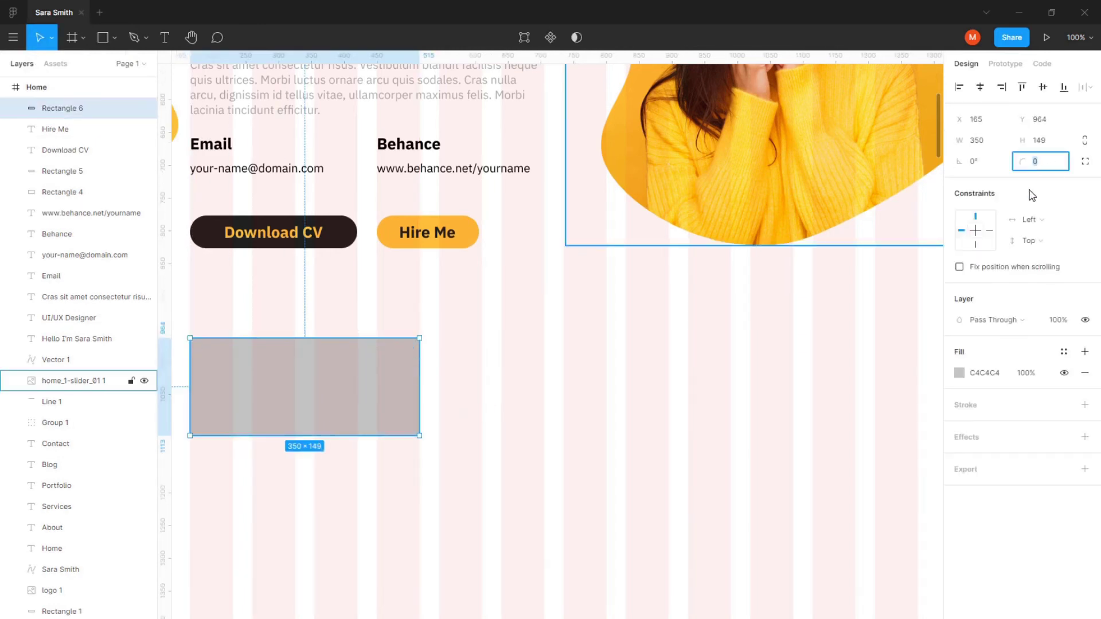
click(565, 367)
click(165, 37)
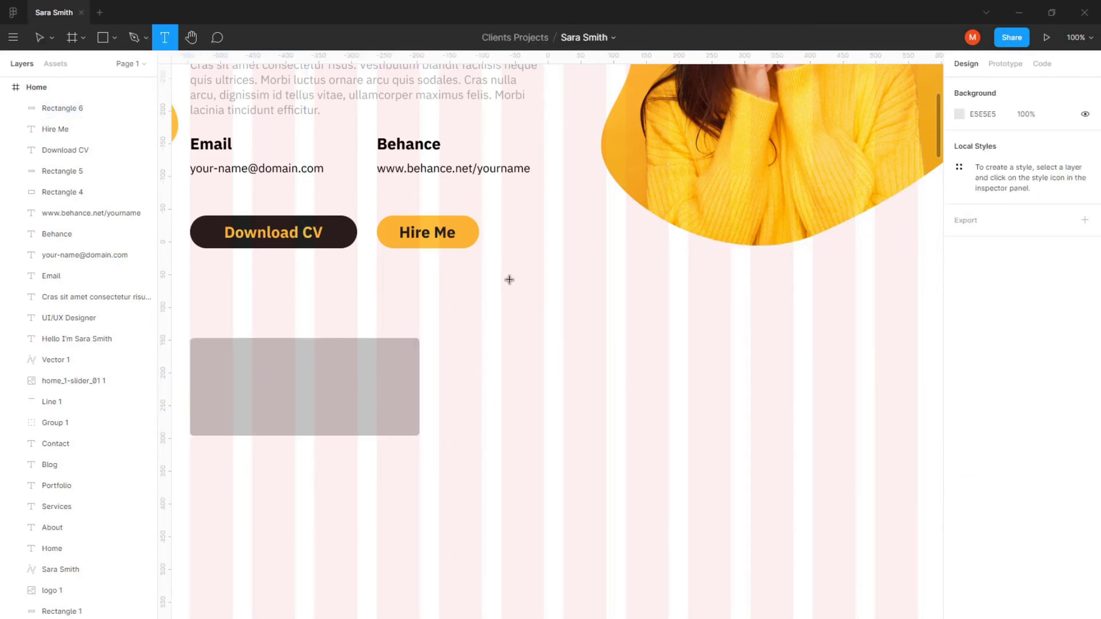
click(594, 378)
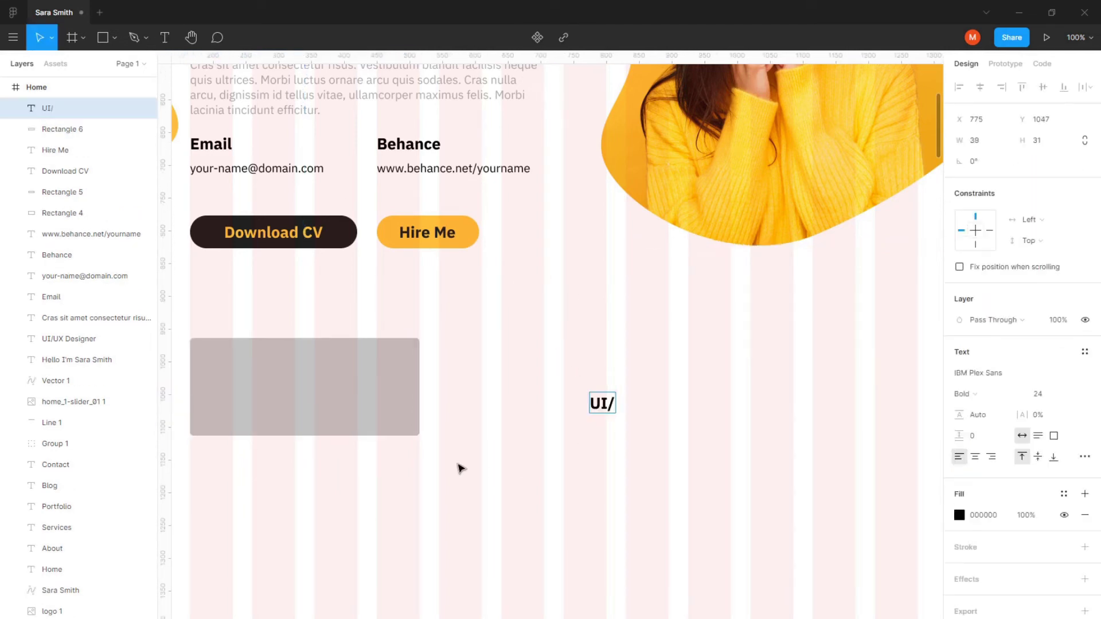
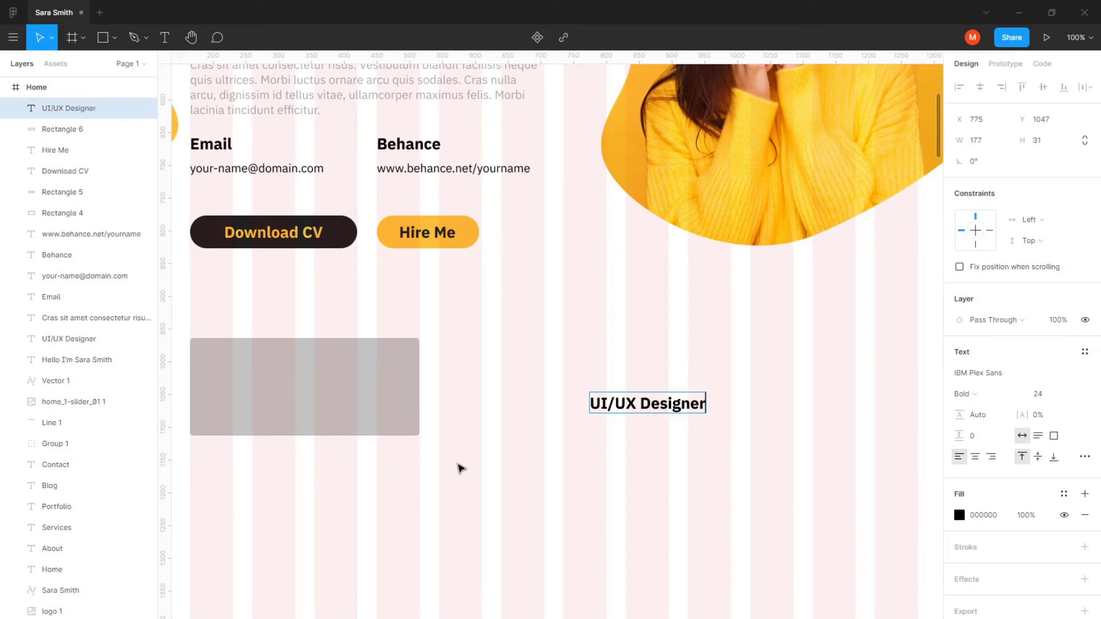
Step: Set the UI/UX Designer heading to IBM Plex Mono and drag it onto the grey card
key(Escape)
click(1026, 376)
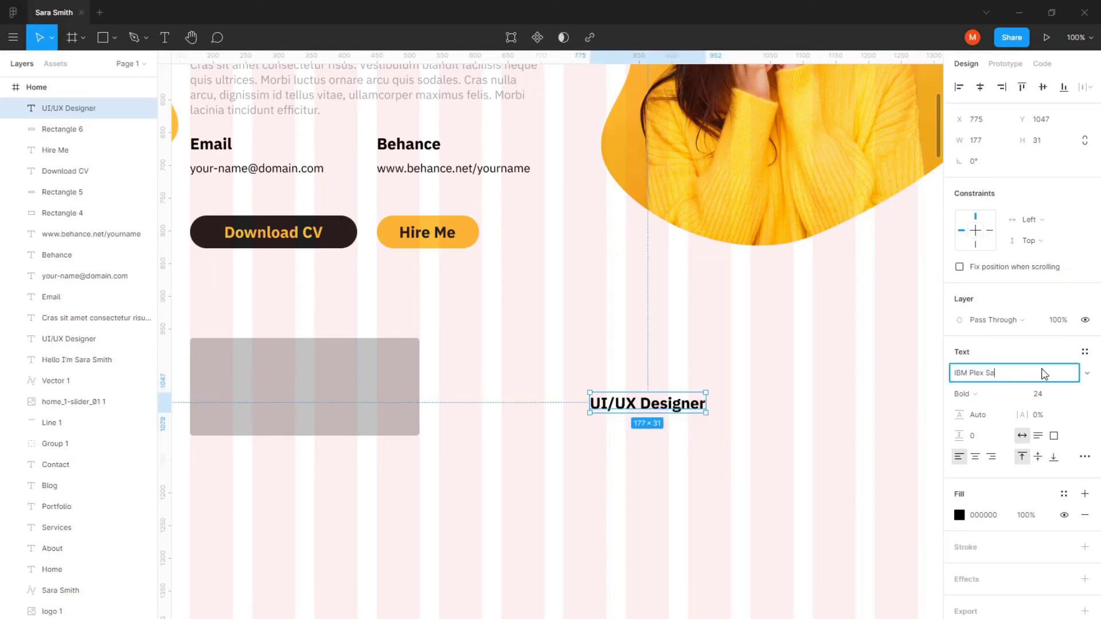
text(Mono)
key(Return)
click(551, 339)
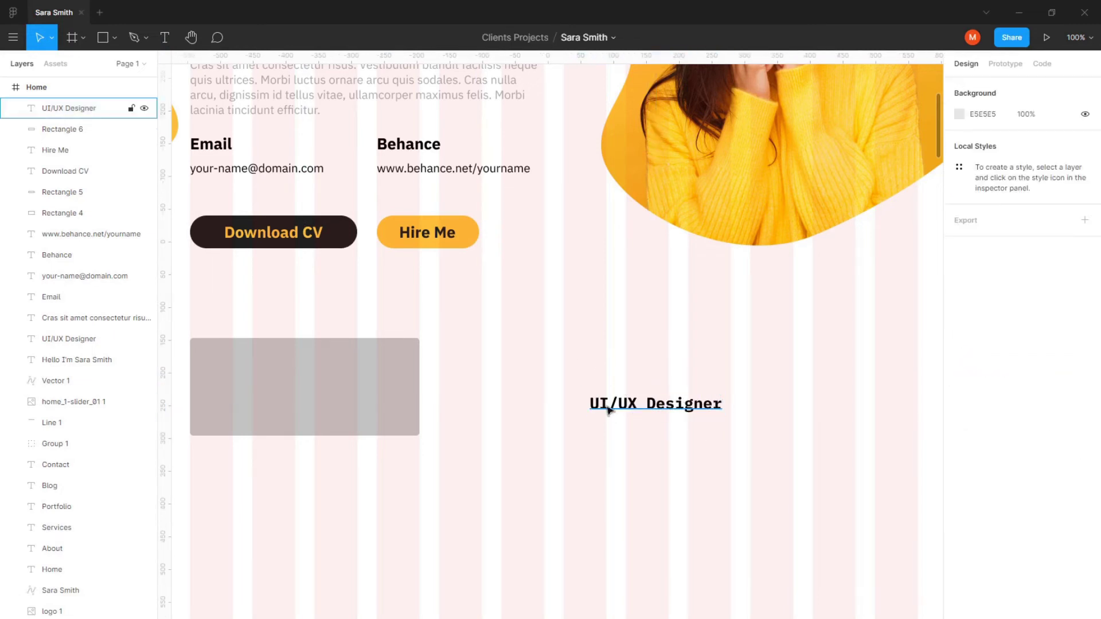
mouse_move(635, 410)
mouse_down()
mouse_move(298, 361)
mouse_move(290, 373)
mouse_up()
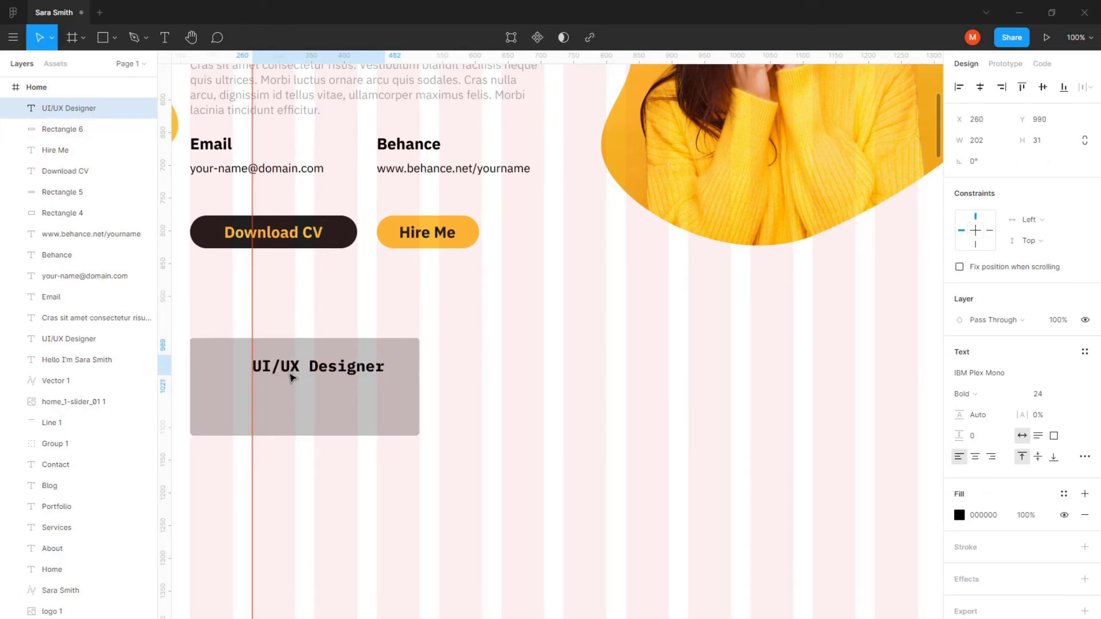
key(Escape)
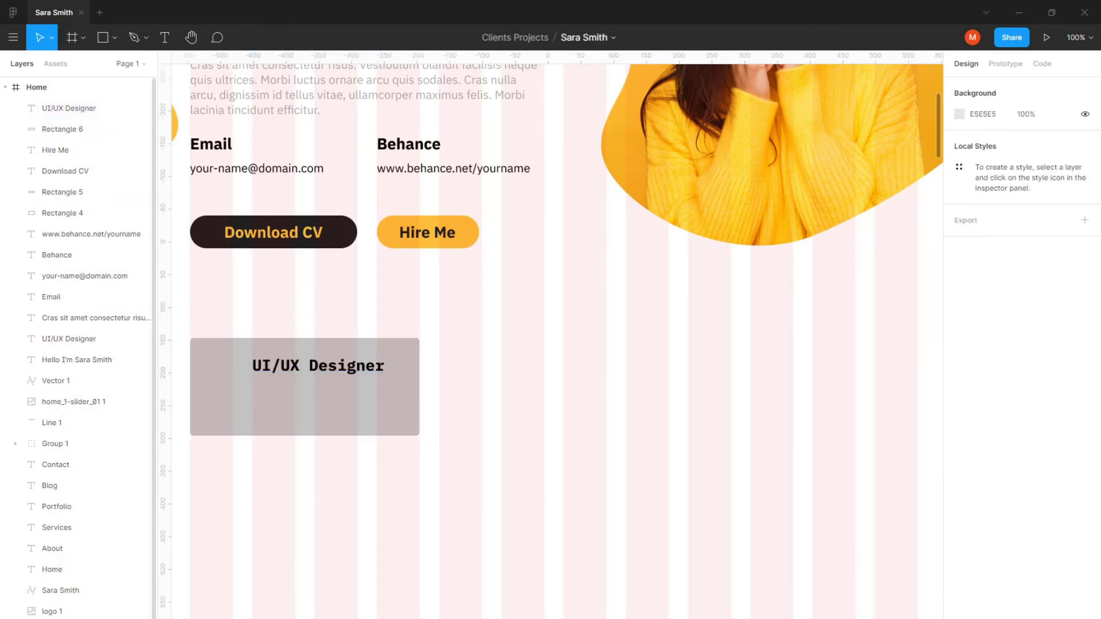
Step: In Chrome, select and copy the lipsum passage from 'Quisque' to 'condimentum quam'
key(alt+Tab)
drag(617, 317, 381, 336)
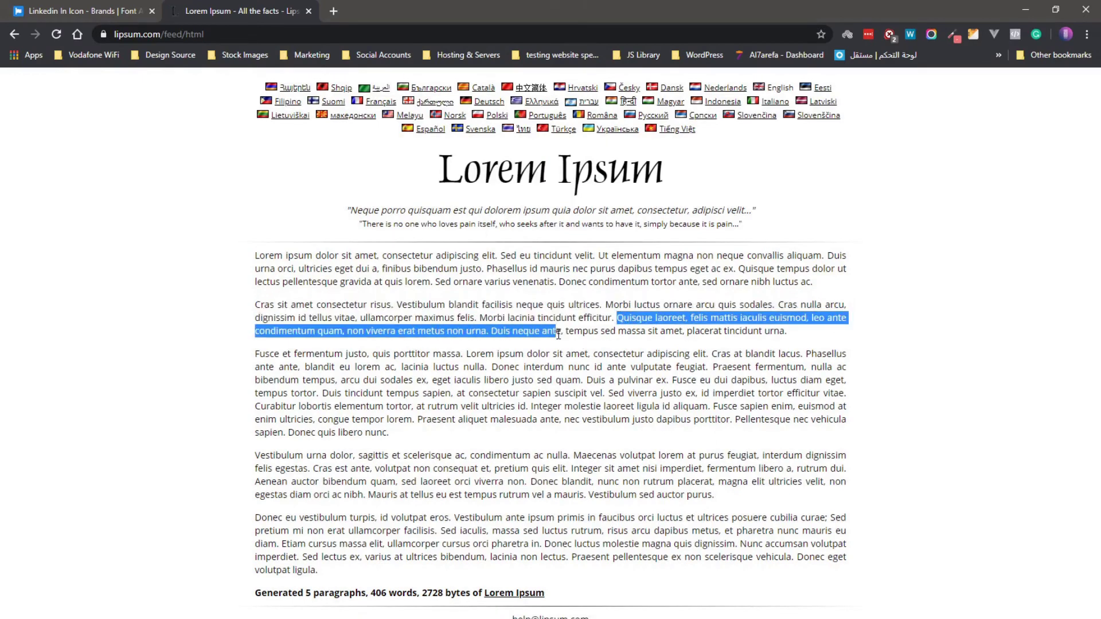
drag(559, 334, 379, 335)
key(ctrl+c)
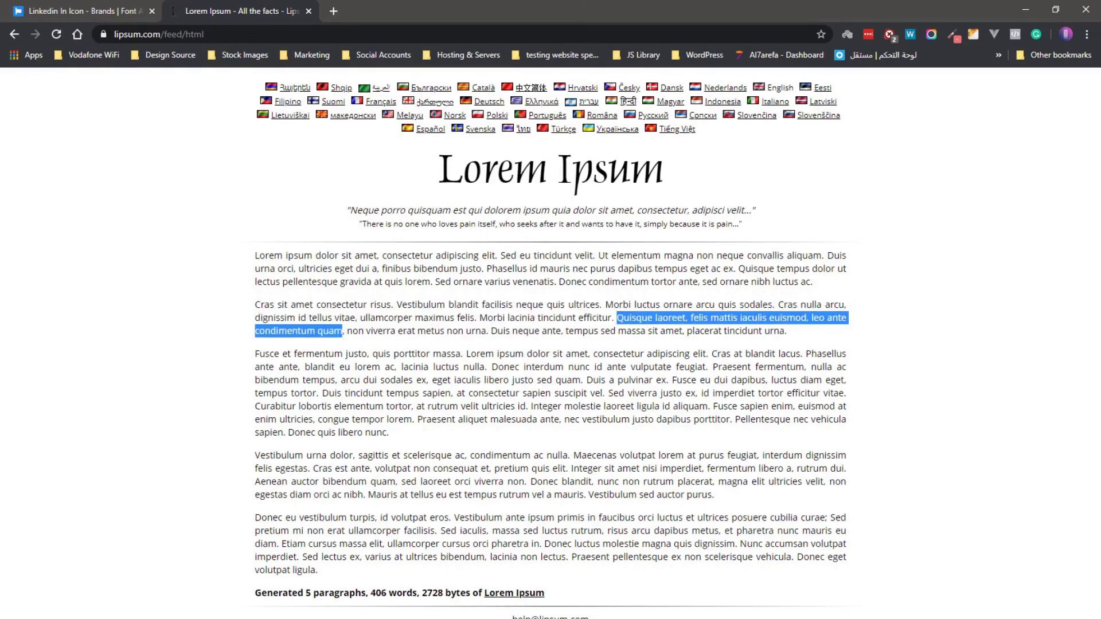
key(alt+Tab)
Step: Paste the lipsum passage as a new text box styled 18 Regular IBM Plex Sans
click(171, 45)
drag(253, 465, 419, 516)
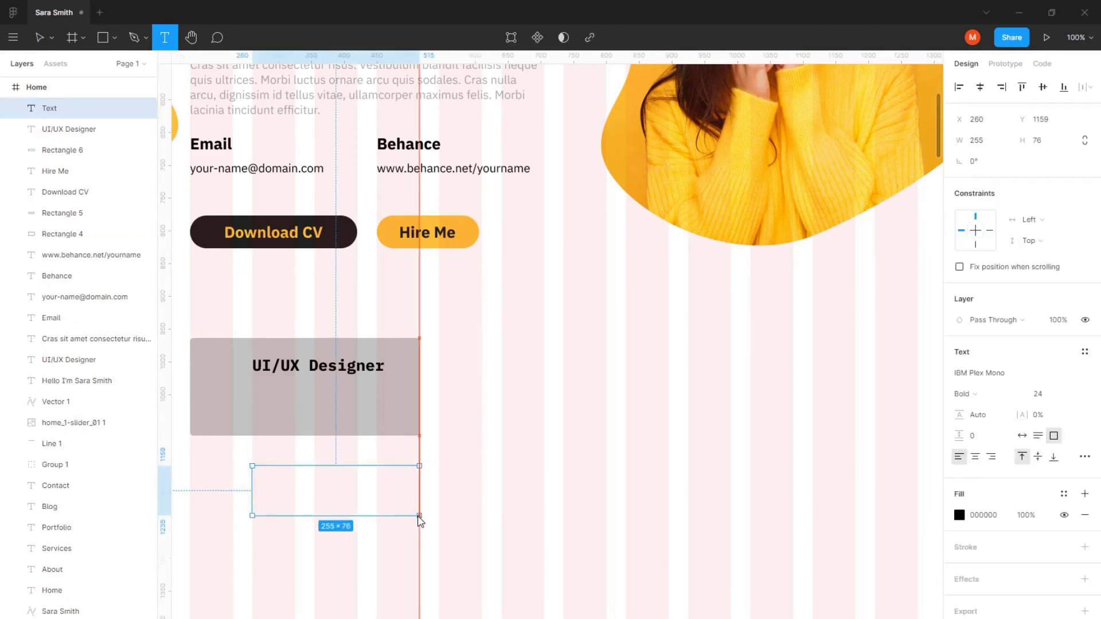
key(ctrl+v)
key(ctrl+a)
click(1071, 394)
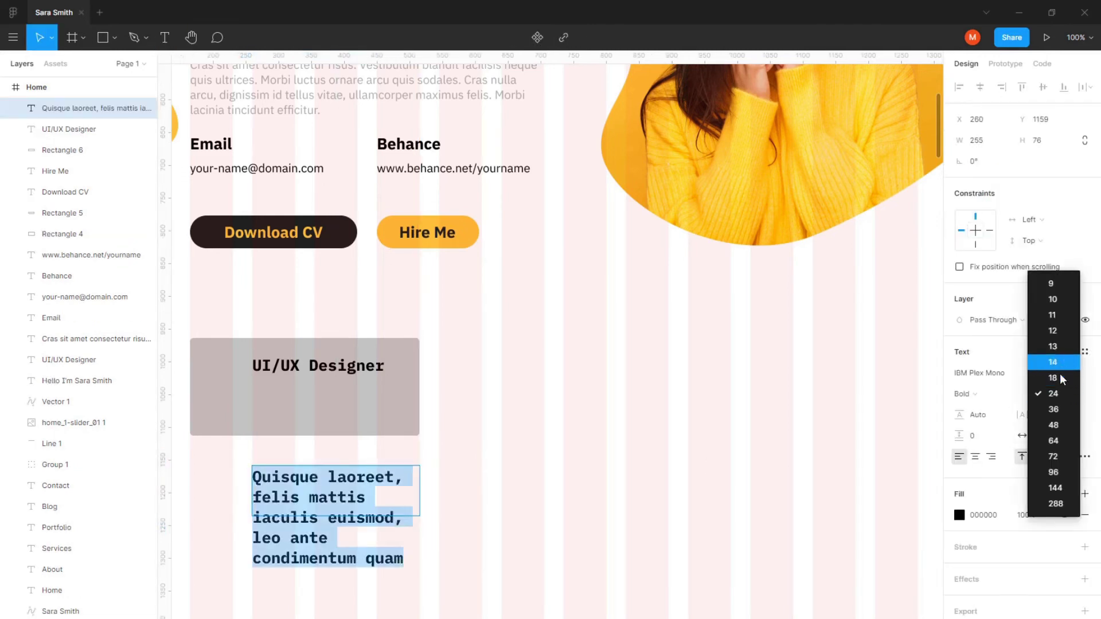
click(1060, 373)
click(966, 394)
click(993, 350)
click(1005, 374)
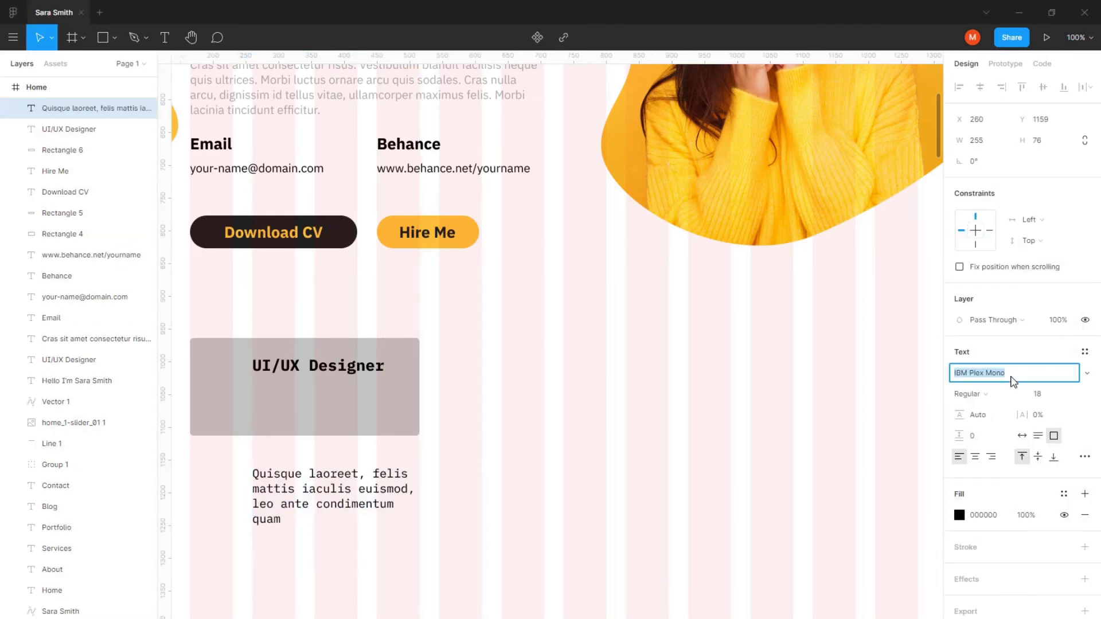
key(Return)
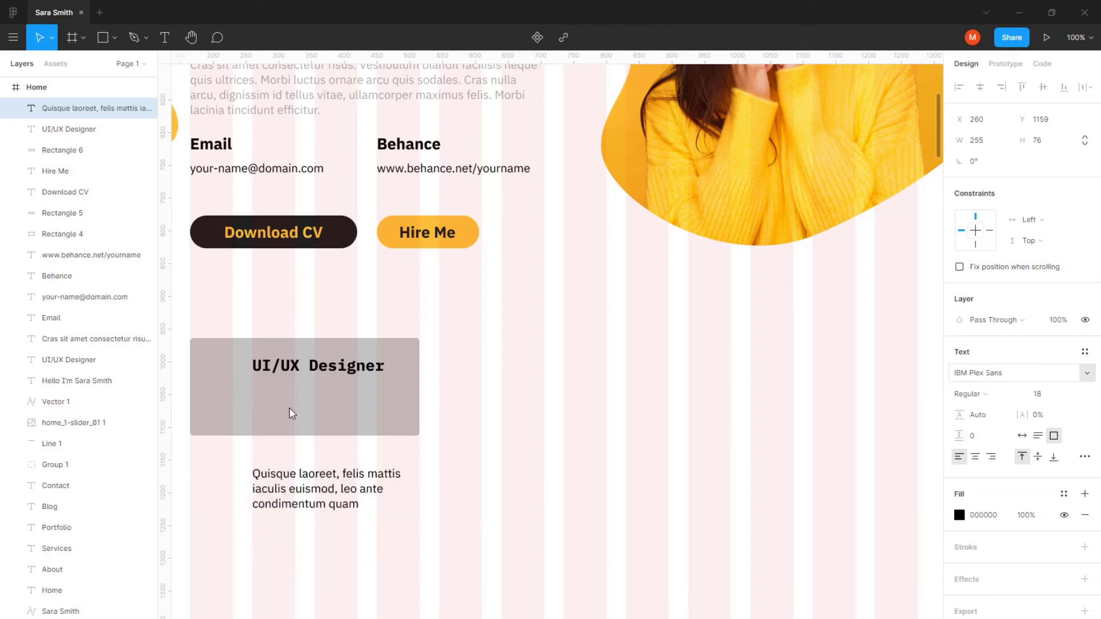
Step: Move the paragraph into the grey card, narrow it, and extend the card downward to fit
mouse_move(331, 483)
mouse_down()
mouse_move(320, 410)
mouse_move(335, 419)
mouse_up()
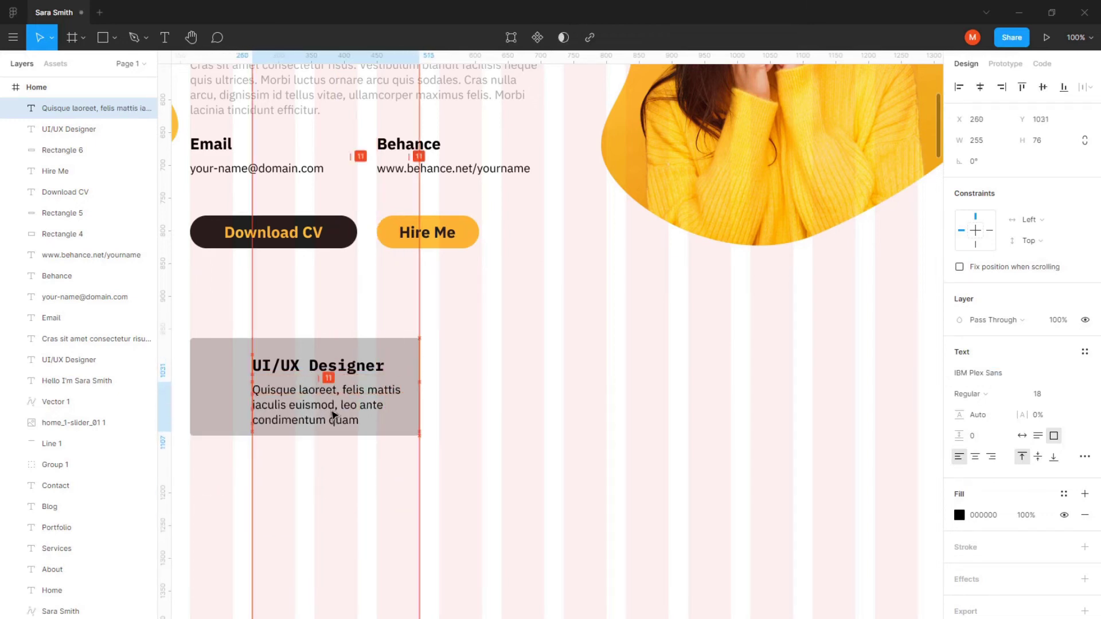
drag(419, 408, 409, 408)
key(Escape)
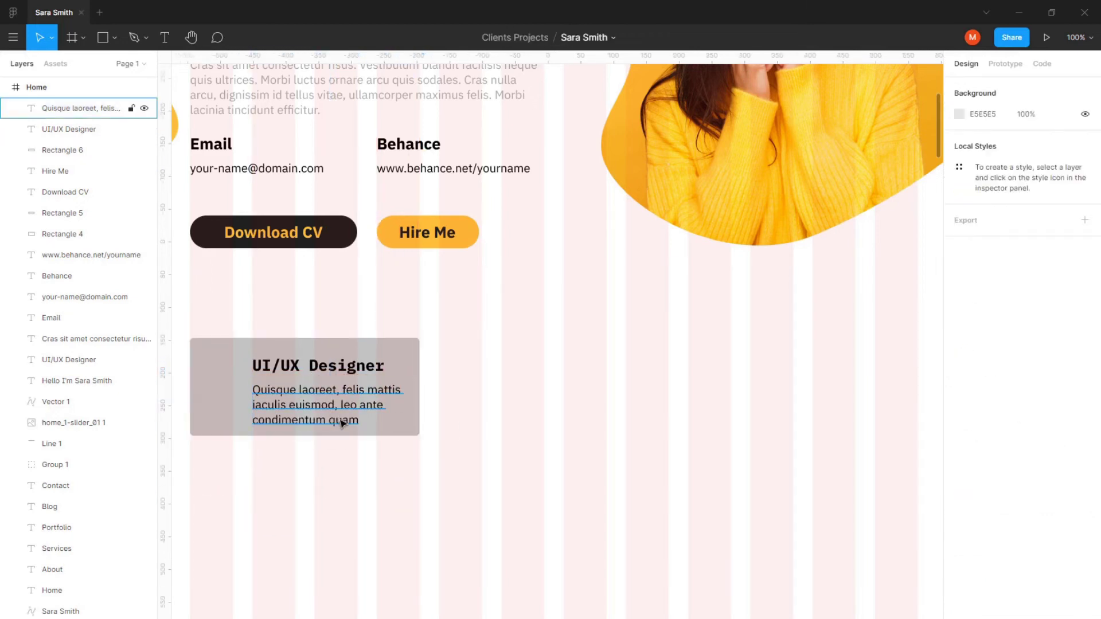
click(408, 381)
drag(361, 436, 357, 449)
key(Escape)
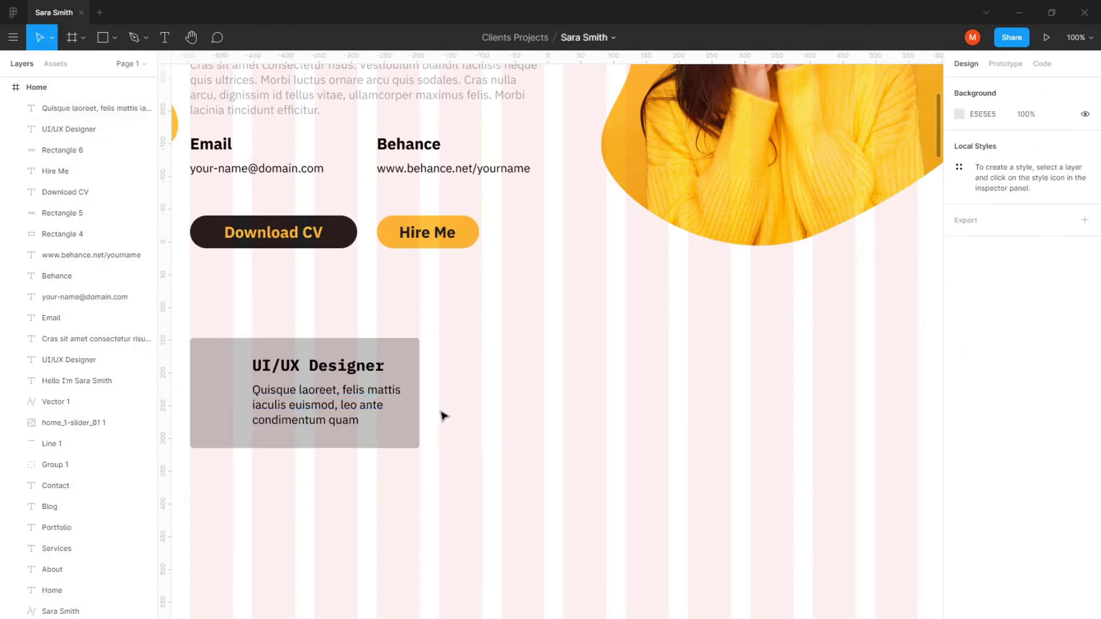
Step: Recolour the Quisque laoreet paragraph to ADADAD
click(369, 408)
click(959, 515)
click(849, 599)
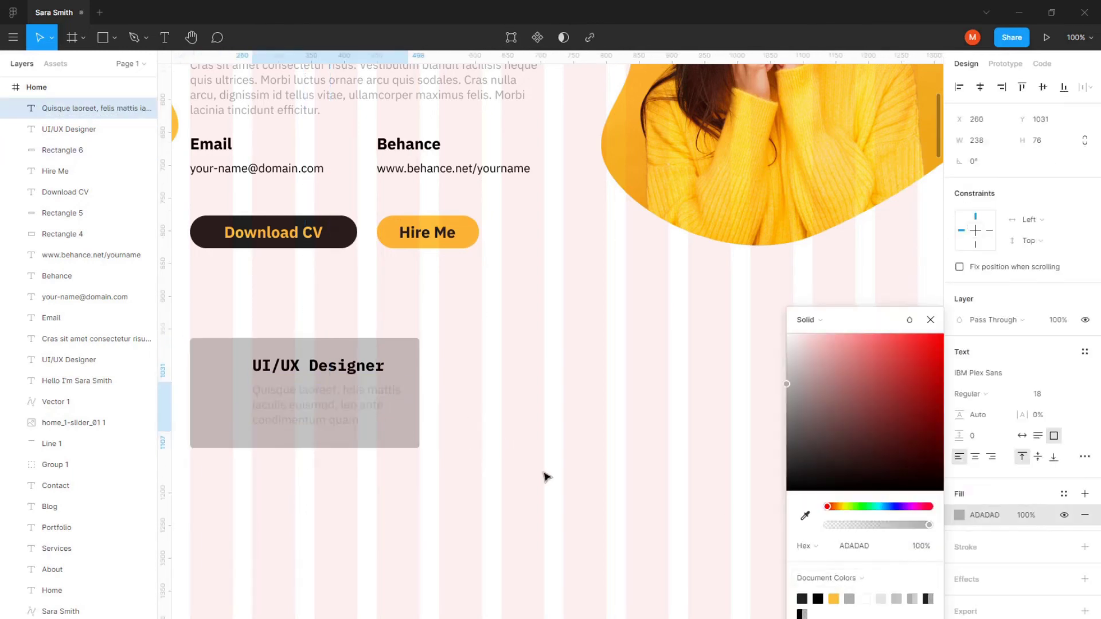
click(516, 471)
click(295, 424)
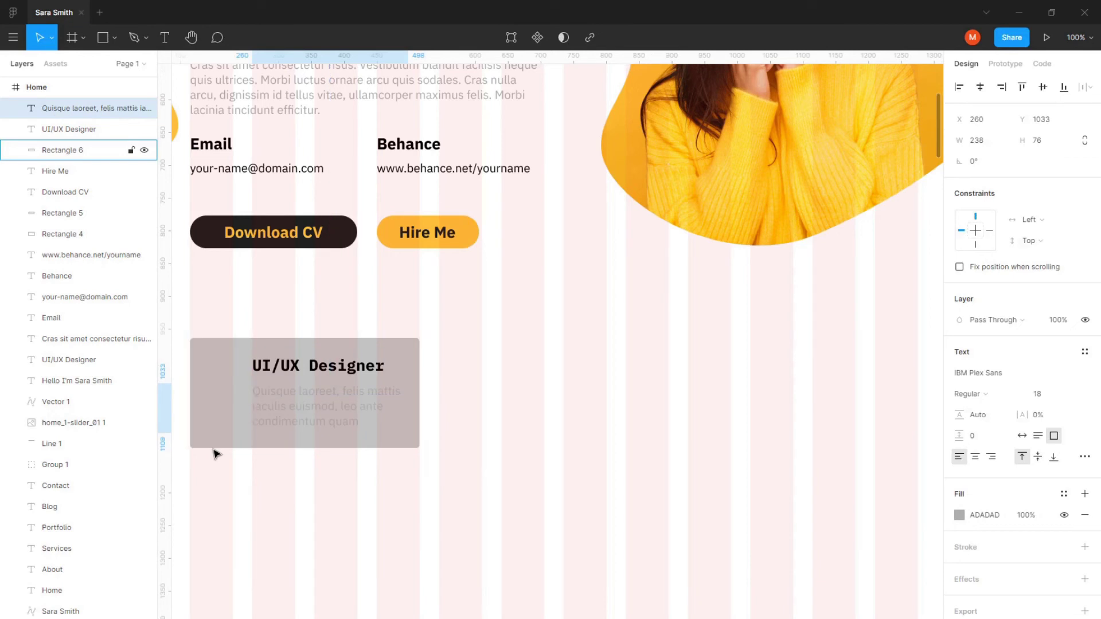
shift+click(379, 366)
click(438, 357)
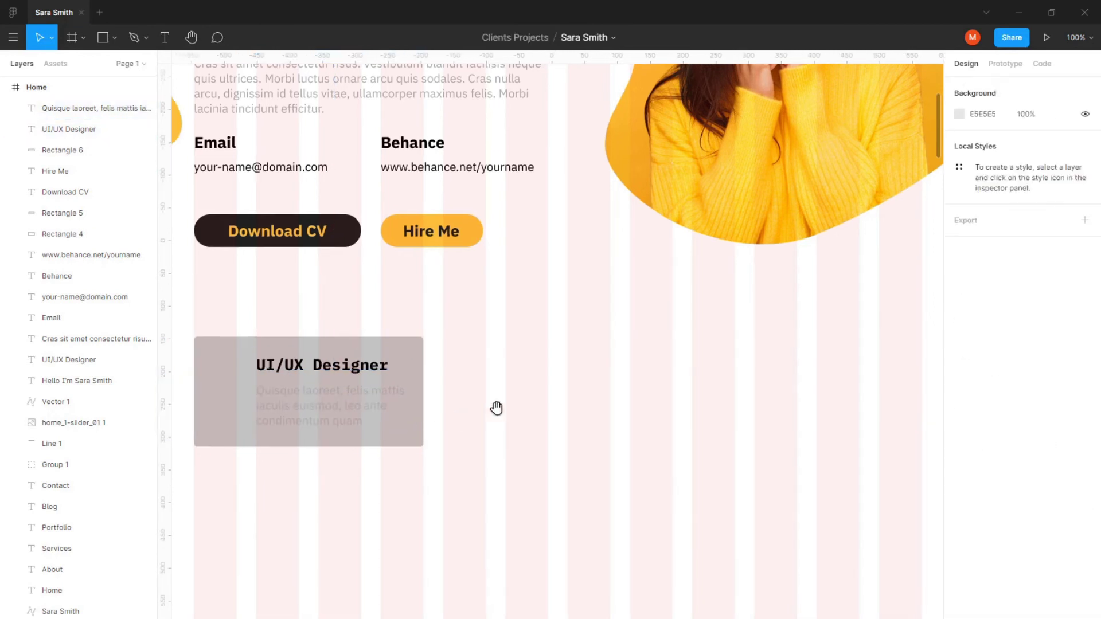
scroll(344, 344, left, 2)
Step: Draw a circle with the Ellipse tool below the card
click(114, 38)
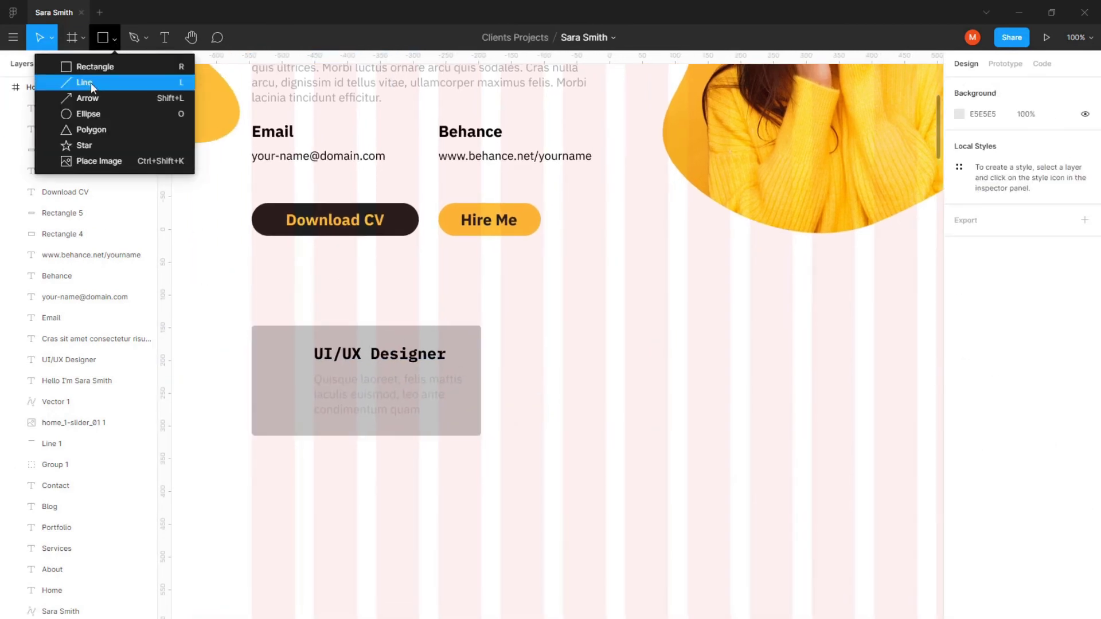
click(88, 114)
mouse_move(394, 491)
mouse_down()
mouse_move(360, 517)
mouse_move(291, 459)
mouse_up()
Step: Change the card rectangle's fill to f7f7f7
click(295, 415)
text(f7f7f7)
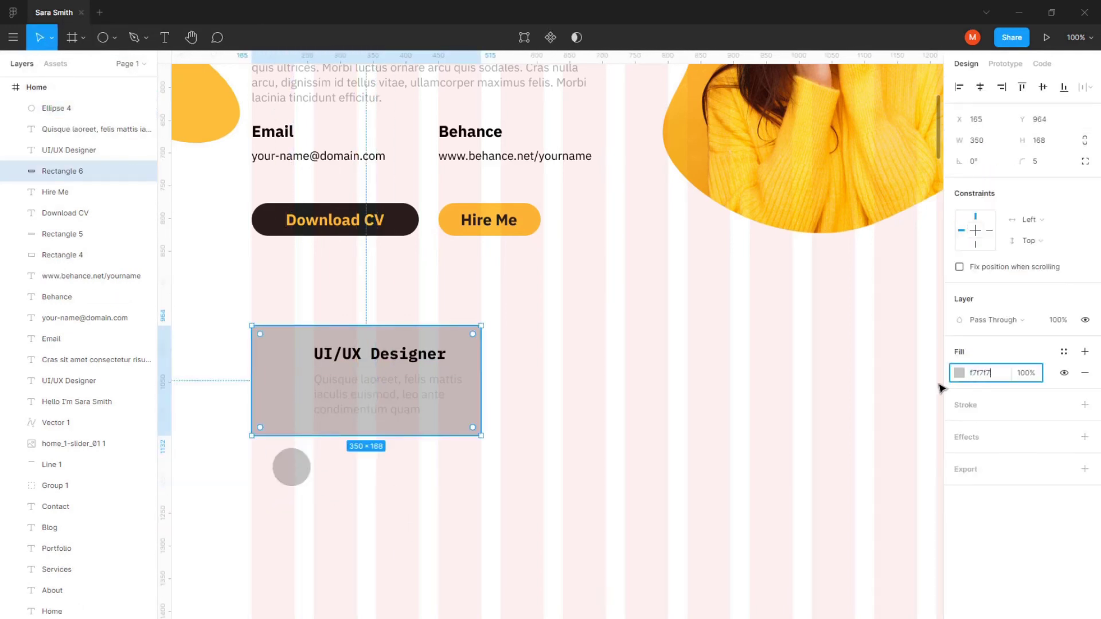
key(Return)
key(Escape)
Step: Zoom in and position the circle just left of the UI/UX Designer heading
mouse_move(299, 469)
mouse_down()
mouse_move(286, 347)
mouse_move(278, 361)
mouse_up()
key(ctrl+equal)
drag(330, 454, 752, 445)
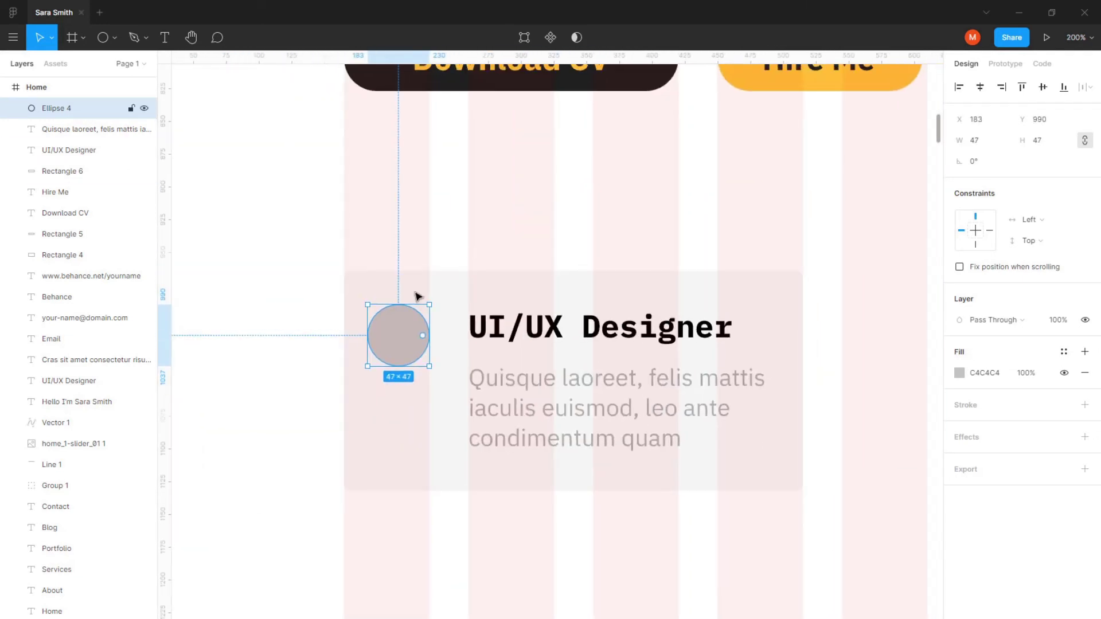
drag(409, 352, 420, 353)
key(Escape)
Step: Draw a checkmark path with the Pen tool and move it onto the circle
click(134, 37)
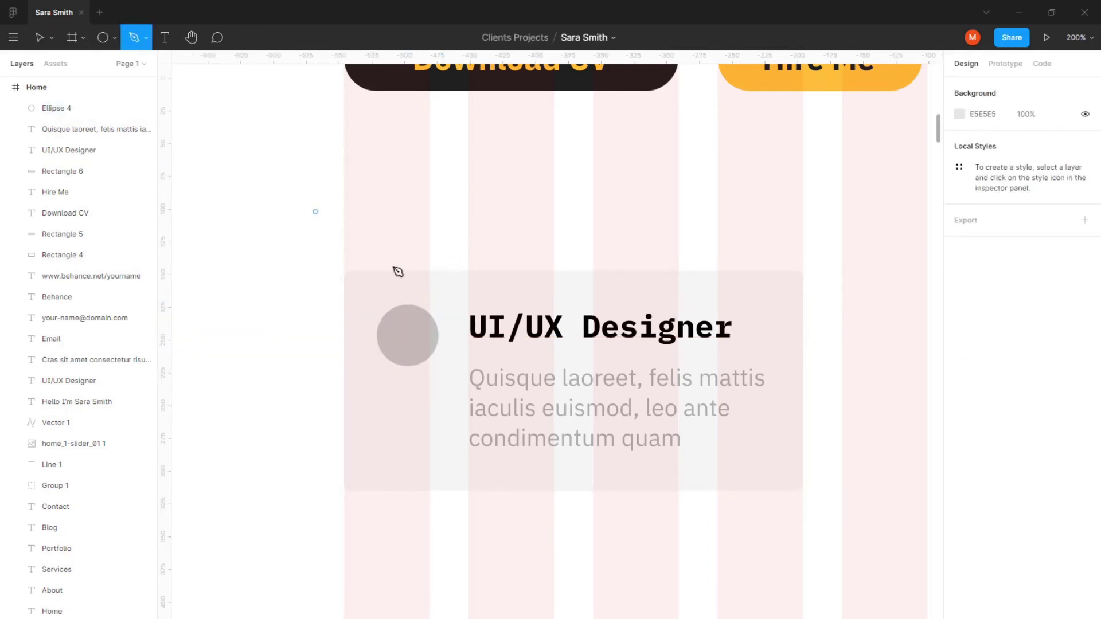
click(398, 242)
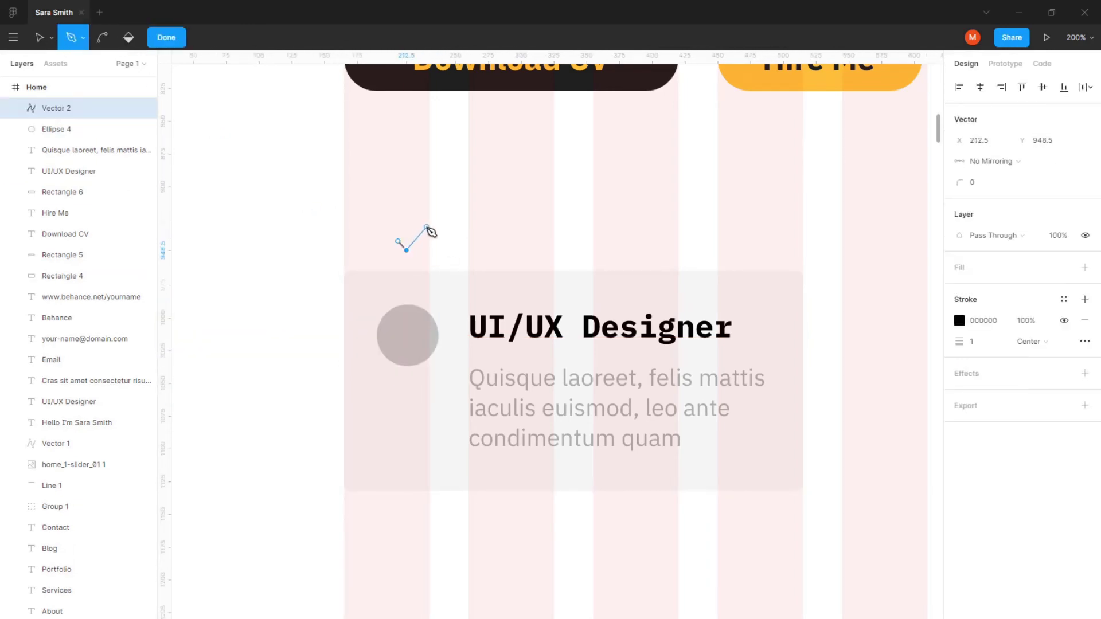
key(Escape)
key(Escape)
drag(417, 242, 414, 340)
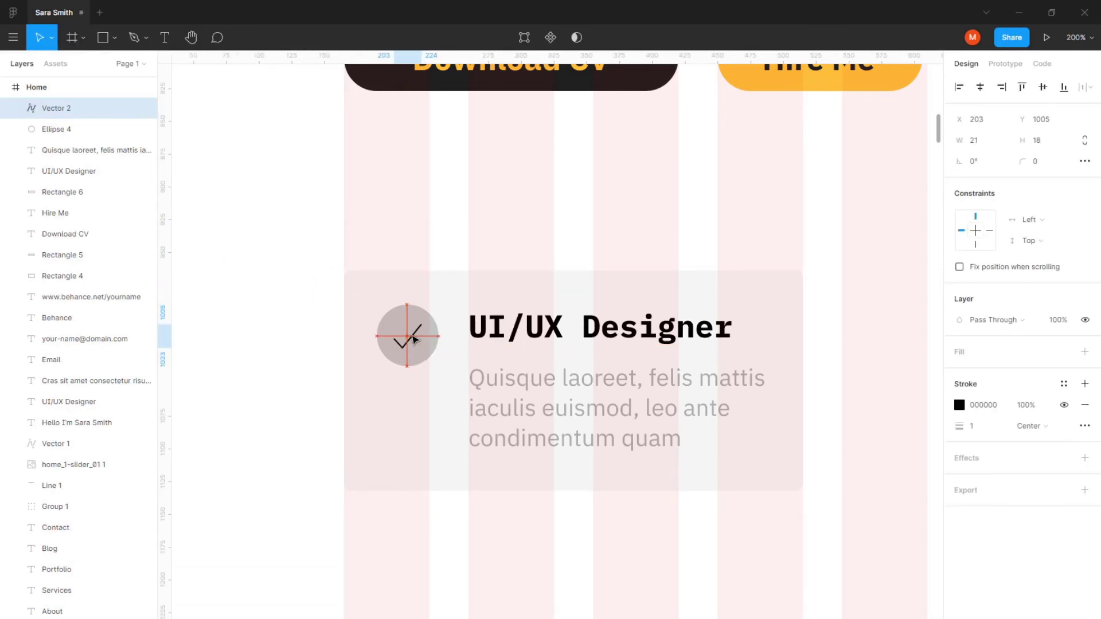
Step: Give the checkmark a 212121 stroke of weight 2
click(959, 405)
click(802, 598)
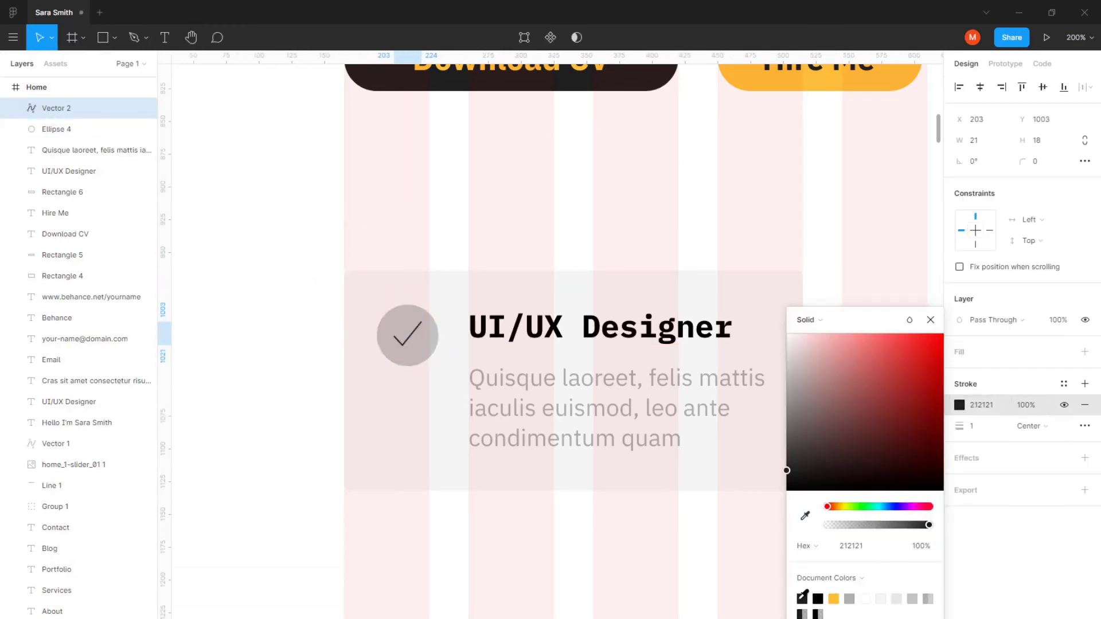
click(976, 428)
text(2)
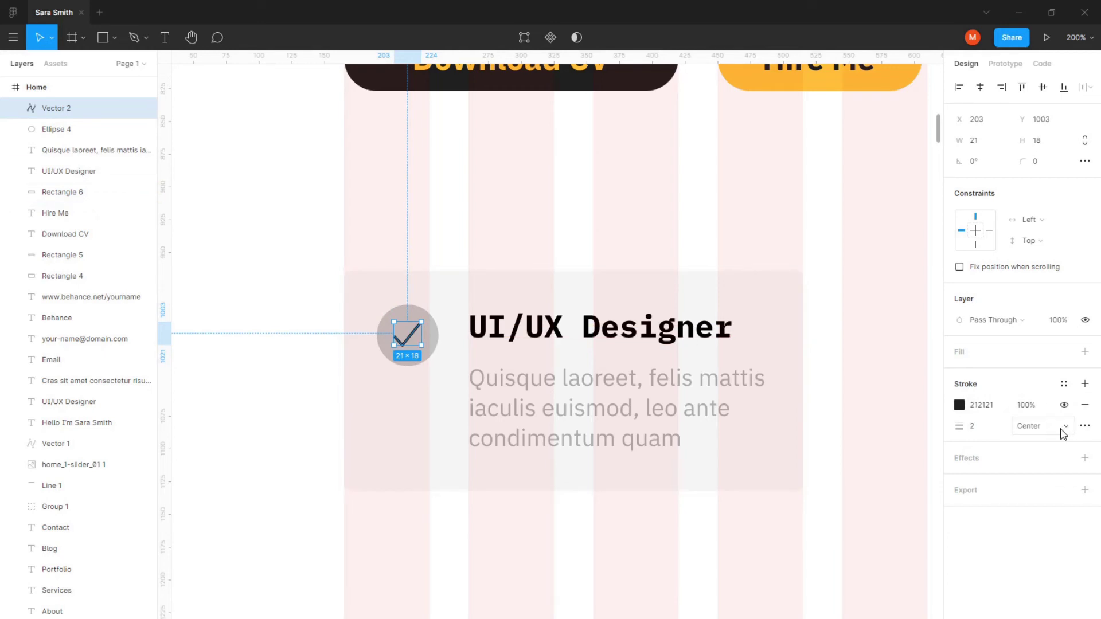
Step: Set the checkmark's advanced stroke Join to Round and Cap to Round
click(1043, 426)
click(1084, 426)
click(902, 479)
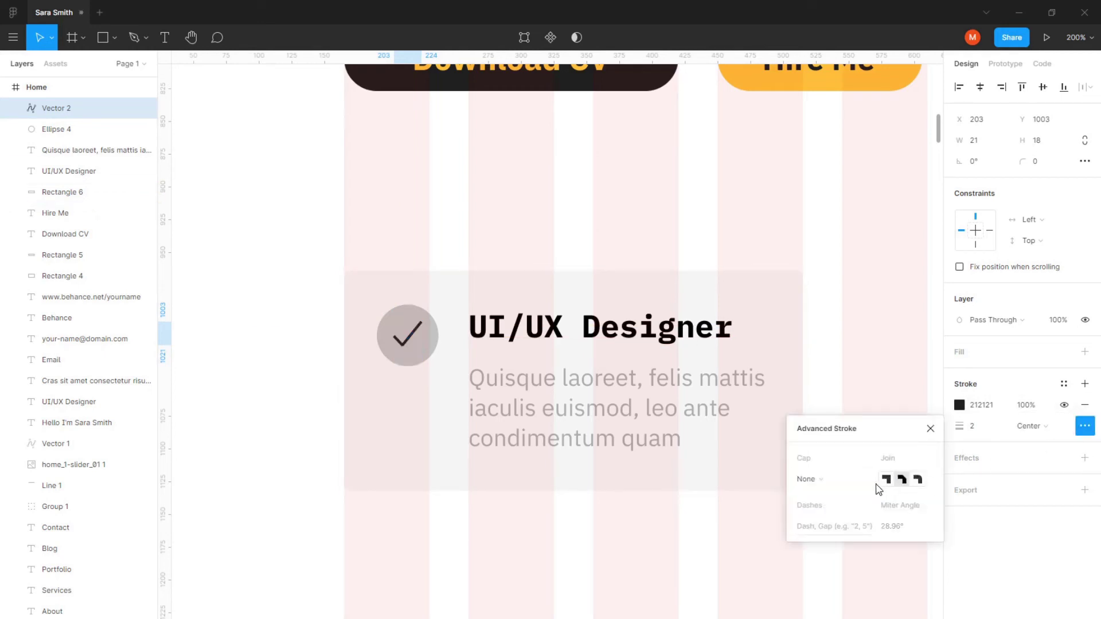
click(866, 479)
click(838, 495)
click(425, 537)
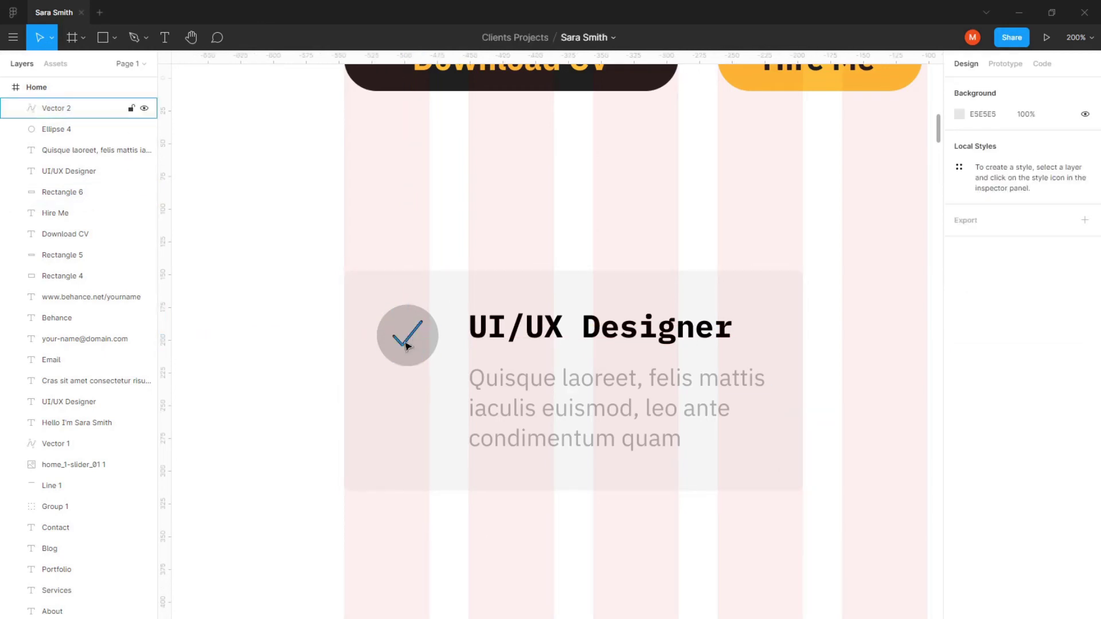
Step: Select the circle layer behind the checkmark in the Layers panel
click(58, 108)
shift+click(57, 129)
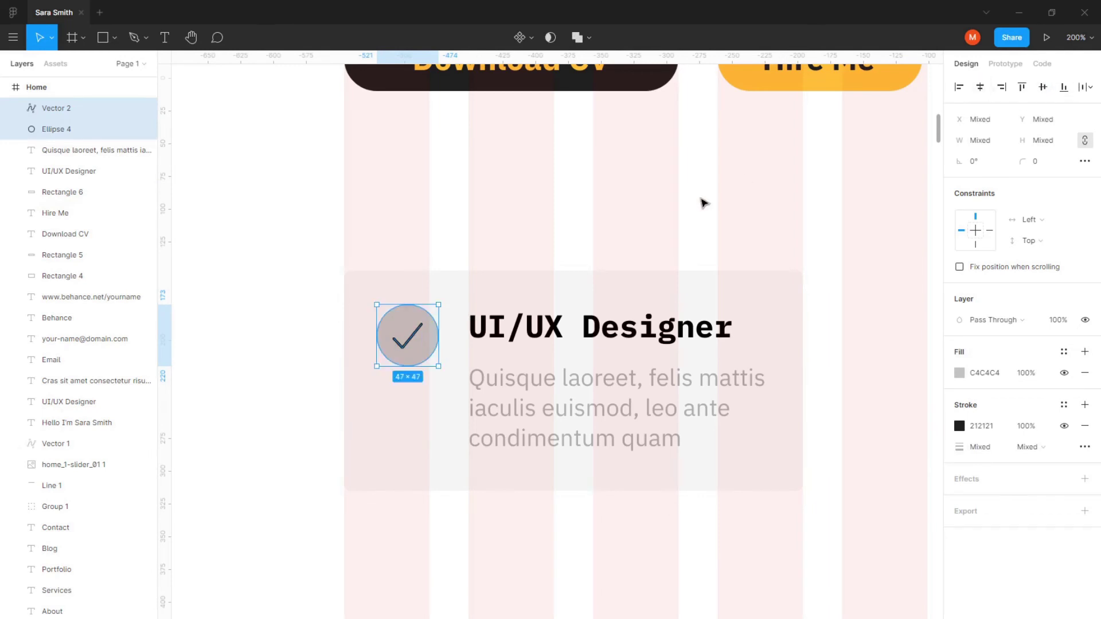
click(700, 204)
Step: Fill the check circle with the yellow document colour
click(57, 129)
click(960, 373)
click(833, 599)
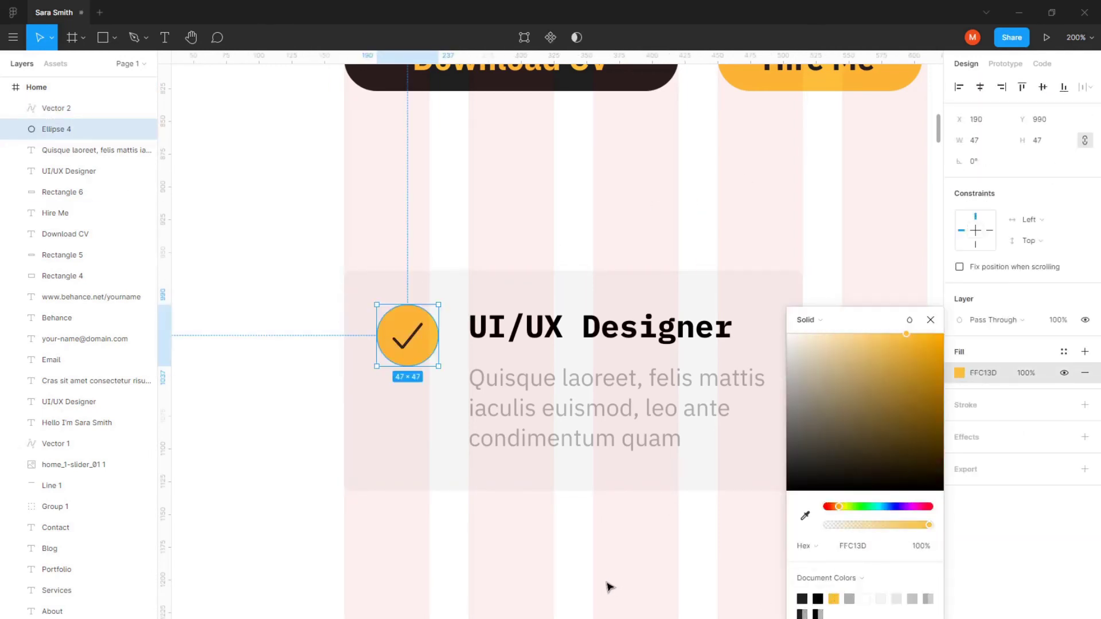
click(558, 251)
Step: Duplicate the UI/UX Designer card 30 px to the right and retitle it Photographer
scroll(609, 346, down, 3)
scroll(526, 330, down, 2)
drag(526, 287, 256, 437)
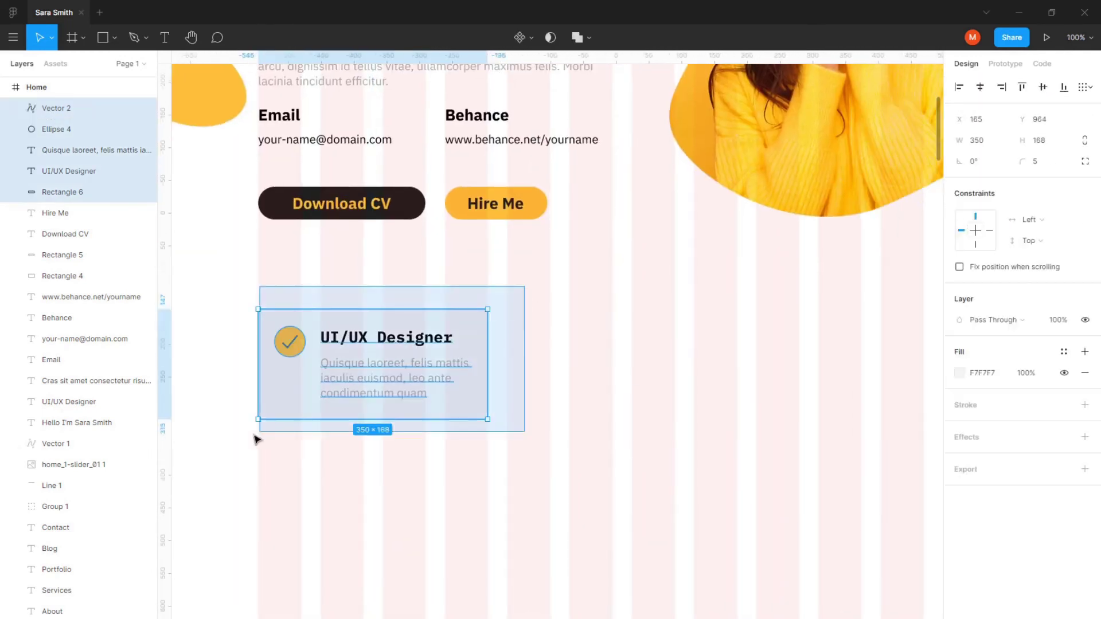
mouse_move(319, 359)
mouse_down()
mouse_move(565, 359)
mouse_move(552, 364)
mouse_up()
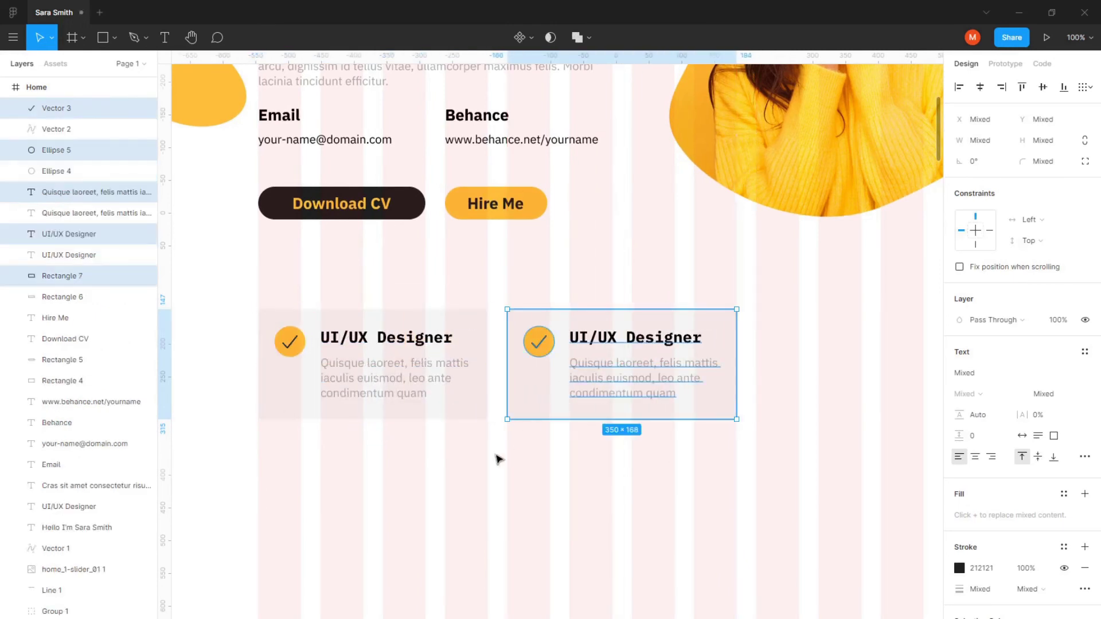
click(504, 441)
click(585, 337)
double_click(585, 333)
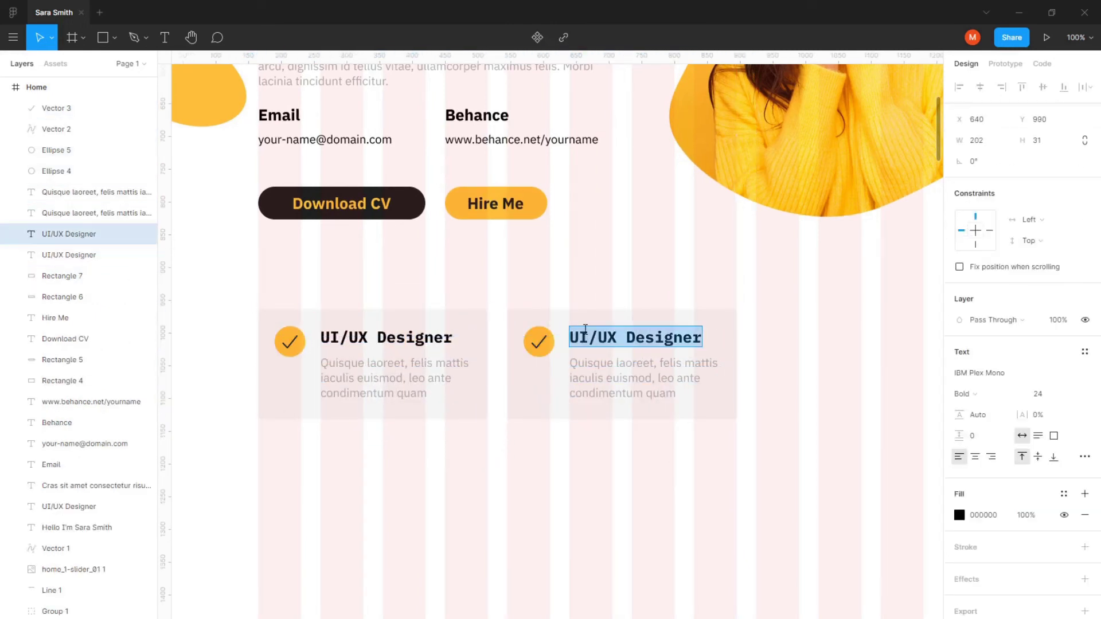
text(Photographer)
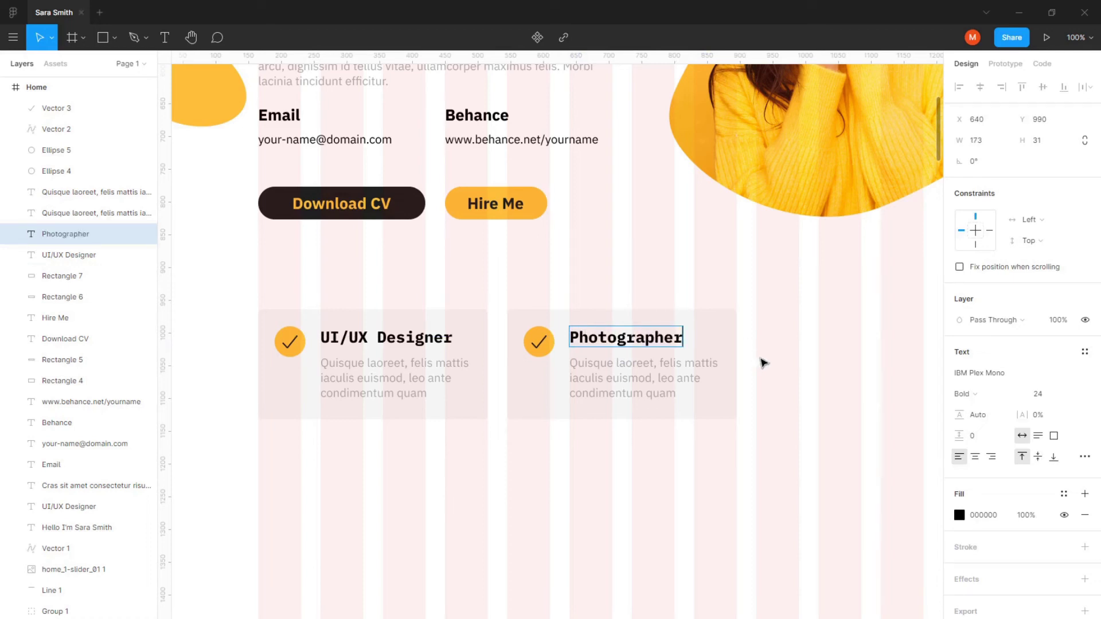
key(Escape)
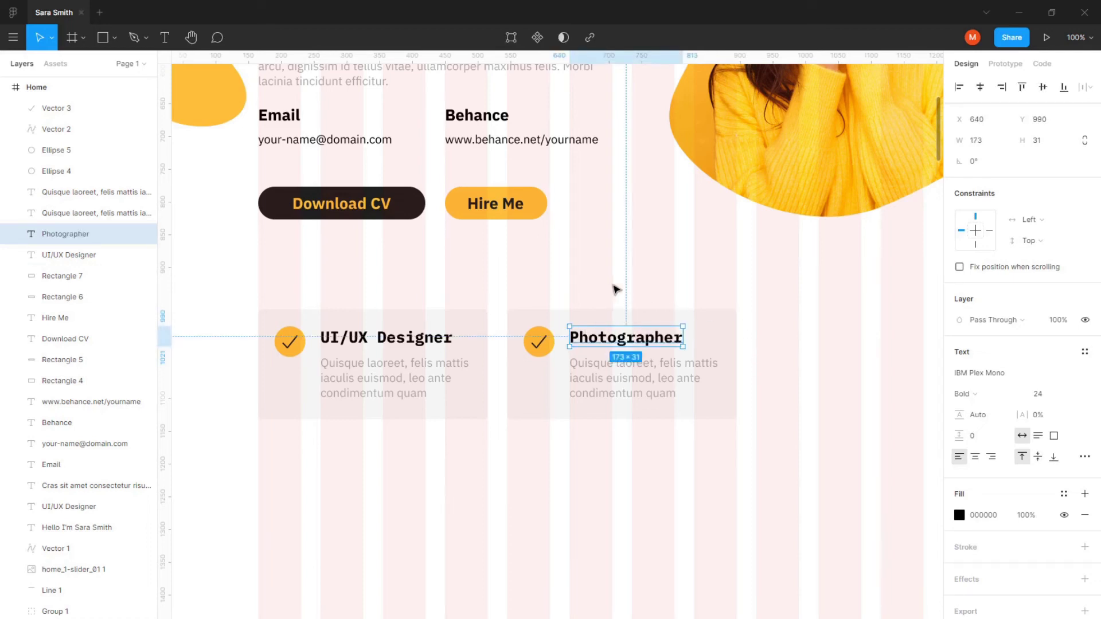
click(614, 290)
Step: Duplicate the Photographer card to its right and retitle it Freelancer
scroll(635, 310, right, 5)
drag(637, 299, 367, 443)
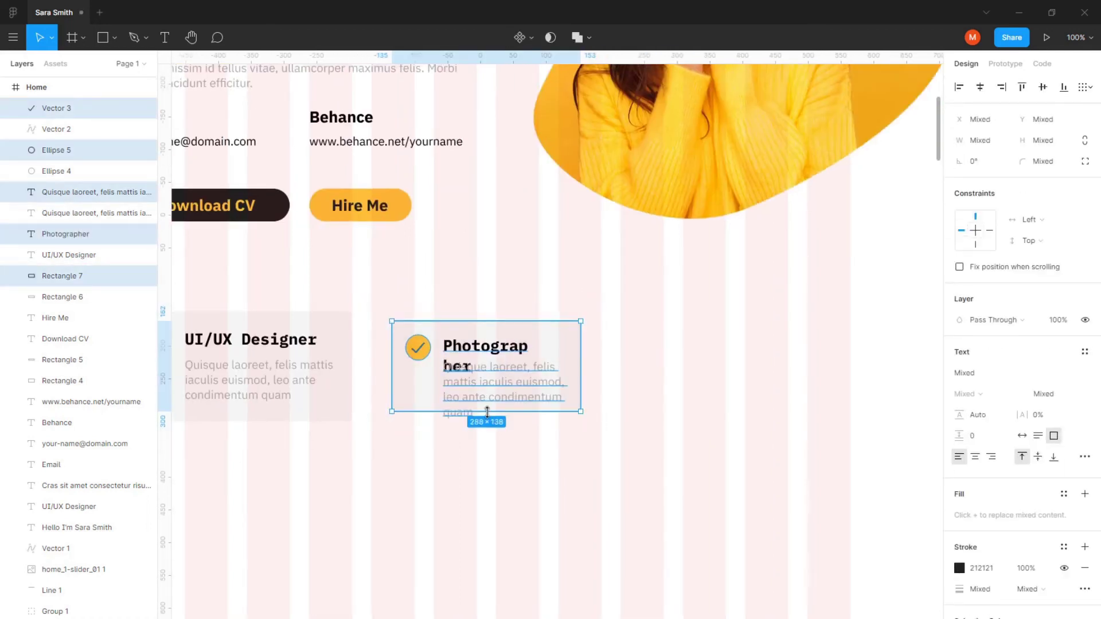
alt+drag(425, 406, 658, 400)
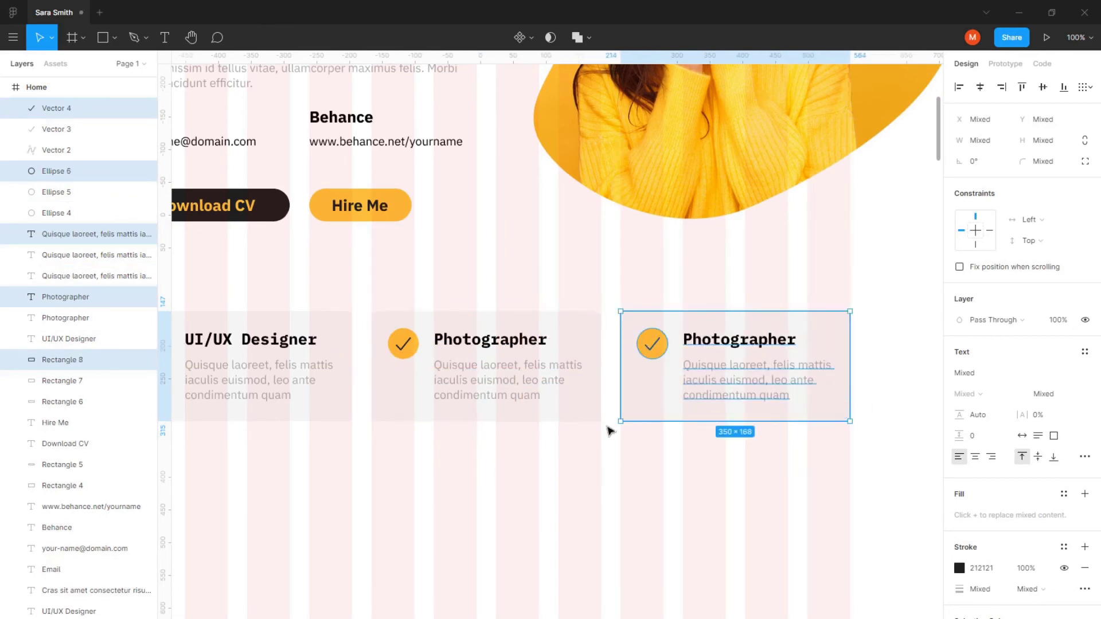
click(700, 344)
double_click(705, 348)
text(Freelancer)
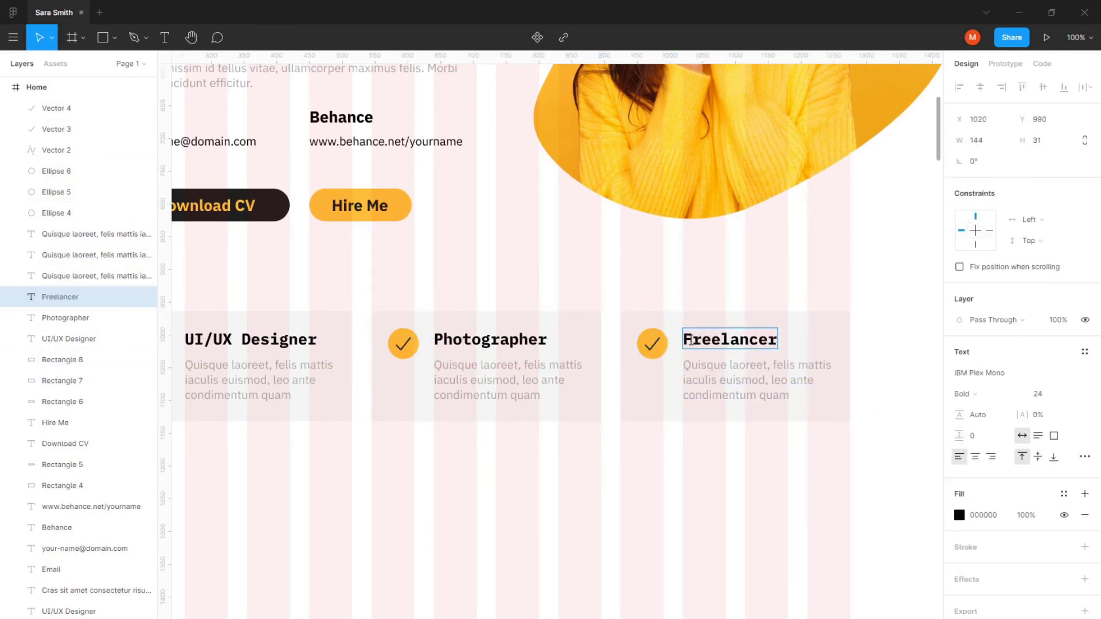
key(Escape)
click(513, 430)
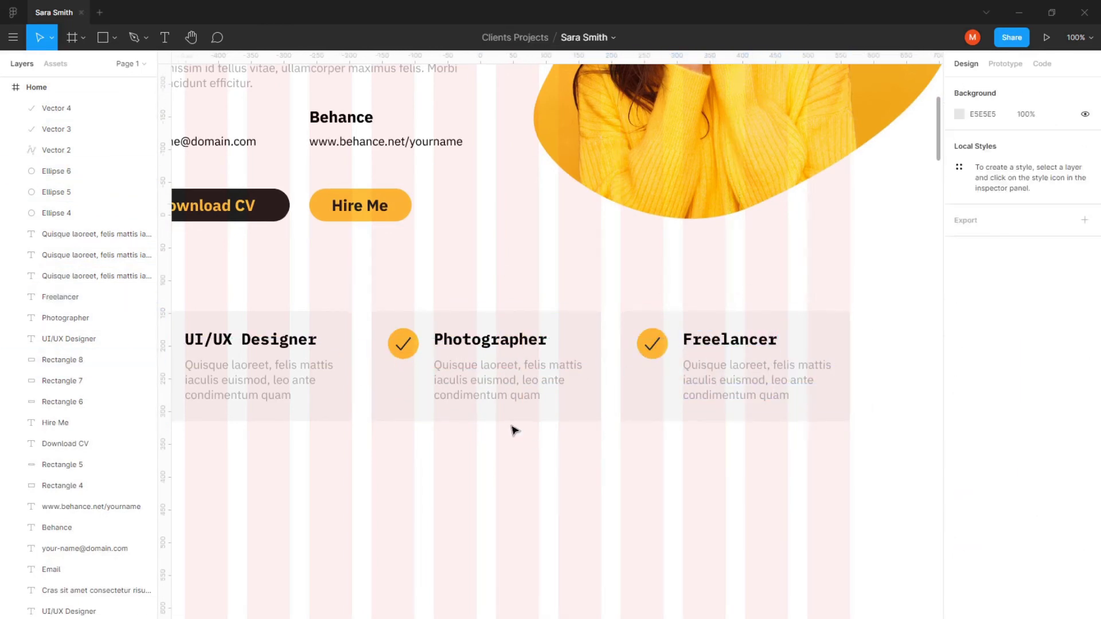
Step: Zoom out to check the three service cards and bring the page header into view
key(minus)
drag(726, 333, 298, 447)
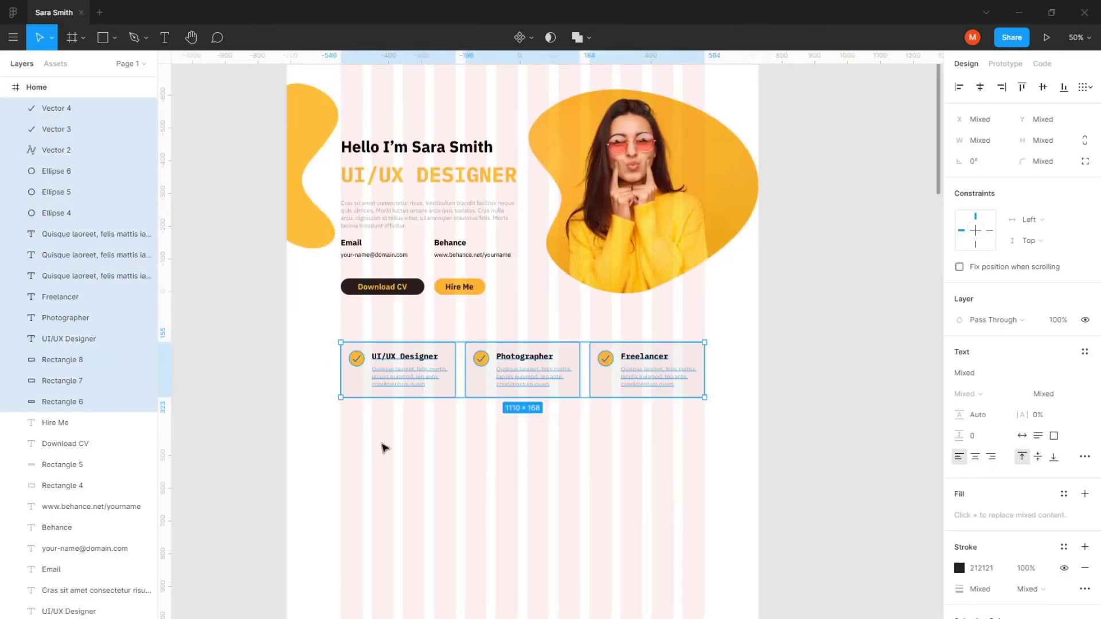
click(375, 446)
scroll(467, 394, up, 2)
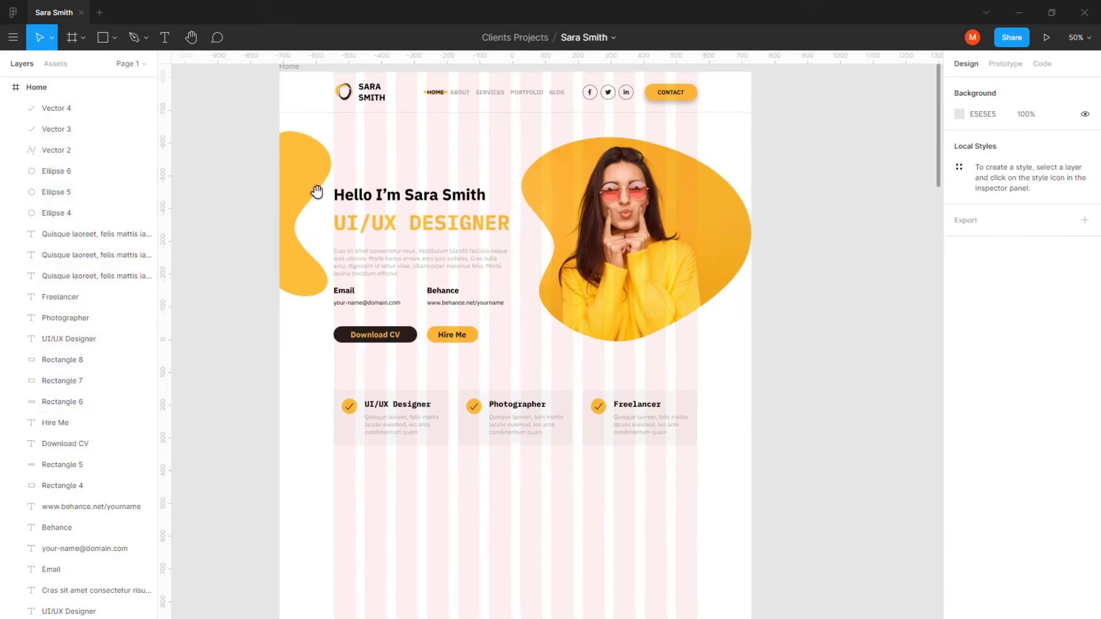
scroll(315, 192, down, 2)
scroll(326, 236, down, 2)
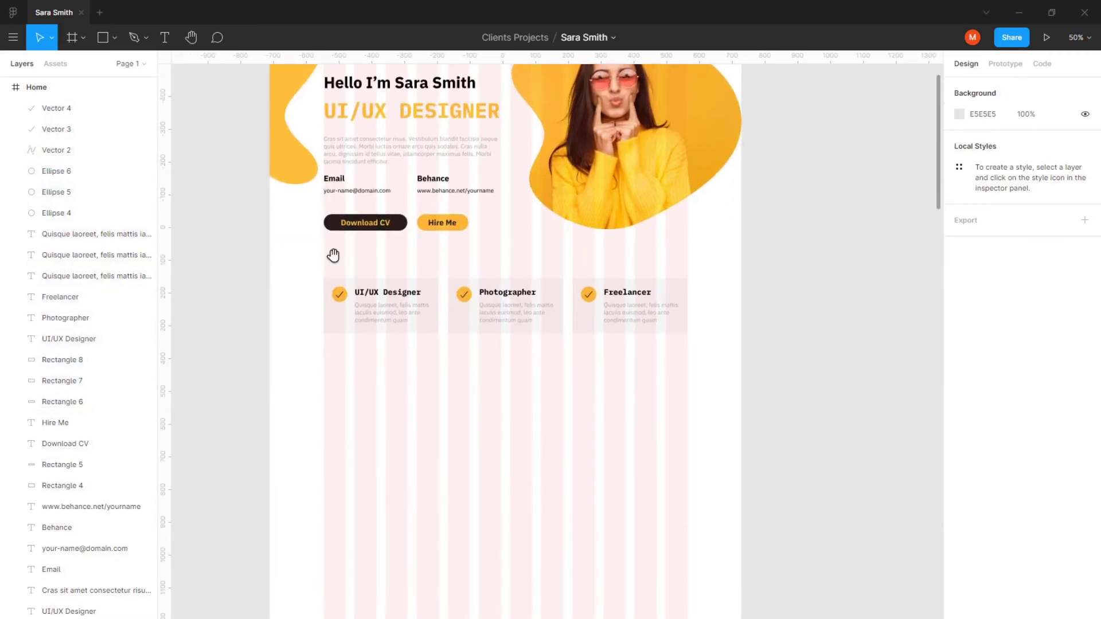
drag(332, 253, 320, 348)
Step: Draw a small triangle with the Polygon tool and fill it 212121
click(114, 37)
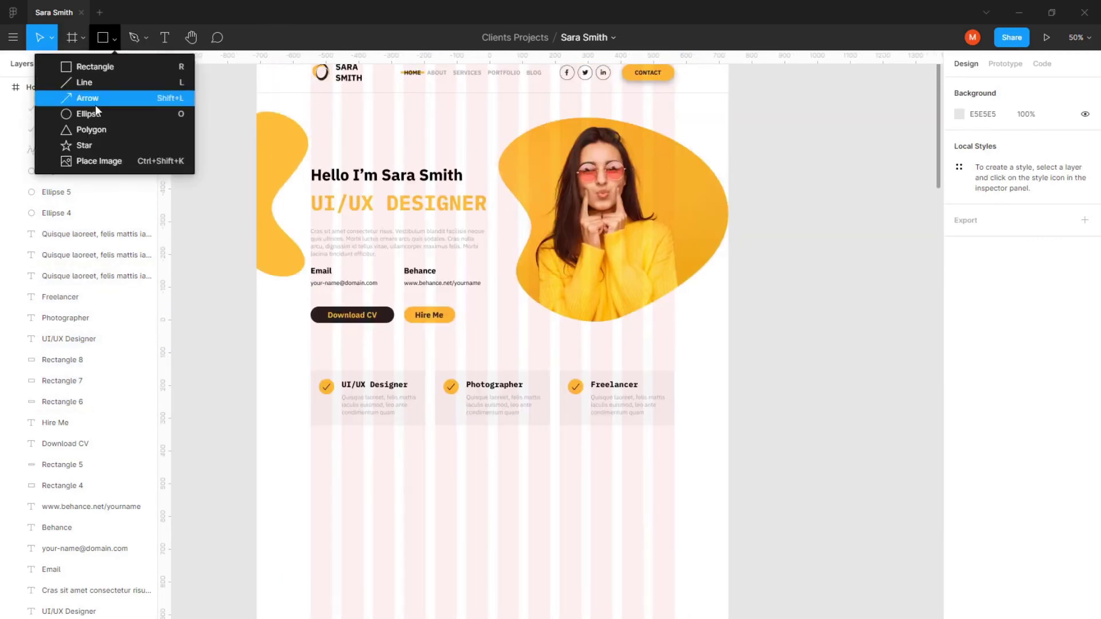
click(92, 134)
mouse_move(505, 468)
mouse_down()
mouse_move(523, 489)
mouse_move(490, 474)
mouse_up()
click(957, 394)
text(212121)
key(Return)
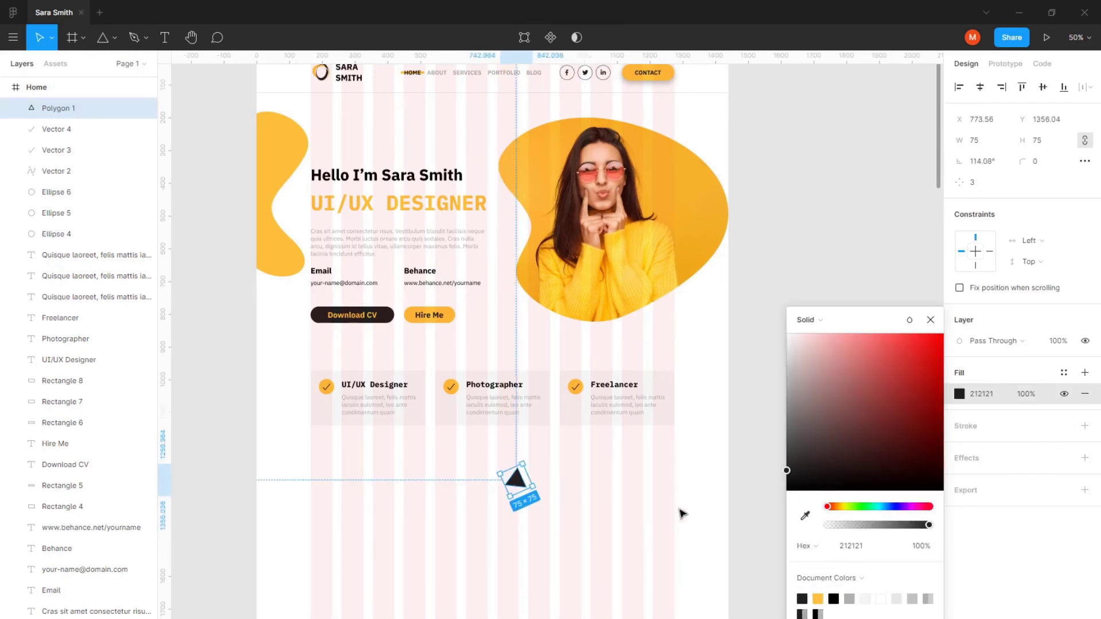
click(744, 530)
Step: Move the triangle to the photo's top-left, remove its fill, and add a 2 px stroke
drag(516, 481, 532, 137)
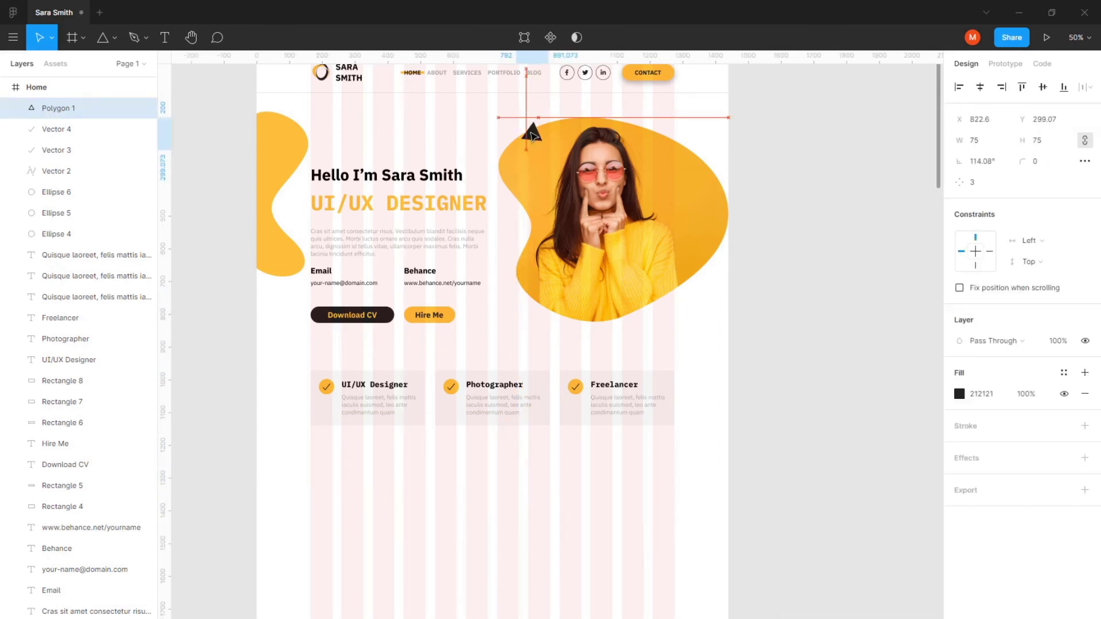
click(1085, 394)
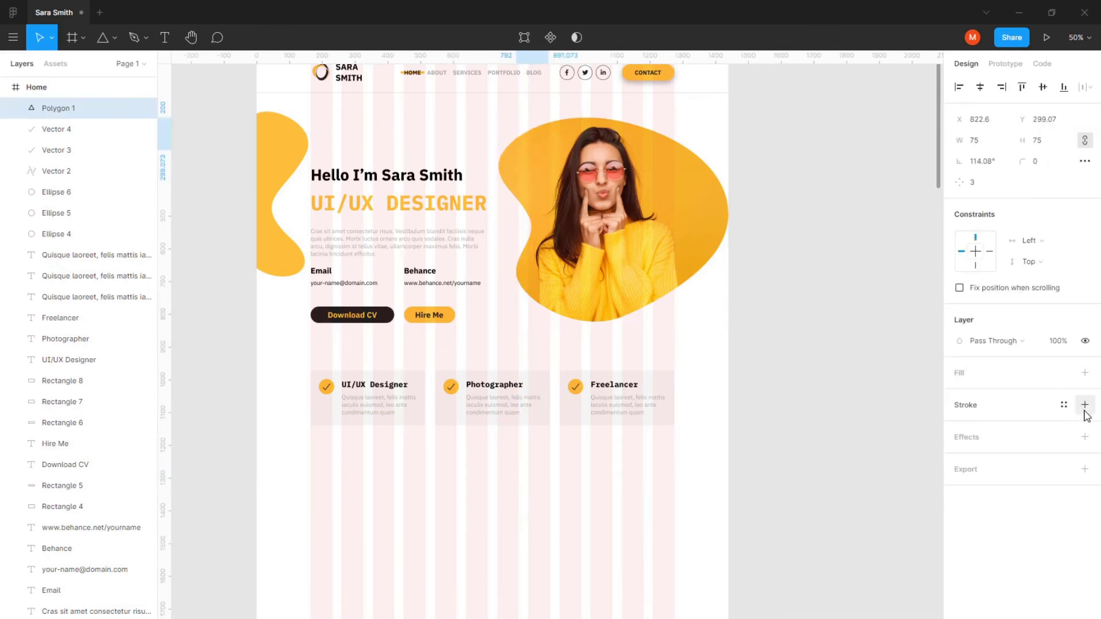
click(975, 447)
text(2)
key(Return)
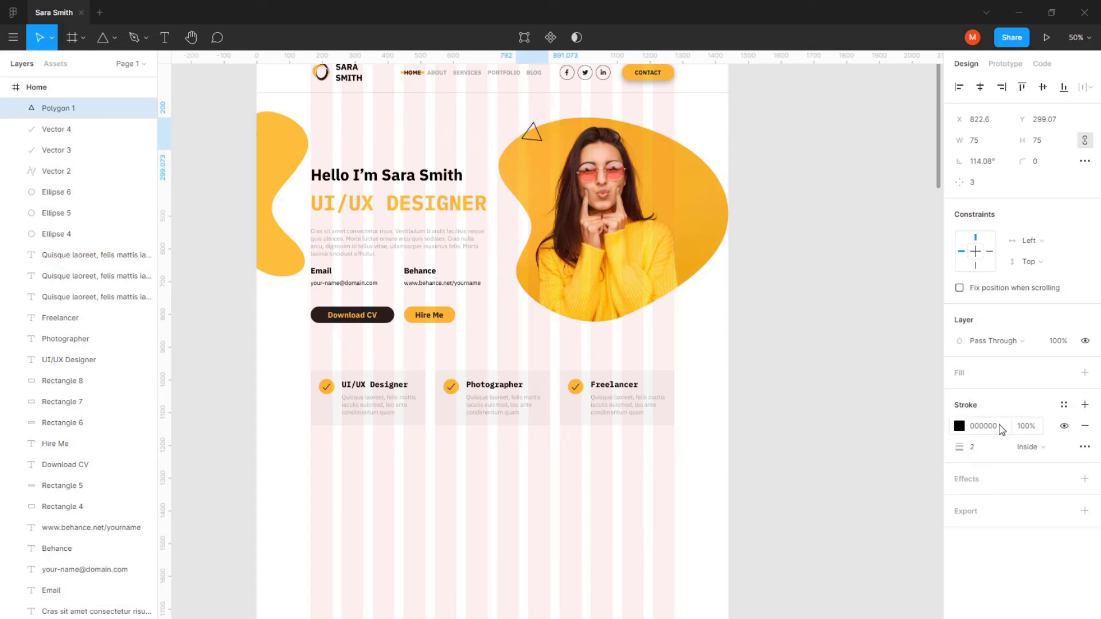
click(959, 426)
click(644, 496)
Step: Duplicate the triangle to the photo's right edge and bottom, rotating the bottom one
mouse_move(531, 133)
mouse_down()
mouse_move(700, 147)
mouse_move(696, 166)
mouse_up()
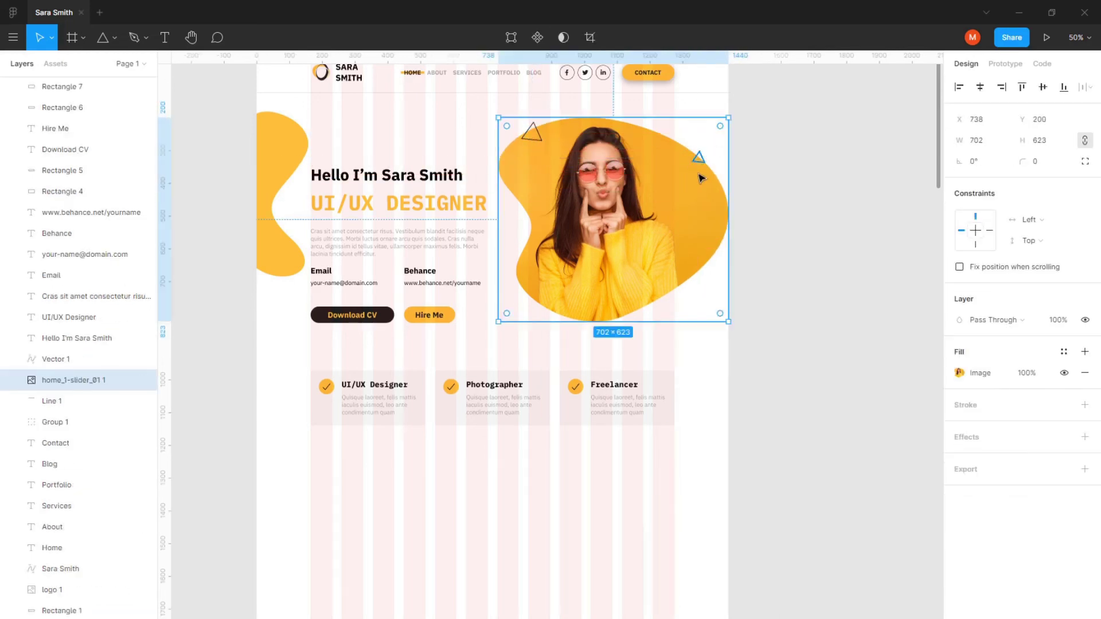
click(748, 184)
click(675, 183)
click(778, 195)
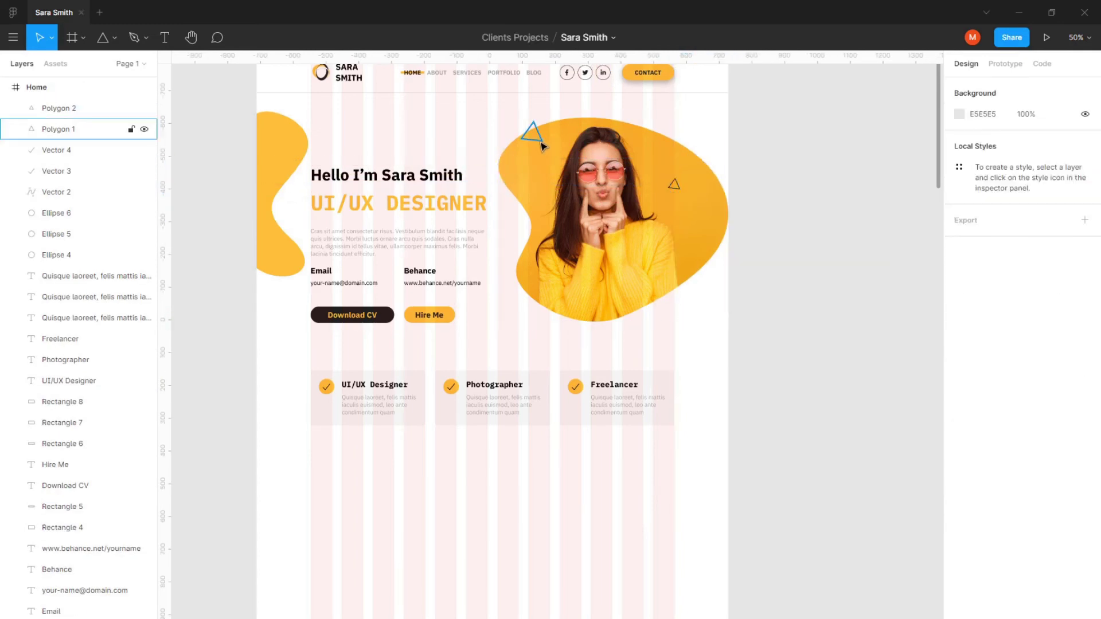
drag(531, 133, 597, 326)
drag(608, 310, 591, 300)
click(689, 341)
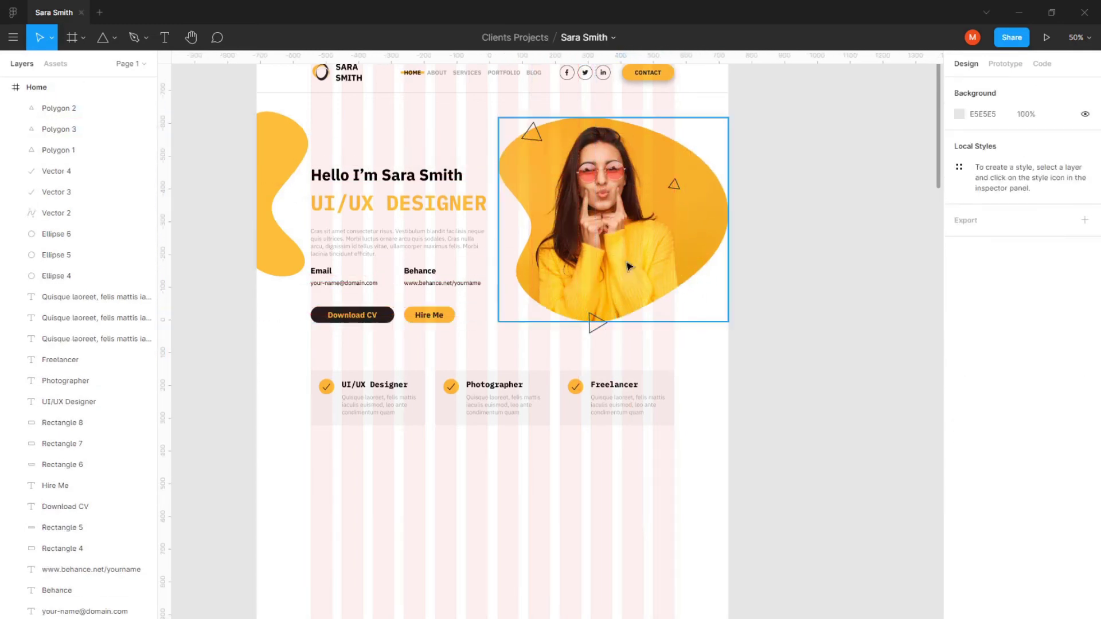
click(523, 138)
Step: Replace the right triangle's outline with a solid 212121 fill
click(455, 128)
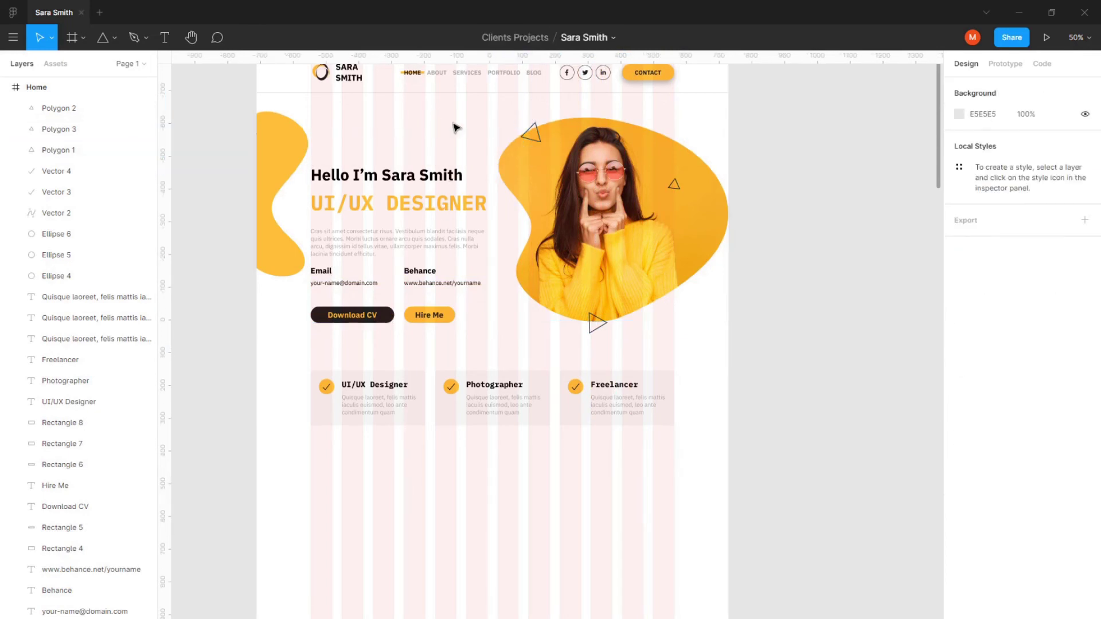
click(674, 185)
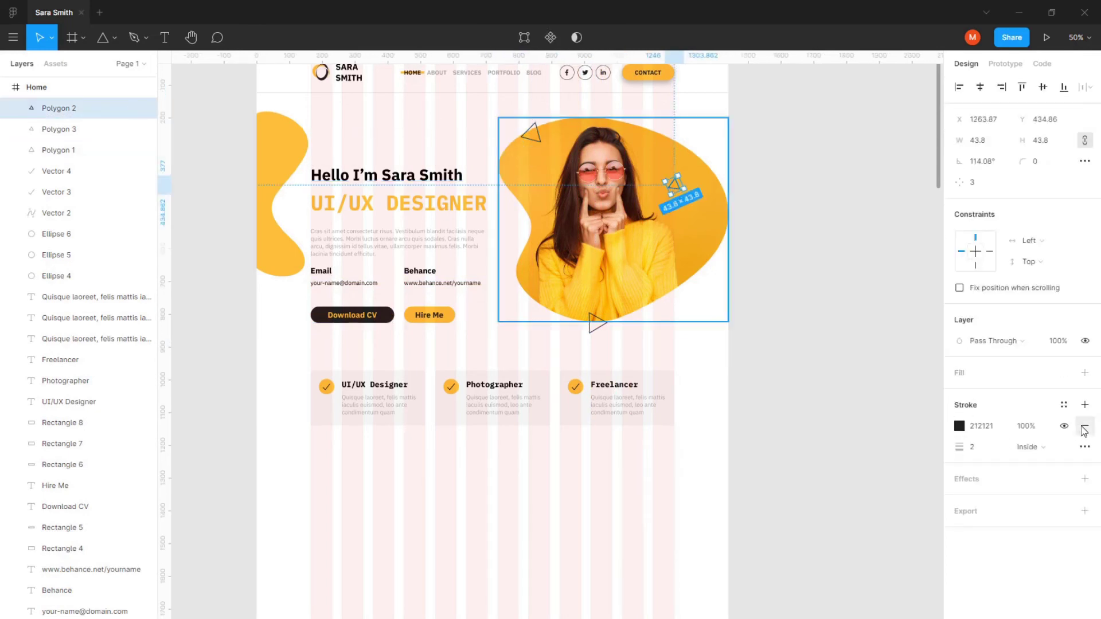
click(1085, 426)
click(1085, 372)
click(959, 394)
click(803, 598)
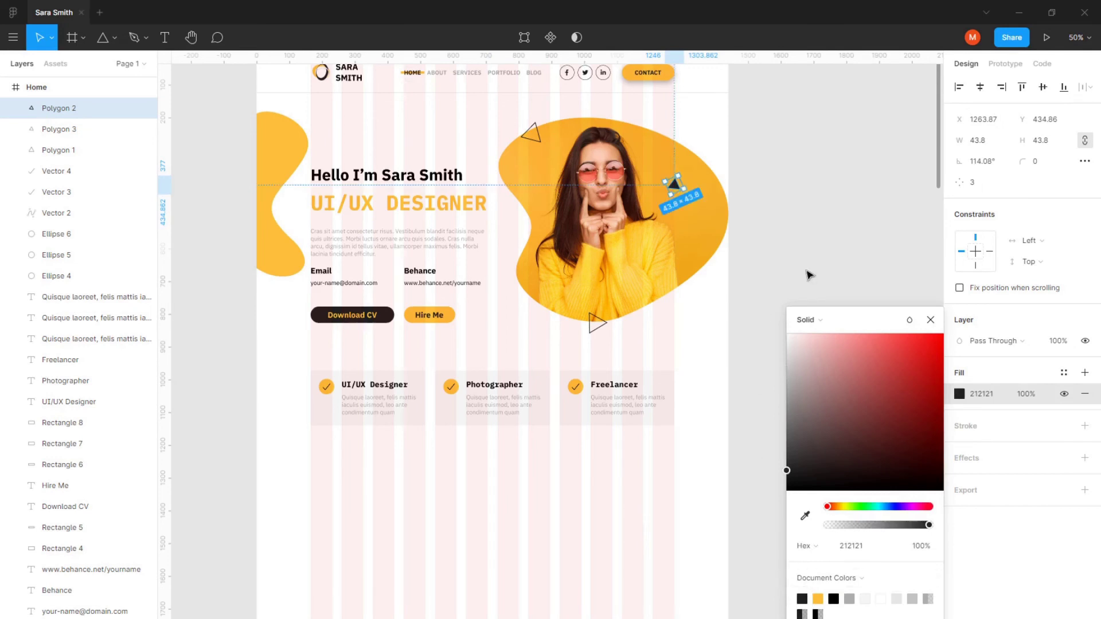
click(806, 276)
Step: Give the top-left and bottom triangles a solid 212121 fill with no outline
click(531, 133)
shift+click(597, 324)
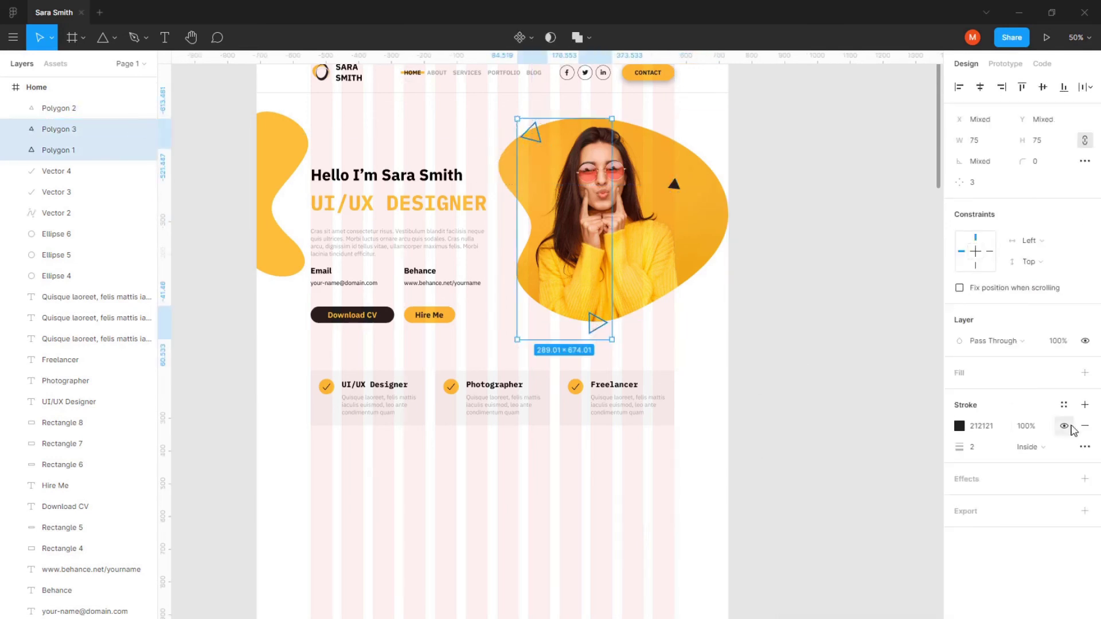
click(1084, 426)
click(1085, 373)
click(1076, 521)
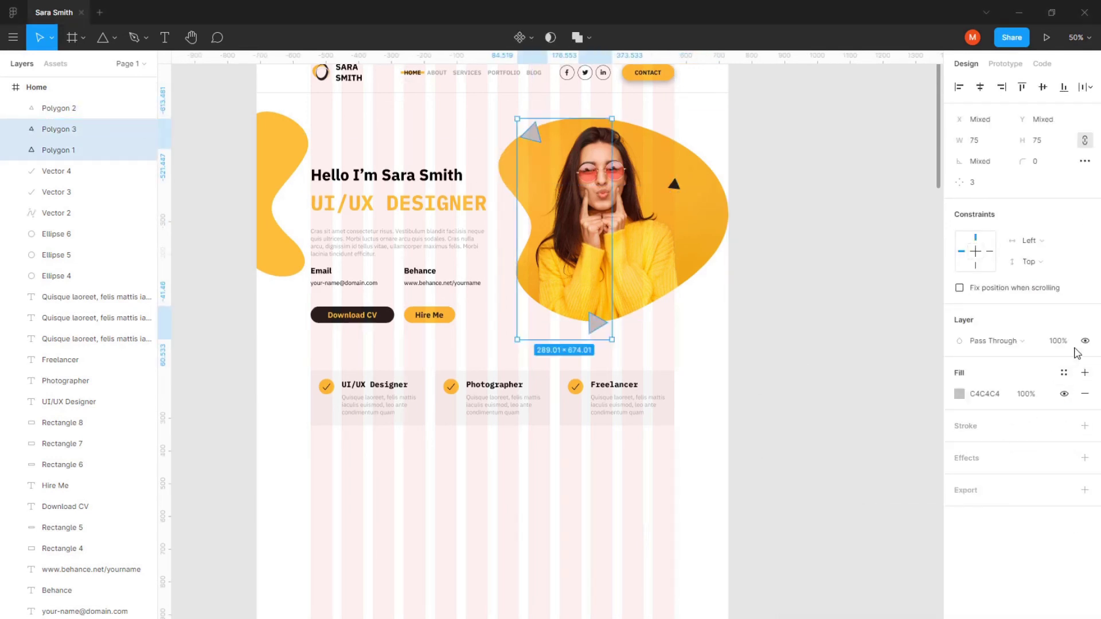
click(960, 394)
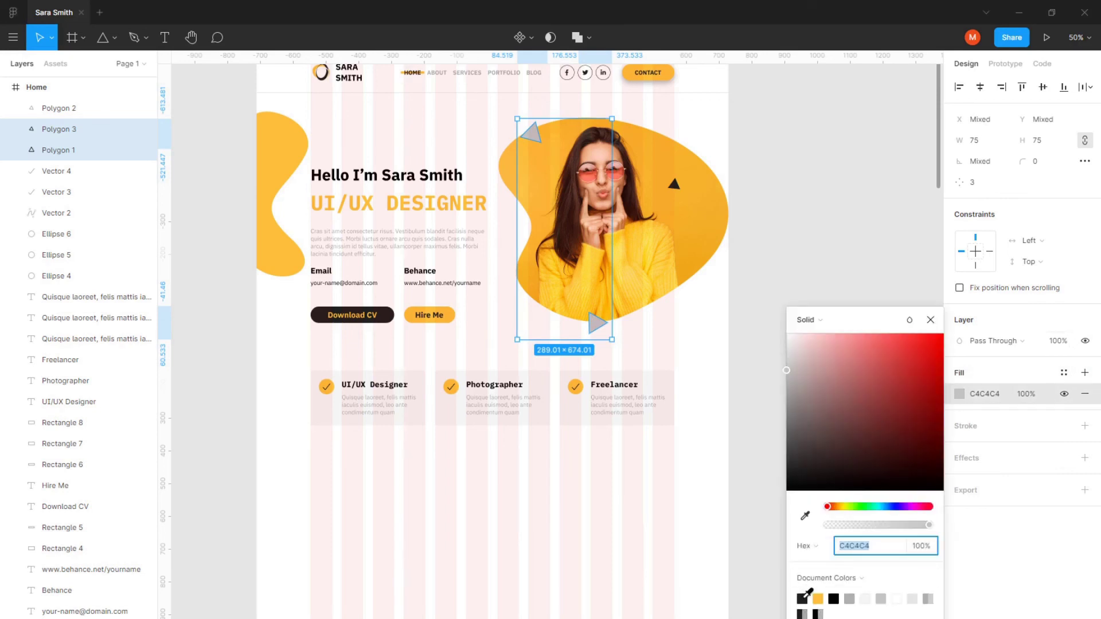
click(804, 598)
click(782, 228)
click(530, 134)
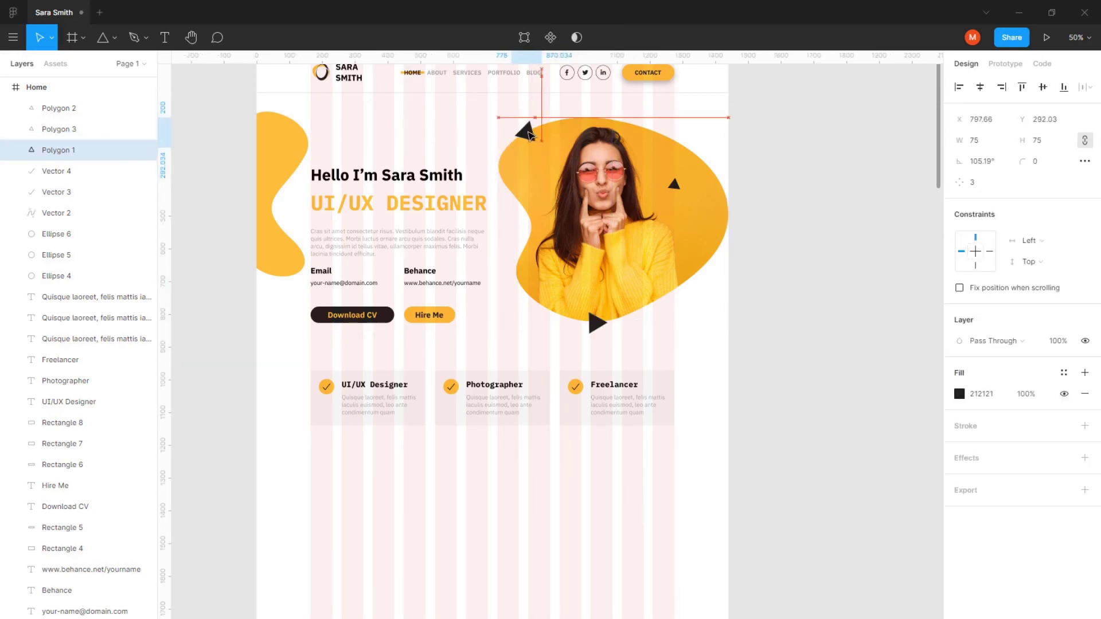
key(Escape)
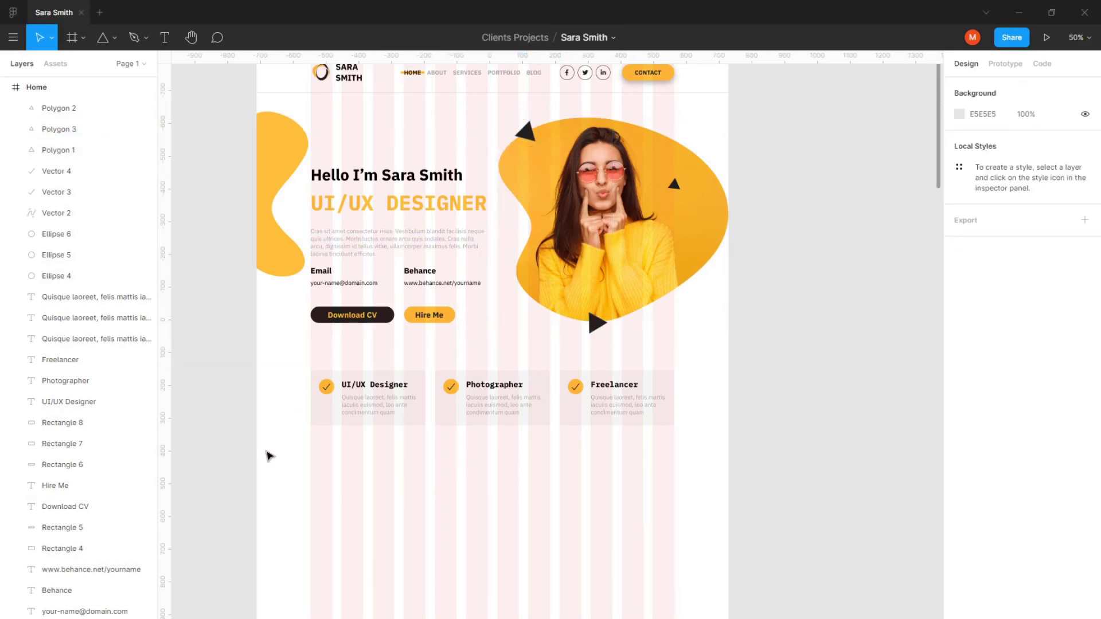
Step: Draw a closed curved blob shape with the Pen tool and smooth its curves
click(146, 38)
click(95, 69)
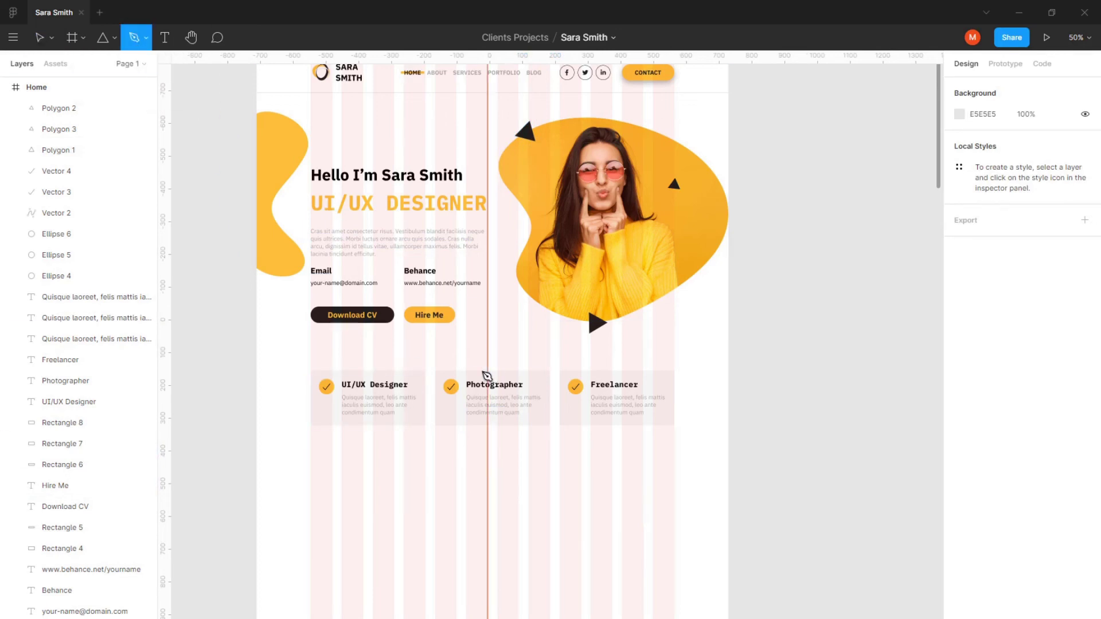
click(478, 344)
drag(388, 445, 450, 513)
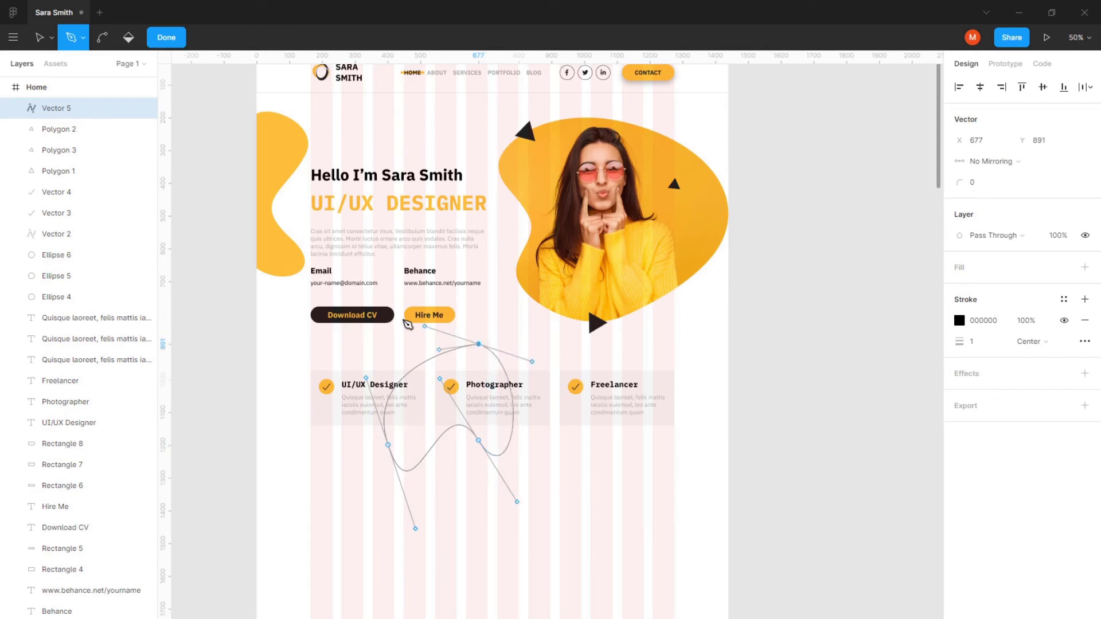
drag(383, 320, 383, 319)
click(48, 39)
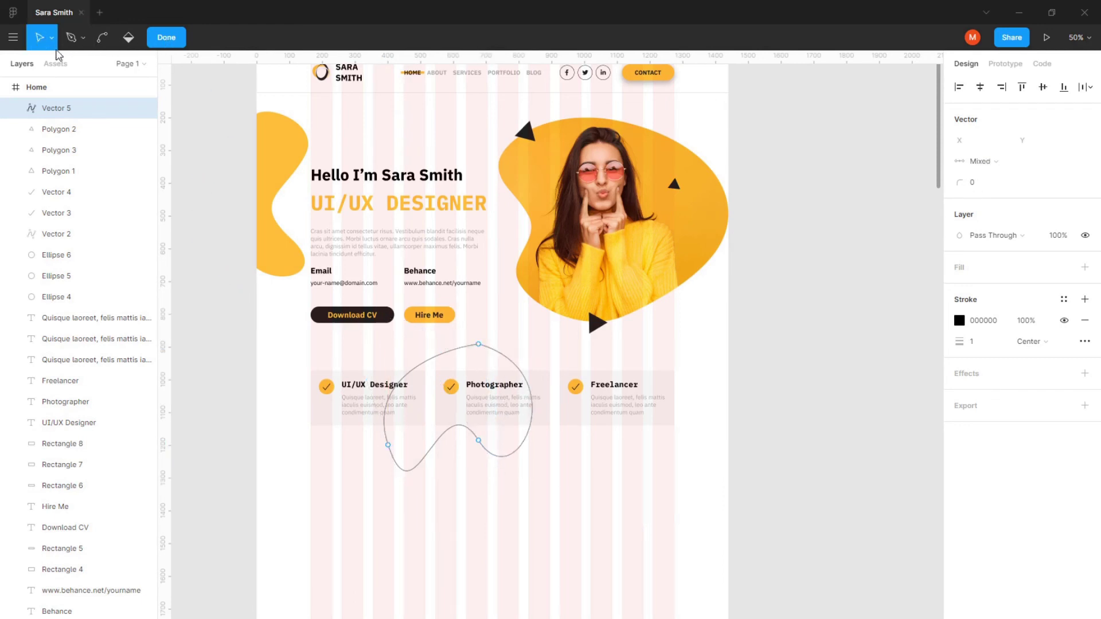
drag(522, 506, 536, 511)
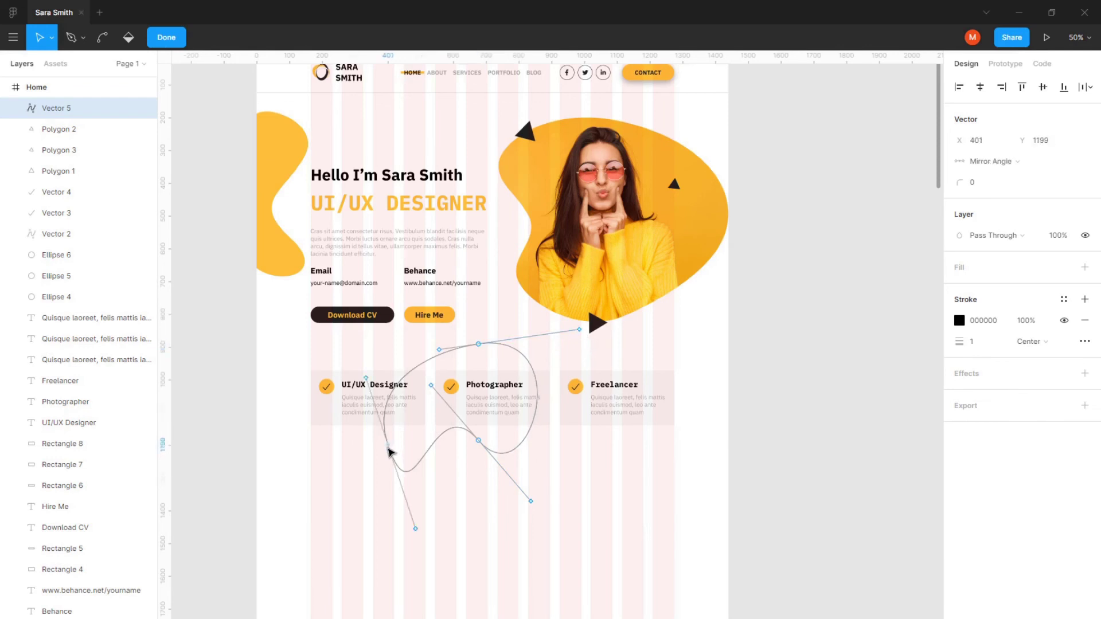
drag(417, 529, 424, 536)
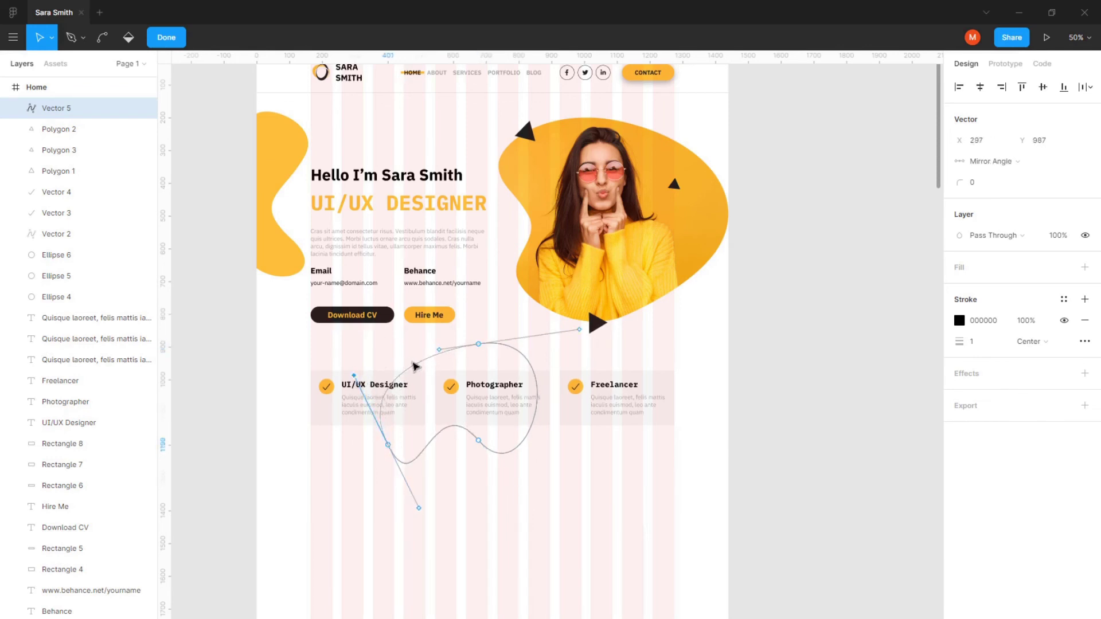
Step: Replace the blob's stroke with an ADADAD grey fill
click(1084, 320)
click(1084, 267)
click(960, 289)
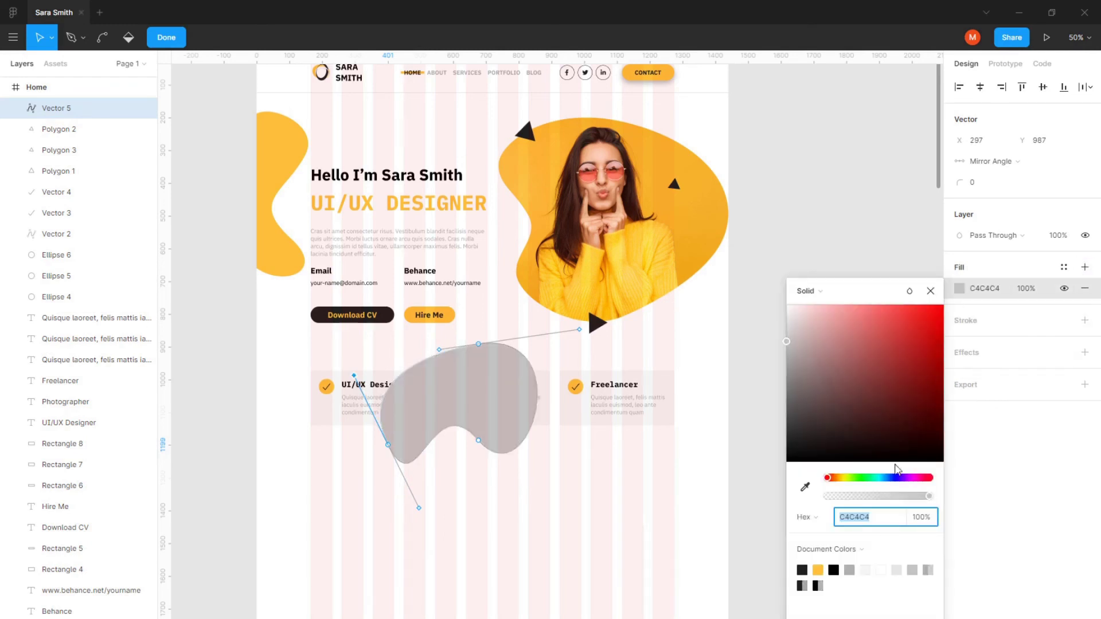
click(849, 570)
click(166, 37)
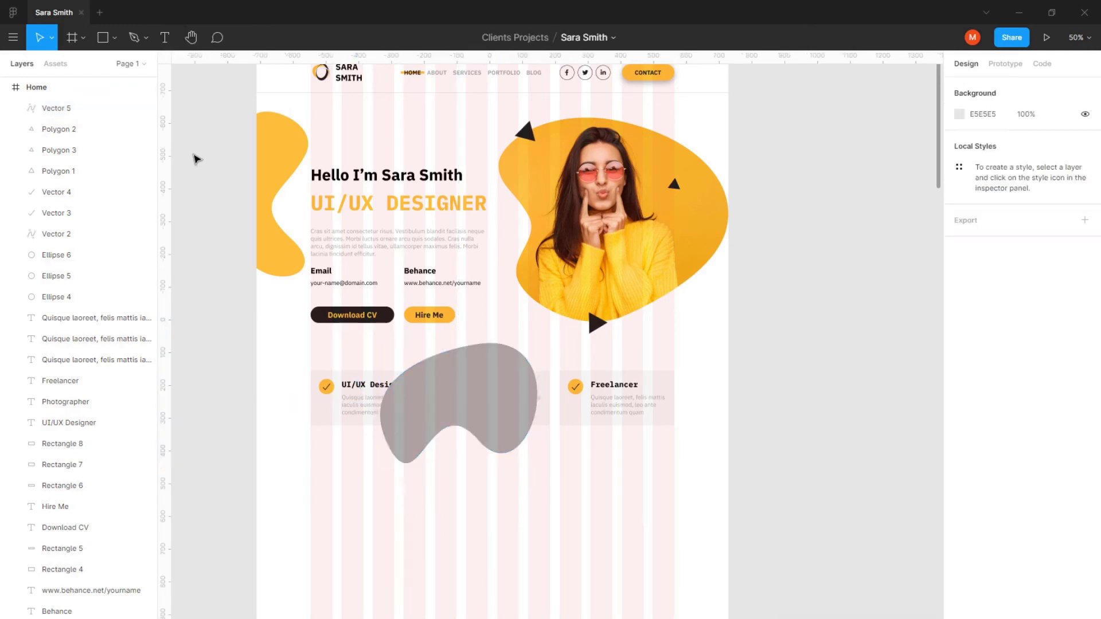
Step: Send the blob behind the cards, tilt it about 18°, and lower its fill to 16%
right_click(516, 361)
click(536, 379)
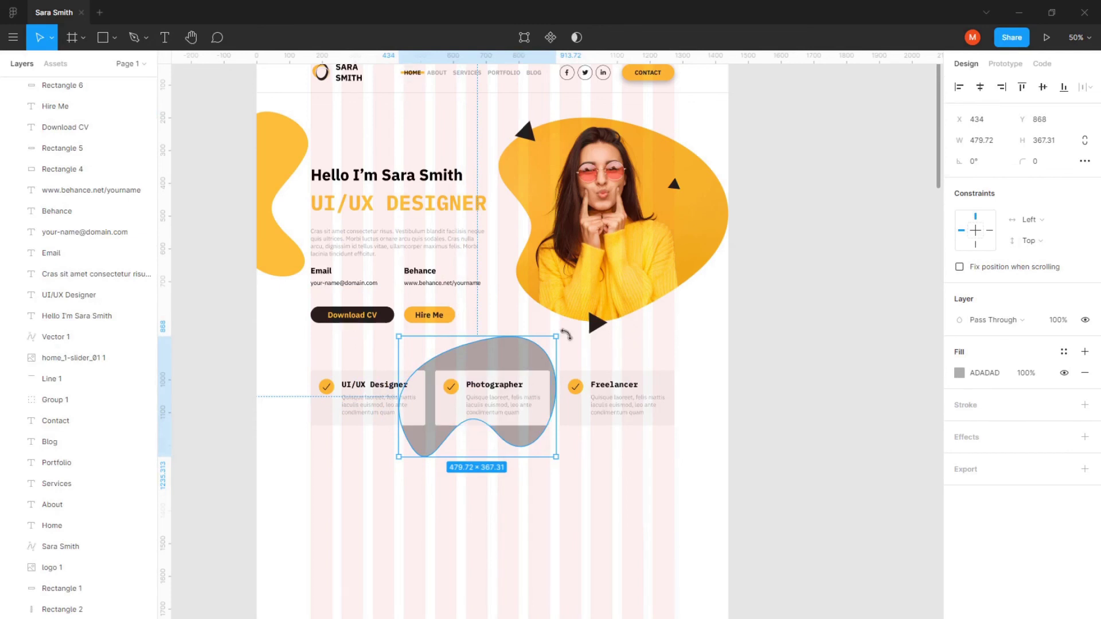
mouse_move(565, 335)
mouse_down()
mouse_move(514, 357)
mouse_move(529, 359)
mouse_up()
click(959, 373)
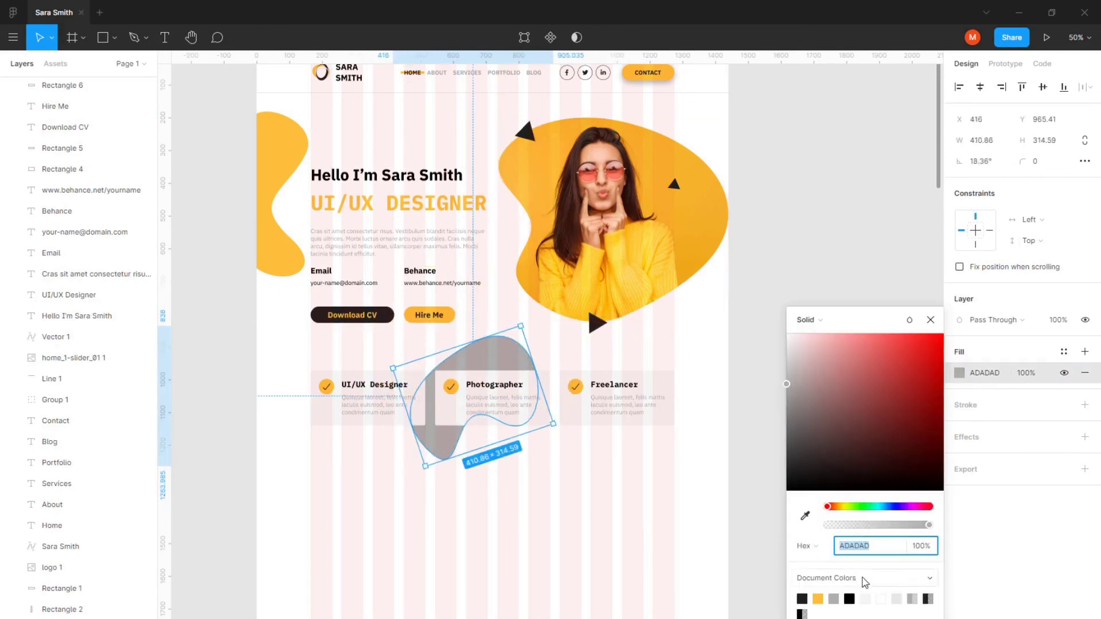
drag(930, 524, 849, 527)
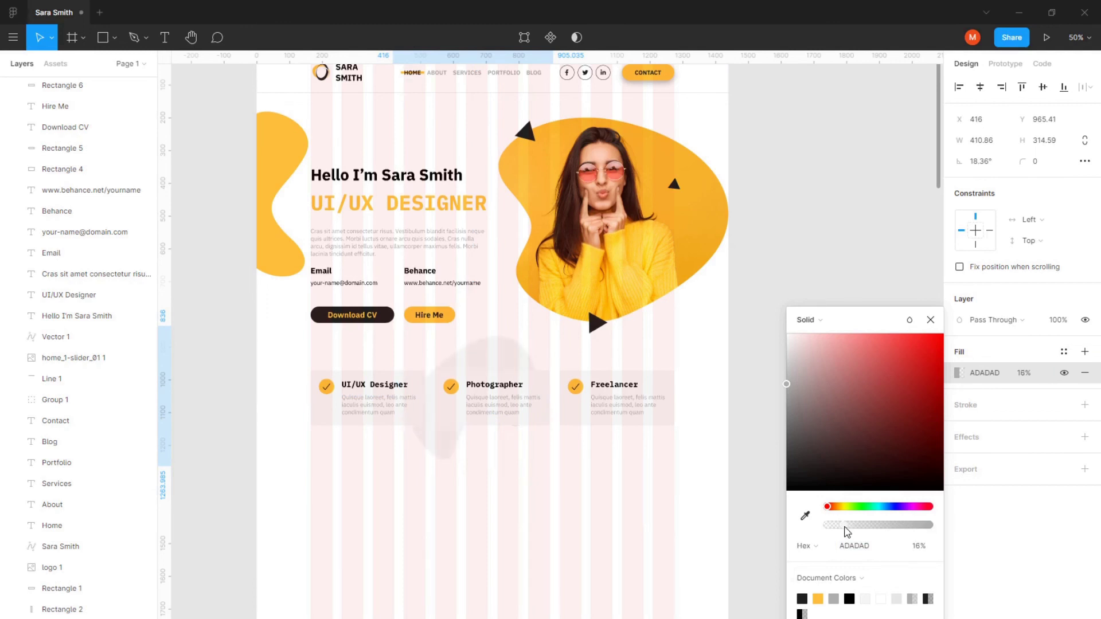
click(551, 560)
Step: Zoom the canvas to 100% and select the UI/UX Designer card
key(shift+0)
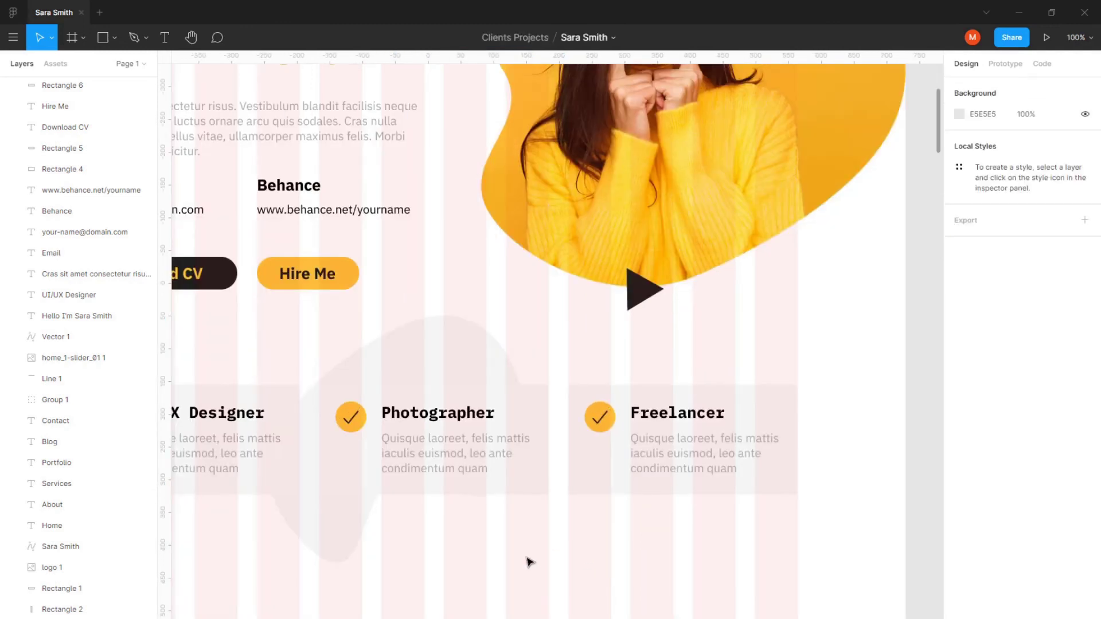
scroll(376, 349, down, 2)
scroll(377, 349, left, 3)
click(320, 290)
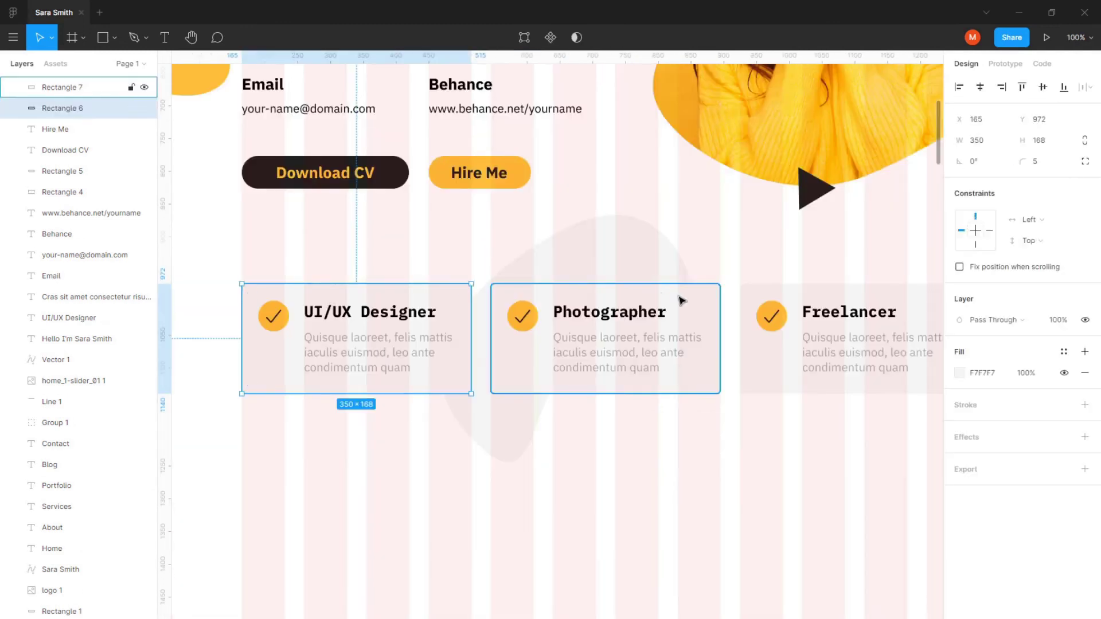
Step: Add a default drop shadow to the UI/UX Designer card
click(1085, 437)
click(960, 458)
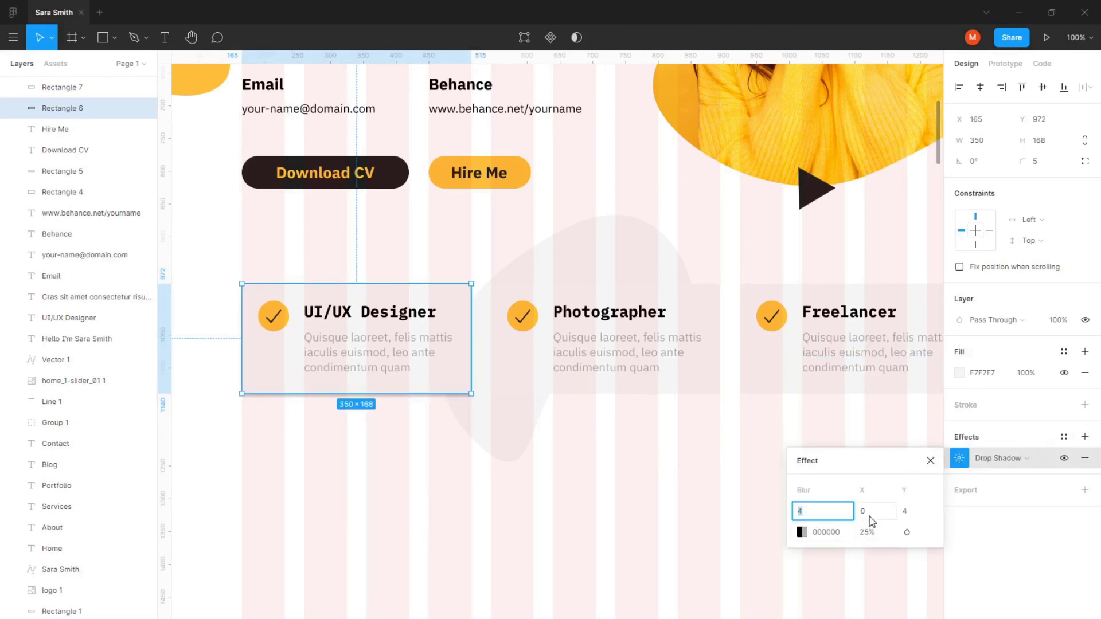
key(Tab)
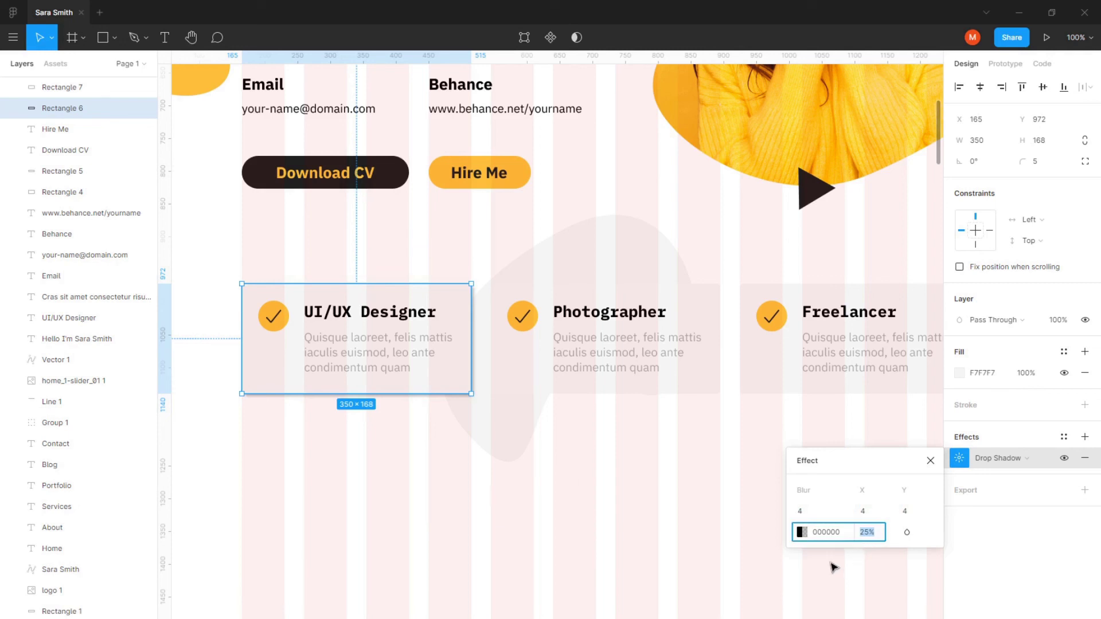
text(10)
click(463, 522)
Step: Add a default drop shadow to the Photographer card
click(716, 295)
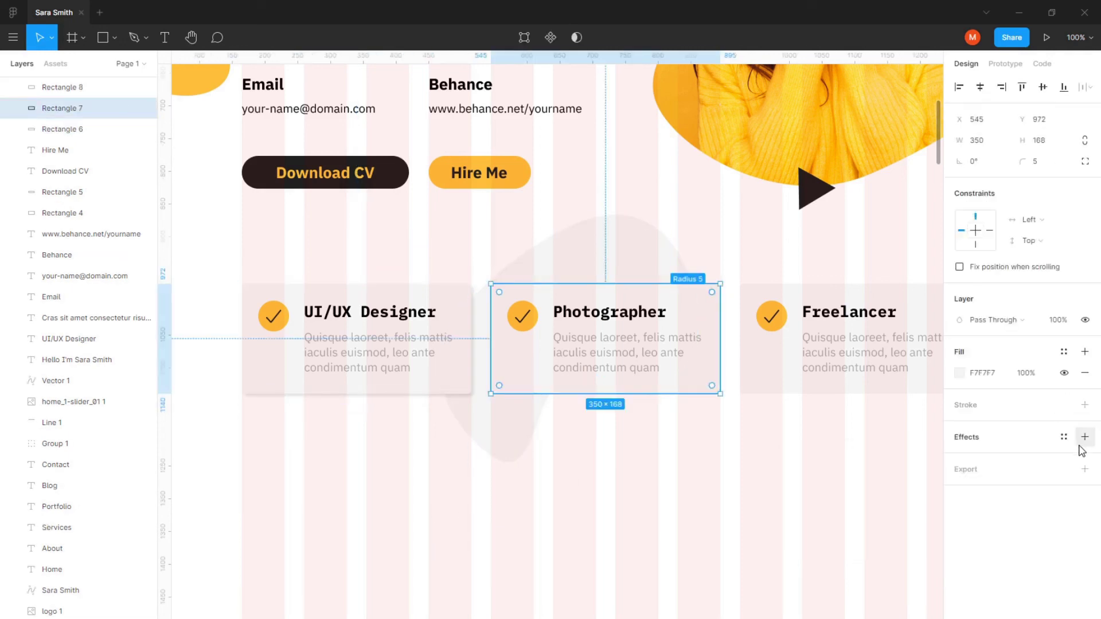
click(1084, 437)
click(959, 457)
key(Tab)
key(Tab)
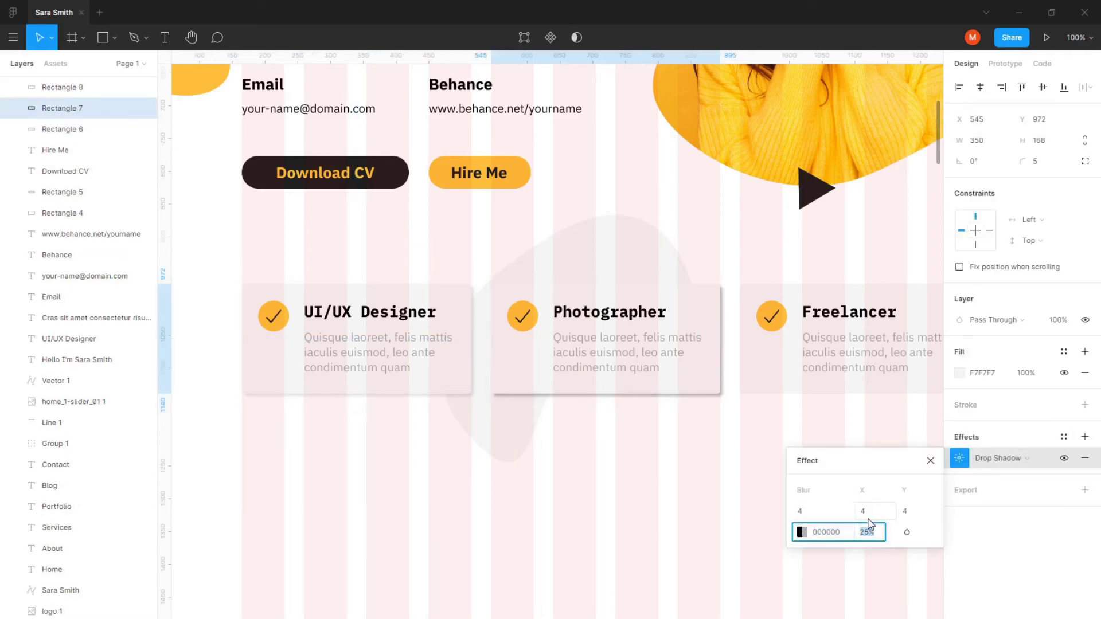
click(572, 484)
Step: Add a drop shadow to the Freelancer card with opacity set to 10%
scroll(690, 353, right, 3)
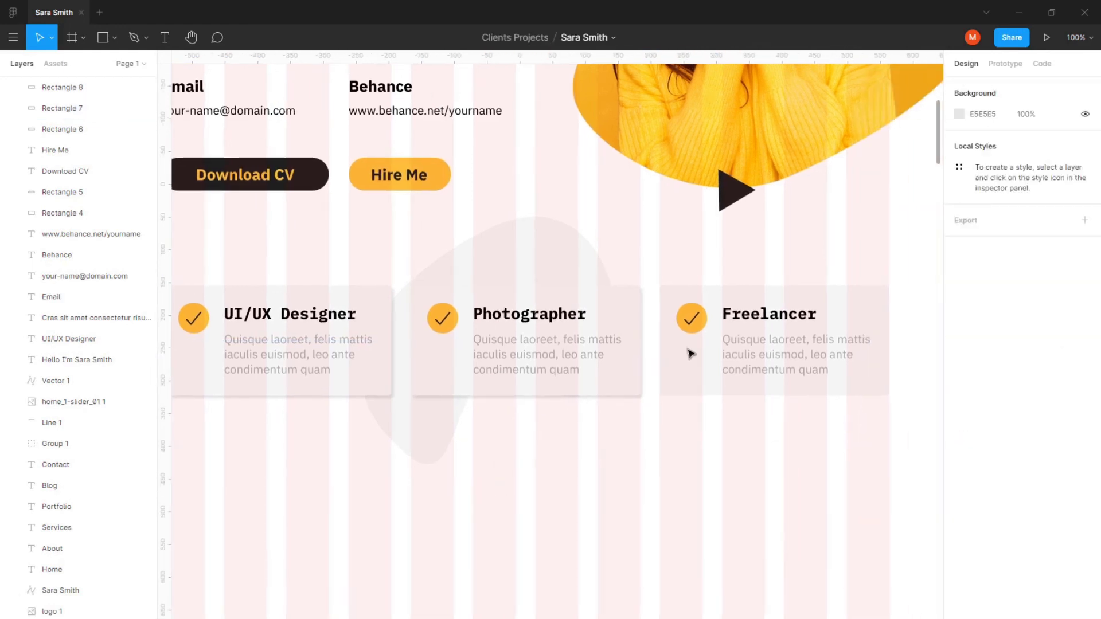
click(690, 353)
click(1085, 437)
click(959, 457)
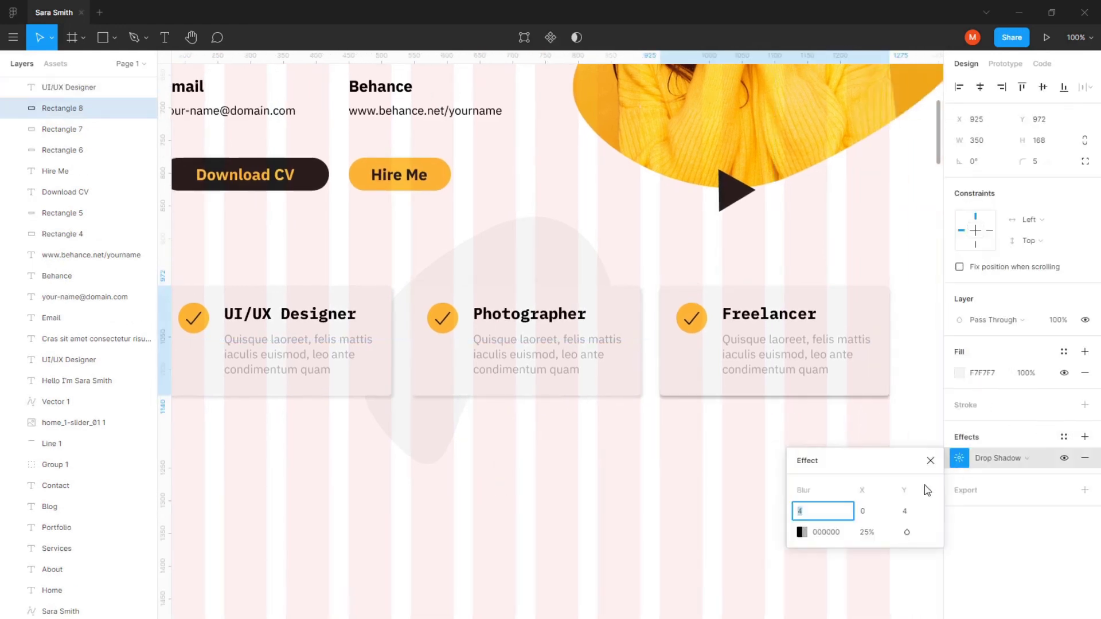
key(Tab)
key(Tab)
key(Tab)
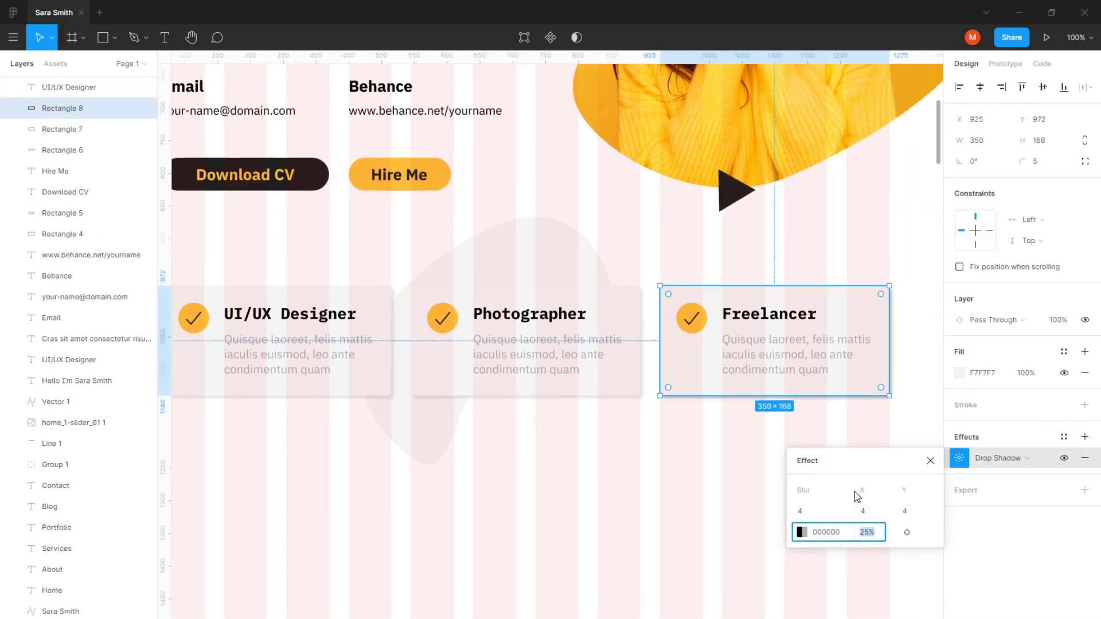
text(10)
key(Return)
click(430, 459)
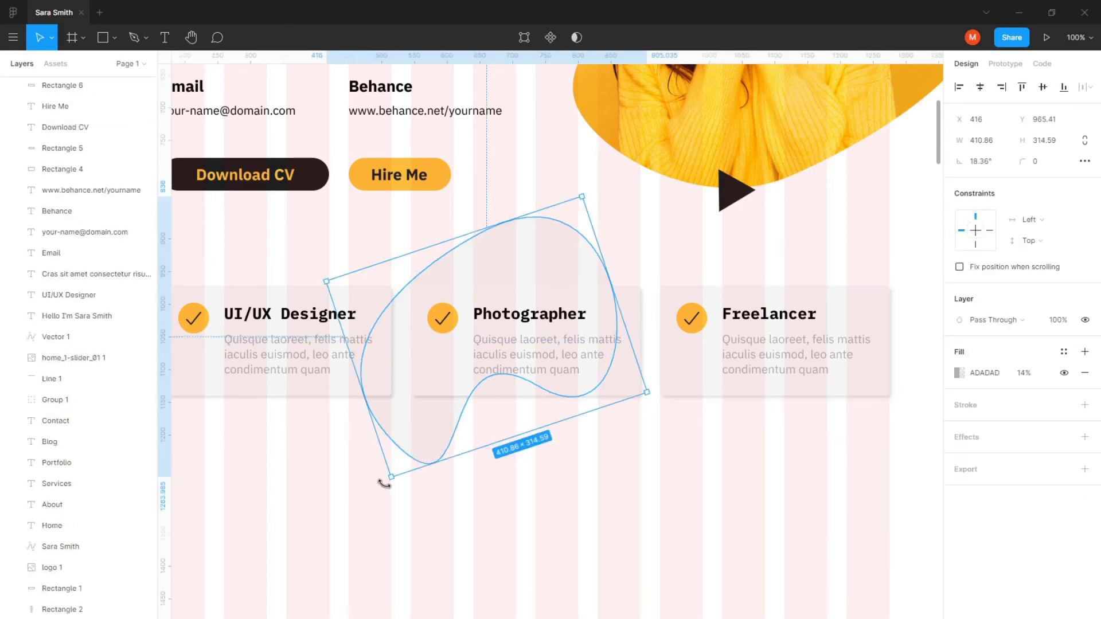
Step: Rotate the grey blob to 41.18° and shrink it to about 336×257, then zoom out
drag(383, 483, 455, 531)
mouse_move(516, 168)
mouse_down()
mouse_move(502, 207)
mouse_move(536, 241)
mouse_up()
key(minus)
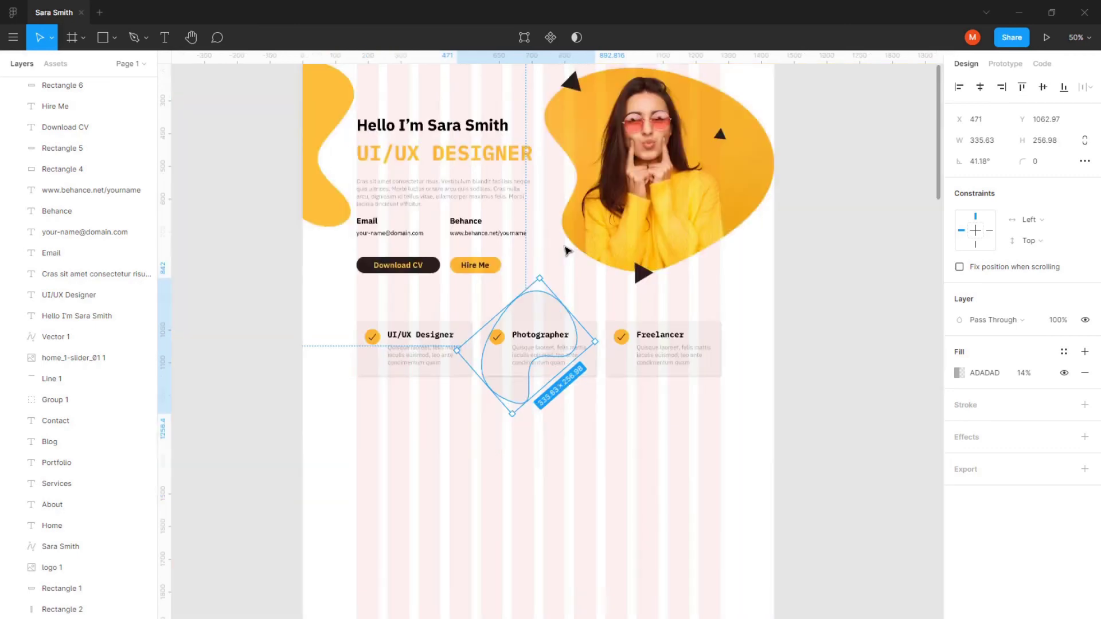
scroll(565, 251, up, 3)
Step: Marquee-select the three service cards and move them down about 33px
click(293, 93)
click(1064, 310)
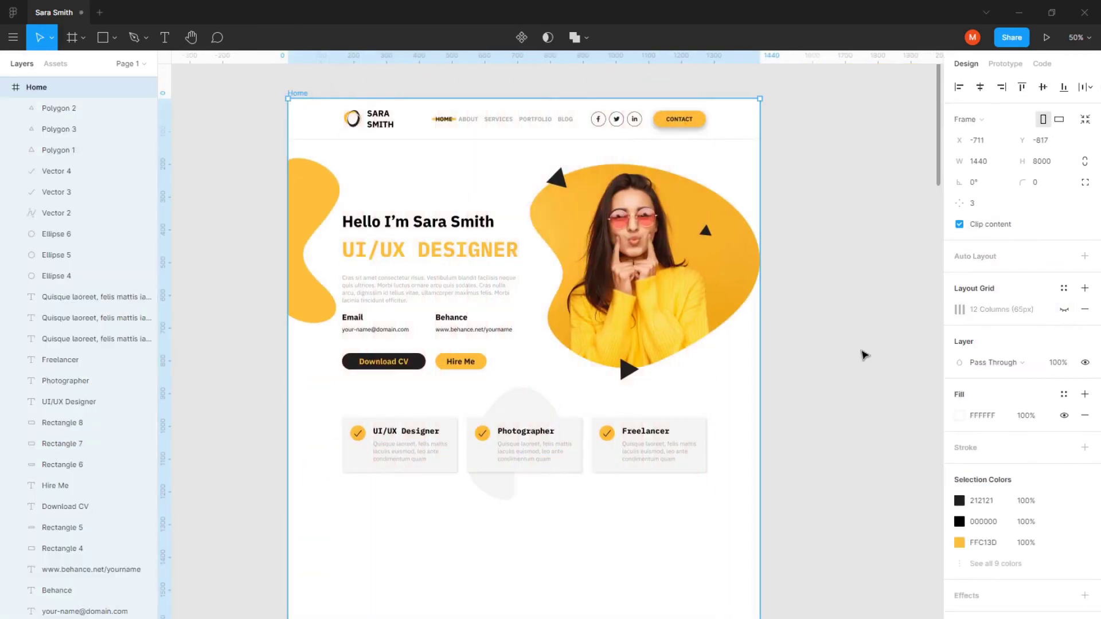
click(864, 355)
click(505, 496)
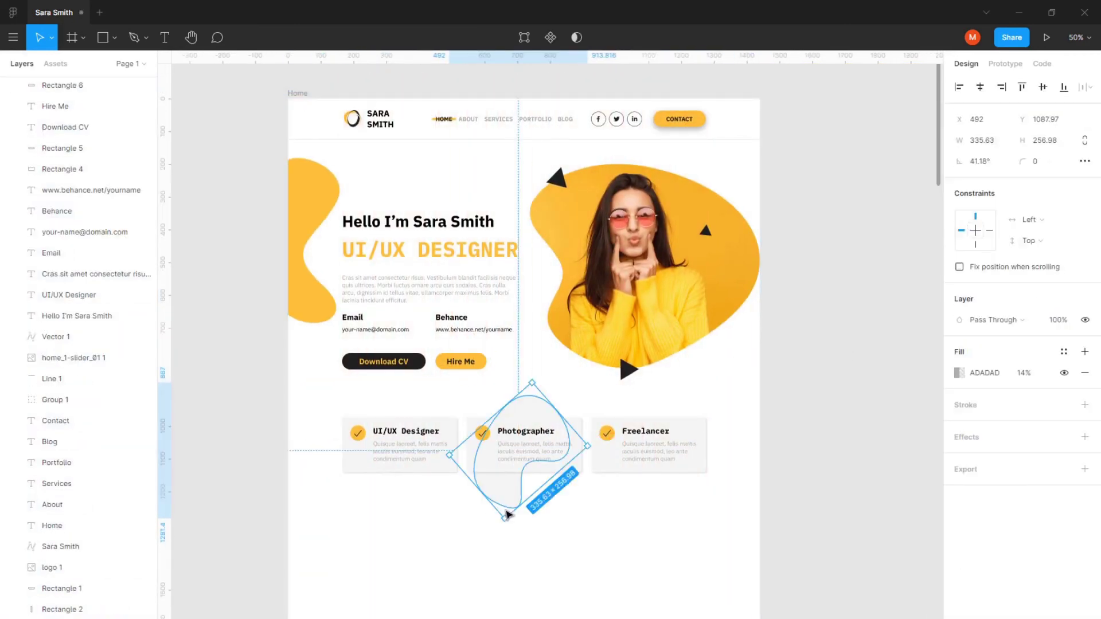
drag(746, 382, 272, 524)
drag(529, 461, 531, 481)
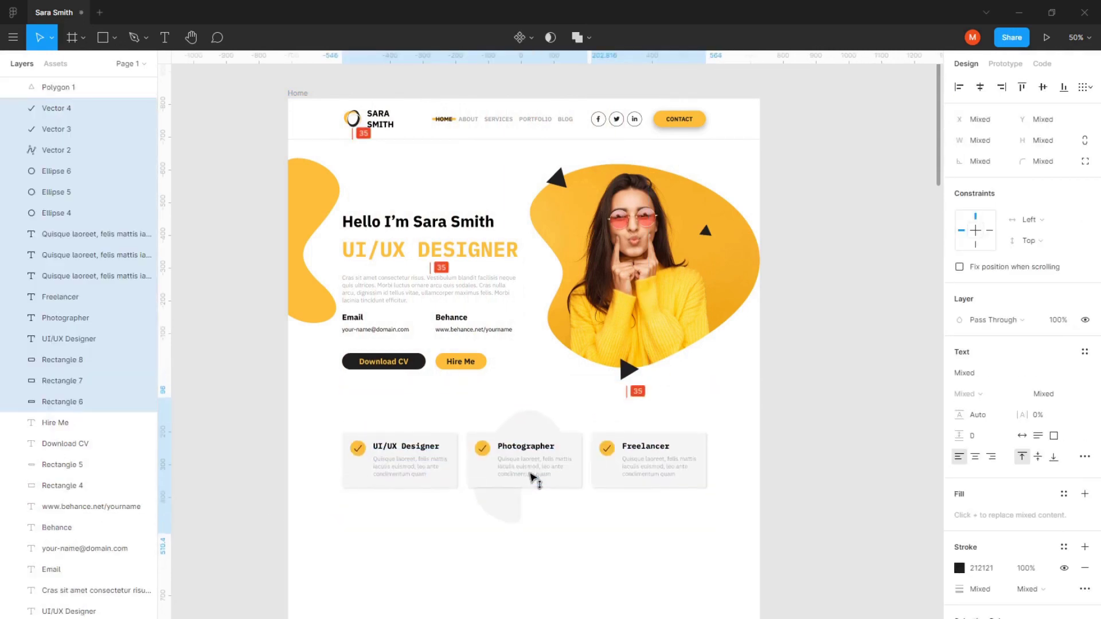
Step: Group the three service cards together with their grey blob
scroll(470, 394, down, 5)
click(469, 393)
drag(746, 204, 339, 341)
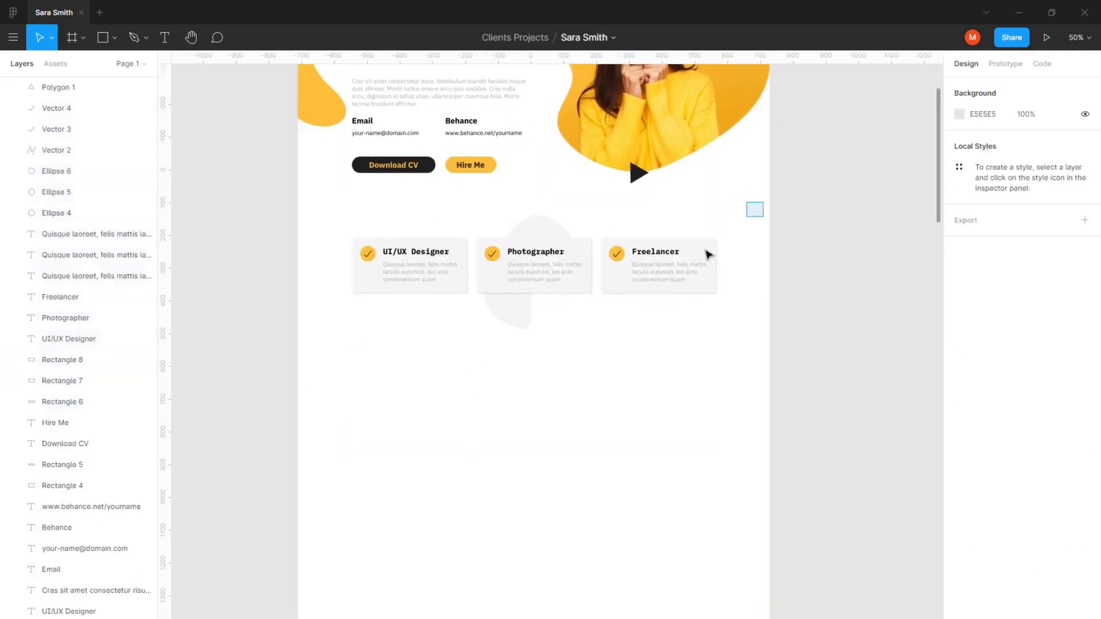
drag(439, 296, 459, 310)
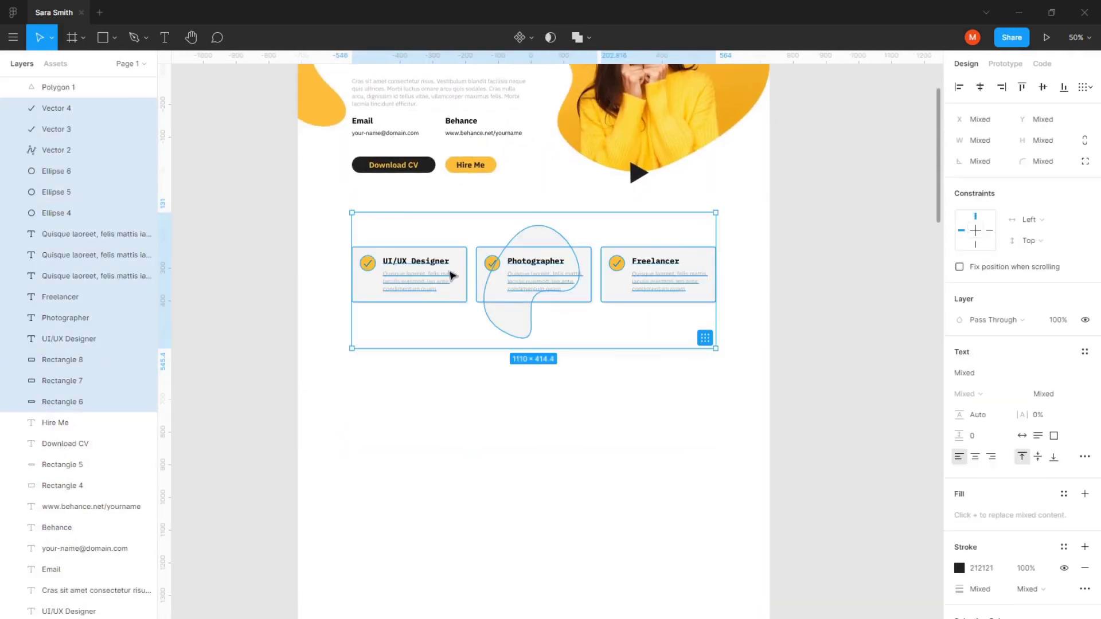
right_click(451, 275)
click(492, 385)
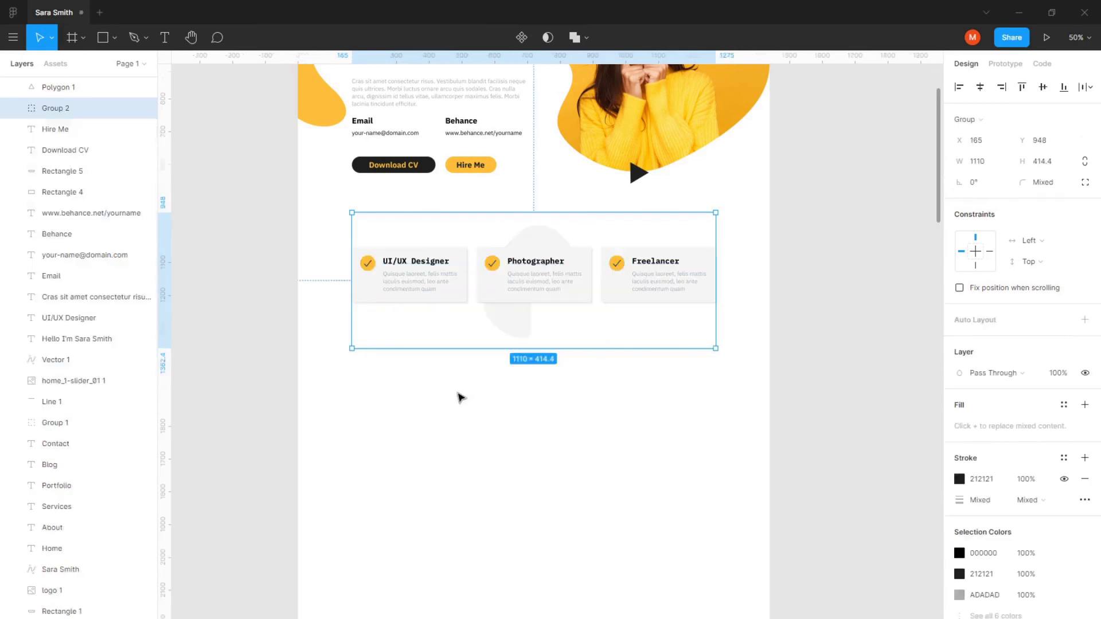
click(461, 397)
Step: Select the hero section layers and group them
scroll(449, 280, up, 3)
mouse_move(799, 102)
mouse_down()
mouse_move(302, 321)
mouse_move(241, 361)
mouse_up()
click(618, 374)
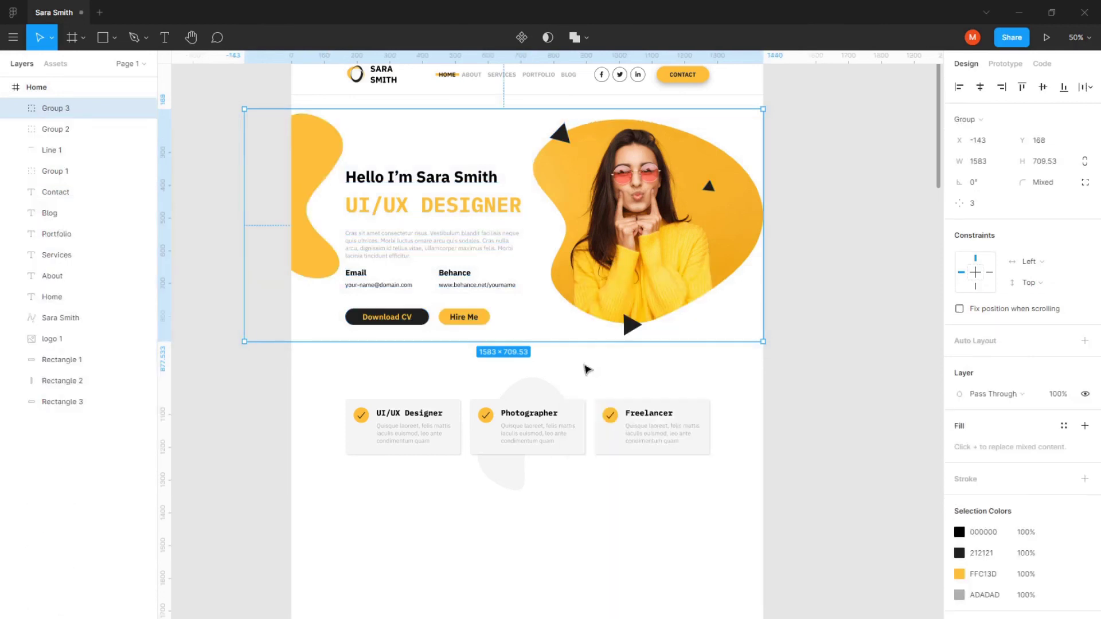
key(Escape)
Step: Group all the navigation bar elements into one group
scroll(580, 462, up, 2)
drag(809, 101, 368, 172)
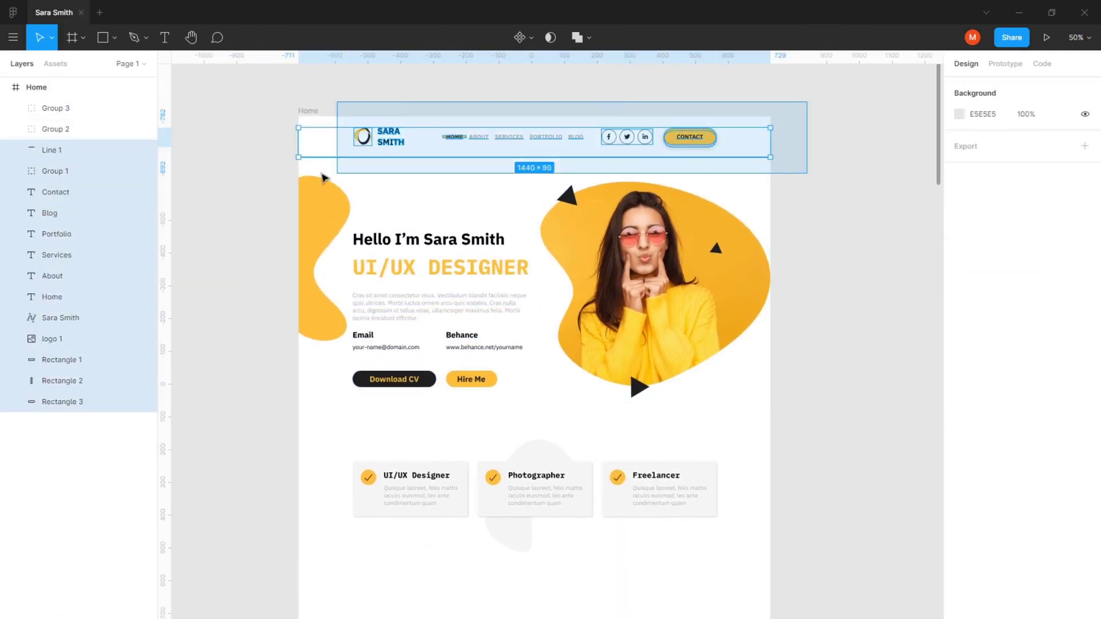
right_click(503, 137)
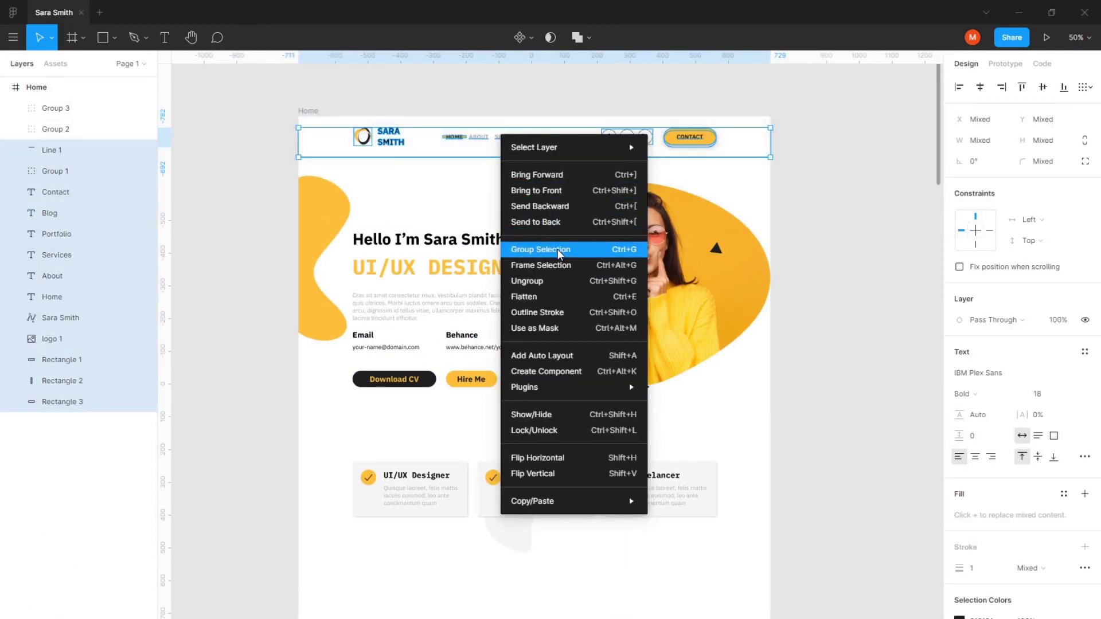
click(557, 249)
key(Escape)
Step: Scroll over the page and select the service cards group
scroll(567, 364, down, 3)
scroll(548, 309, down, 2)
scroll(513, 313, down, 1)
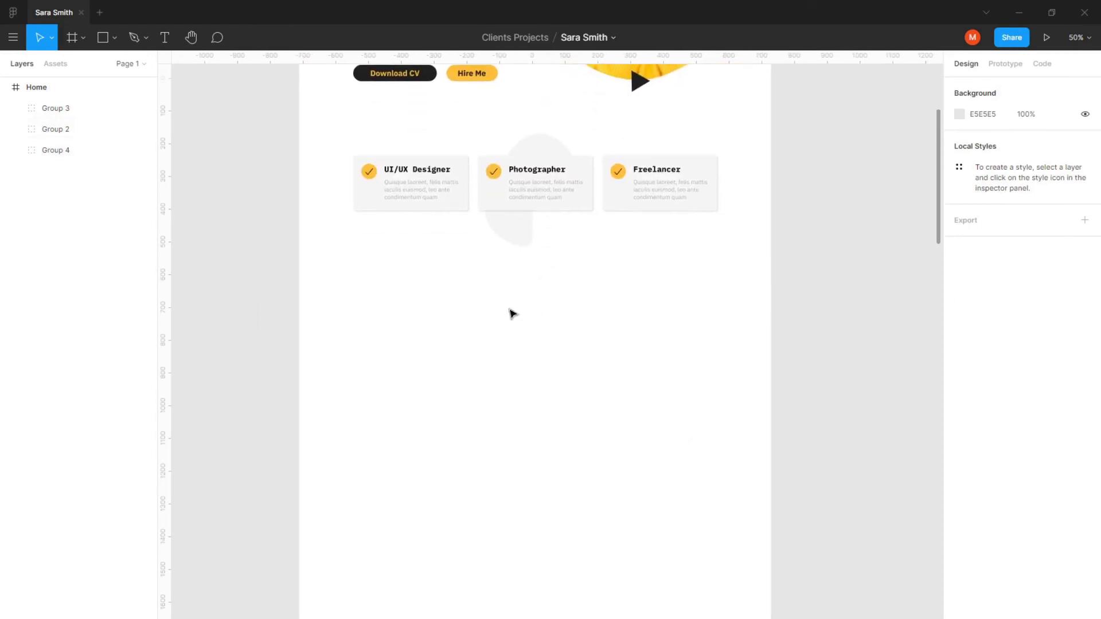
scroll(512, 313, up, 5)
scroll(447, 398, up, 1)
click(528, 373)
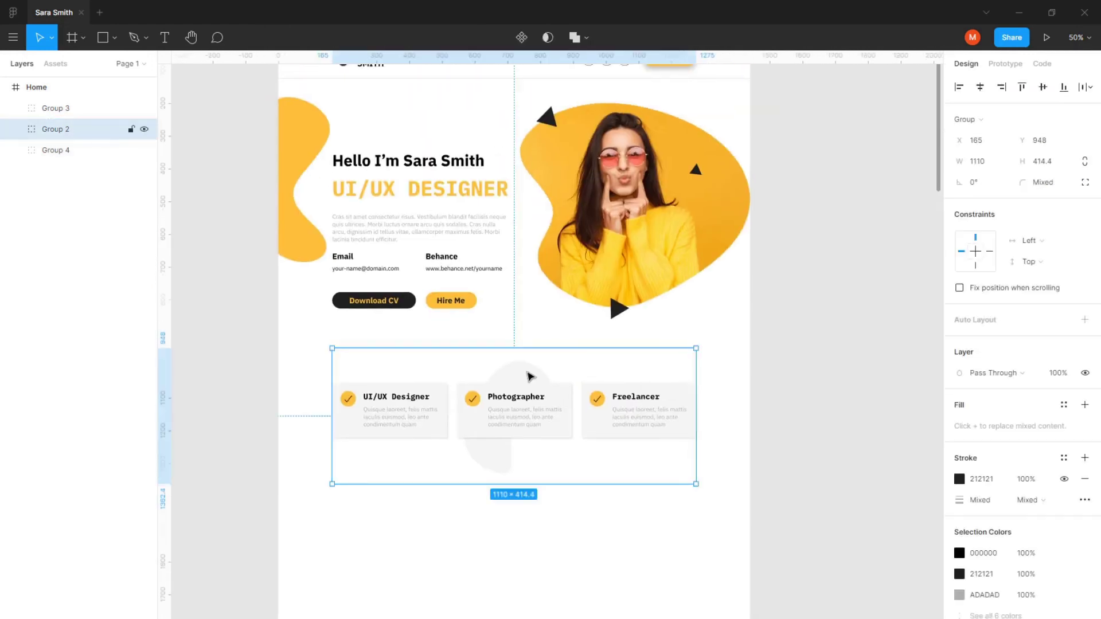
Step: Move a blob from the cards group out to the page's left edge
double_click(528, 374)
drag(526, 373, 203, 331)
click(390, 373)
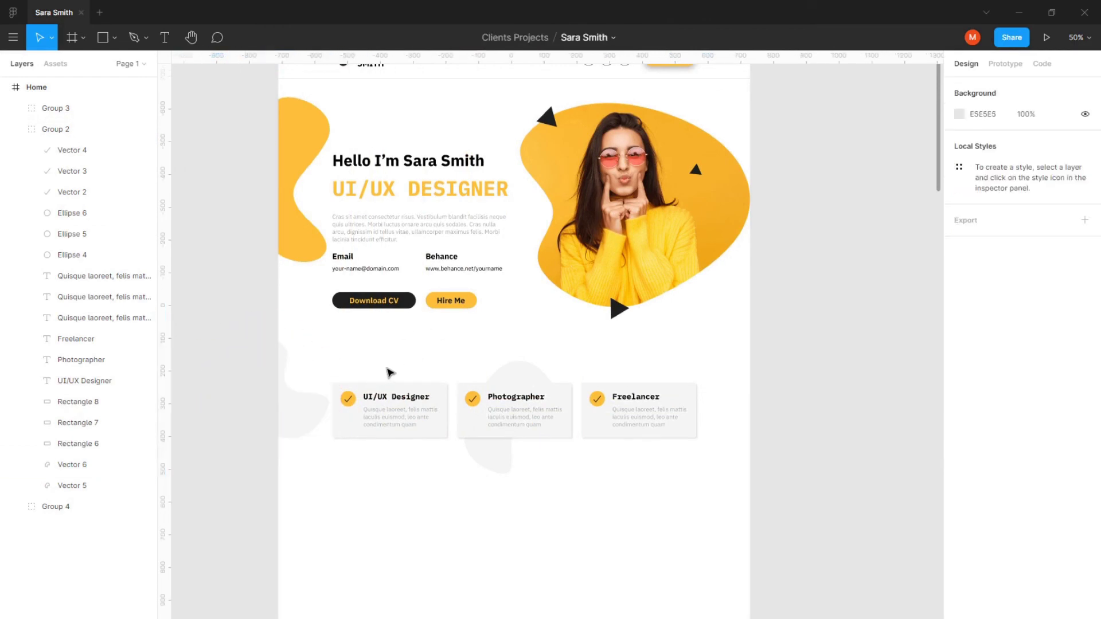
Step: Alt-drag a copy of the Photographer-card blob below the photo's right side
click(530, 375)
double_click(530, 376)
mouse_move(526, 377)
mouse_down()
mouse_move(725, 364)
mouse_move(779, 323)
mouse_move(783, 275)
mouse_move(735, 372)
mouse_up()
key(ctrl+z)
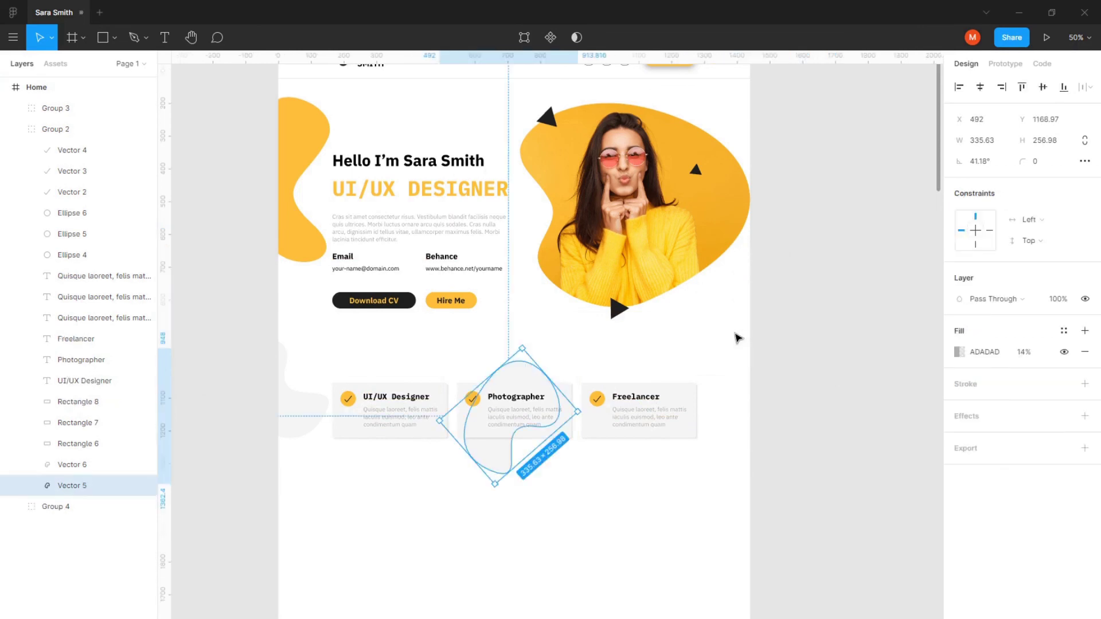
drag(533, 361, 749, 289)
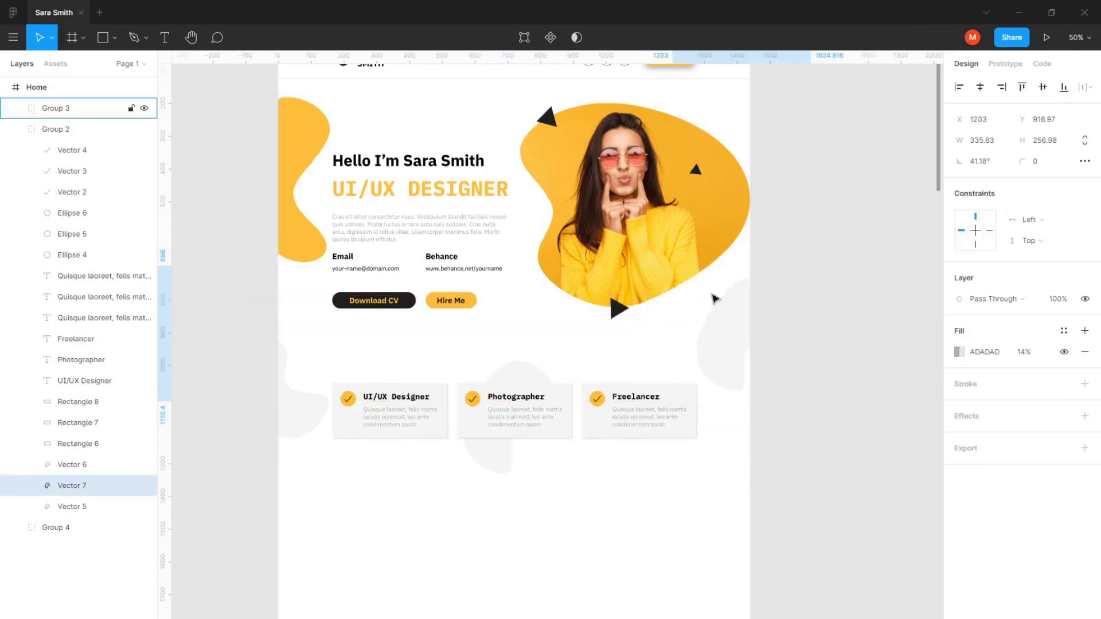
click(742, 421)
Step: Rotate the left-edge blob to about 124°
scroll(631, 499, down, 2)
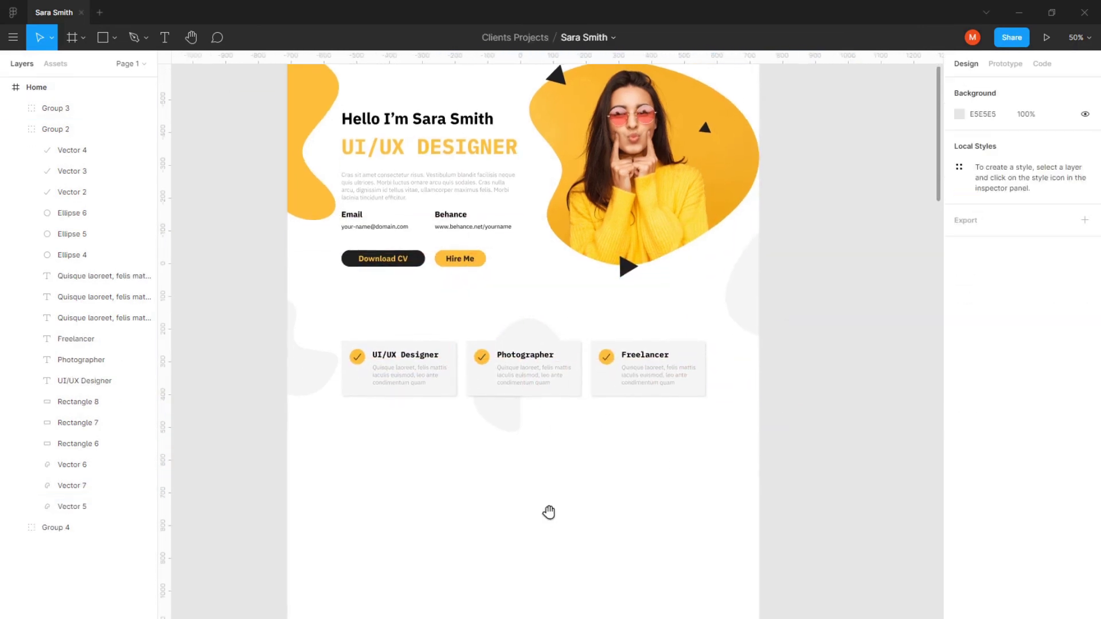
double_click(309, 386)
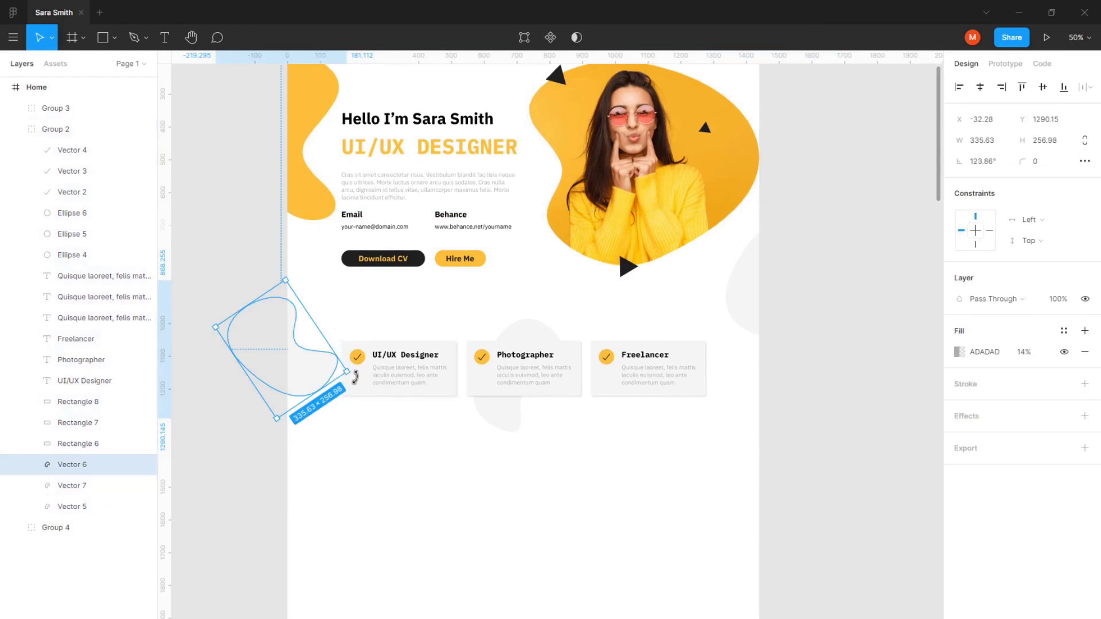
drag(356, 377, 256, 422)
click(328, 443)
Step: Enlarge the blob behind the Photographer card and collapse the layer list with Alt+L
click(506, 423)
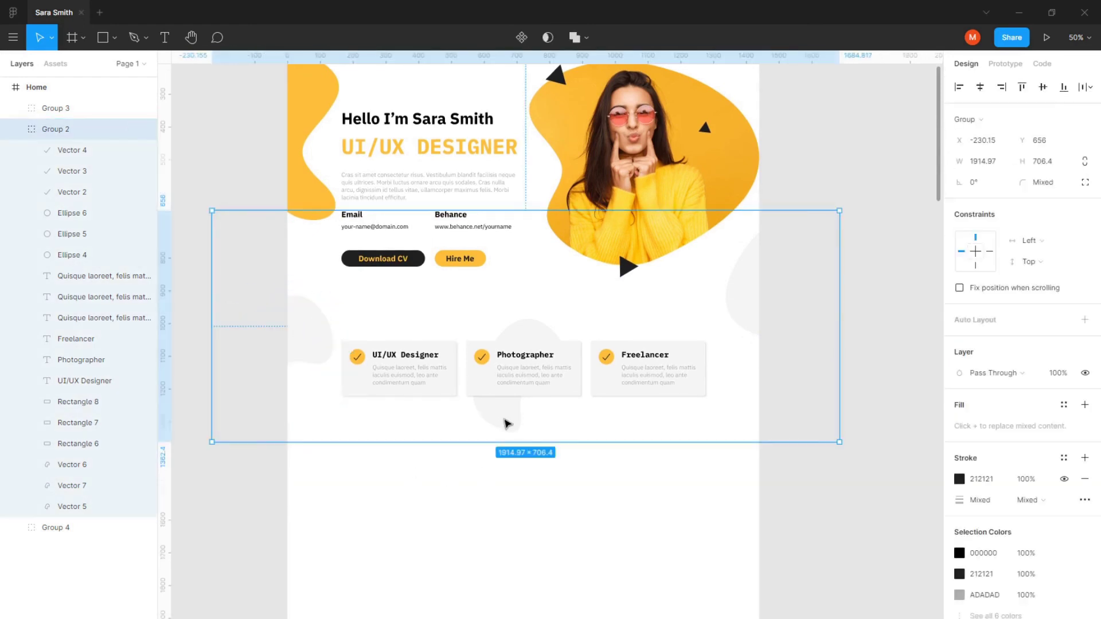
double_click(507, 423)
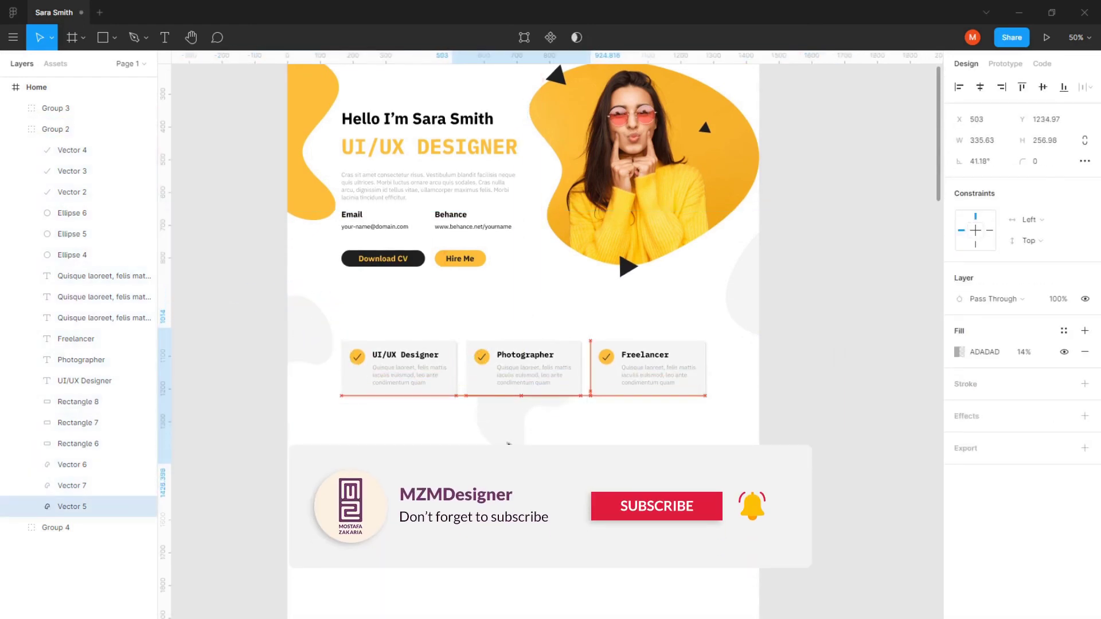
drag(507, 443, 503, 449)
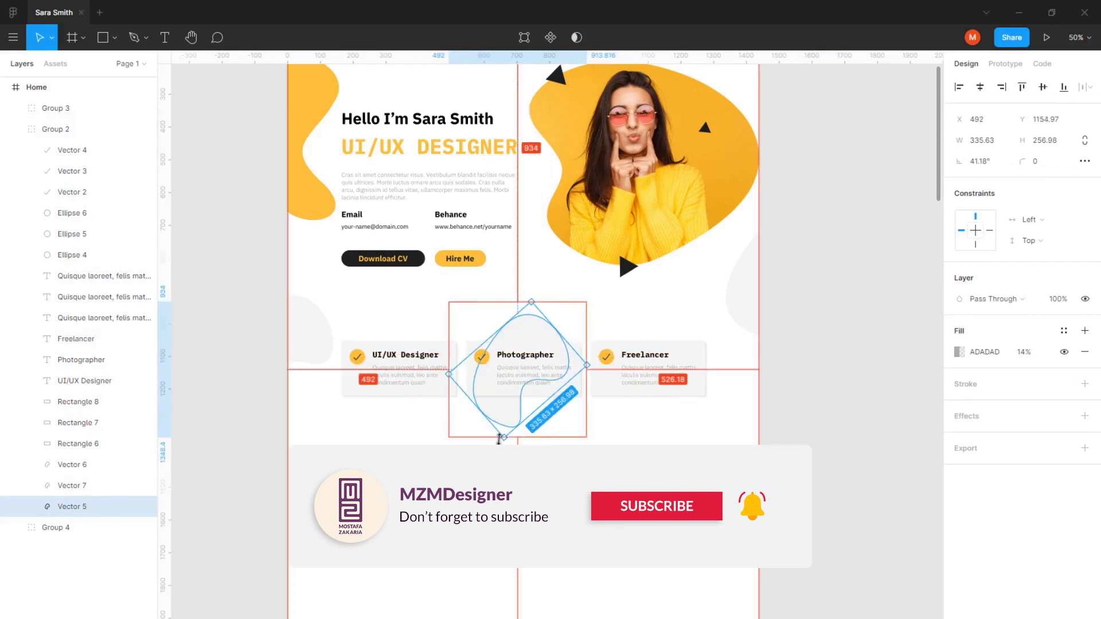
click(563, 489)
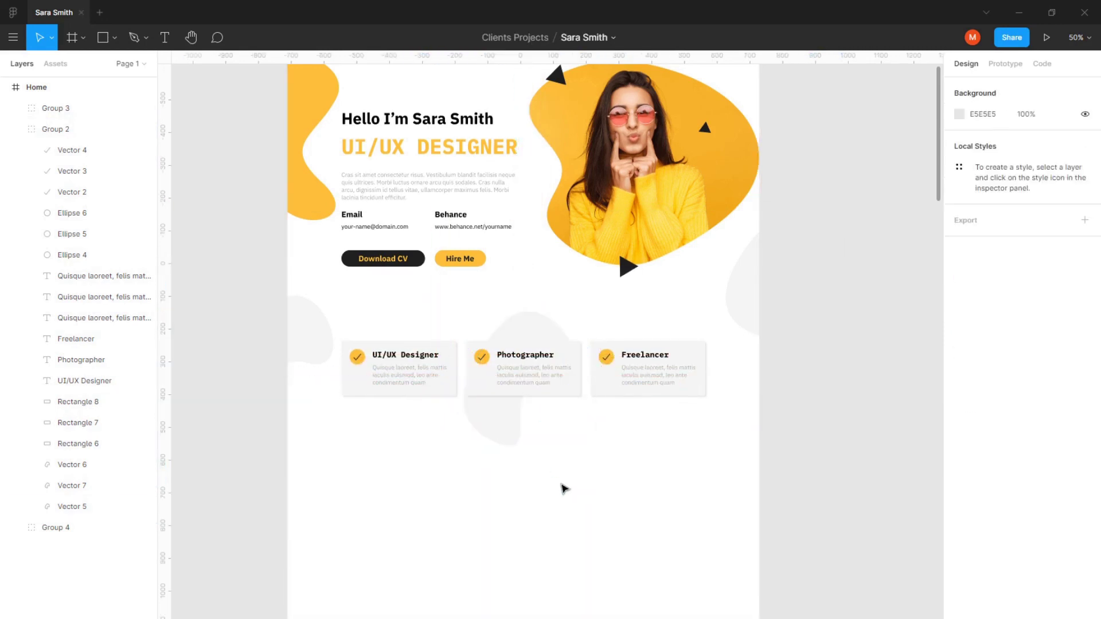
mouse_move(527, 489)
mouse_down()
mouse_move(511, 396)
mouse_move(530, 359)
mouse_up()
mouse_move(433, 370)
mouse_down()
mouse_move(427, 329)
mouse_move(457, 315)
mouse_move(453, 293)
mouse_move(421, 282)
mouse_up()
key(alt+l)
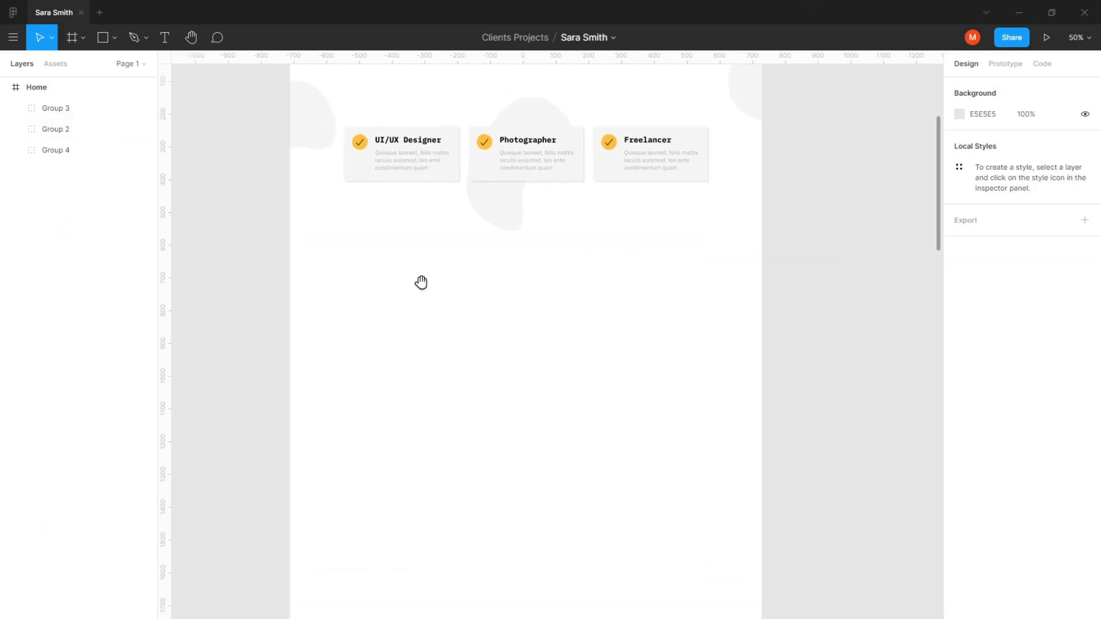